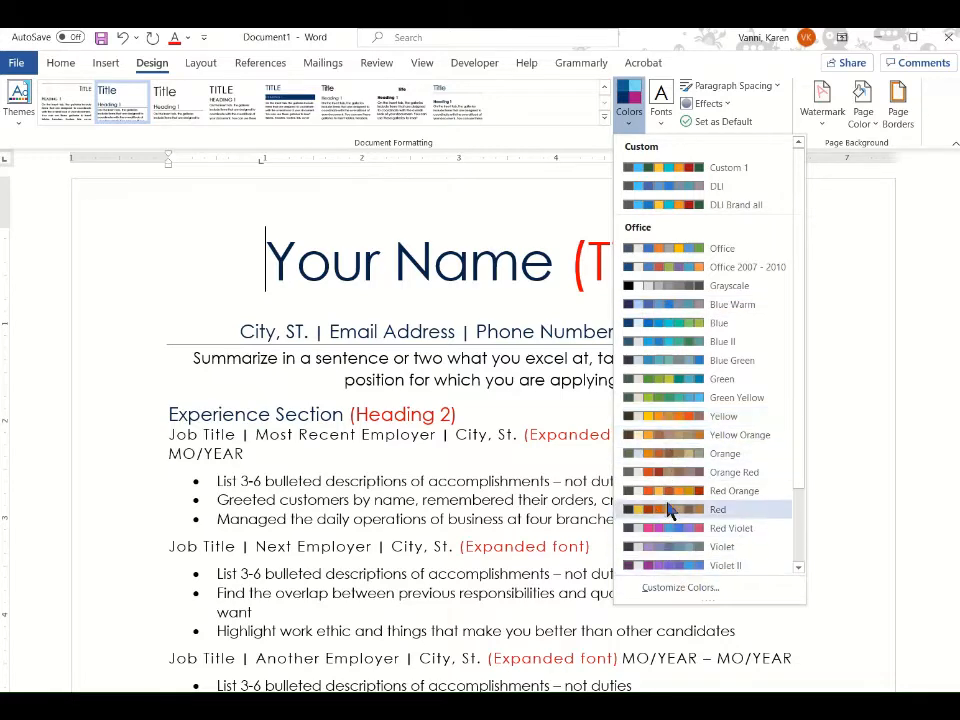
Step: Recolour the resume template with the Blue Warm palette and bring up the theme fonts list
left_click(491, 358)
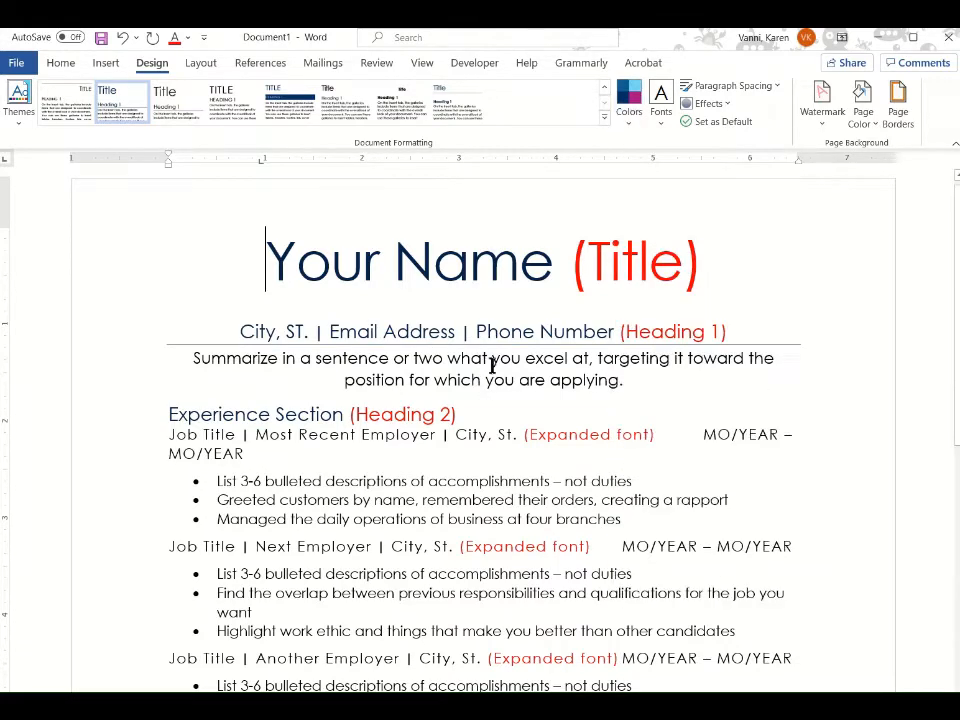
left_click(627, 116)
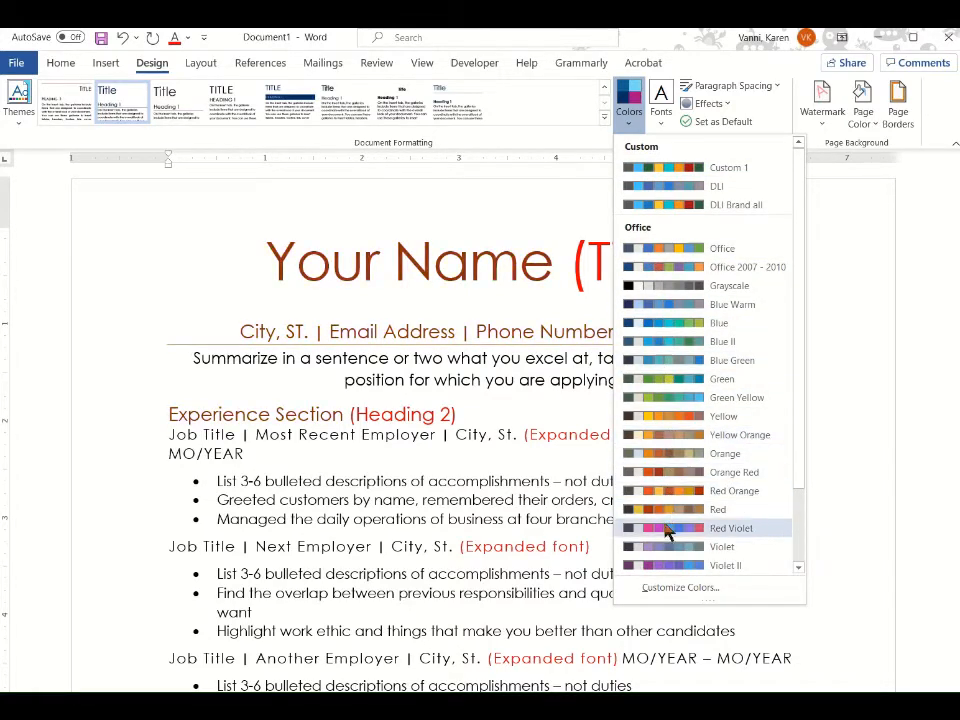
scroll(676, 560, "down", 1)
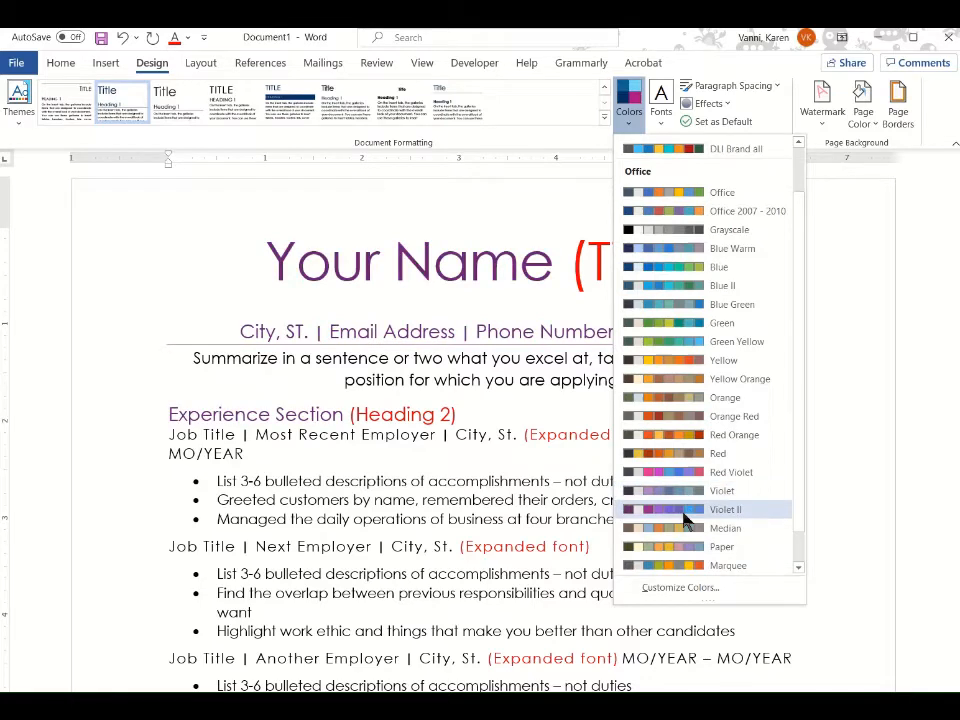
left_click(670, 250)
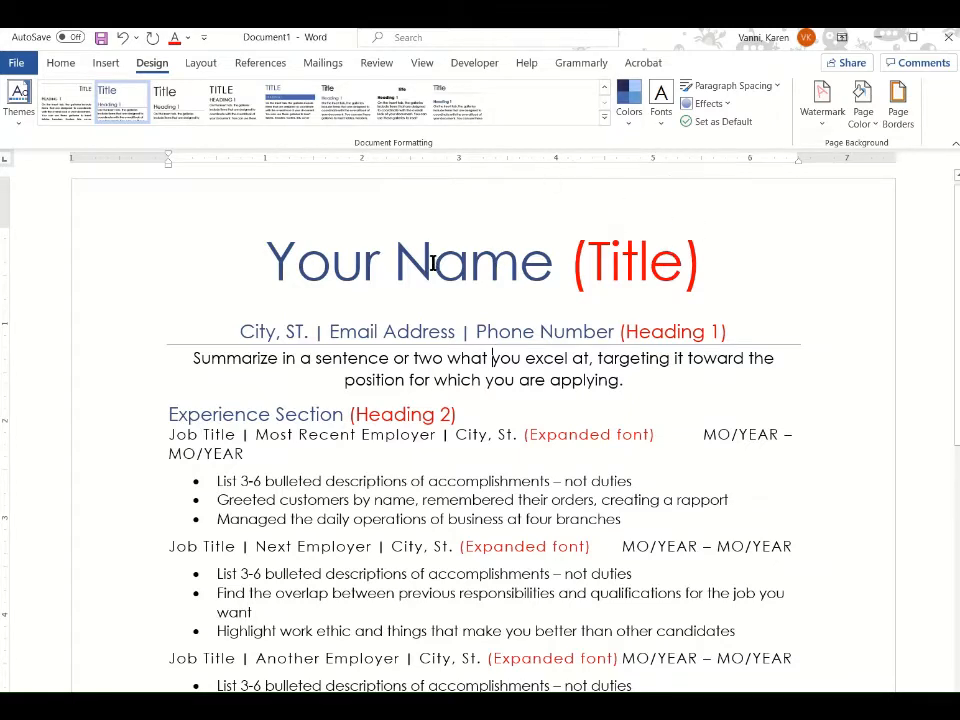
left_click(663, 126)
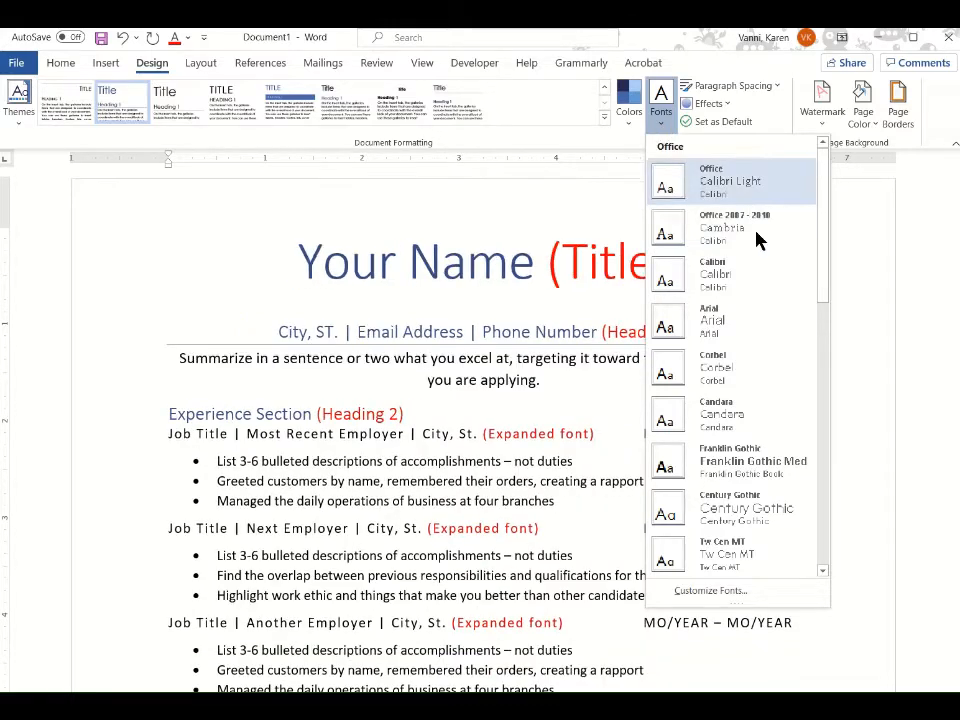
Step: Apply the Gill Sans MT theme fonts to the resume template
scroll(759, 383, "down", 3)
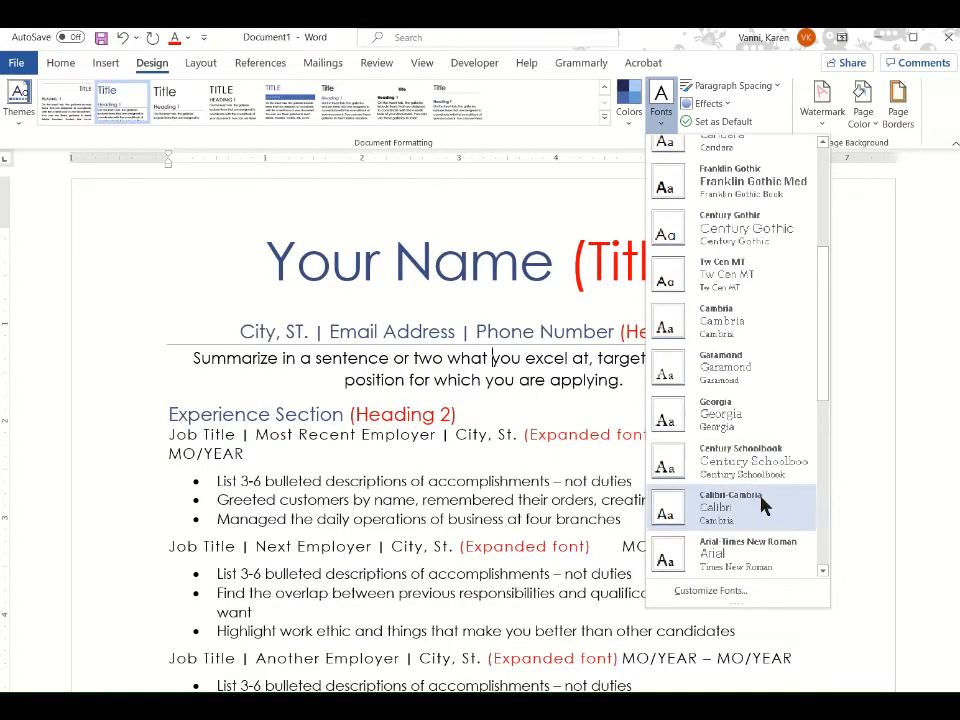
scroll(762, 505, "down", 5)
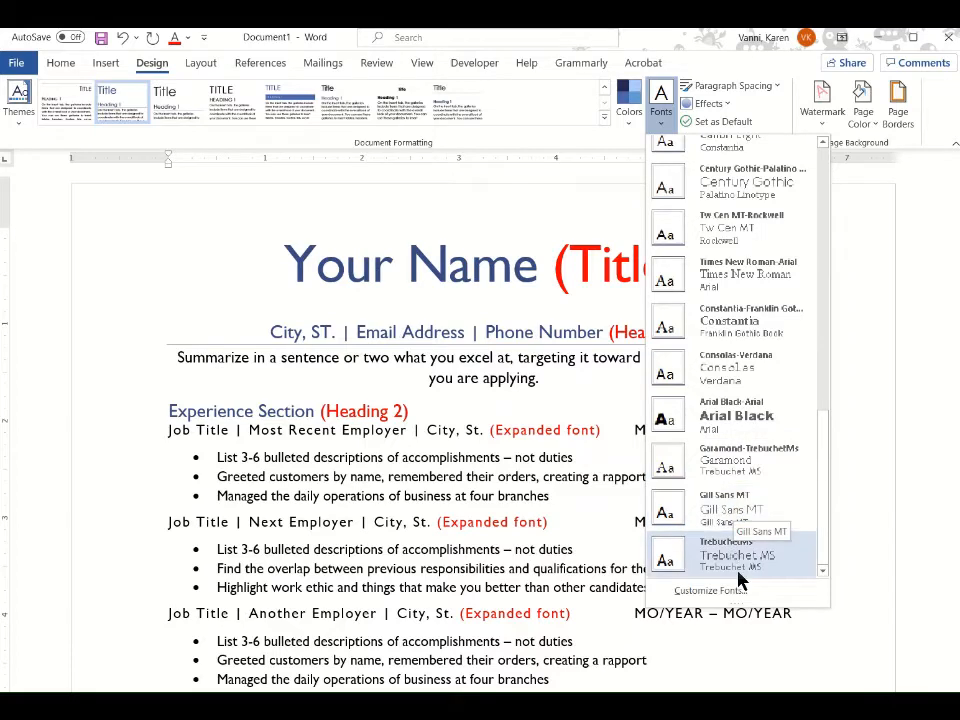
scroll(752, 560, "up", 6)
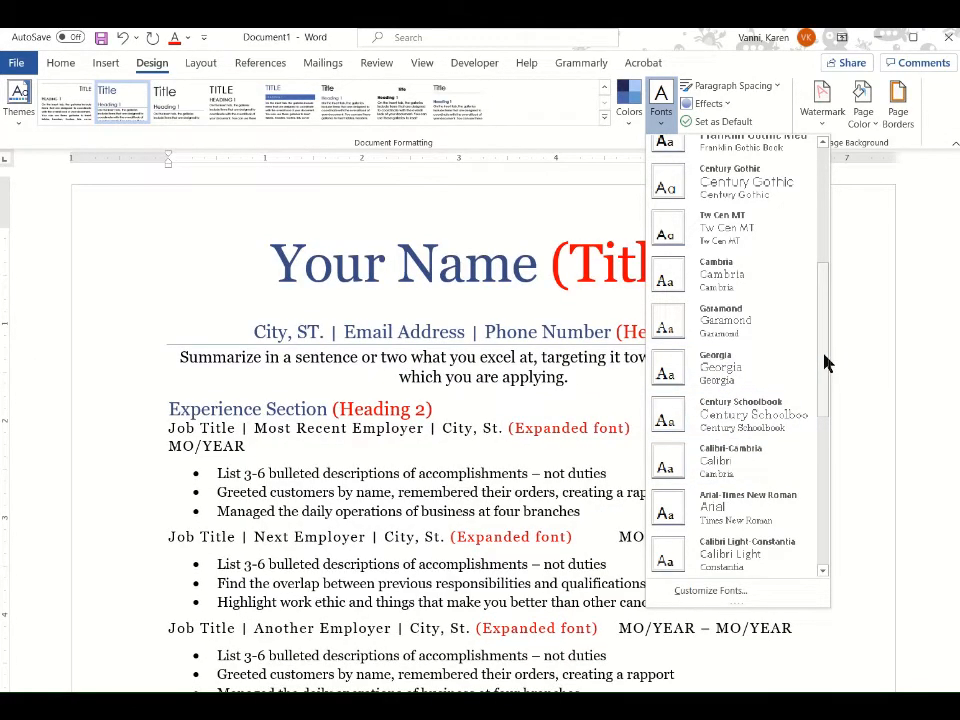
scroll(784, 430, "down", 3)
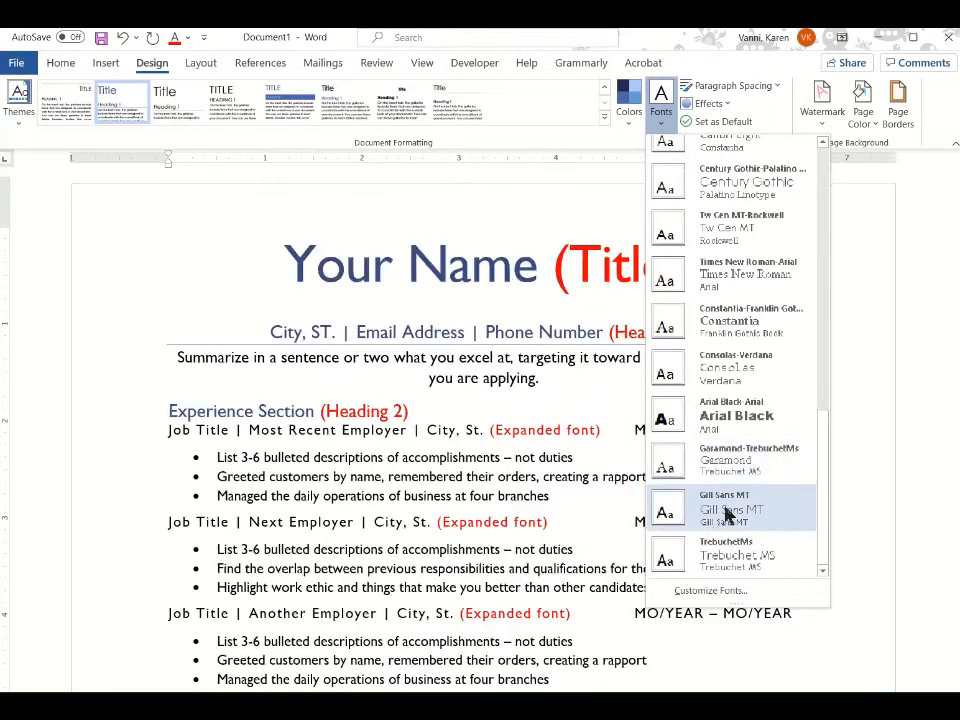
left_click(728, 512)
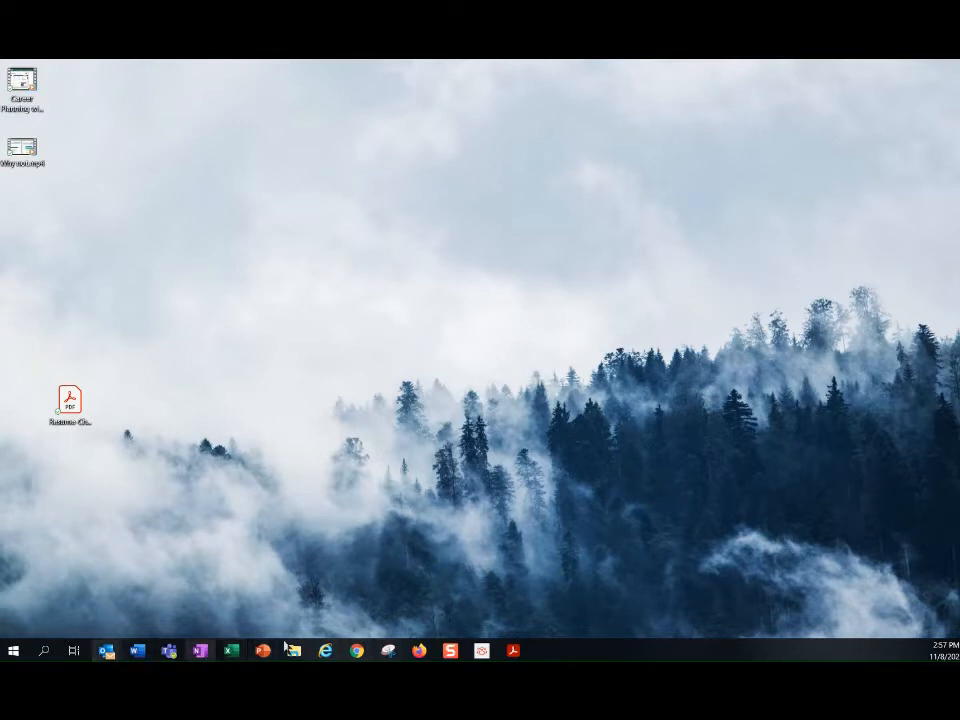
Step: Show and dismiss Word's recent documents list from the taskbar icon
right_click(137, 653)
left_click(138, 653)
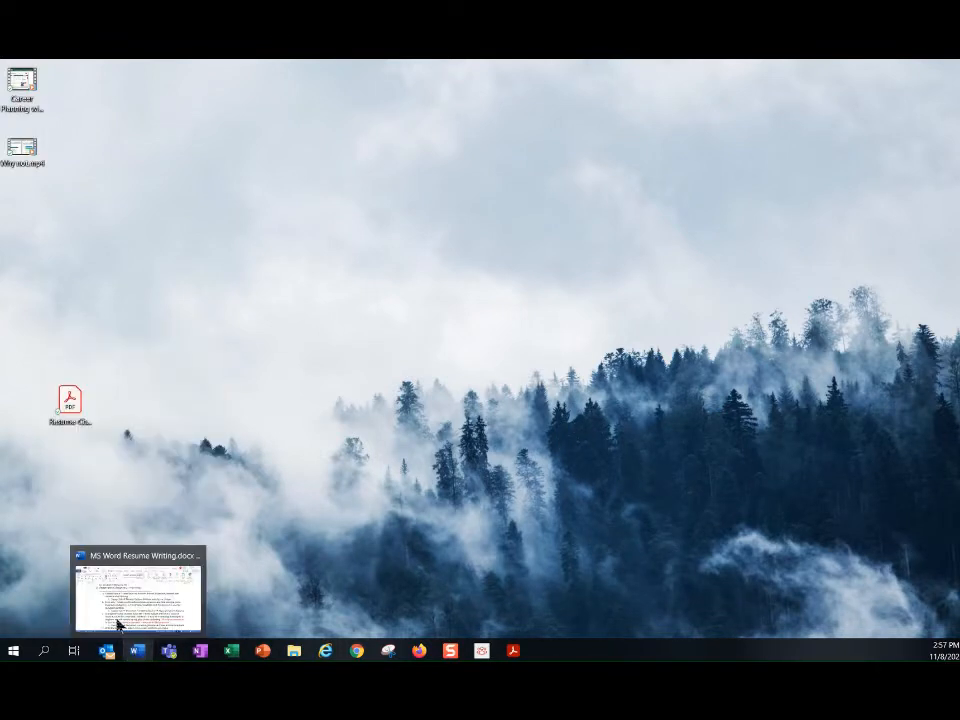
left_click(141, 655)
right_click(141, 655)
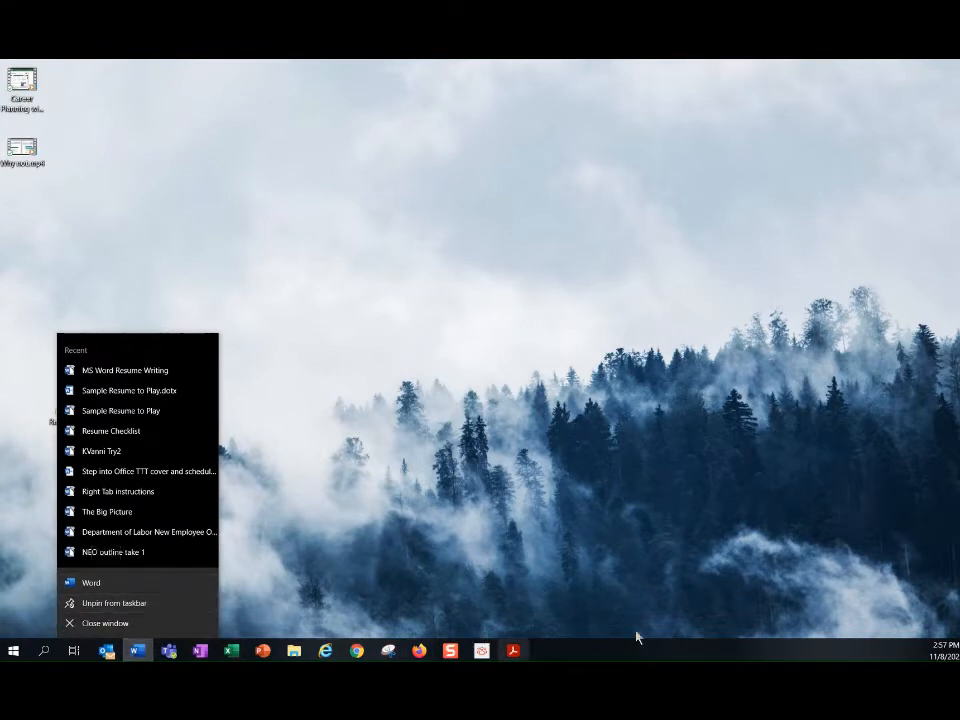
left_click(560, 656)
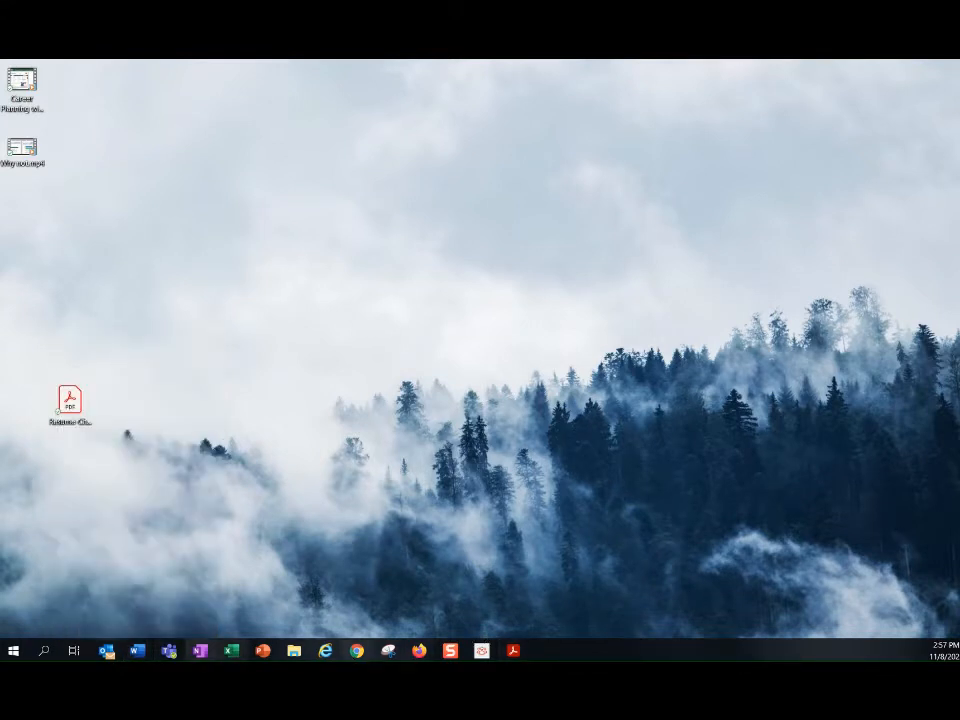
Step: Launch Word from the Start menu's app list to get a blank document
left_click(14, 651)
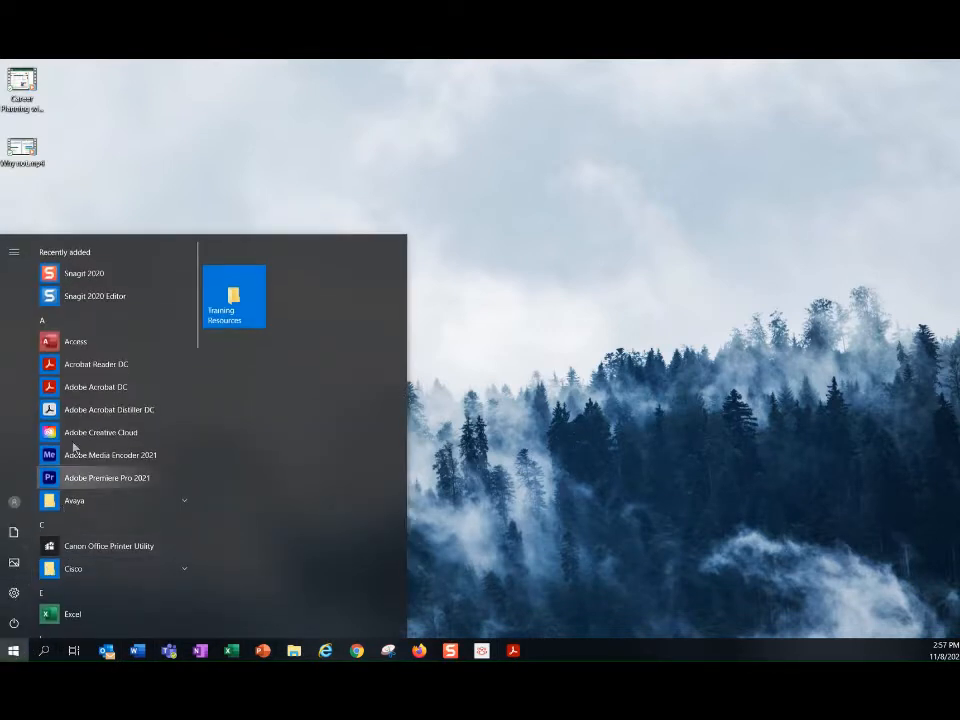
scroll(148, 508, "down", 5)
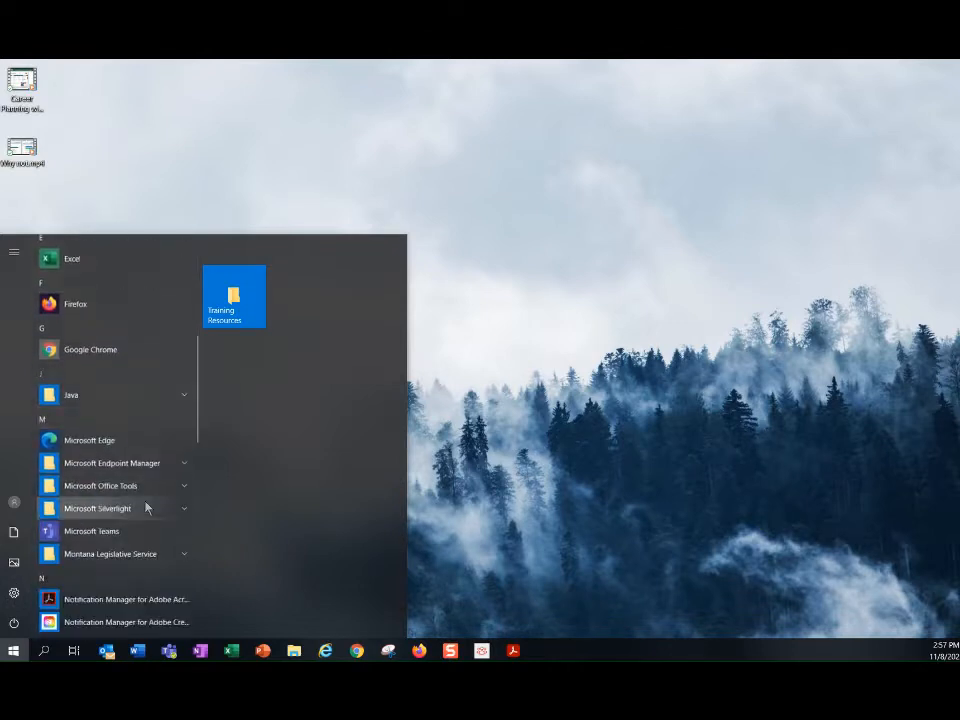
scroll(127, 490, "down", 10)
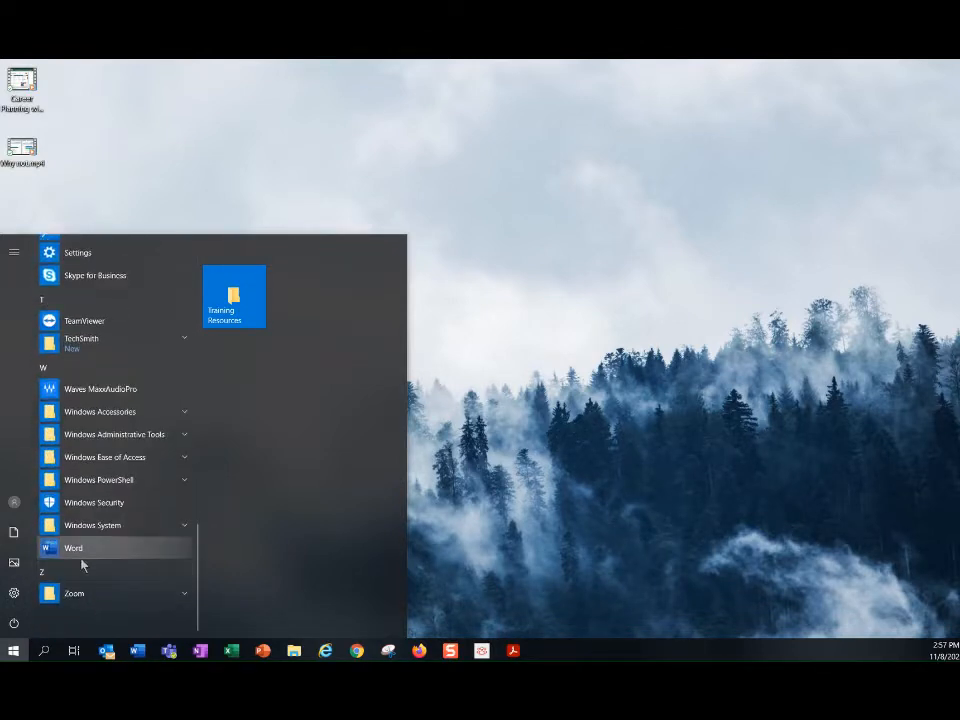
left_click(78, 555)
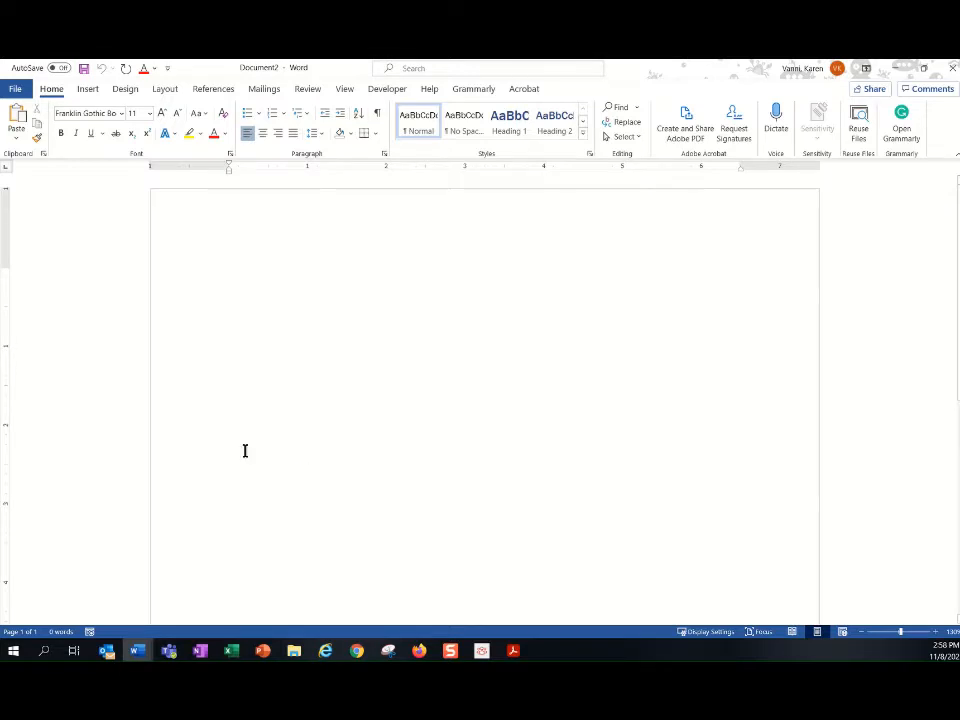
Step: Apply the Slice theme and a built-in style set to the blank document
left_click(125, 90)
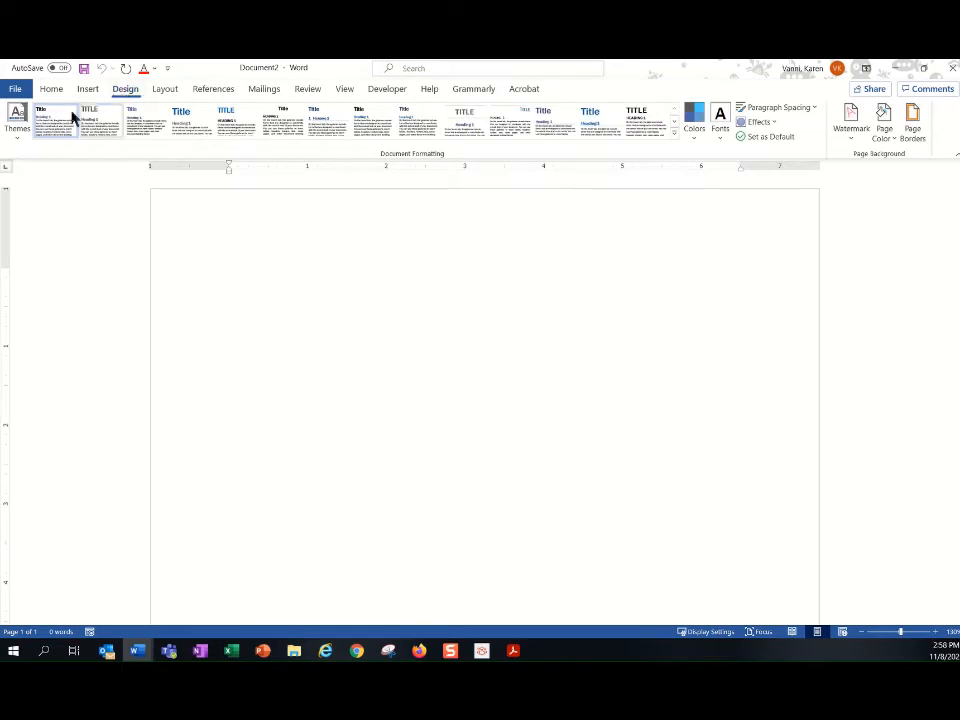
left_click(15, 136)
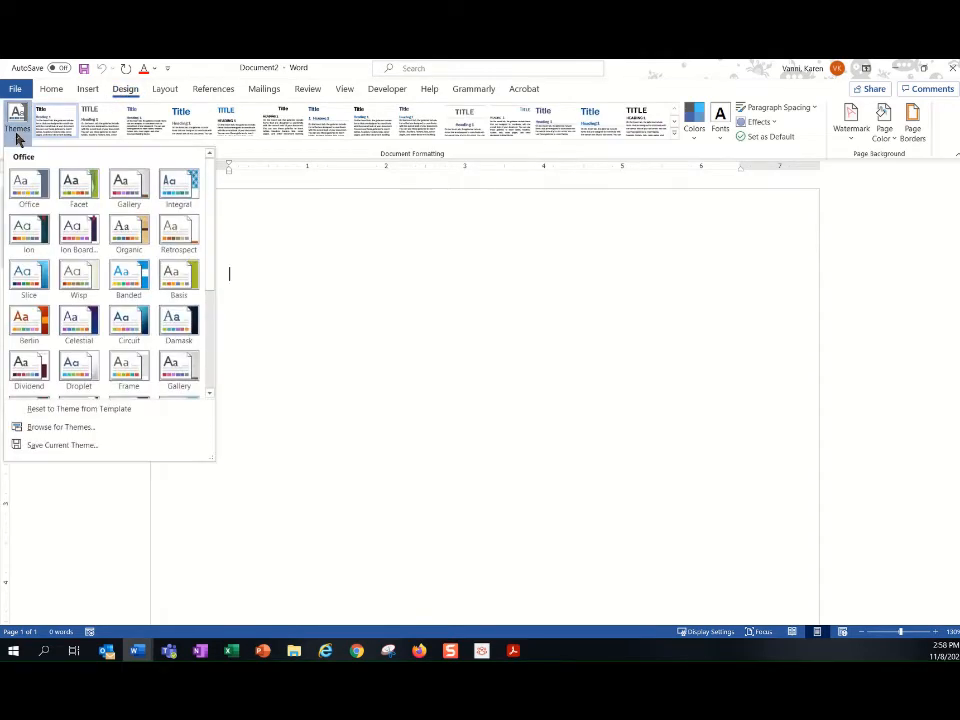
left_click(26, 284)
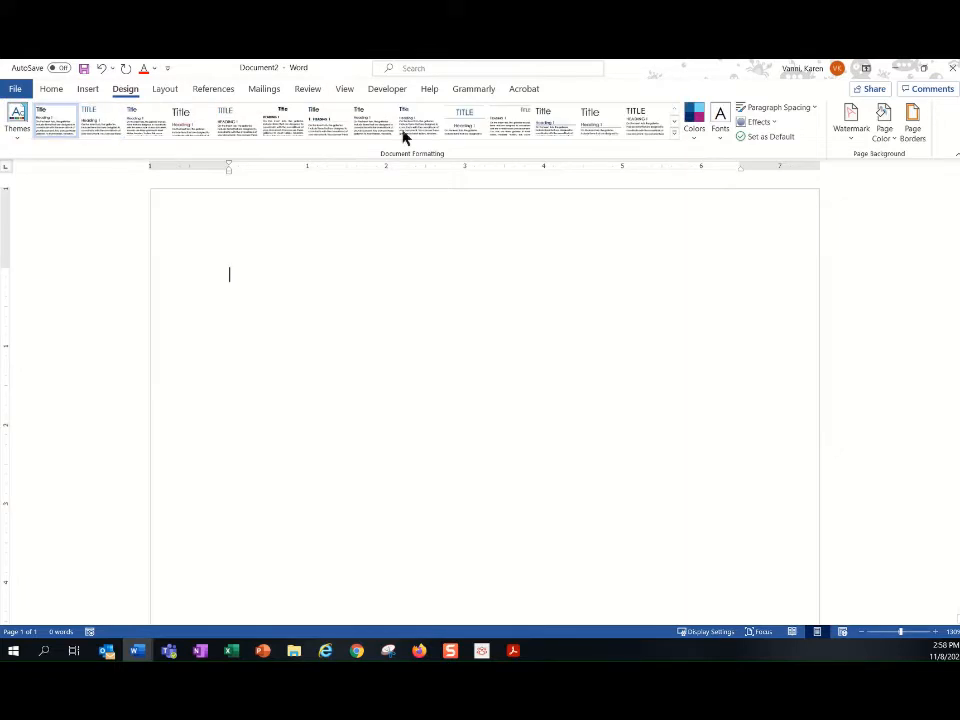
left_click(674, 135)
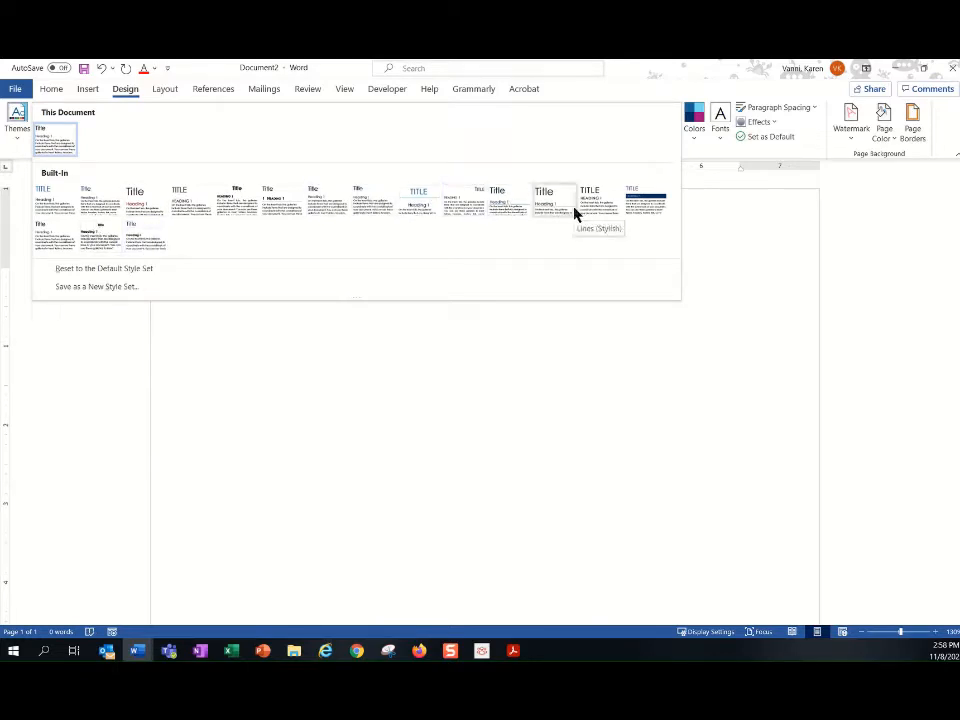
left_click(503, 200)
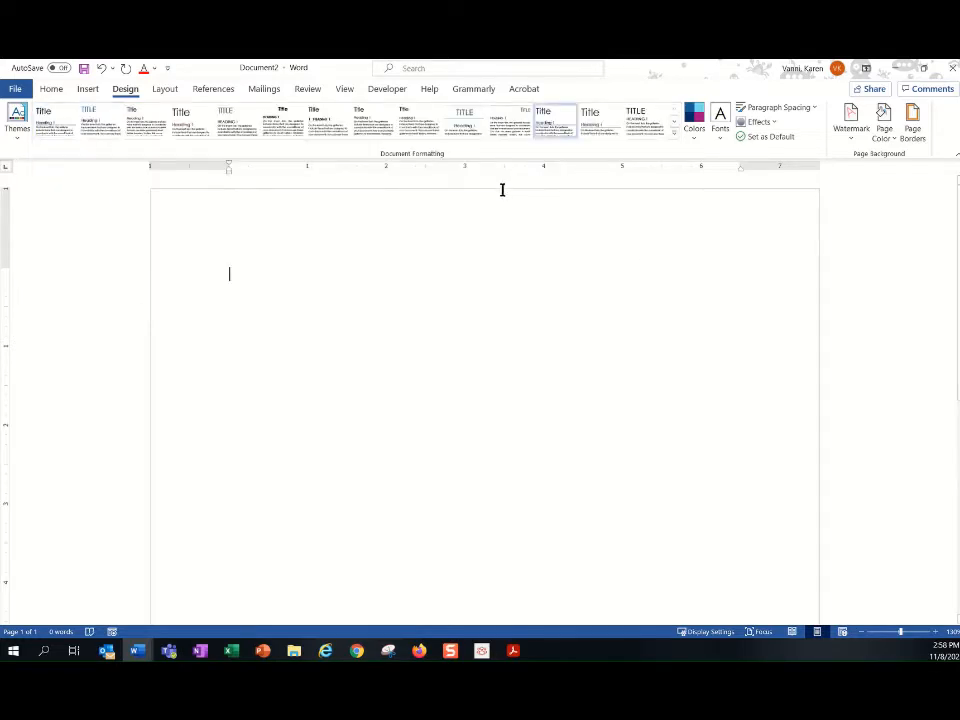
Step: Set Document2's theme colours to Blue Warm and its theme fonts to Gill Sans MT
left_click(695, 130)
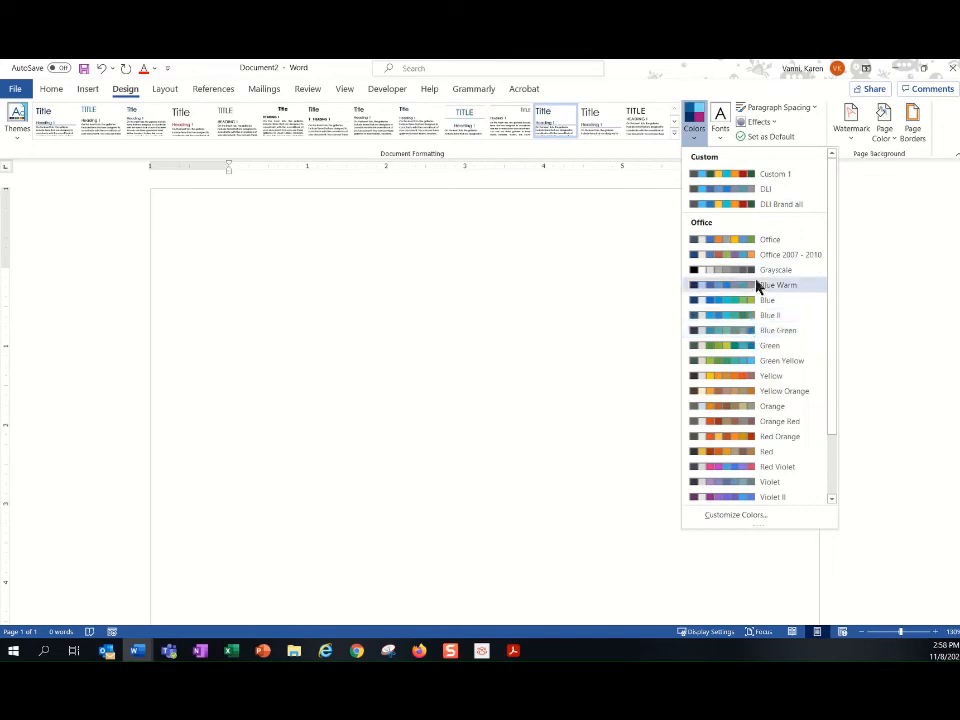
left_click(757, 285)
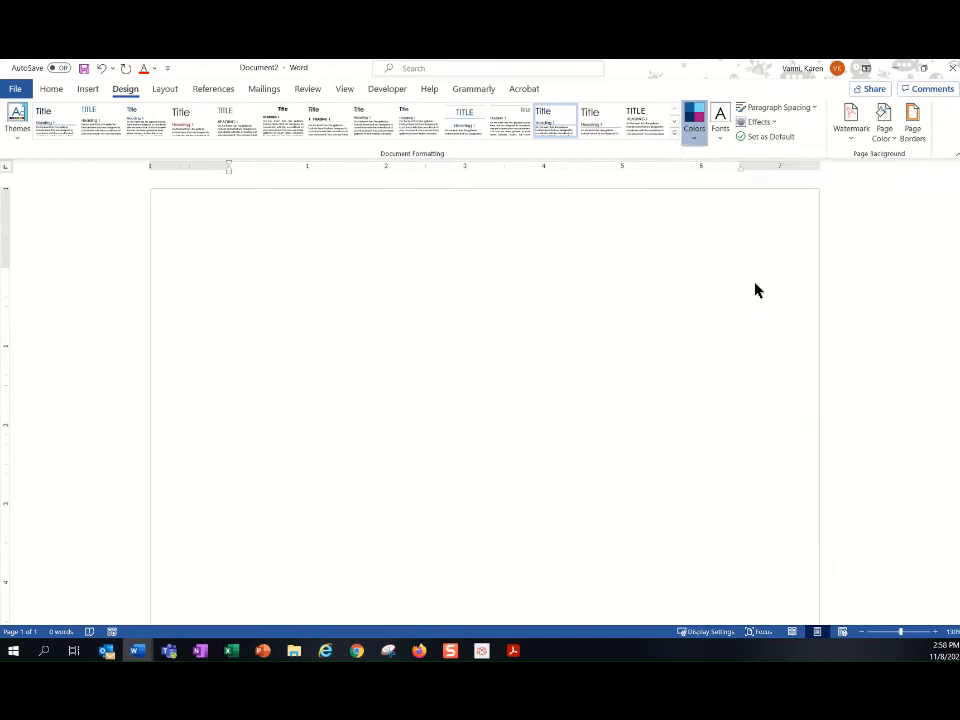
left_click(722, 130)
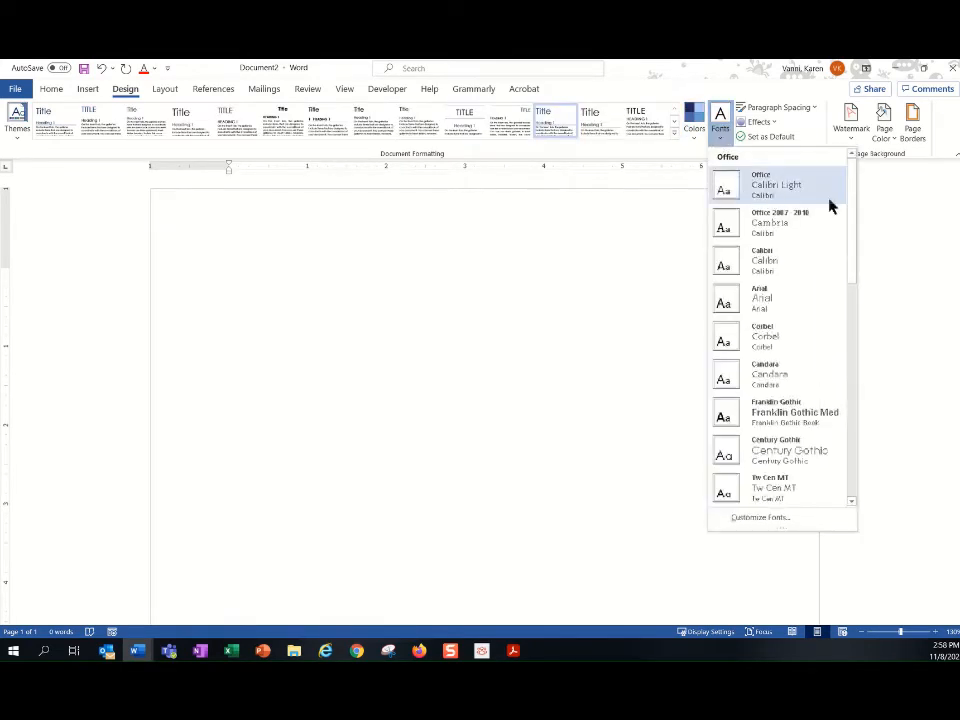
left_click(846, 225)
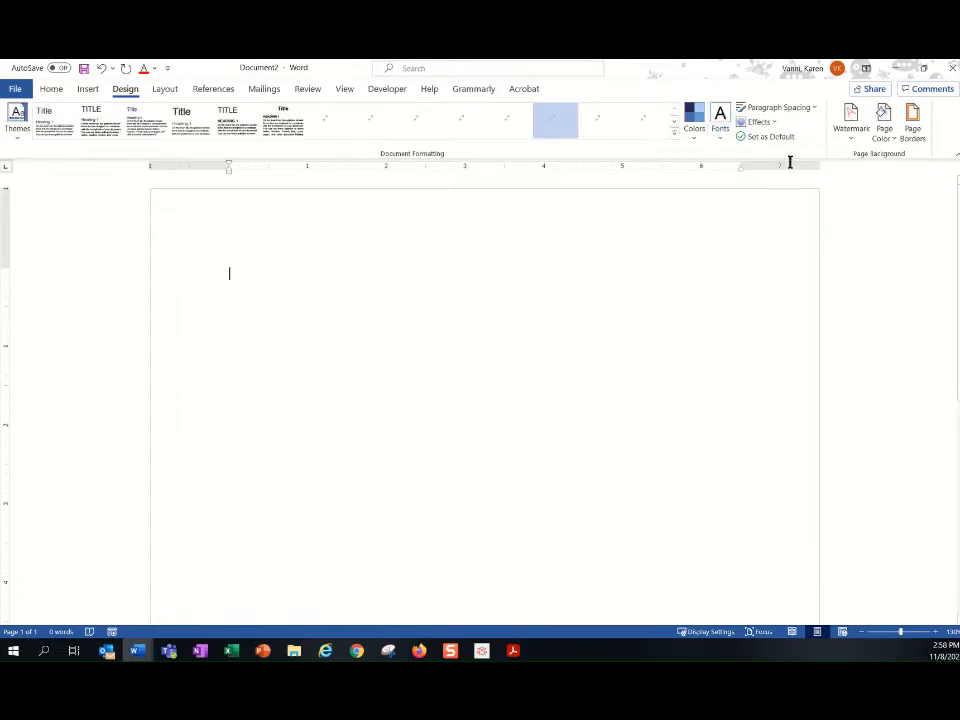
left_click(724, 122)
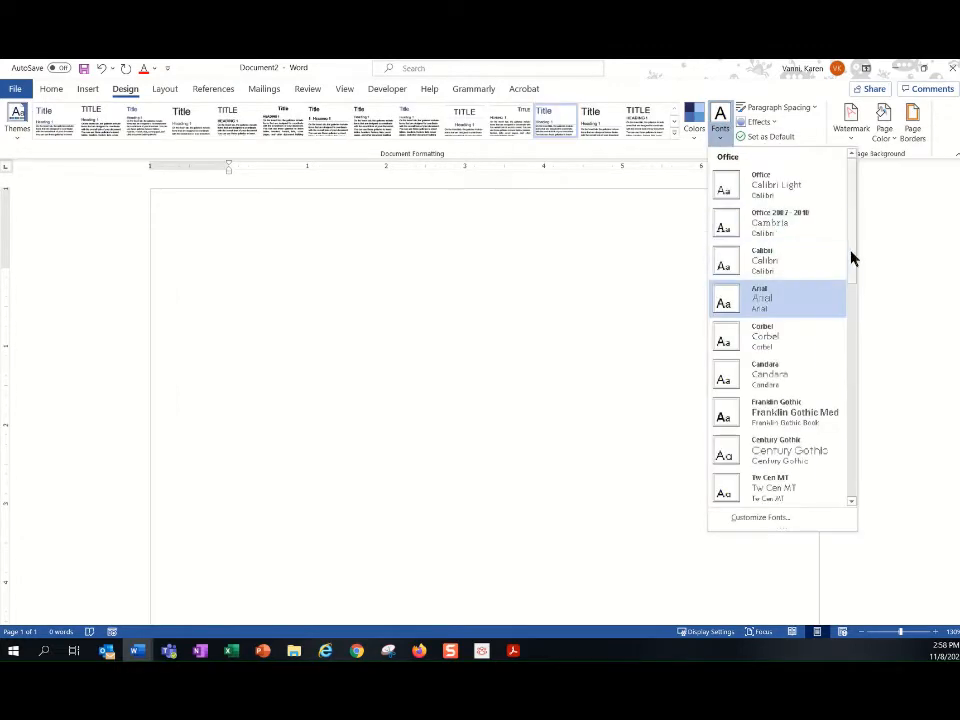
left_click_drag(849, 264, 861, 499)
left_click(768, 450)
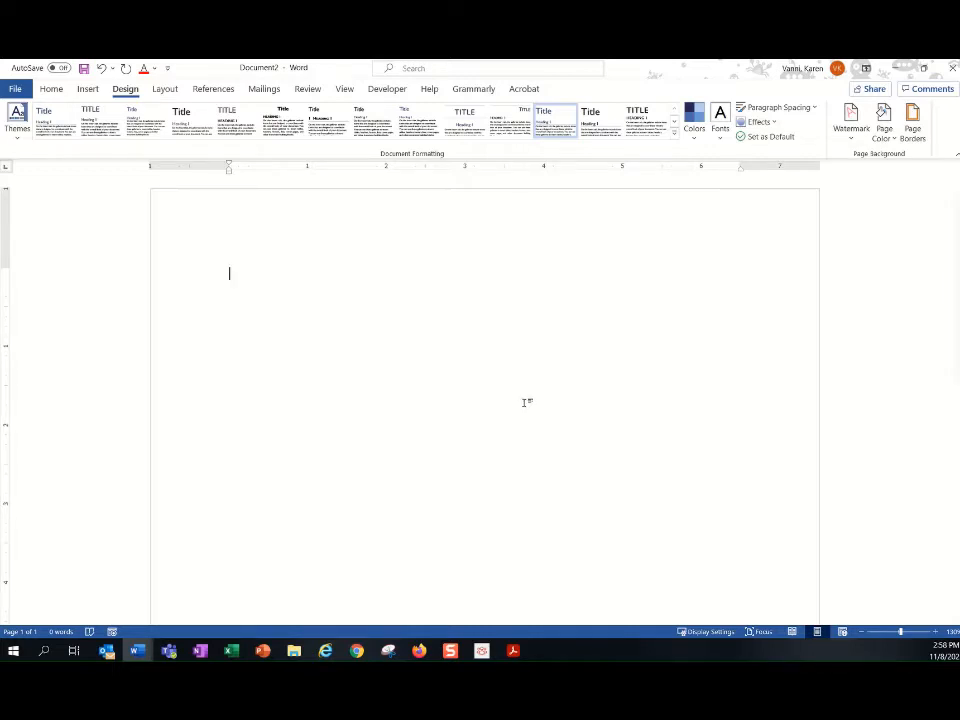
key("alt+Tab")
Step: Show the Layout tab's margin presets (Normal, Narrow, Moderate, Wide, Mirrored) for Document2
left_click(170, 92)
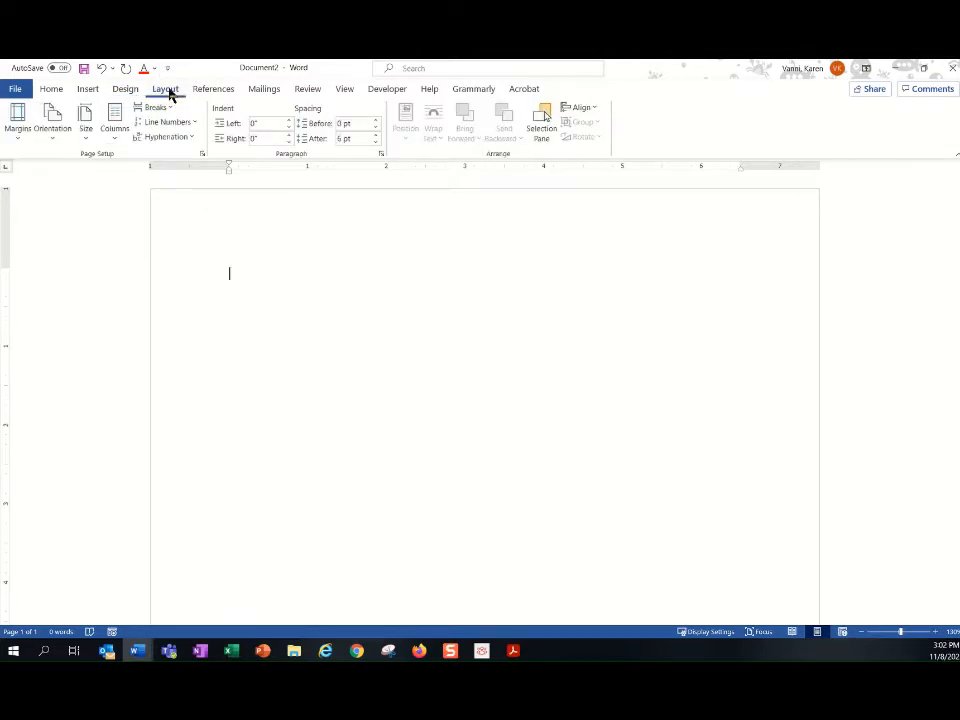
left_click(12, 138)
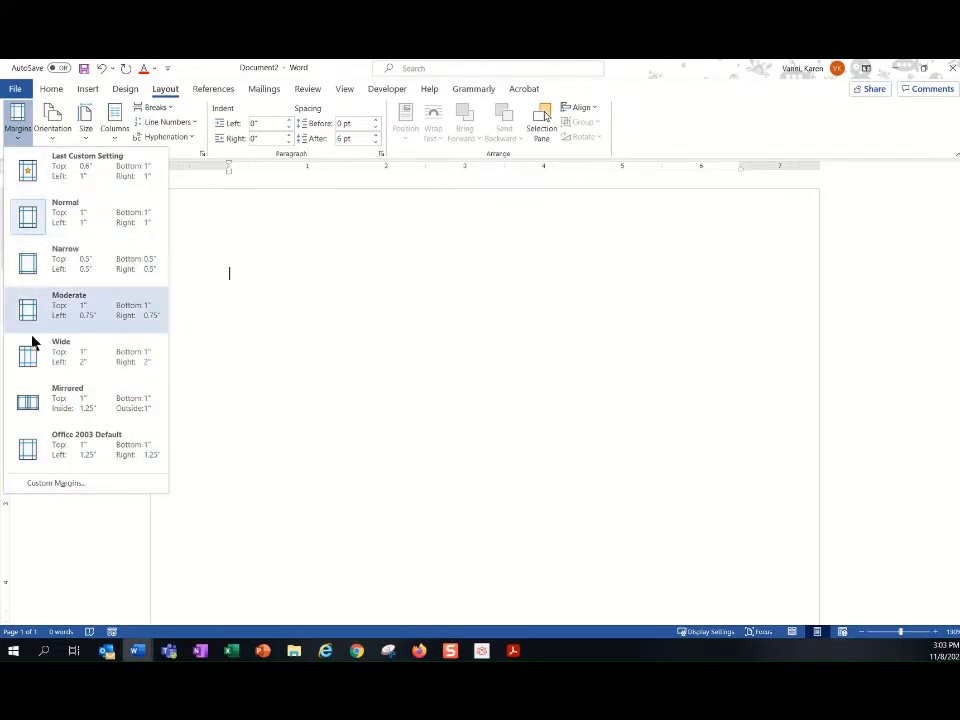
Step: Choose Custom Margins to bring up the Page Setup dialog
left_click(67, 484)
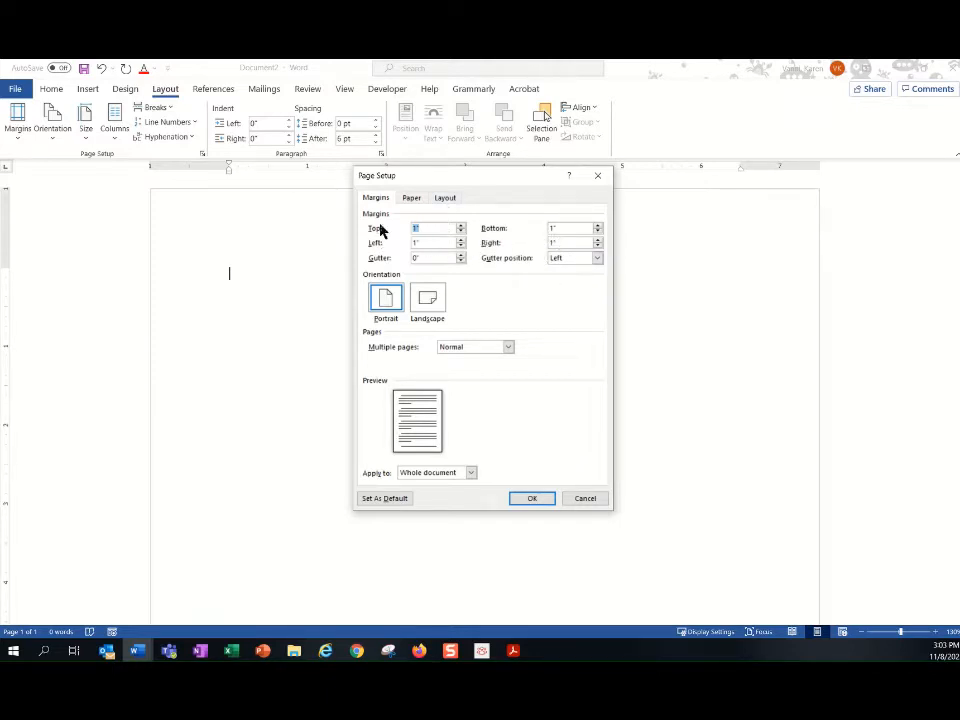
Step: Lower the top margin to 0.5" in Page Setup and apply it
left_click(461, 233)
left_click(461, 233)
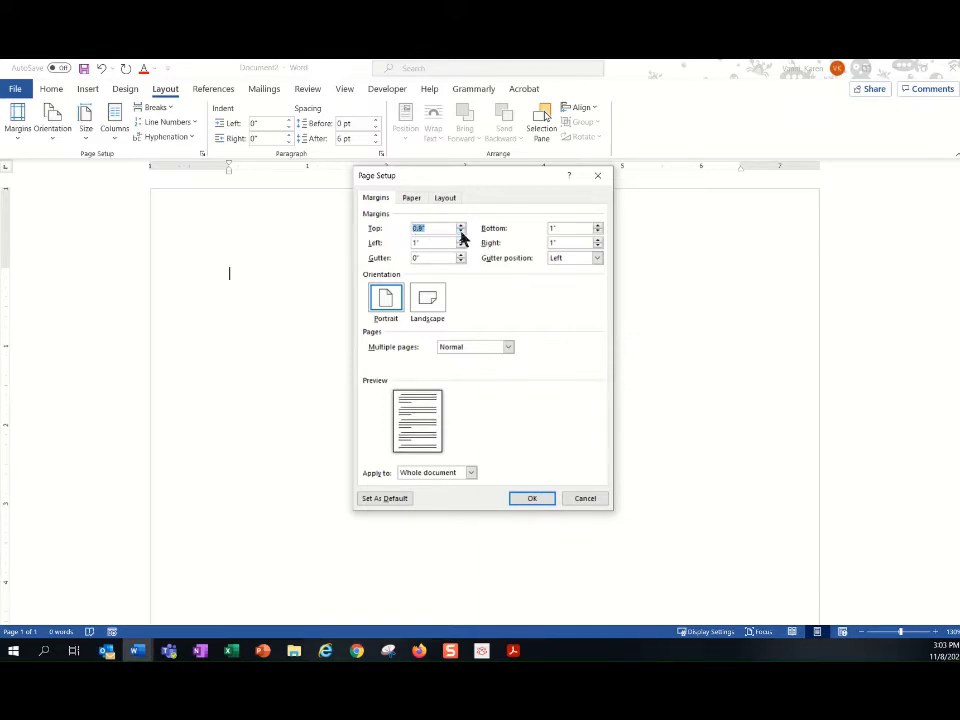
left_click(461, 233)
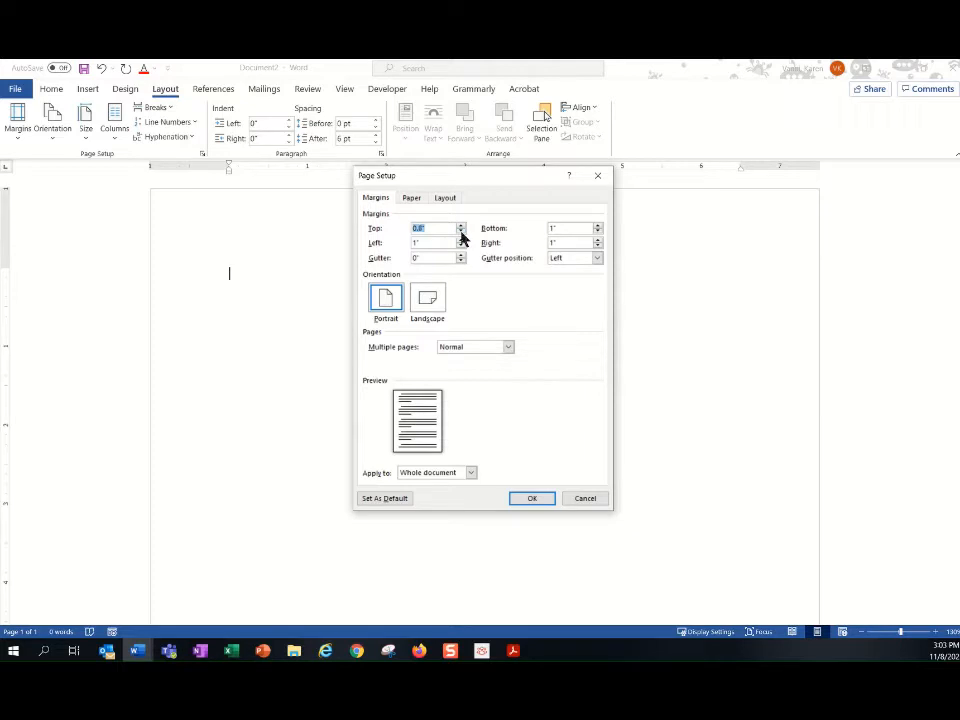
left_click(461, 232)
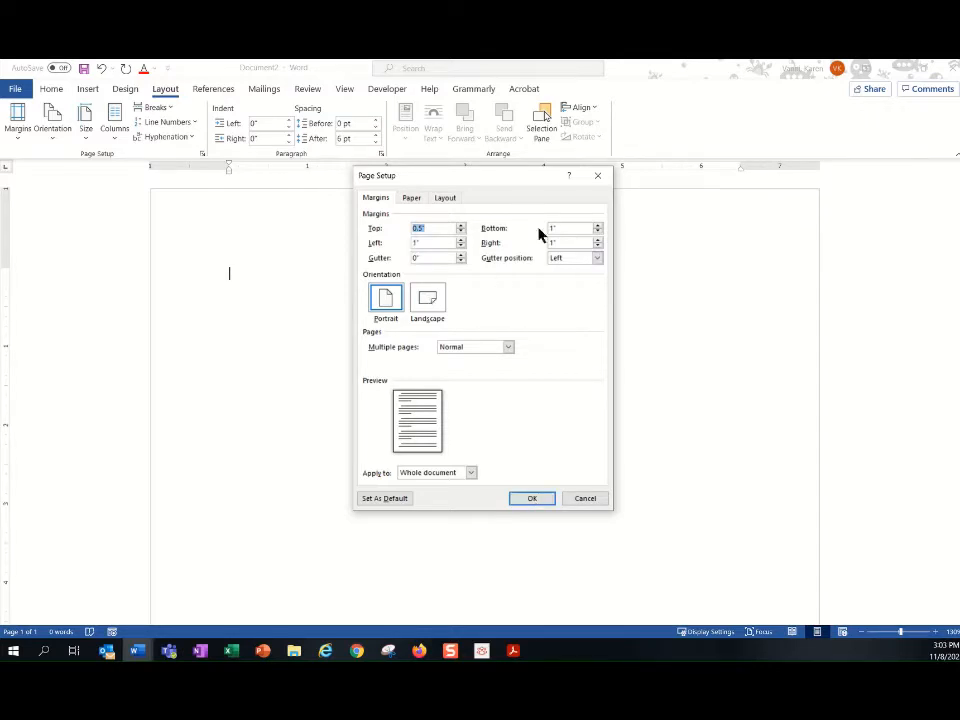
left_click(537, 501)
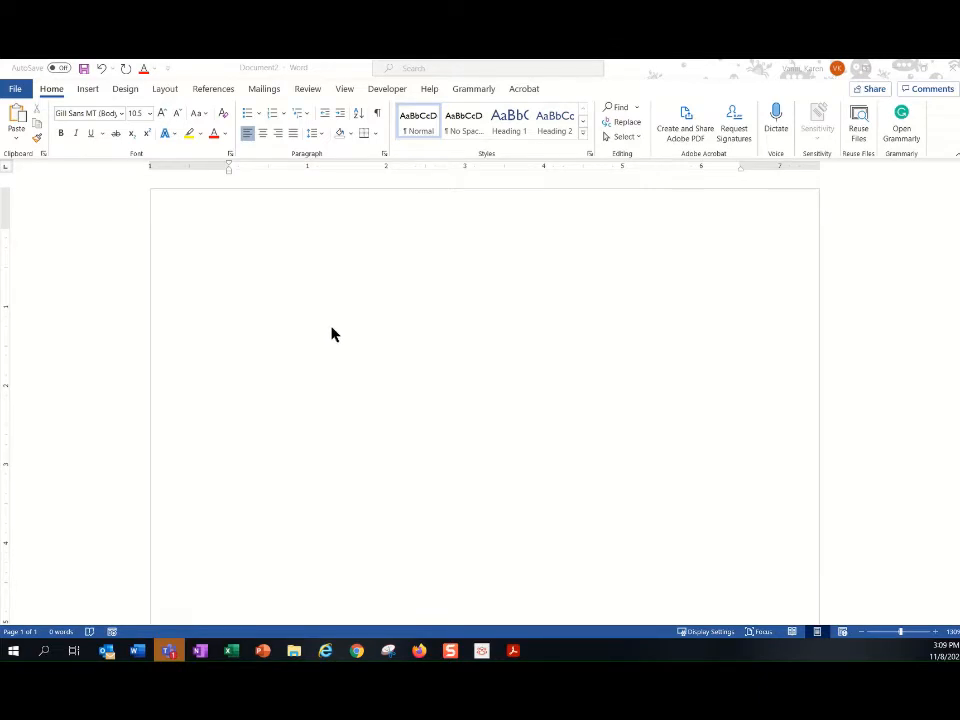
Step: Focus the blank document and expand the Home tab's full Styles gallery
left_click(267, 236)
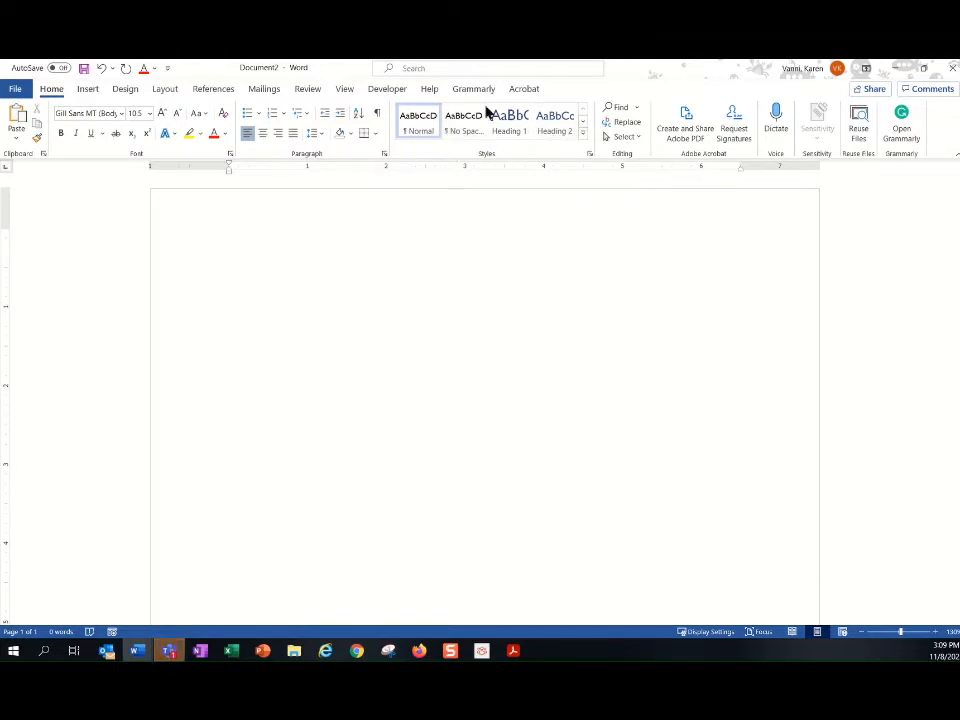
left_click(583, 121)
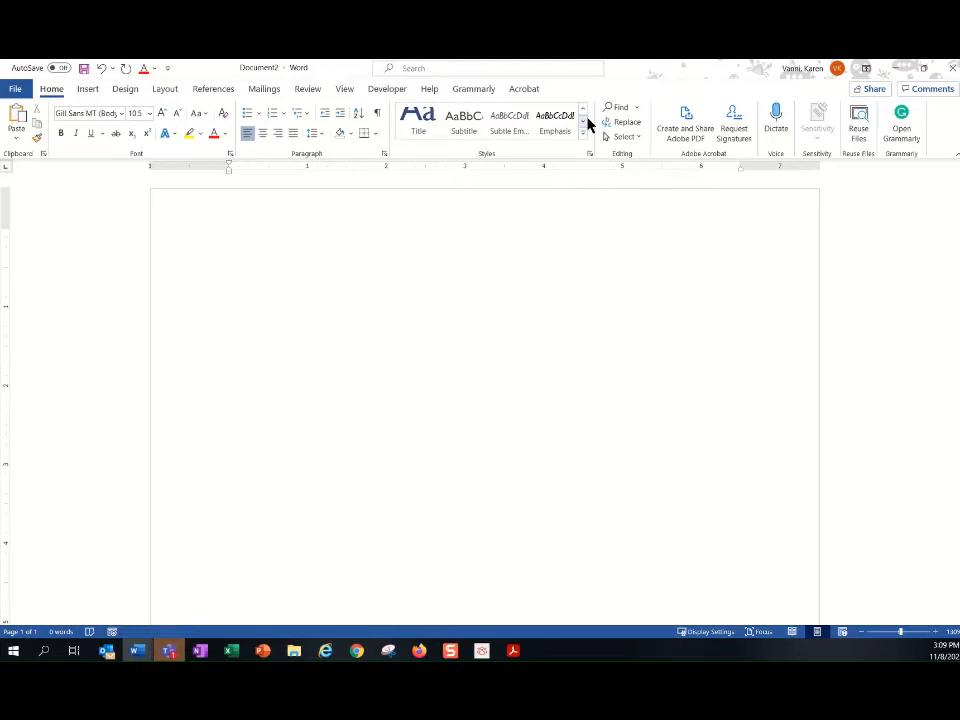
left_click(584, 135)
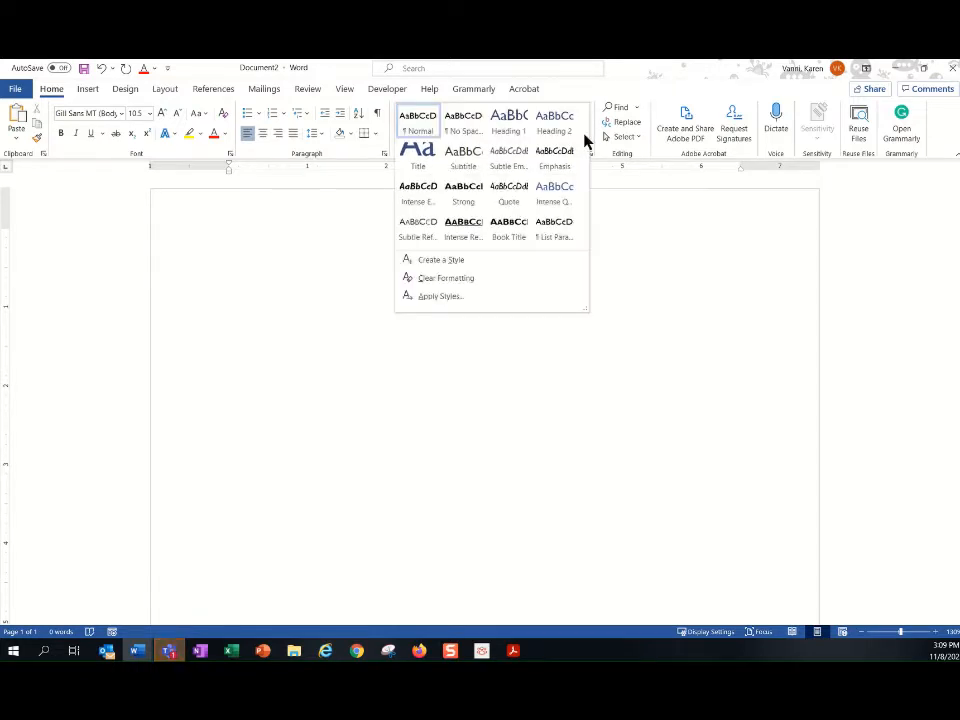
Step: Type the applicant's name as a Title-style first line, then start a new paragraph below
left_click(418, 157)
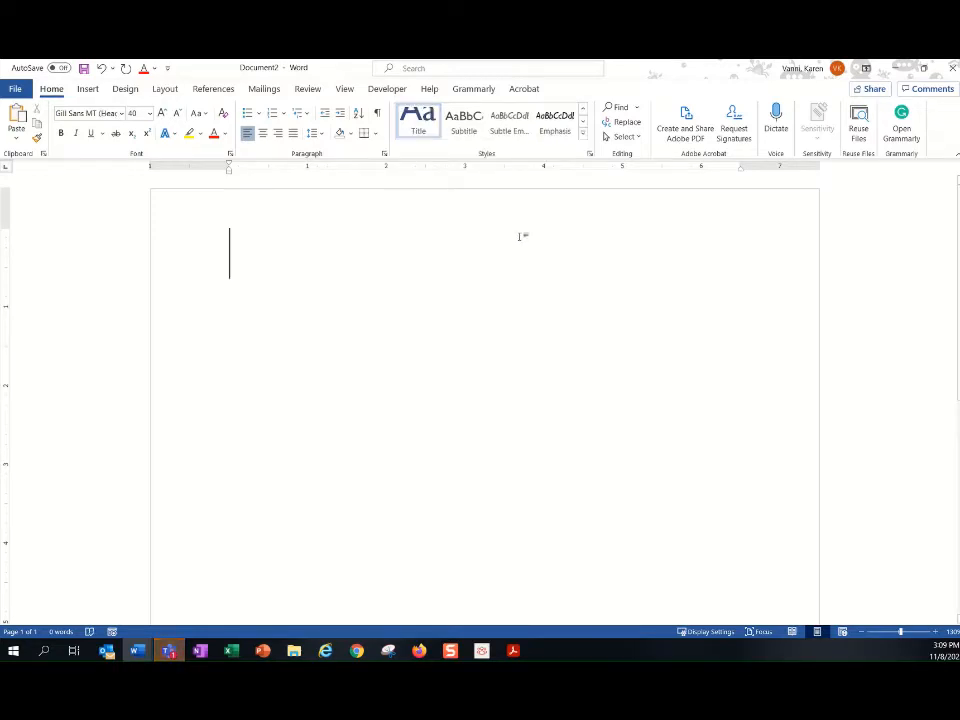
type("Jo")
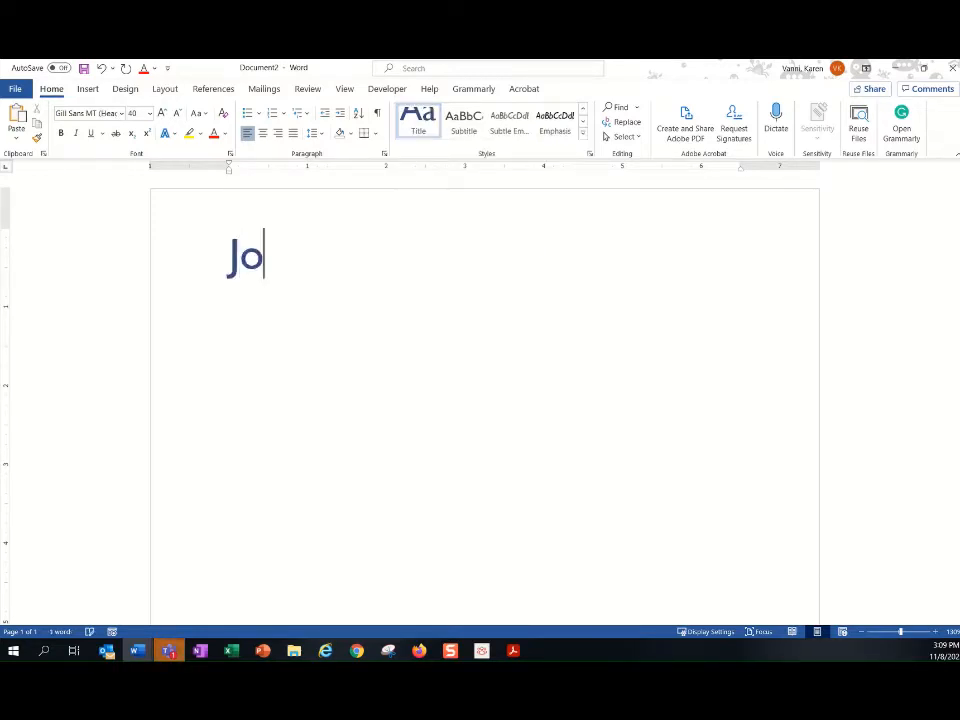
type("bby Mc")
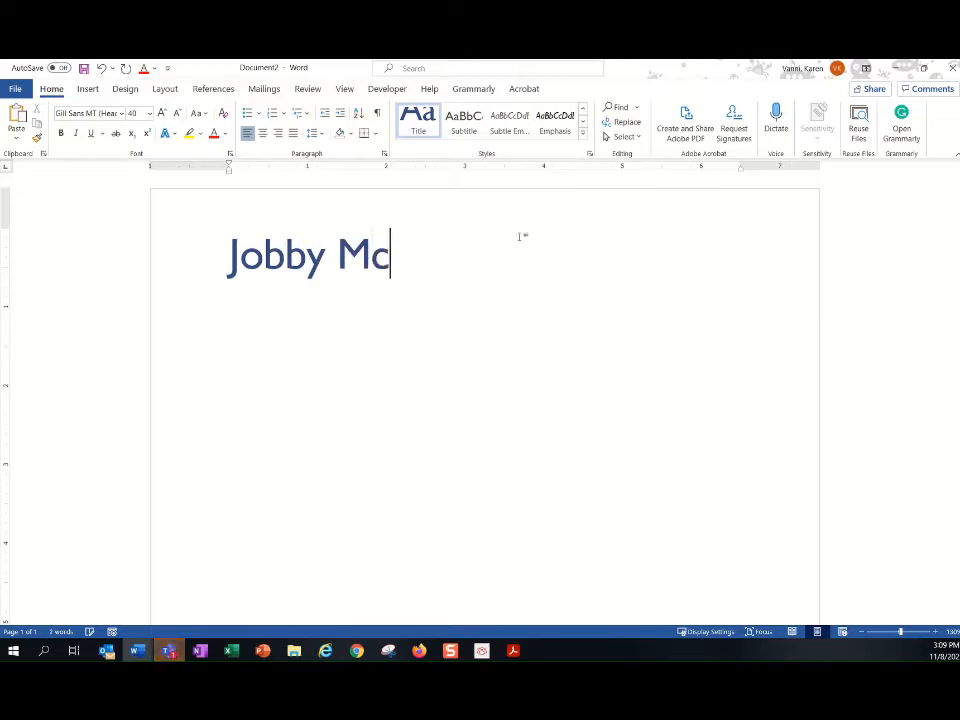
type("Jobster")
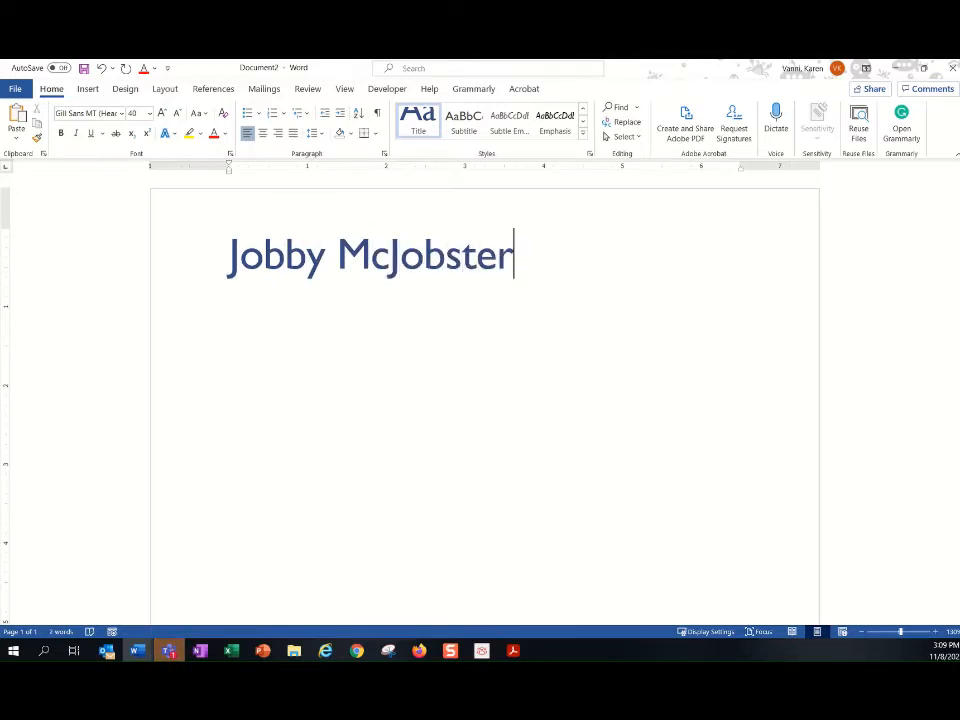
key("Return")
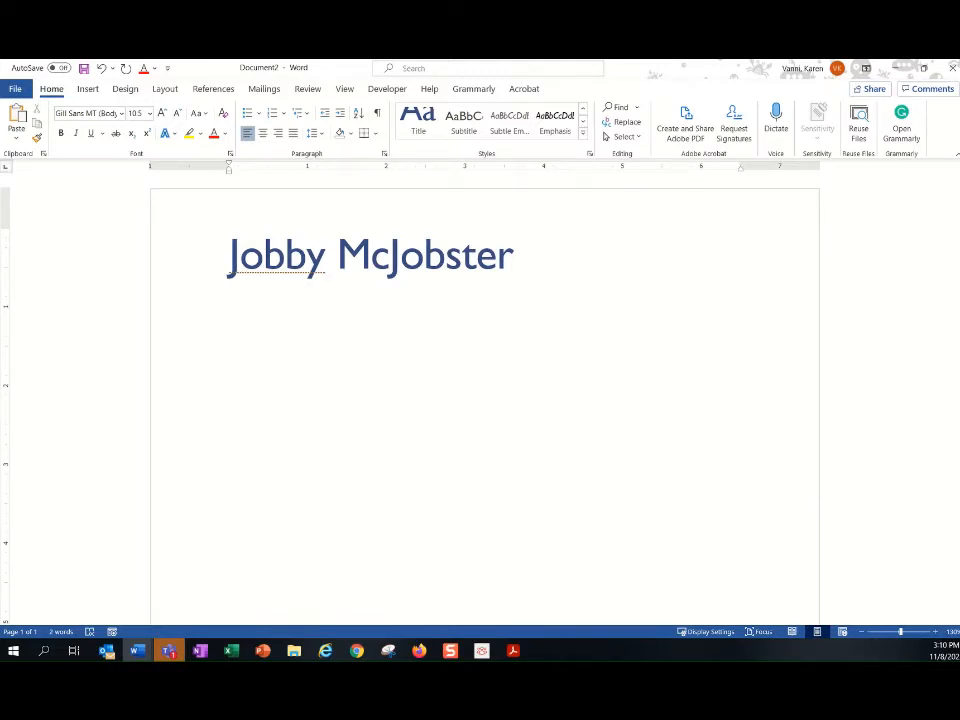
Step: Type the town and state on the line below the name, then bring up the Insert tab's Symbol menu
type("Anytown, ST")
type("|")
key("BackSpace")
key("BackSpace")
left_click(87, 89)
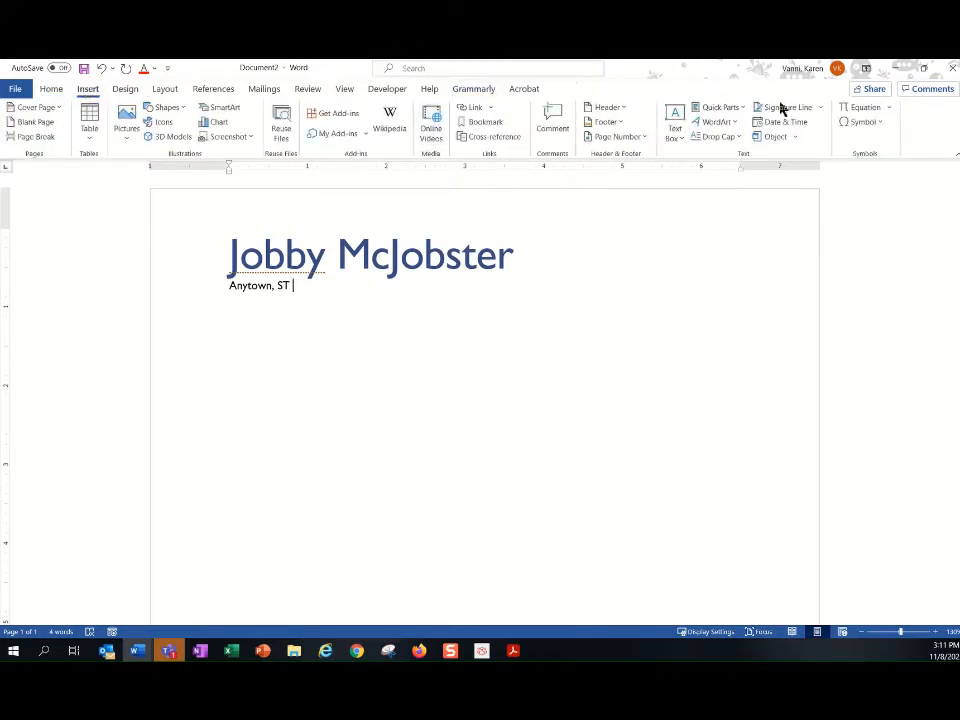
left_click(865, 124)
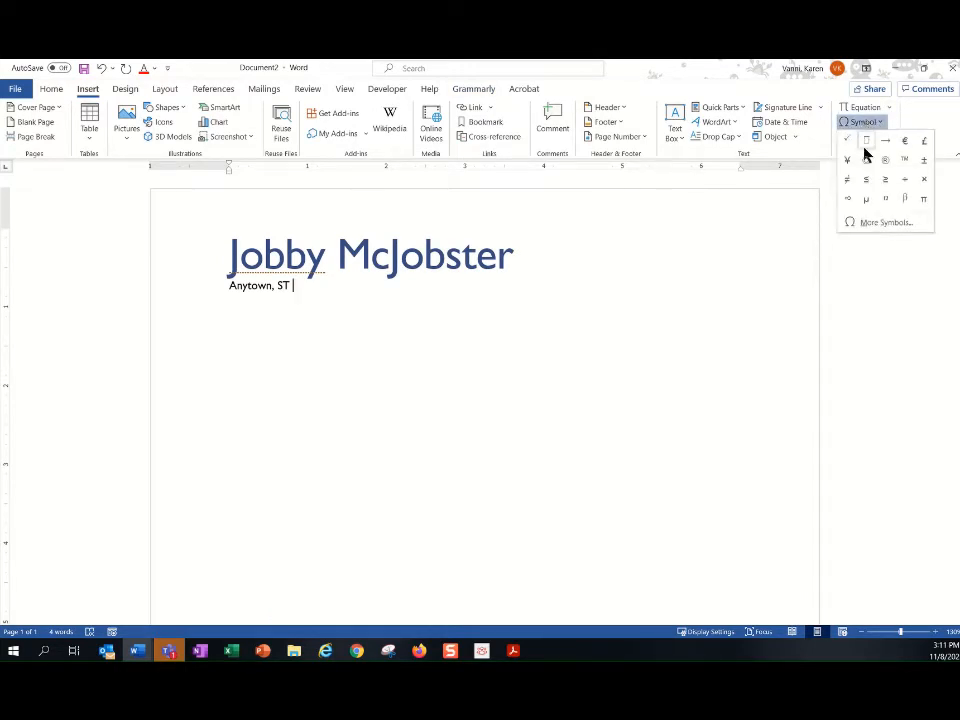
Step: Insert a Wingdings 2 bullet (code 151) after the town and state via More Symbols
left_click(870, 223)
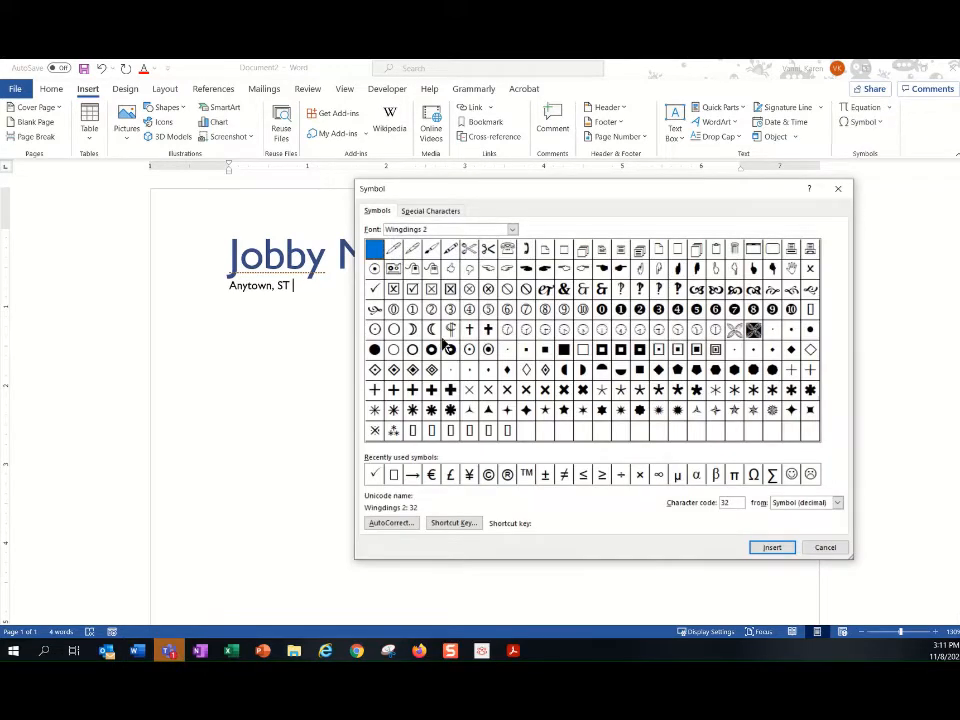
left_click(373, 353)
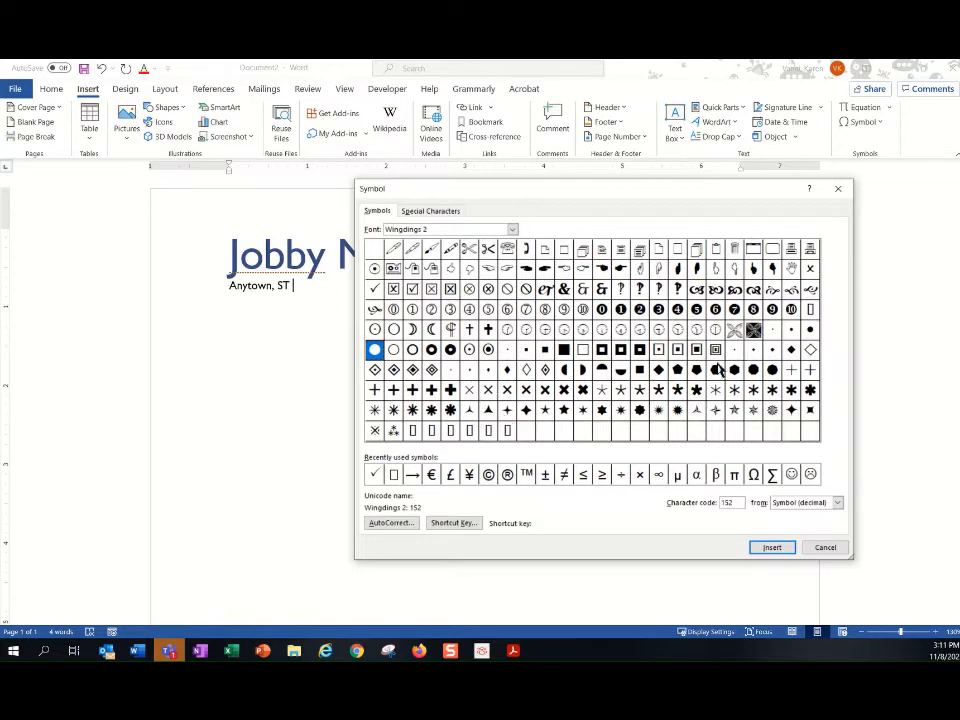
left_click(811, 330)
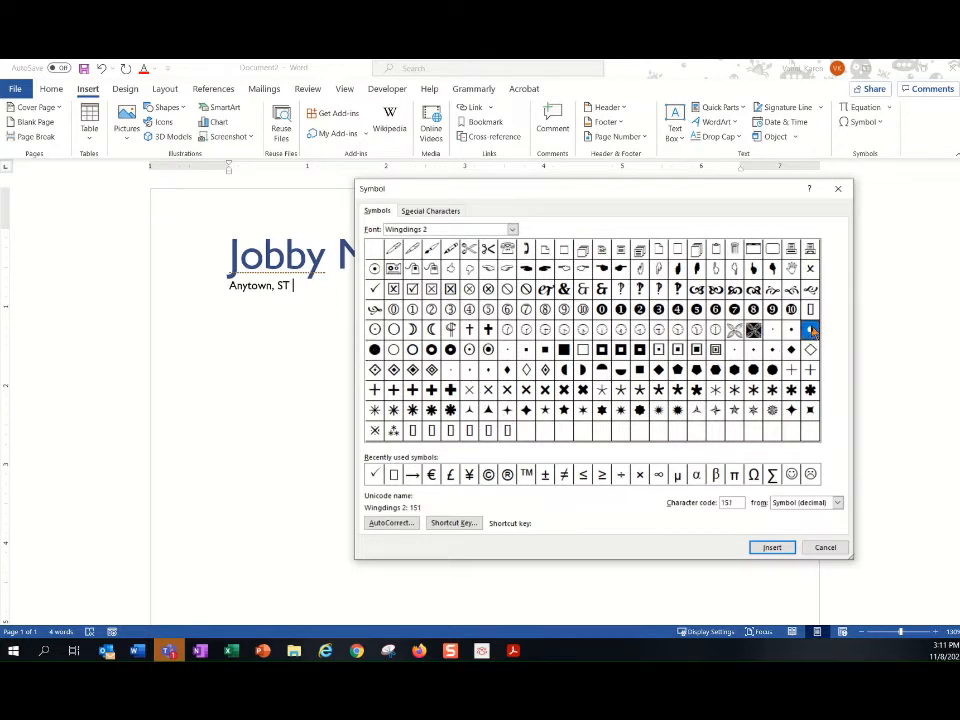
left_click(774, 550)
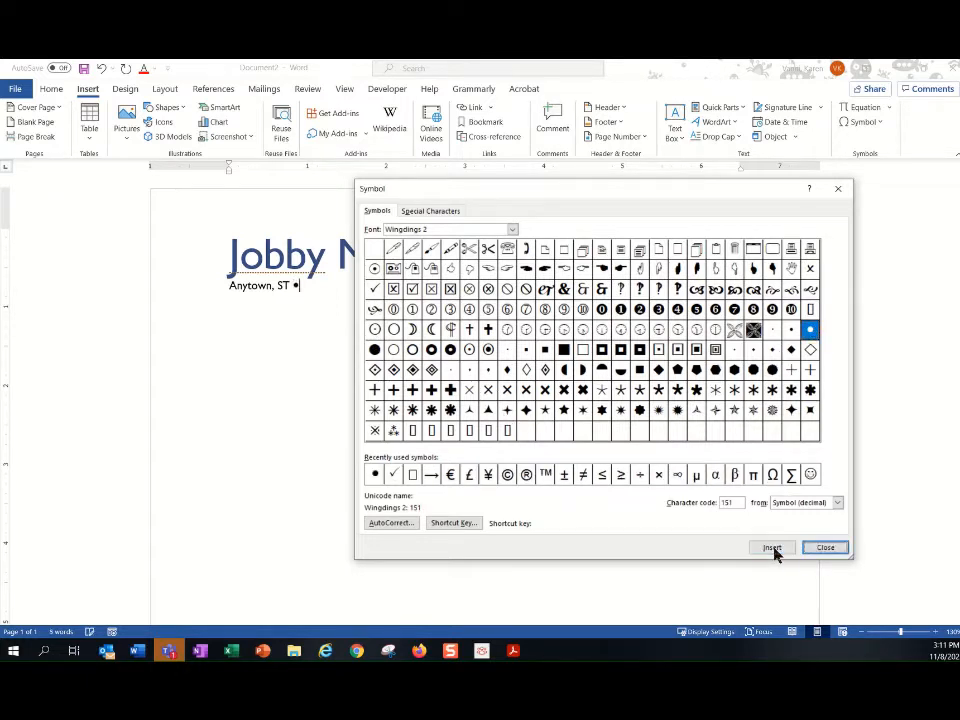
left_click(824, 545)
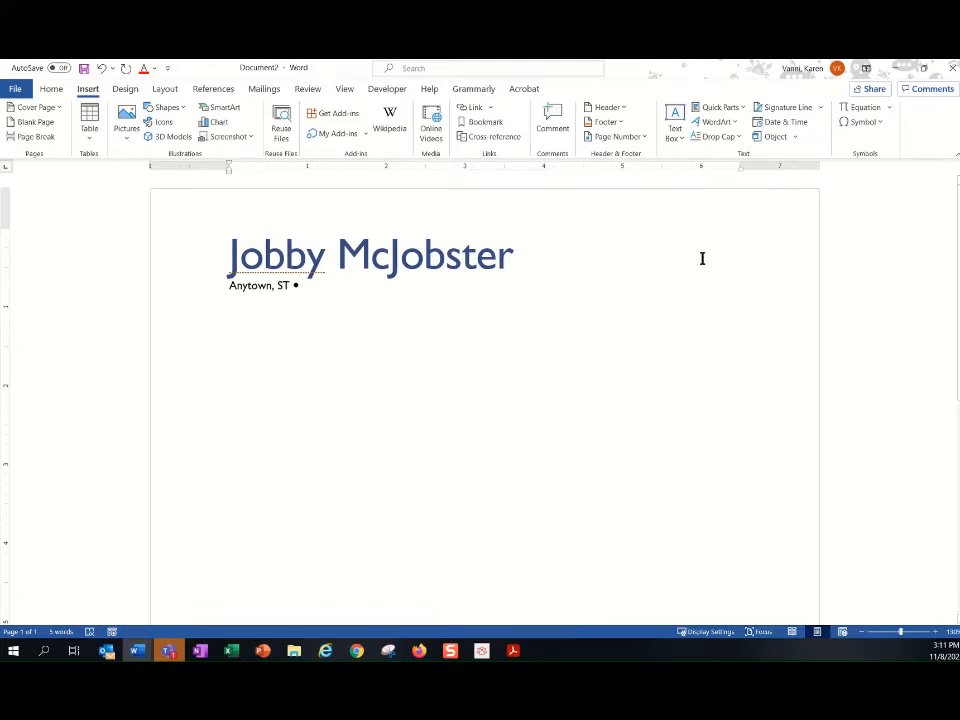
Step: Type the phone number after the bullet on the contact line
type("(555")
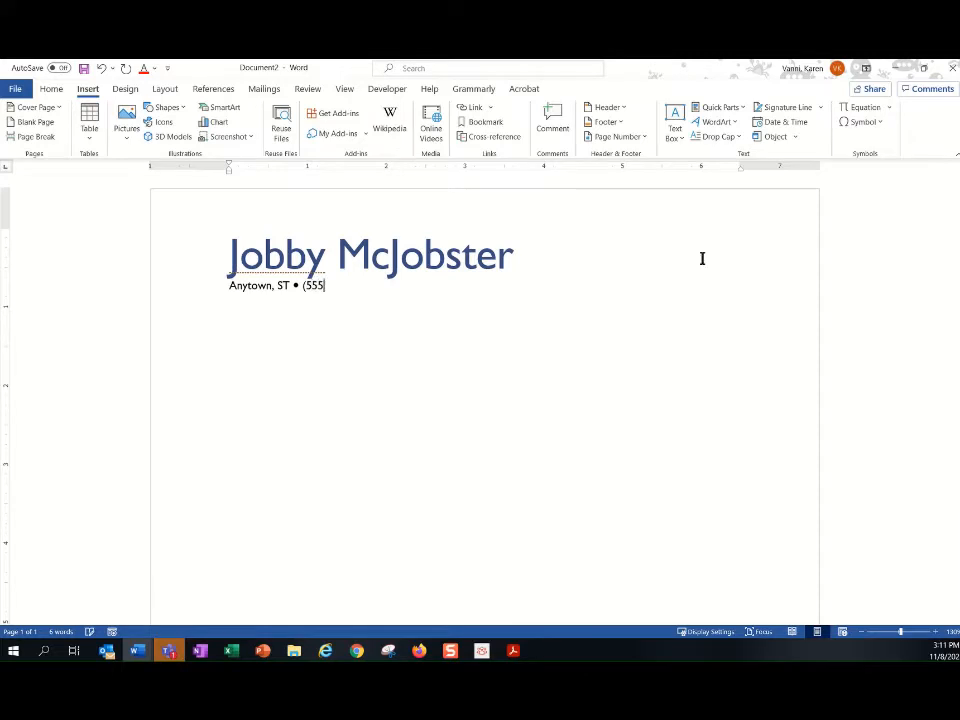
type(")555")
key("BackSpace")
key("BackSpace")
key("BackSpace")
type("555-5555")
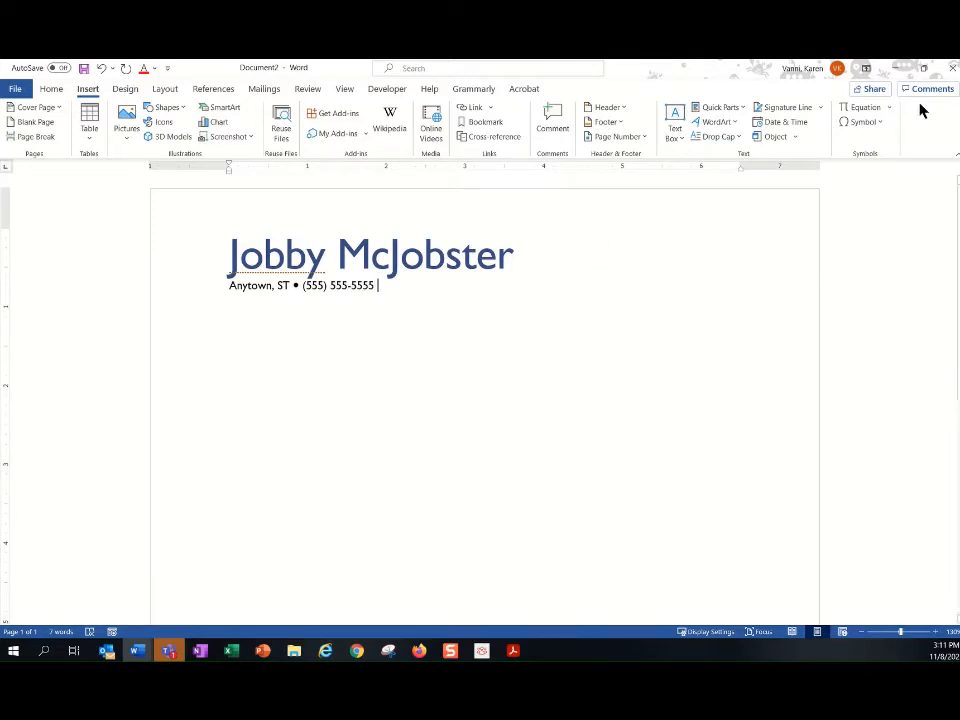
Step: Add a bullet after the phone number and replace the first bullet with a vertical bar
left_click(872, 124)
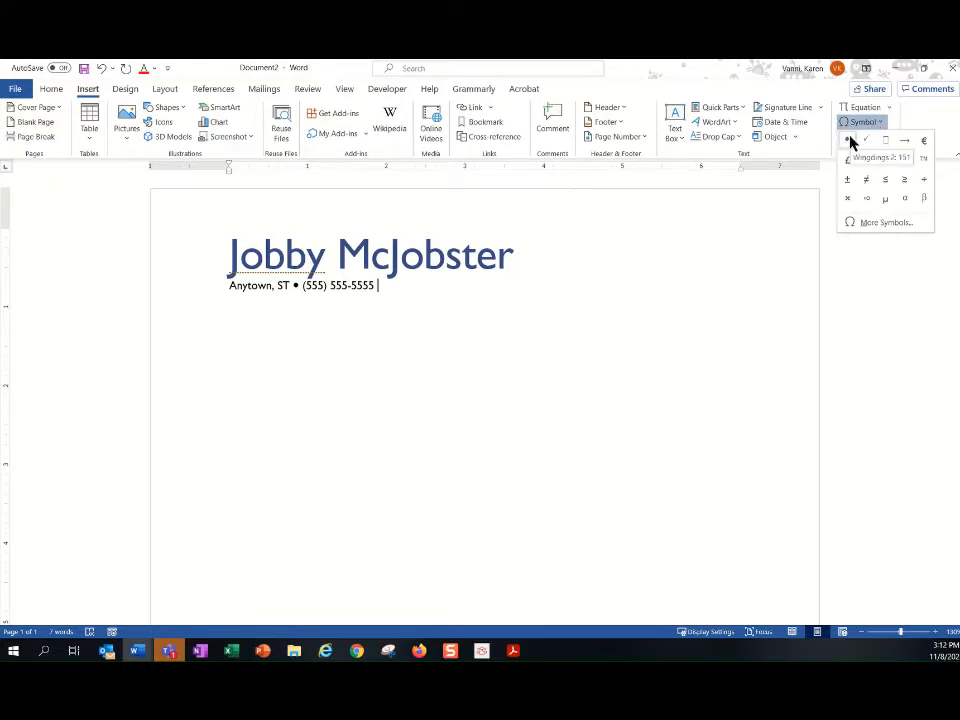
left_click(848, 140)
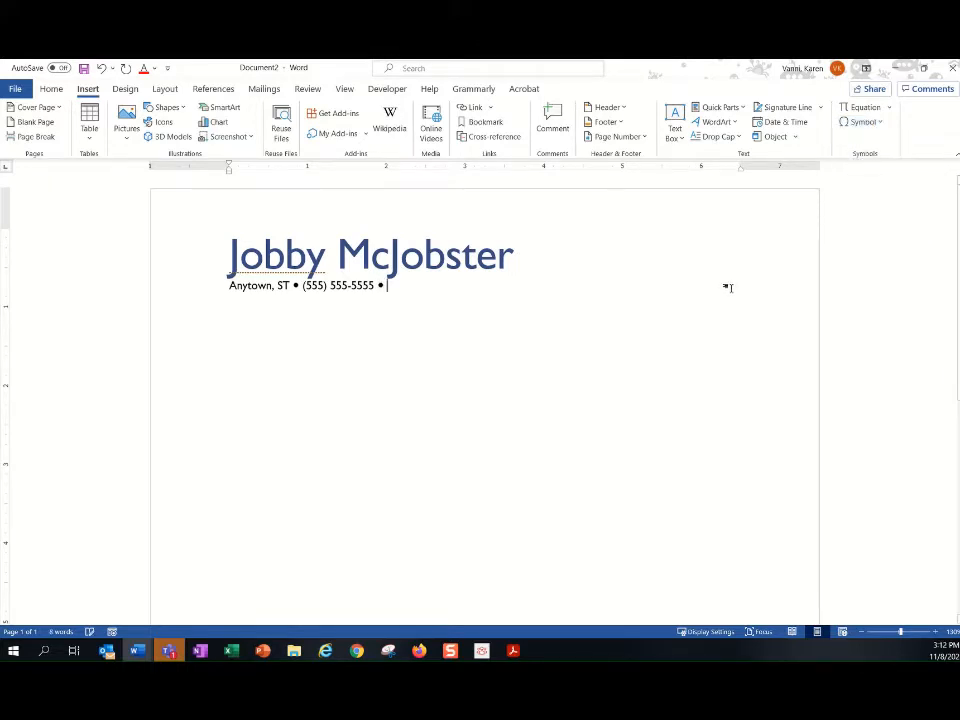
left_click(296, 285)
key("BackSpace")
type("|")
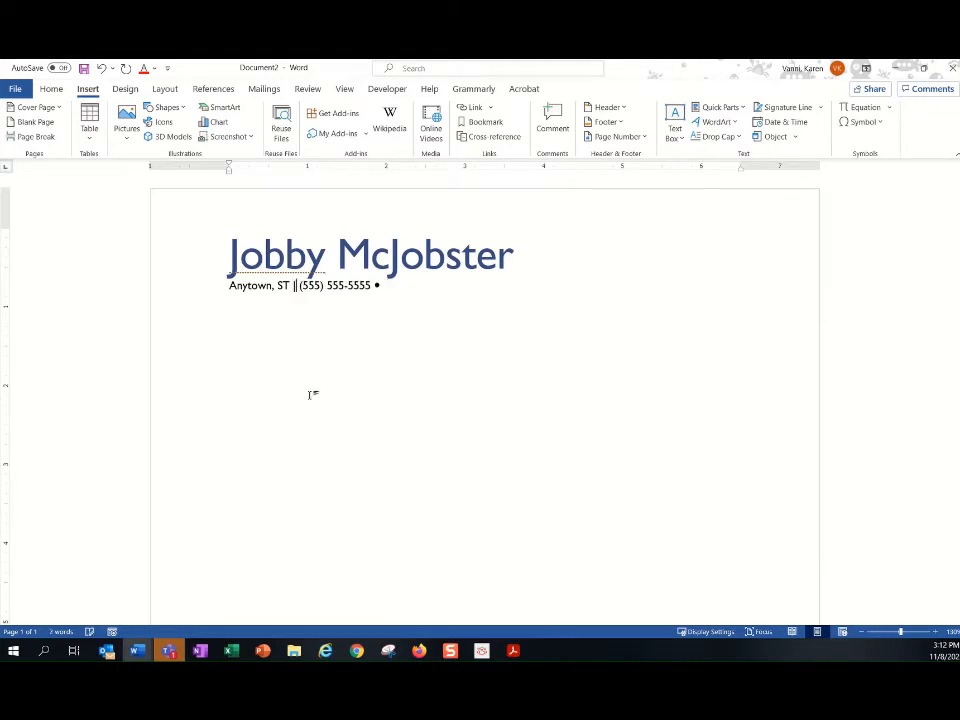
Step: Replace the trailing bullet with a vertical bar followed by the e-mail address
left_click(378, 285)
key("BackSpace")
key("BackSpace")
type("| jobbymcjobster@emai")
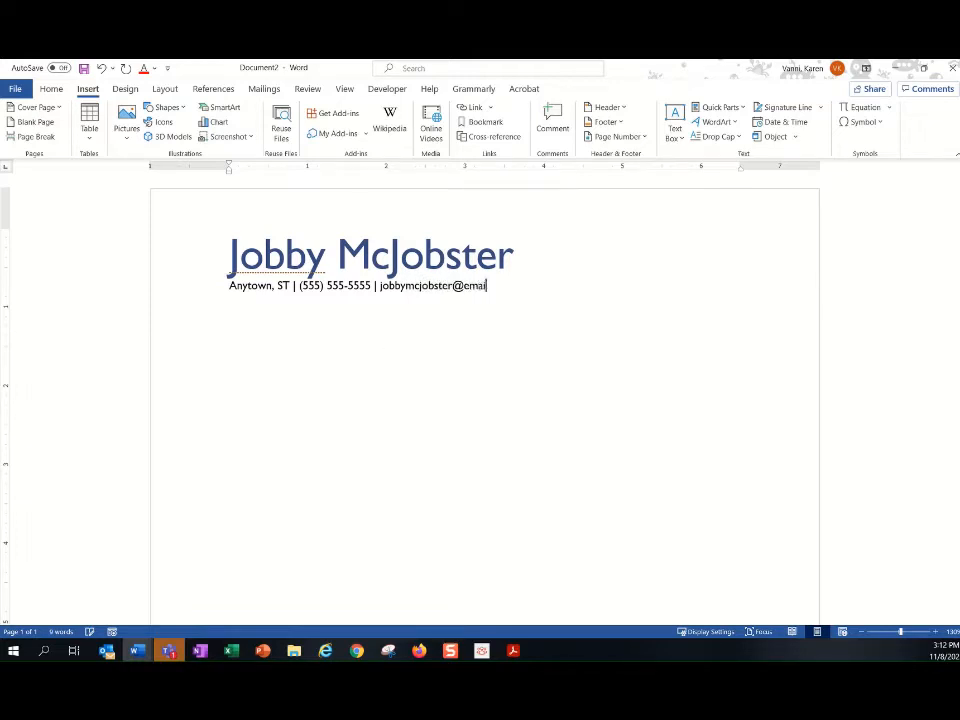
type("l.com")
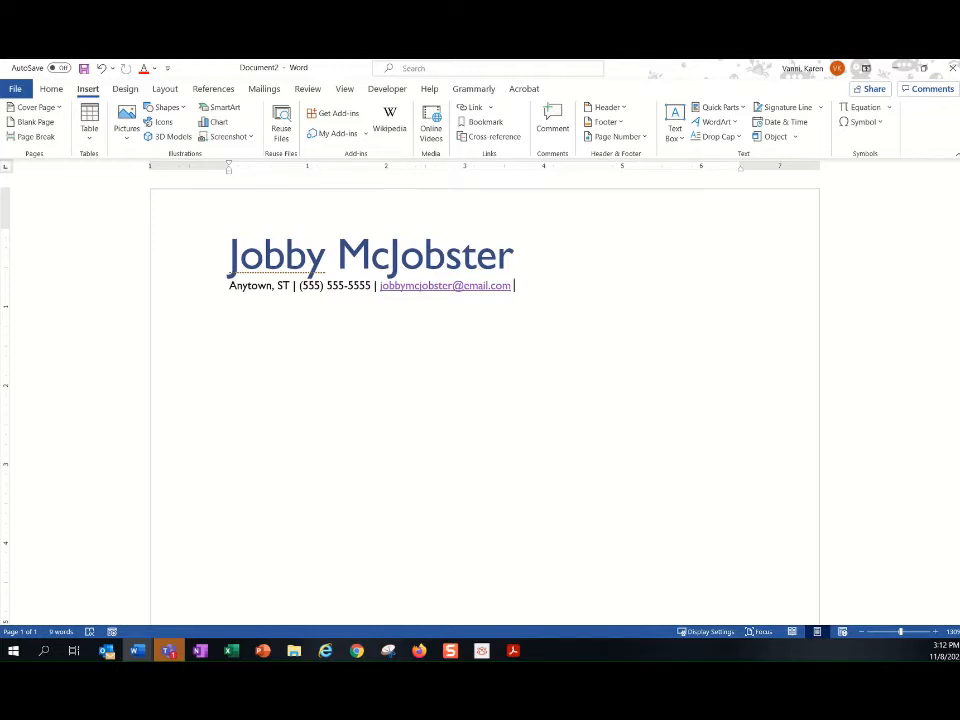
right_click(428, 285)
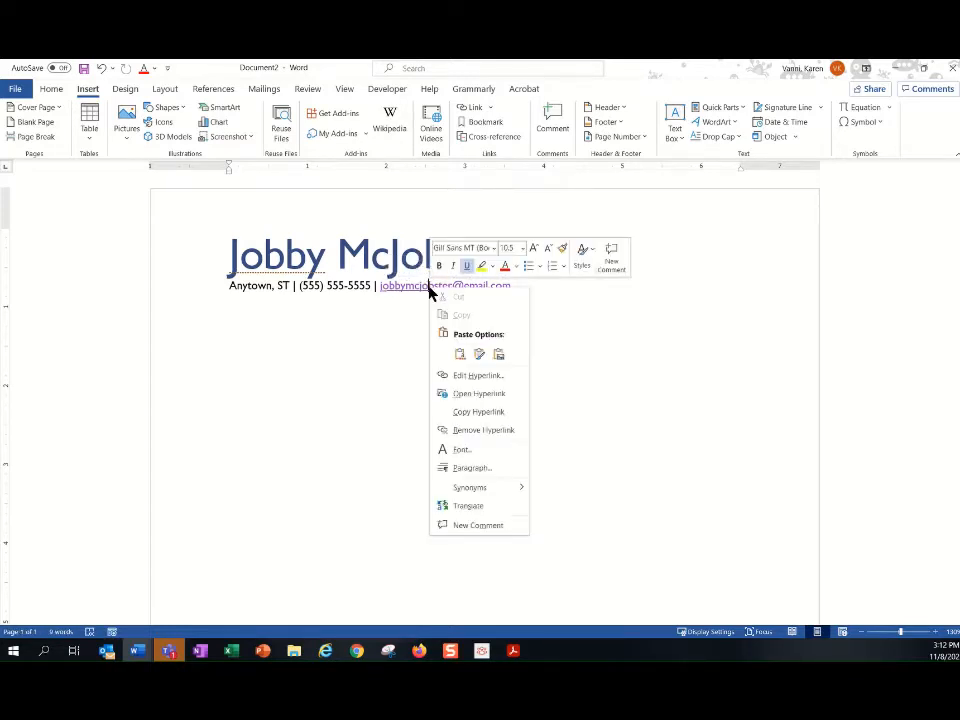
left_click(480, 430)
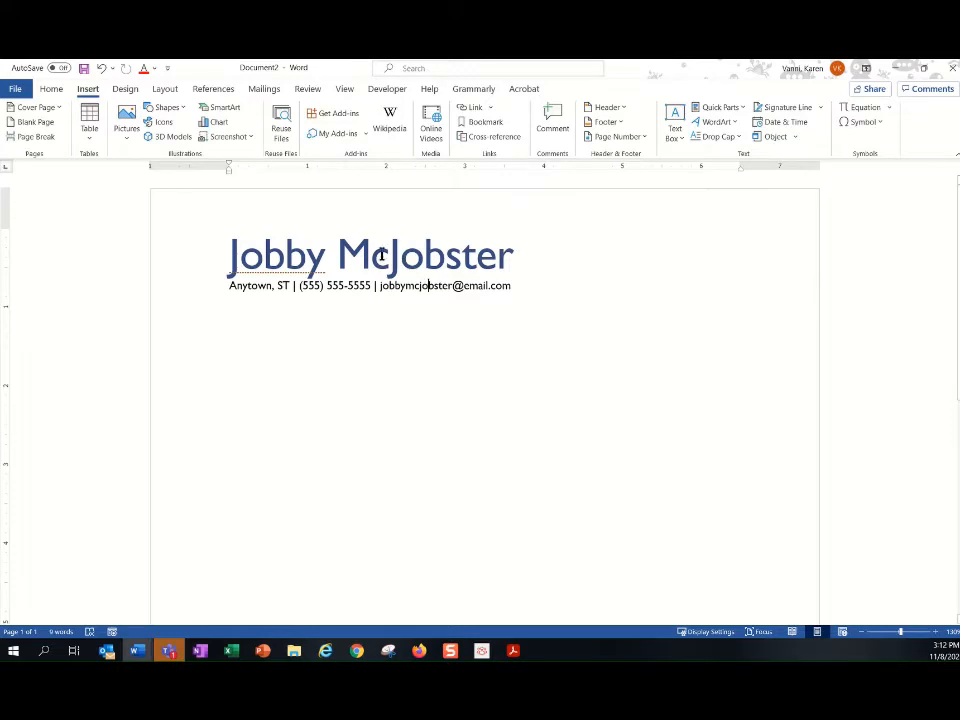
double_click(290, 277)
left_click(290, 278)
double_click(292, 262)
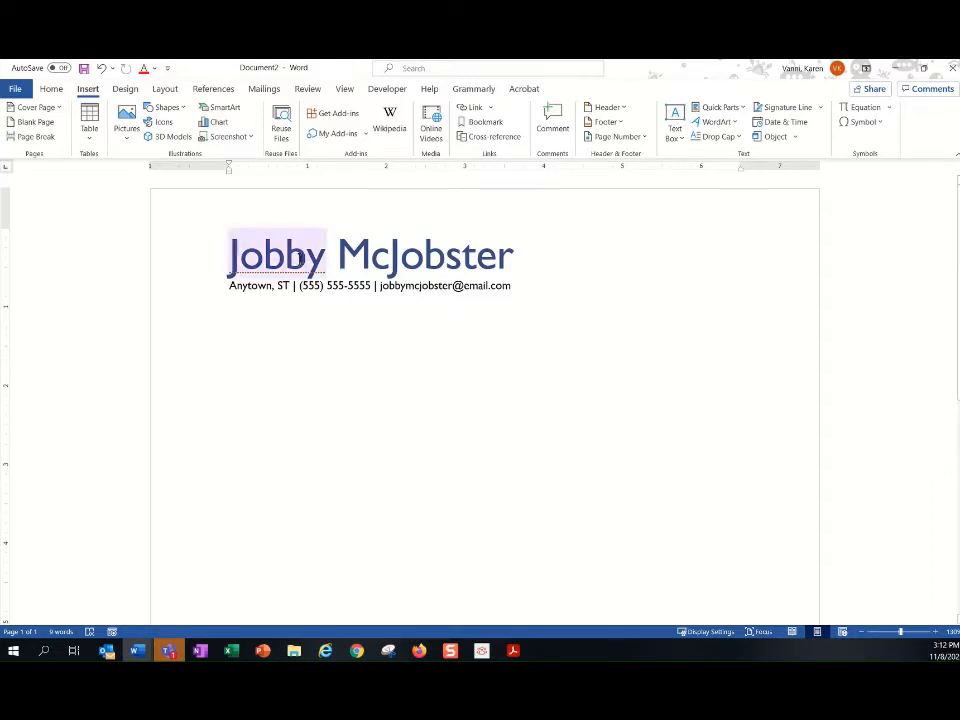
left_click(295, 258)
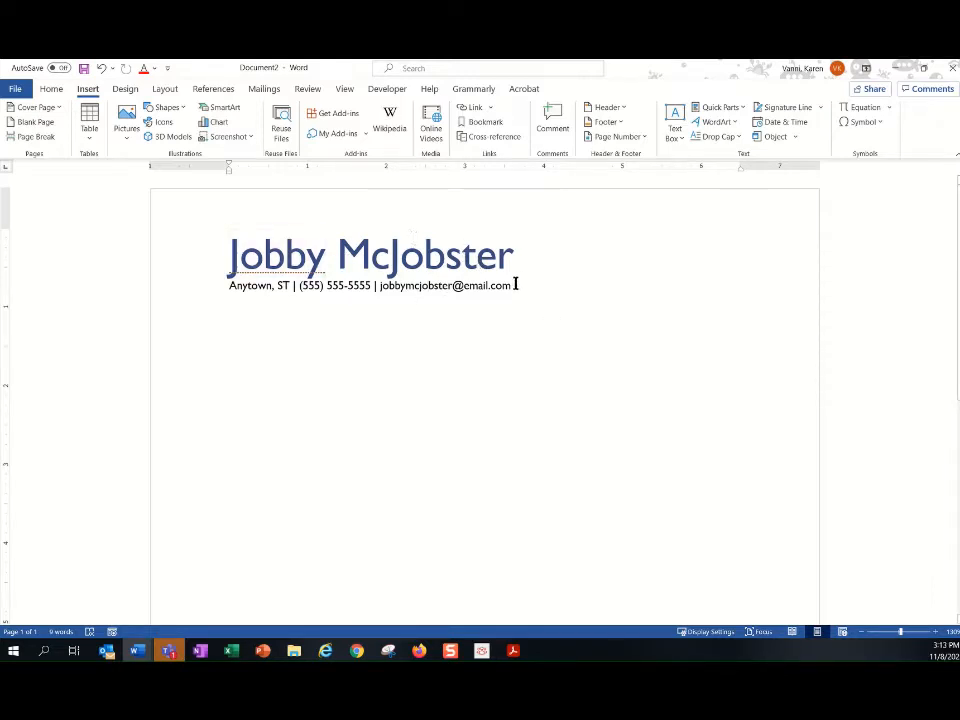
left_click(427, 285)
left_click(519, 286)
Step: Center both the name title and the contact line with the Home tab's Center button
left_click_drag(519, 286, 218, 255)
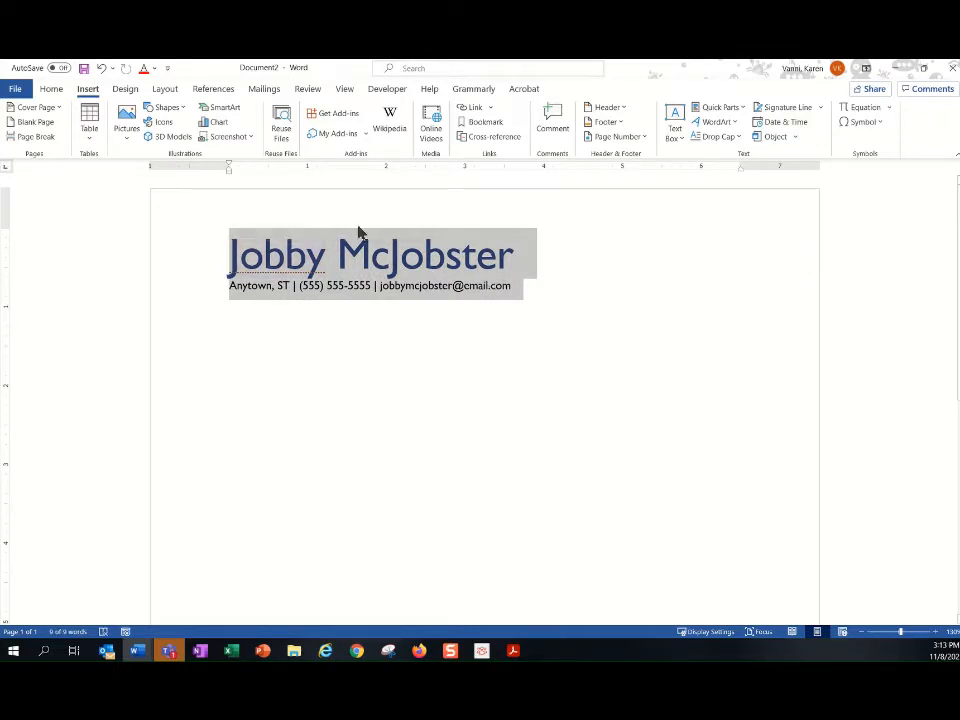
left_click(53, 91)
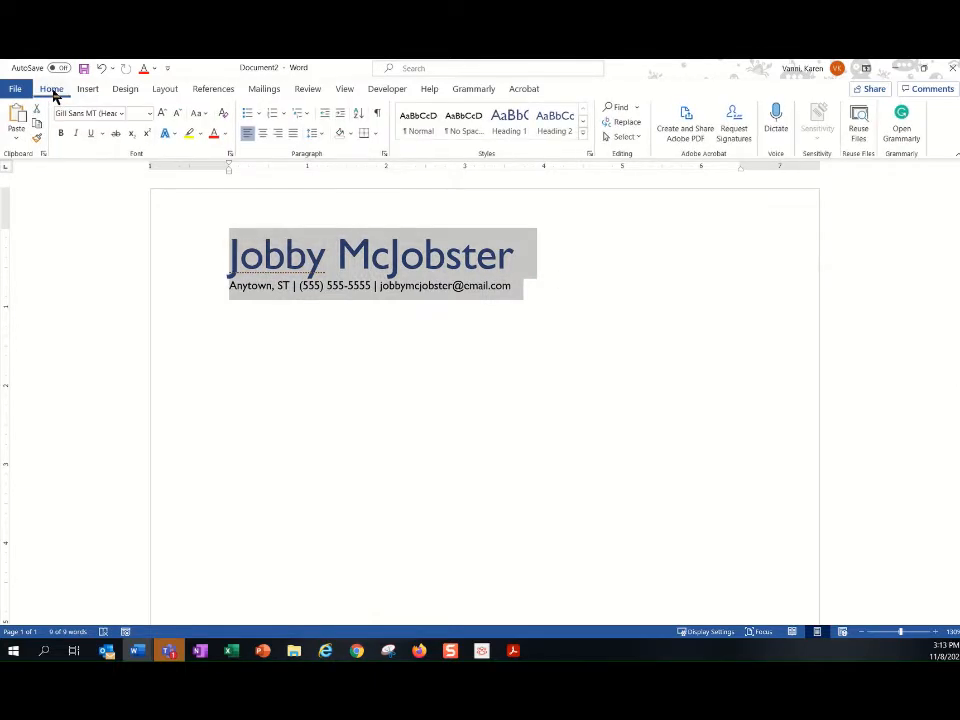
left_click(267, 136)
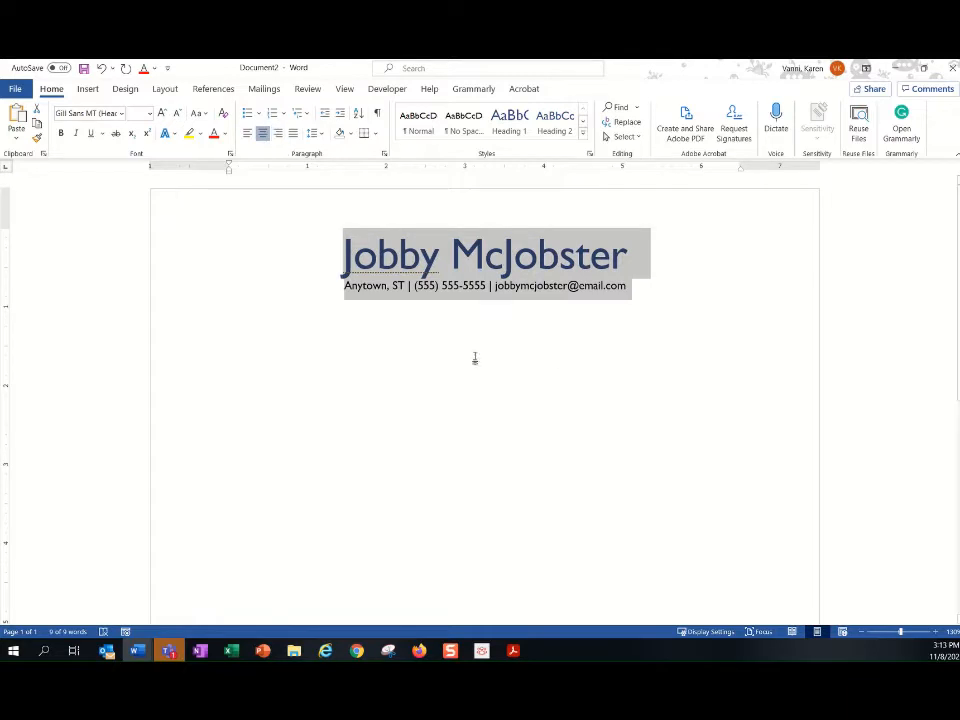
left_click(655, 290)
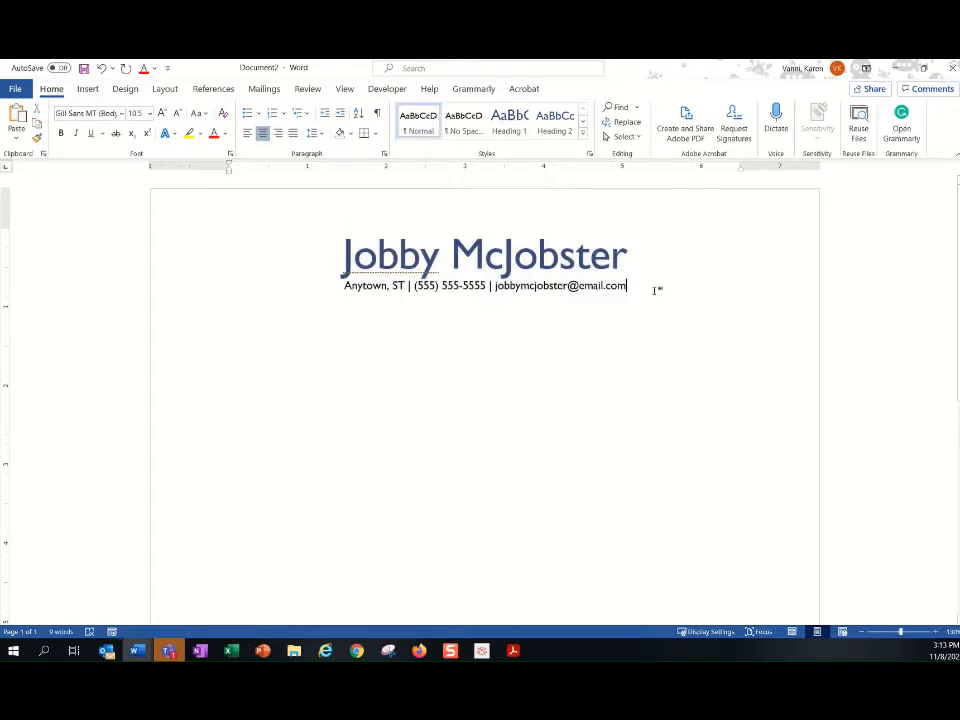
left_click_drag(630, 253, 321, 253)
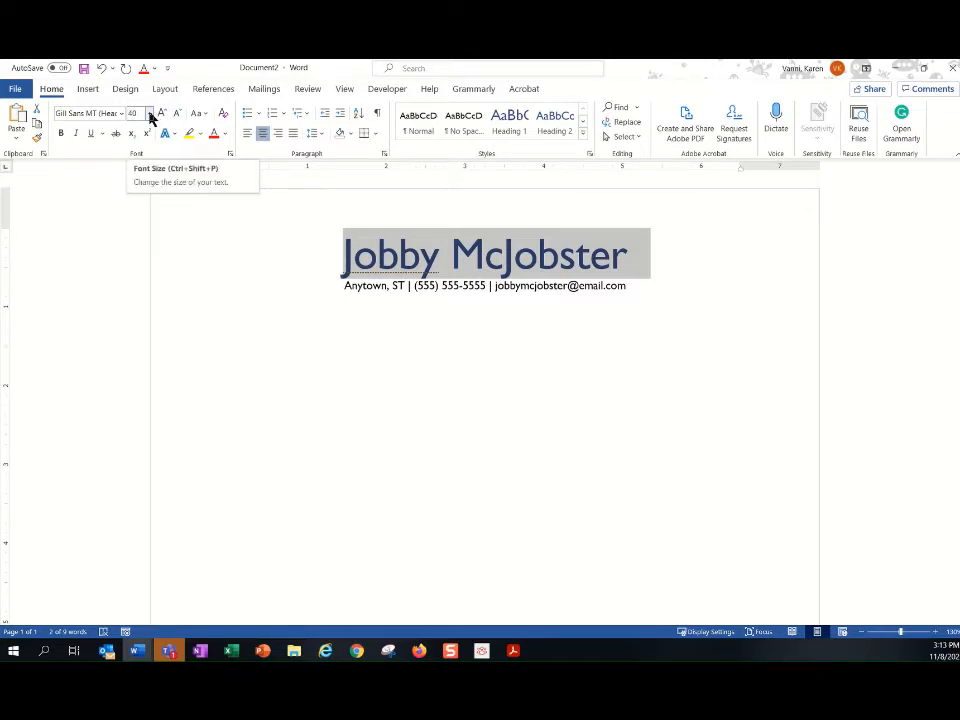
Step: Select the entire contact line and apply the Strong style from the Styles gallery
left_click(538, 304)
left_click(630, 288)
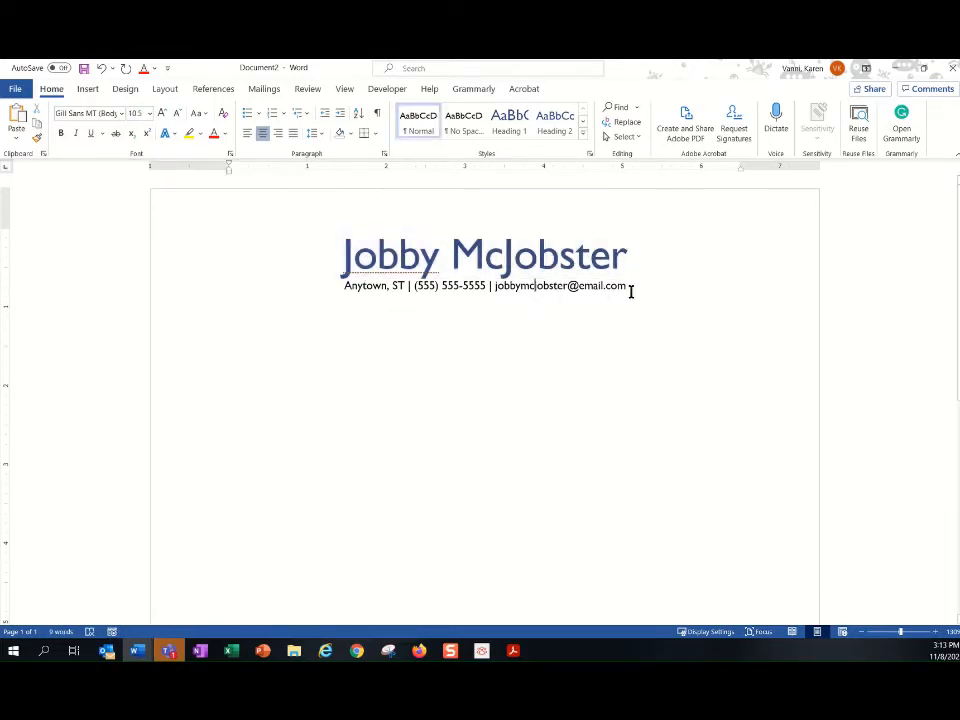
left_click_drag(628, 287, 330, 284)
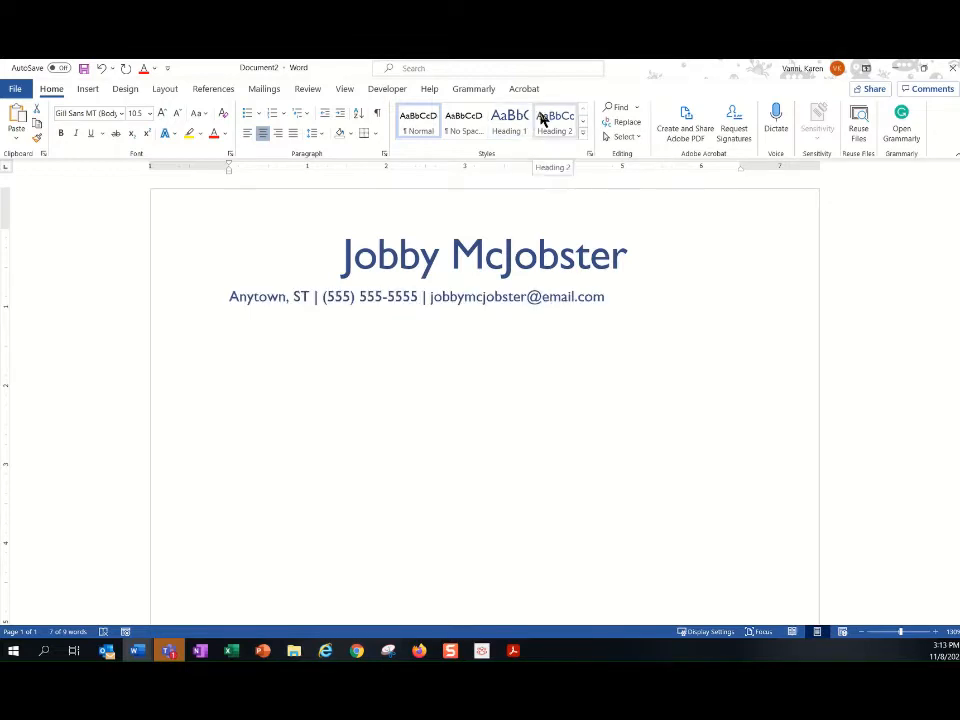
left_click(584, 134)
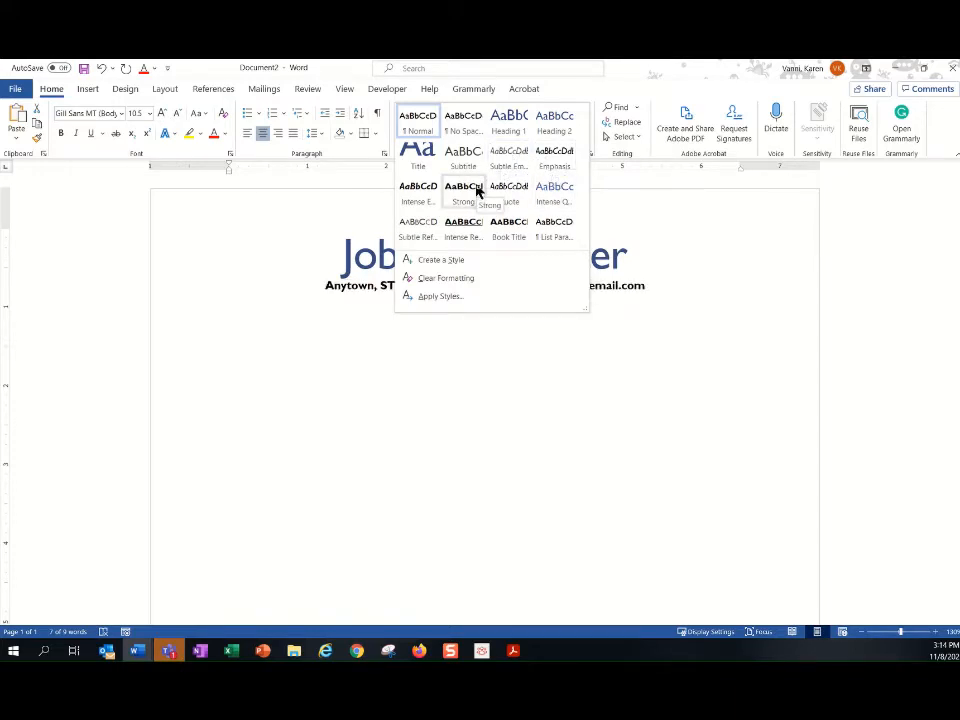
left_click(470, 190)
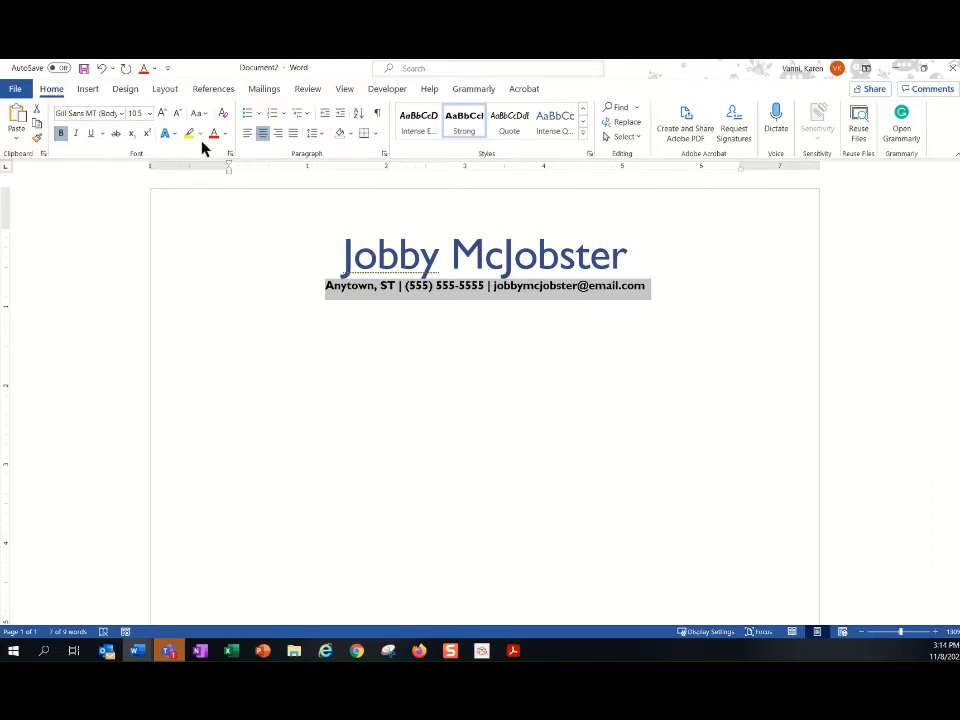
Step: Grow the selected contact line's font four steps to 16 point
left_click(150, 115)
left_click(150, 114)
left_click(150, 114)
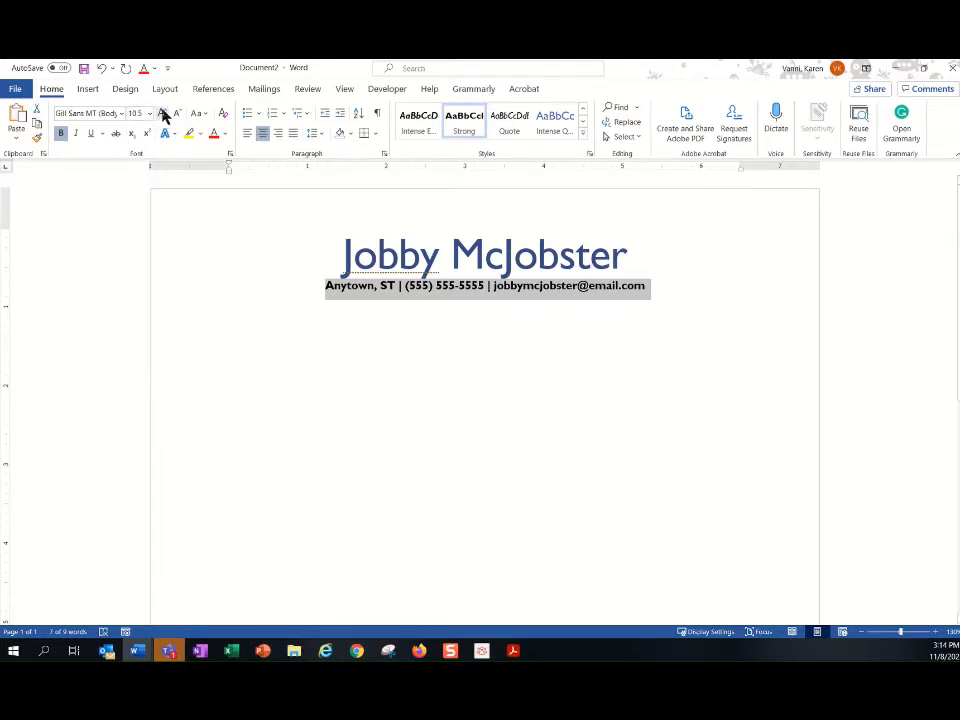
left_click(161, 117)
left_click(161, 117)
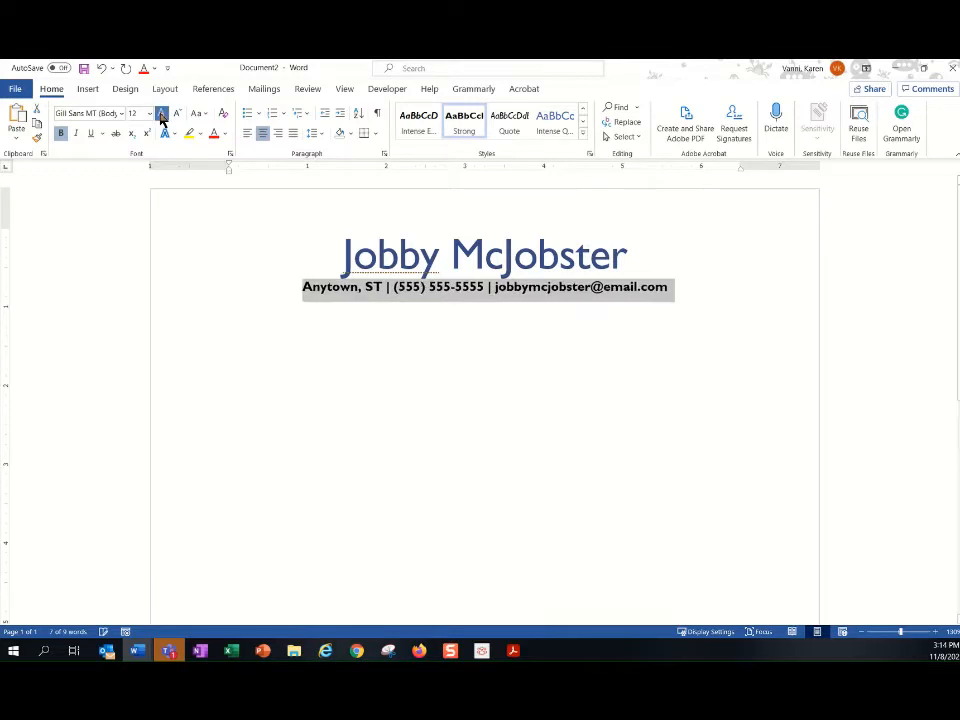
left_click(161, 117)
left_click(161, 117)
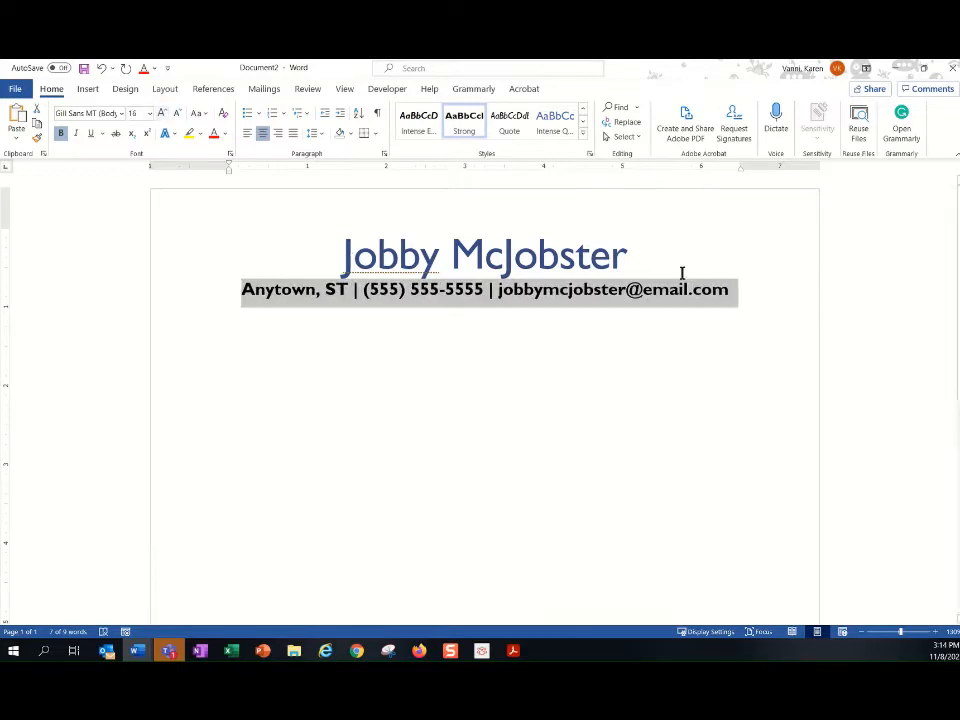
left_click(667, 346)
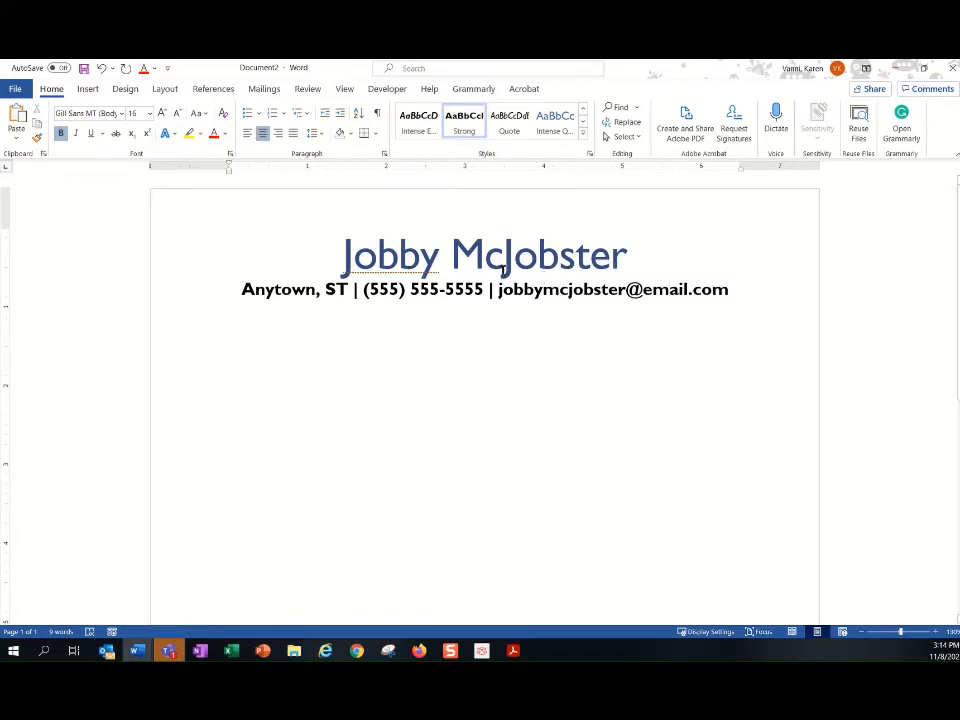
left_click(751, 286)
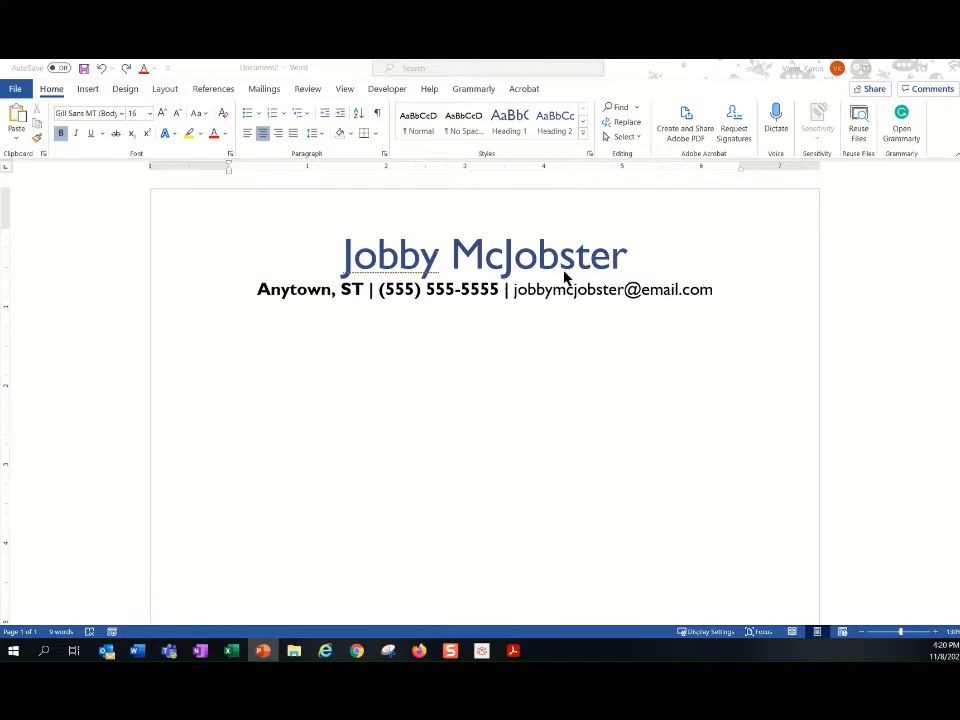
Step: Give the empty line below the contact line the Normal style and clear its formatting
left_click(462, 331)
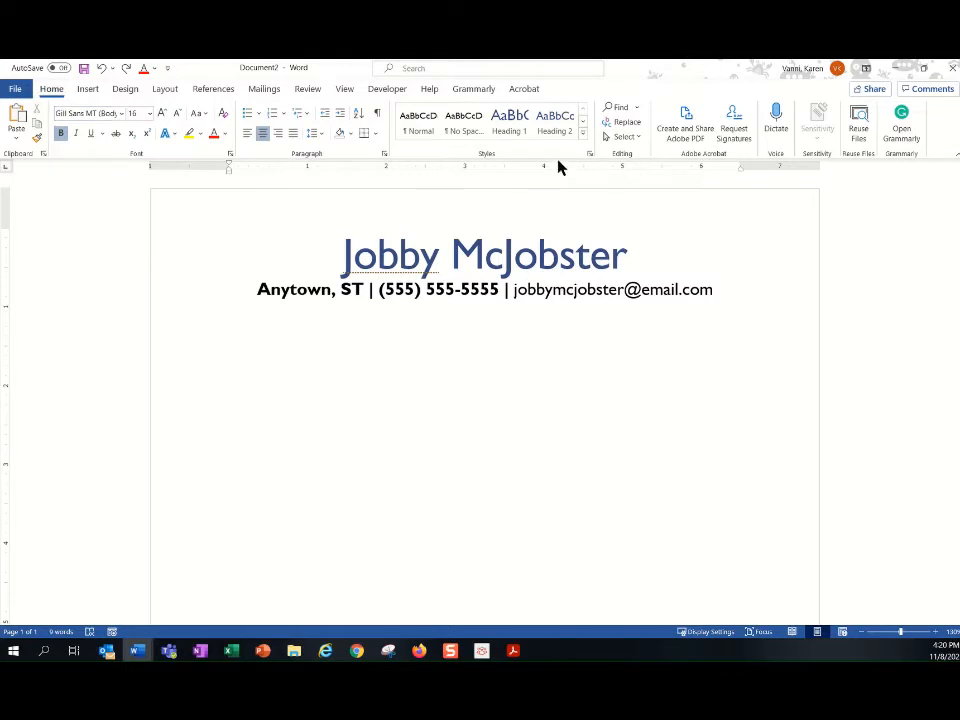
left_click(422, 120)
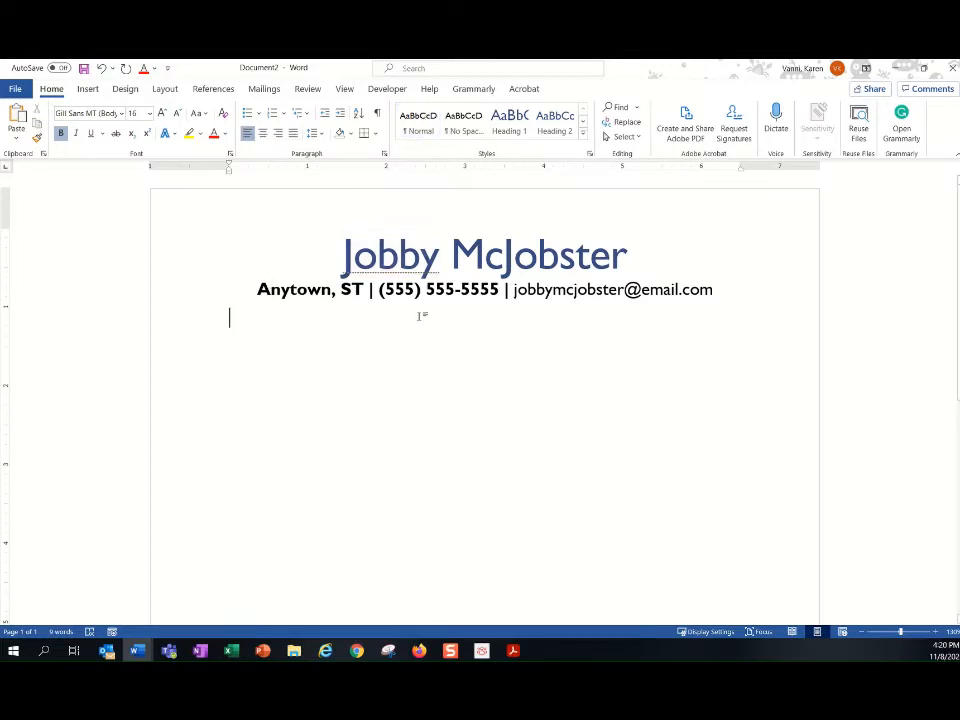
left_click(60, 136)
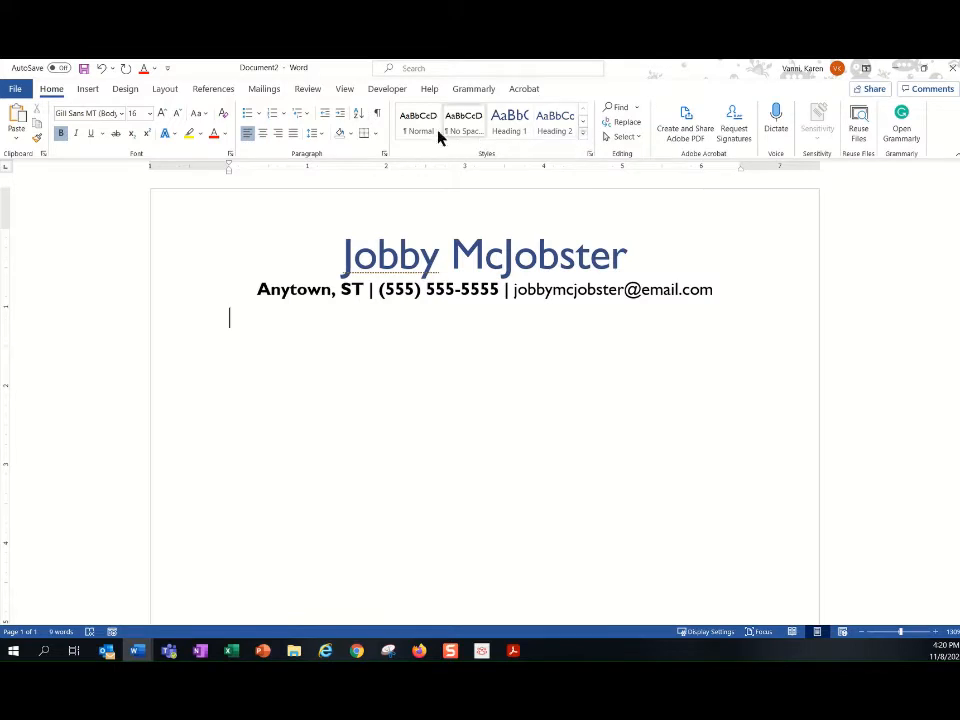
left_click(585, 134)
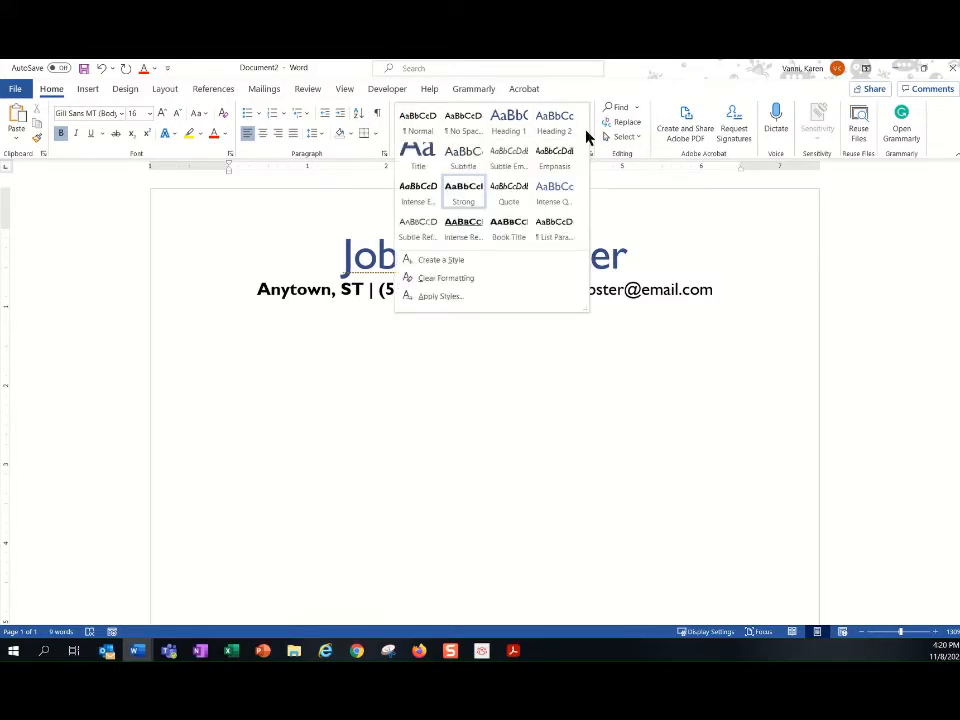
left_click(440, 279)
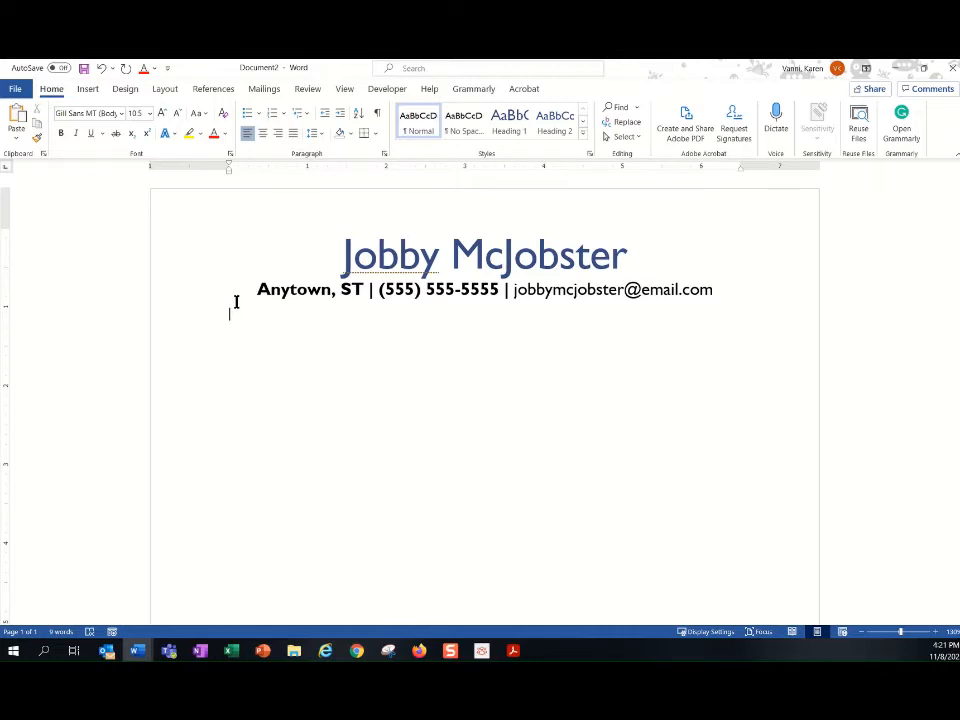
Step: Paste the Administrative Assistant summary paragraph onto the empty line with Ctrl+V
type("Administrative Assistant with more than five years of experience managing a busy office.  Recent college graduate with an Associate Degree, well-versed in the use of common software programs such as Microsoft Office, Adobe, and Quickbooks.")
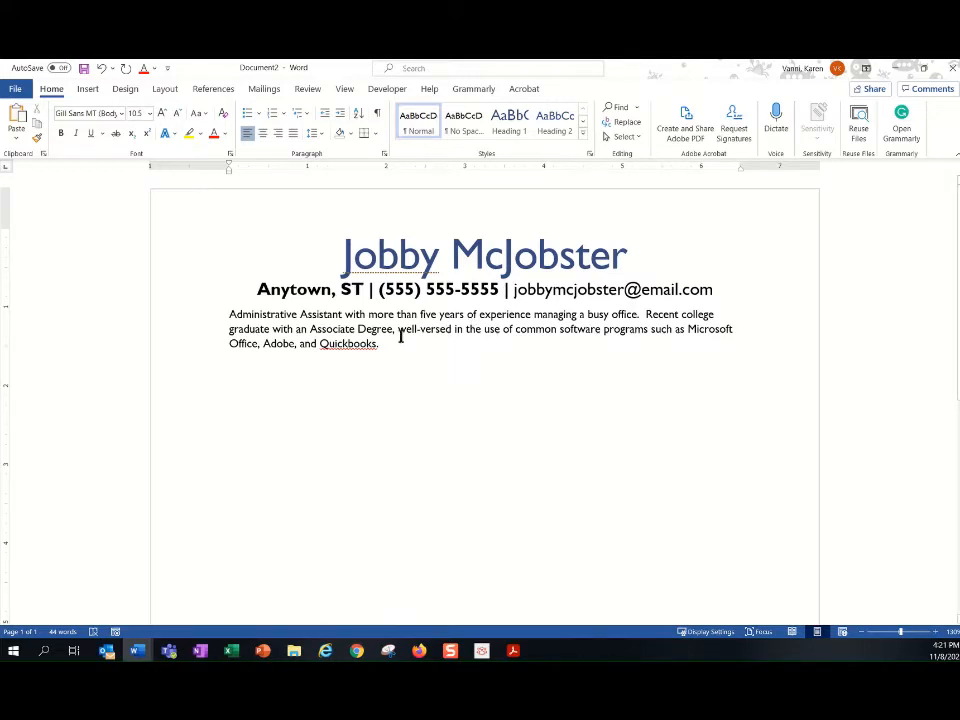
Step: Center the summary paragraph below the contact line
left_click_drag(387, 345, 182, 317)
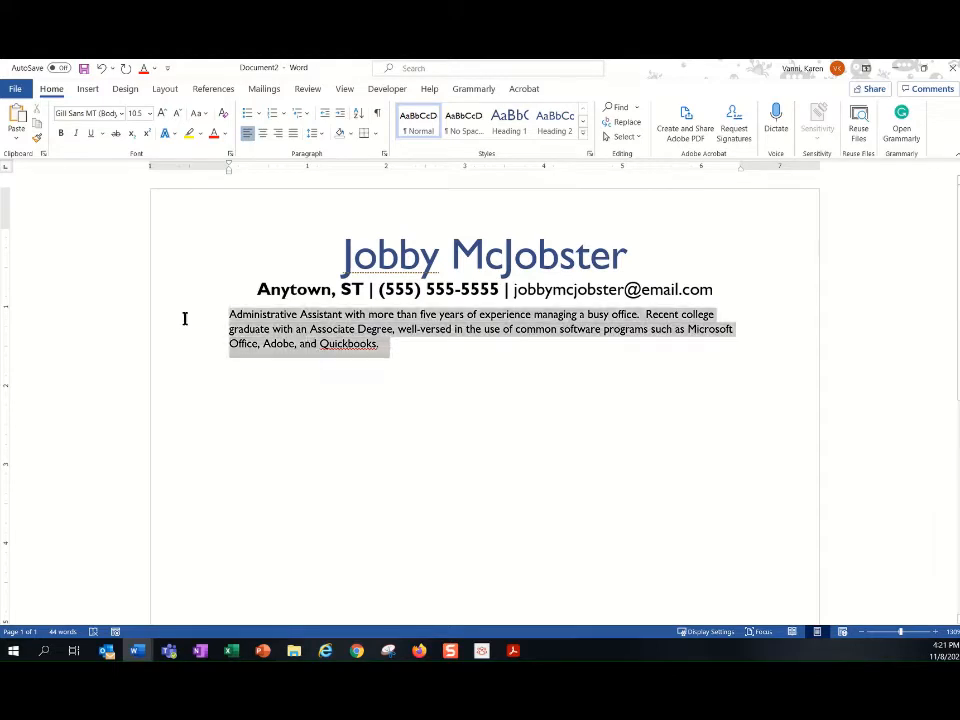
left_click(263, 136)
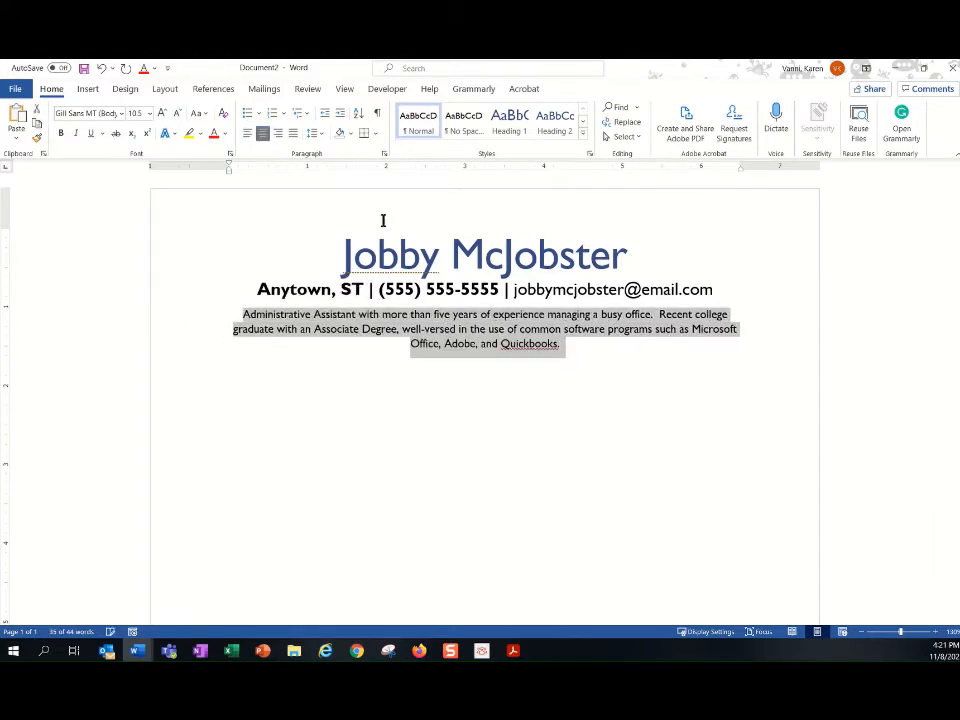
left_click(585, 365)
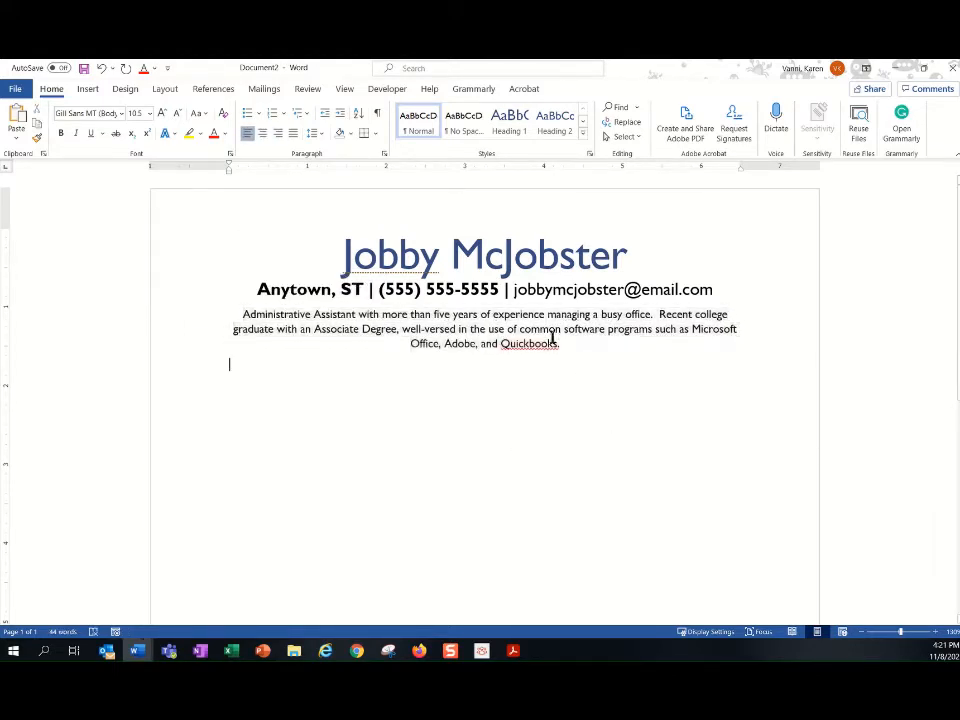
Step: Enlarge the summary paragraph from 10.5 to 12 point, then switch to PowerPoint
left_click_drag(572, 346, 229, 324)
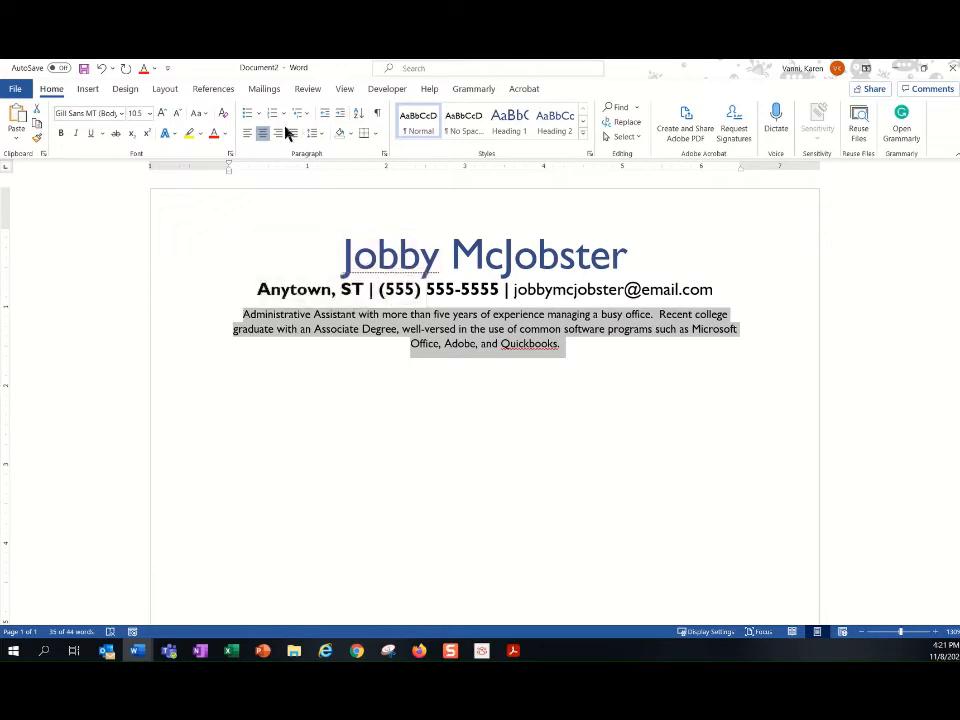
left_click(164, 114)
left_click(163, 114)
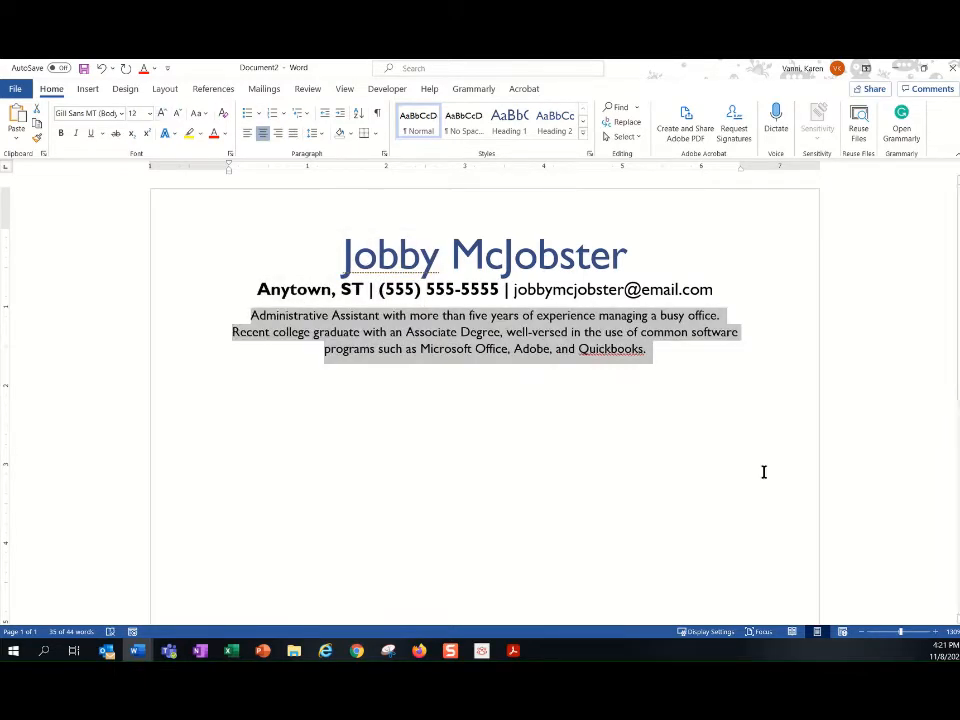
left_click(666, 348)
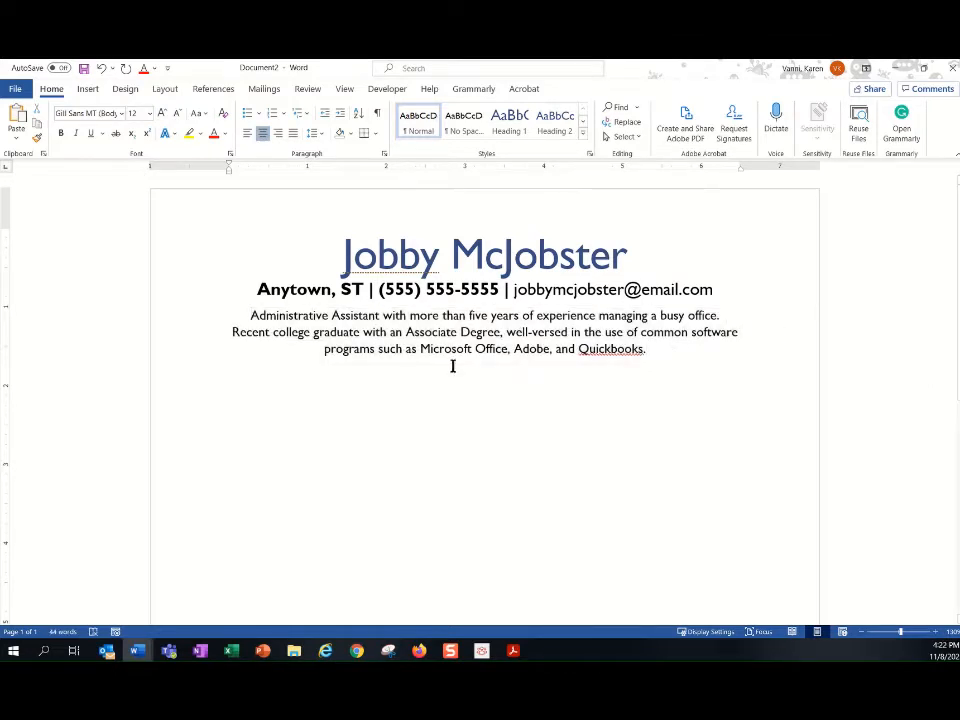
left_click(262, 651)
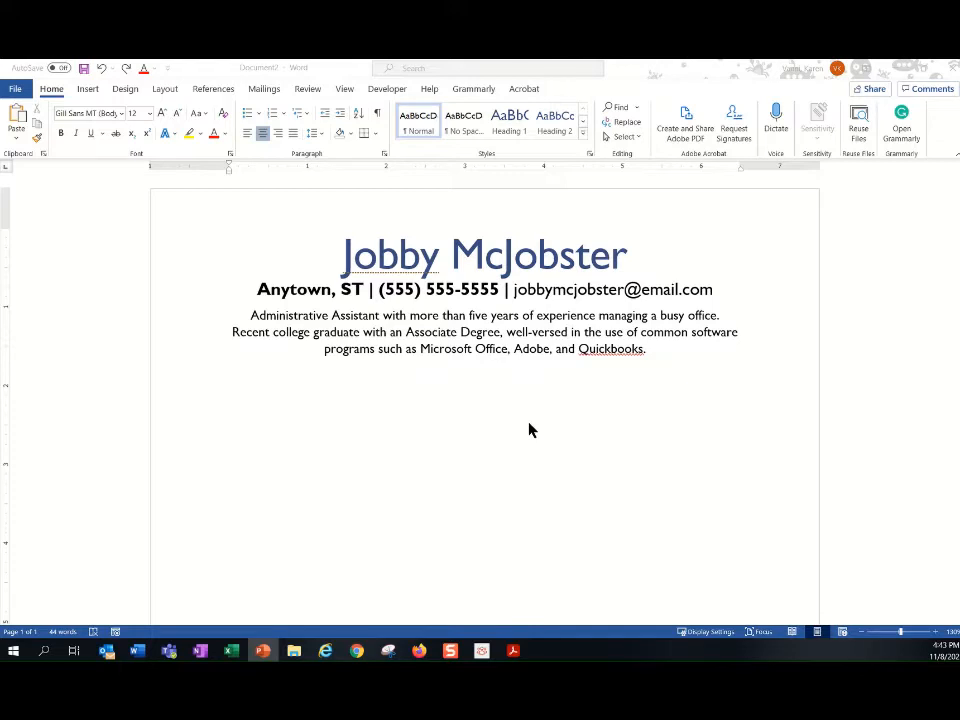
Step: Bring the Word résumé back to the front, on the empty line below the summary
left_click(474, 377)
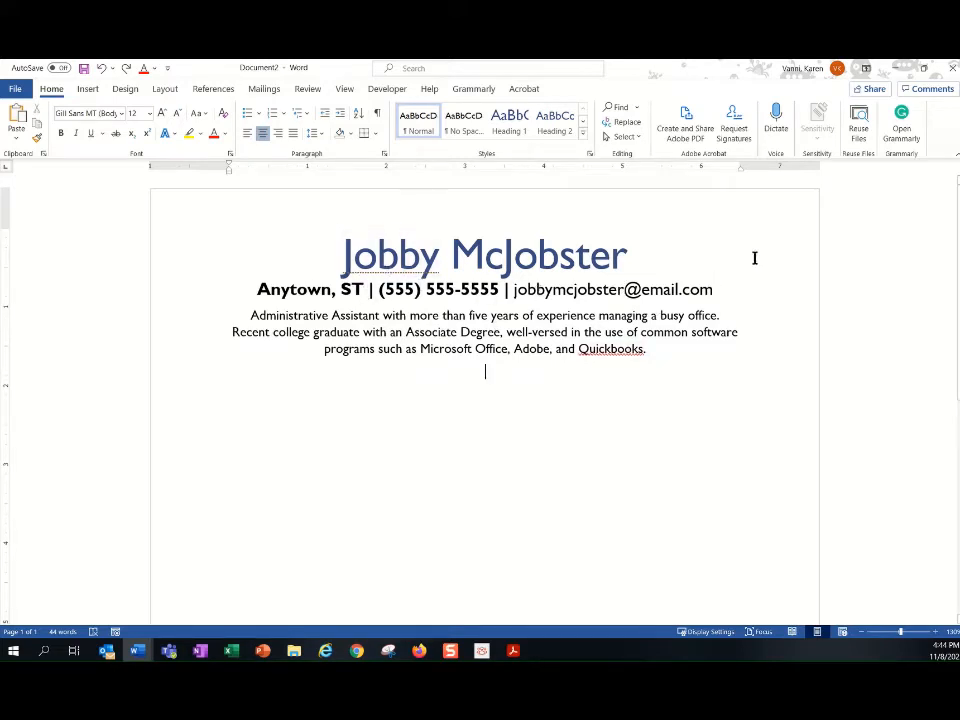
Step: Style the contact line as centered Heading 1 and the blank line below the summary as Heading 2
left_click_drag(713, 289, 243, 290)
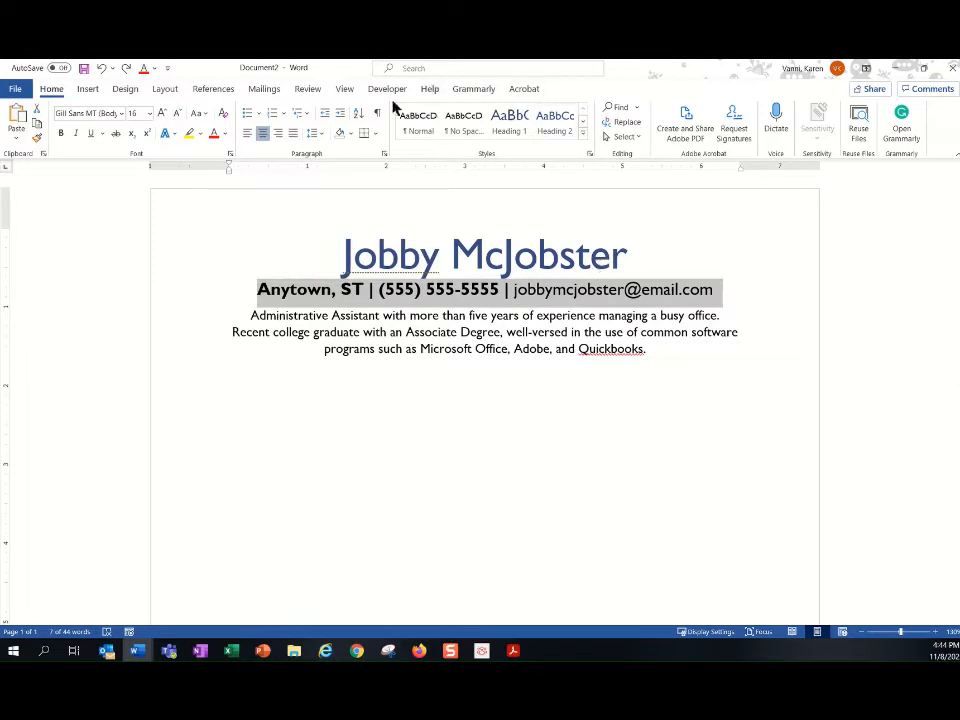
left_click(512, 124)
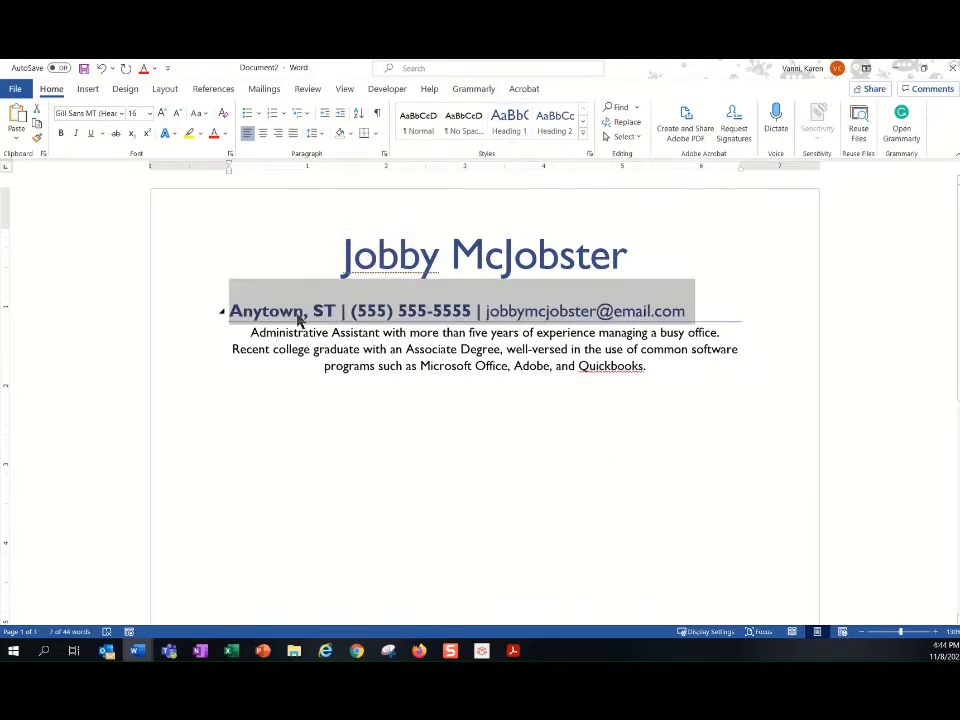
left_click(264, 133)
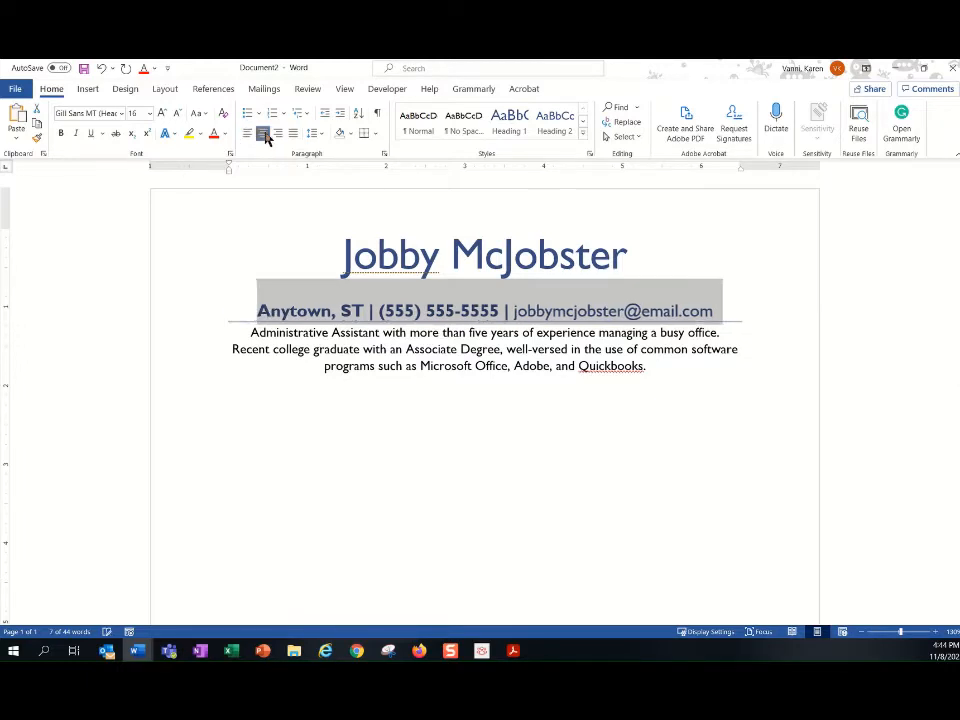
left_click(482, 390)
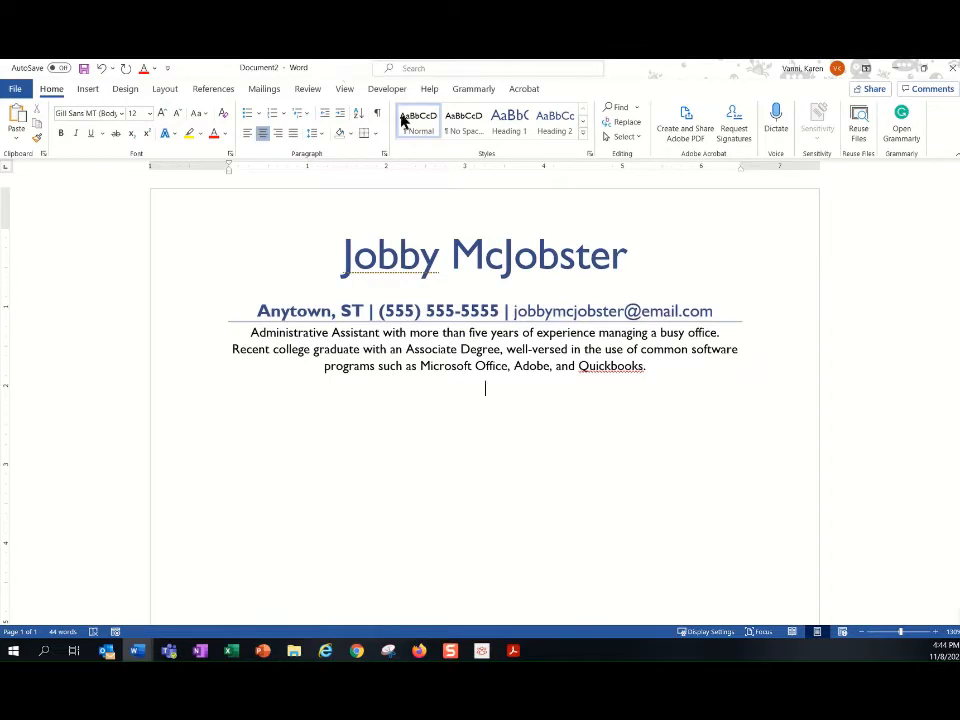
left_click(546, 135)
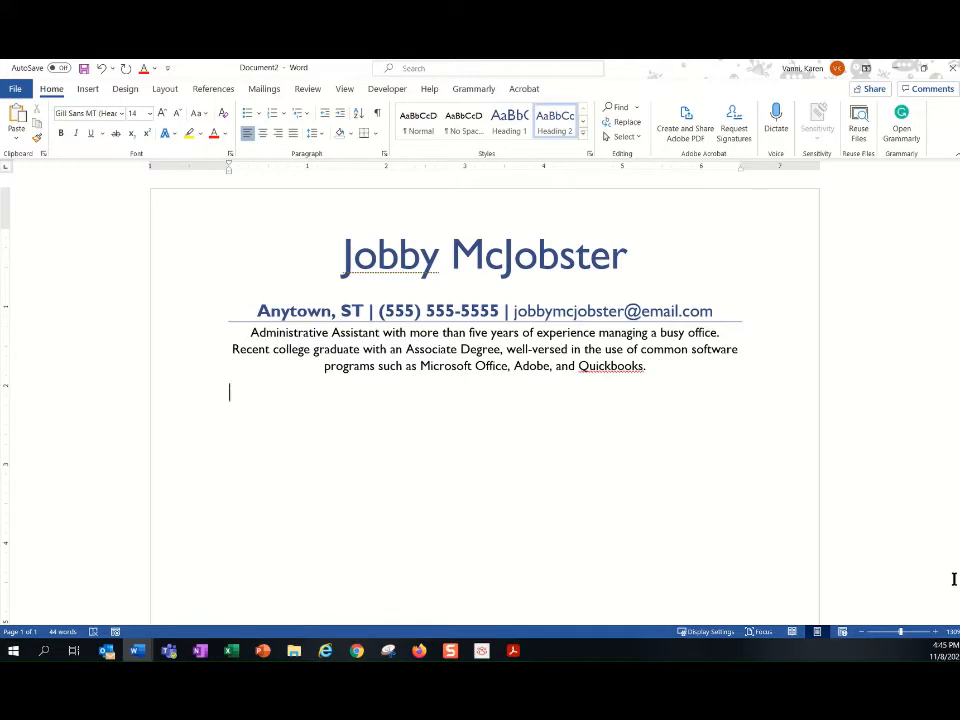
Step: Type the 'Work Experience' heading and start a new line beneath it
type("Work Expe")
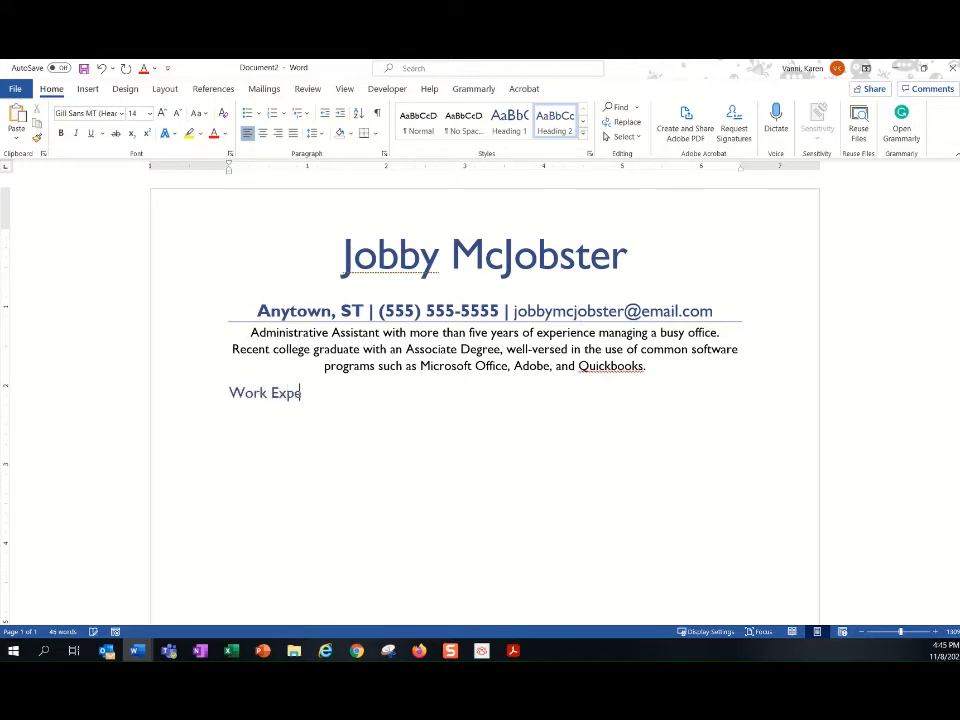
type("rience")
key("Return")
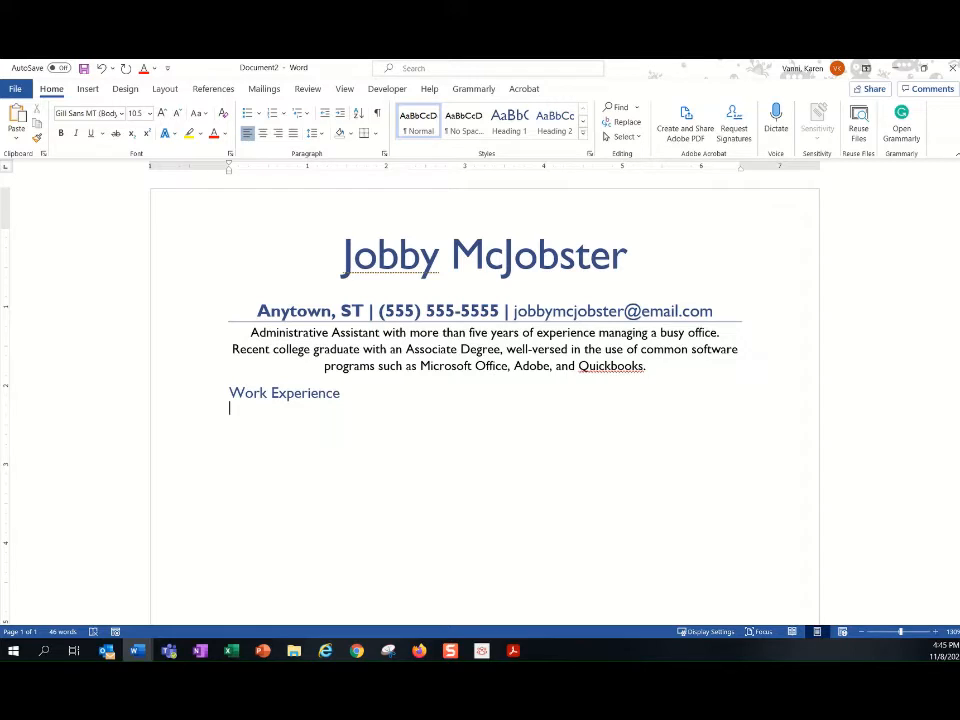
Step: Type the job line 'Secretary | Any Business, LLC | Anytown, ST', discarding a stray tab
type("Secretary")
key("Tab")
key("BackSpace")
type("|")
type("Any Business, LL")
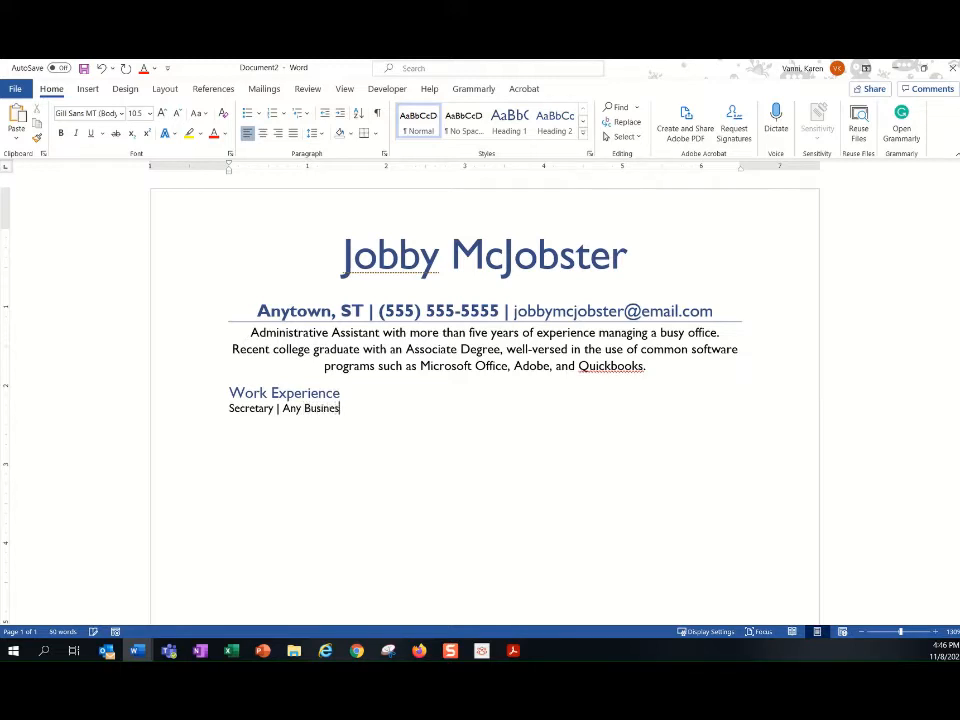
type("C | Anytown, ST")
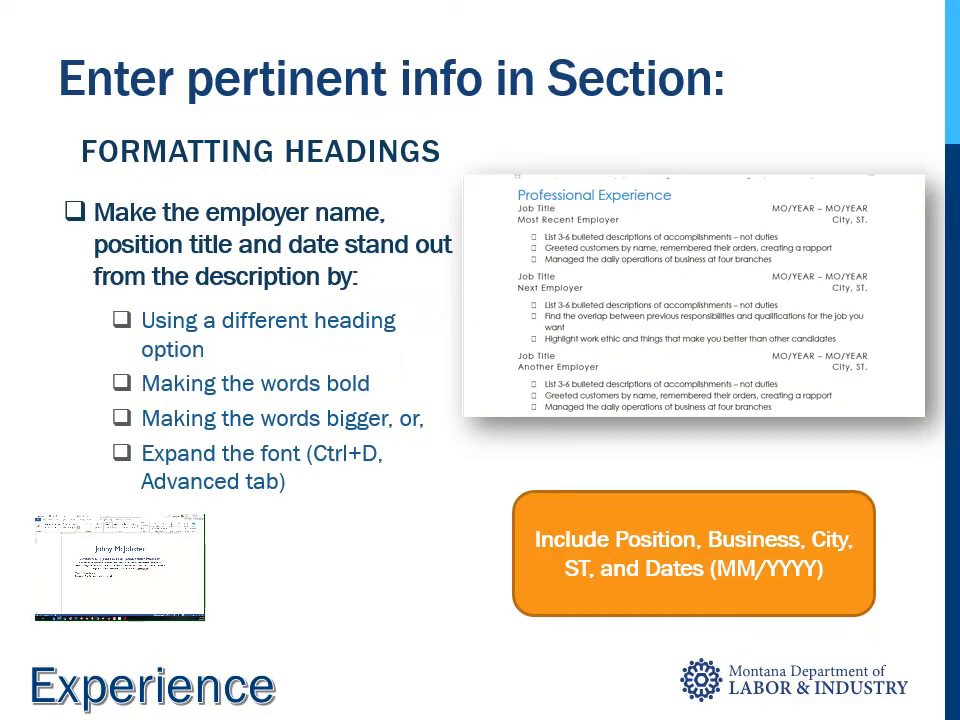
Step: Advance the PowerPoint slideshow to the slide on right-aligning dates
key("Right")
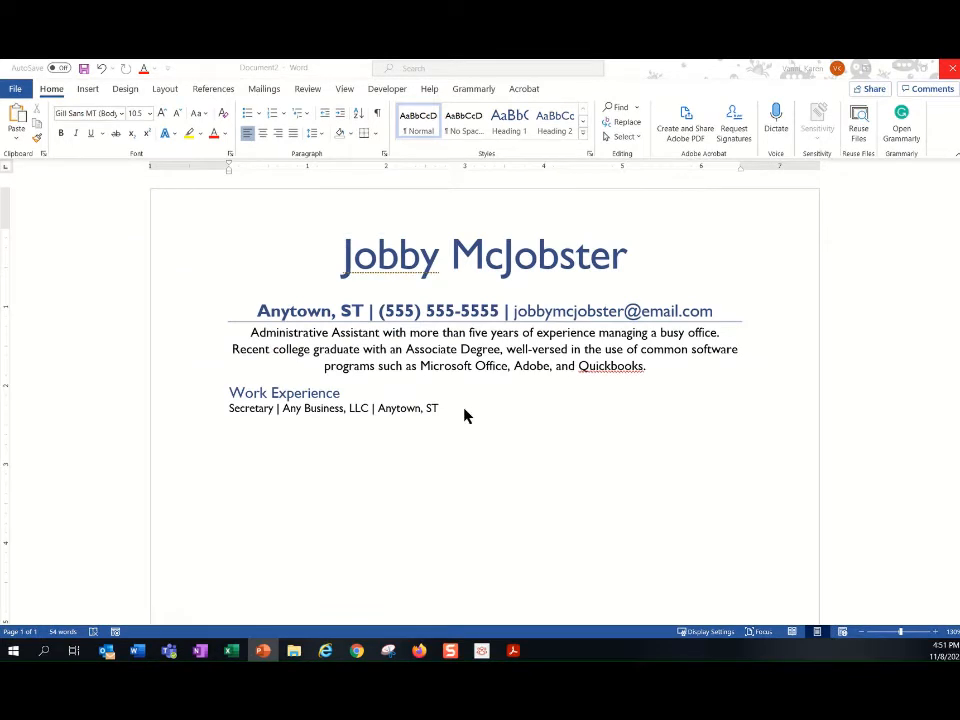
Step: Switch back to the Word résumé showing the Secretary job line
left_click(464, 410)
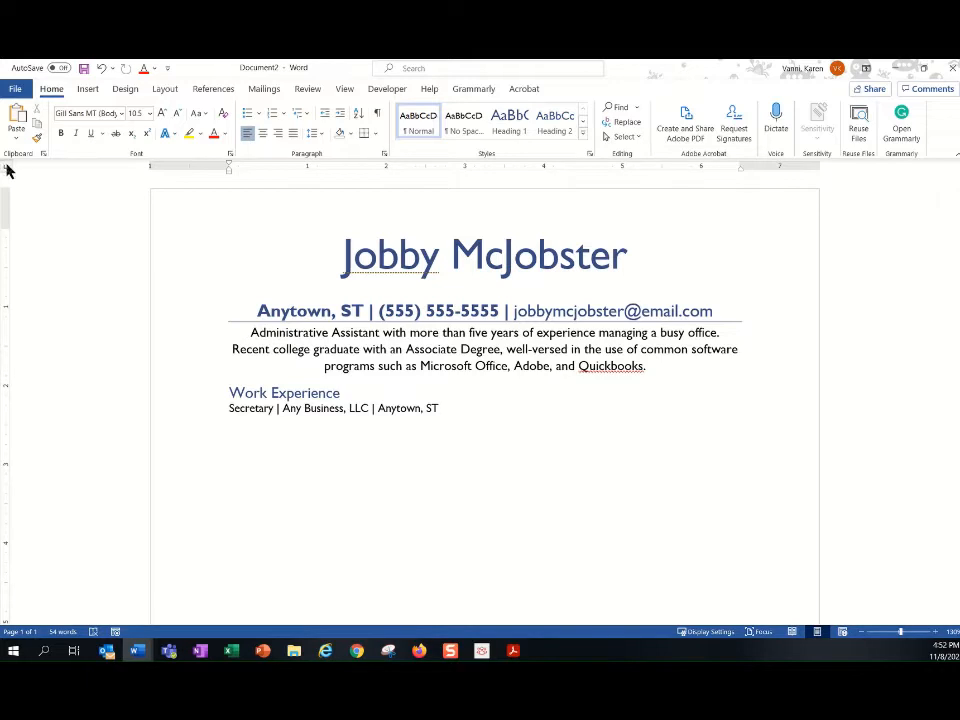
left_click(344, 91)
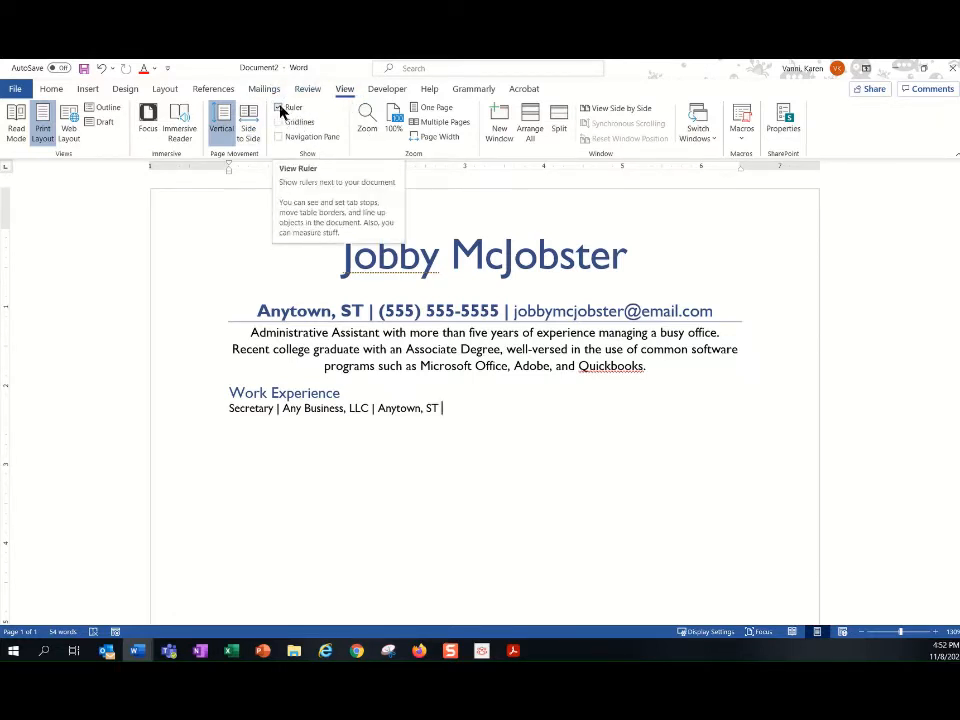
left_click(53, 91)
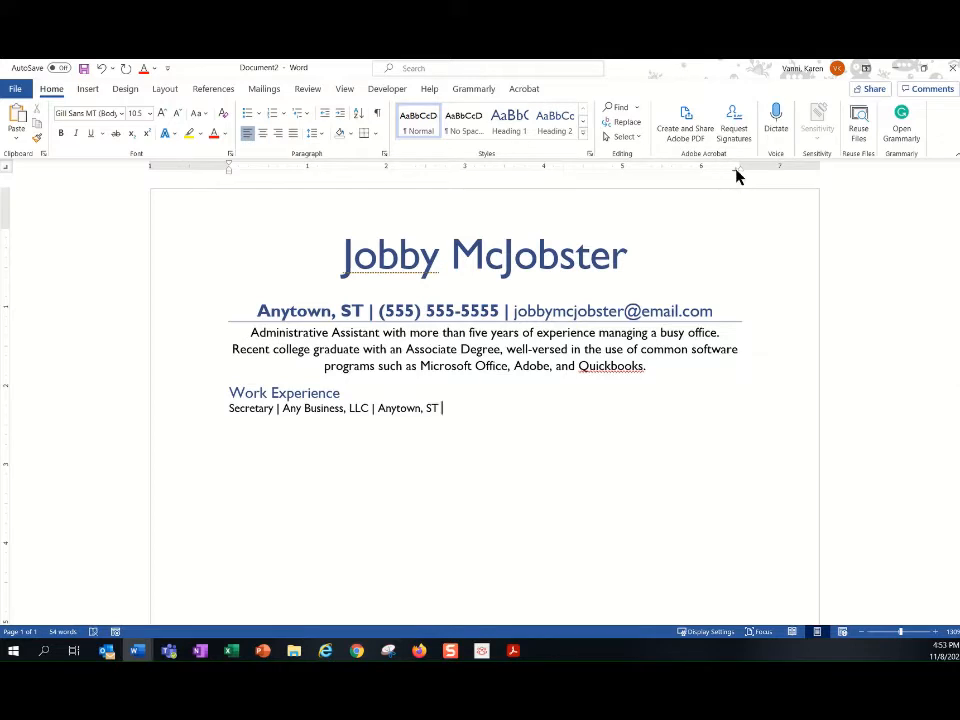
Step: Place a right tab stop on the ruler at the right margin for the job line
mouse_move(733, 176)
left_mouse_down()
mouse_move(715, 175)
mouse_move(735, 178)
left_mouse_up()
left_click_drag(735, 177, 737, 177)
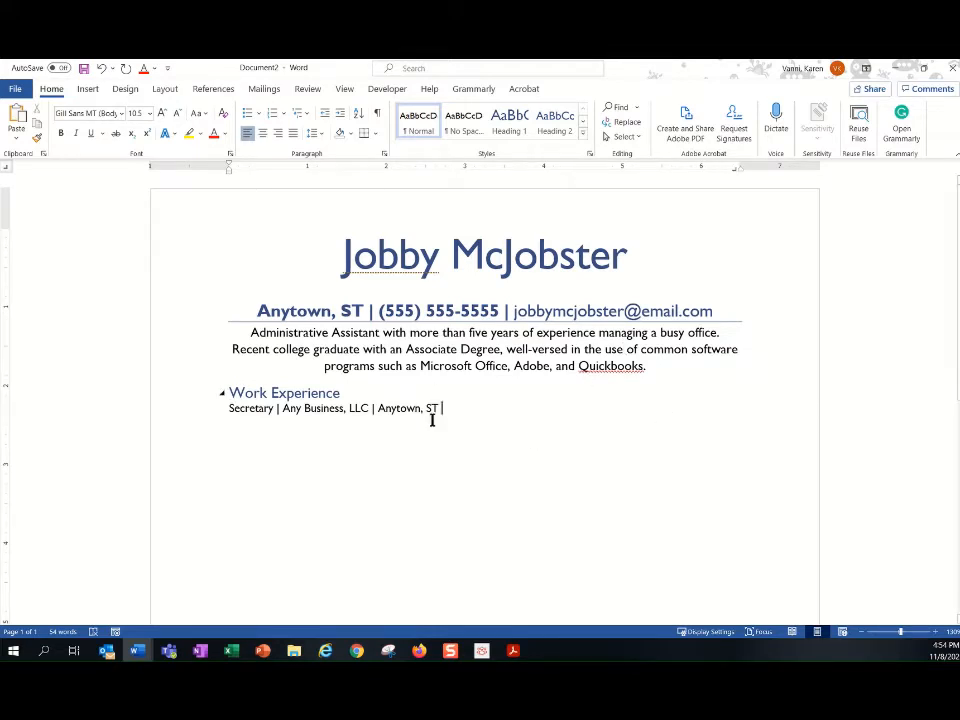
Step: Tab to the right stop and enter the dates 08/2018-11/2021
key("Tab")
type("08/")
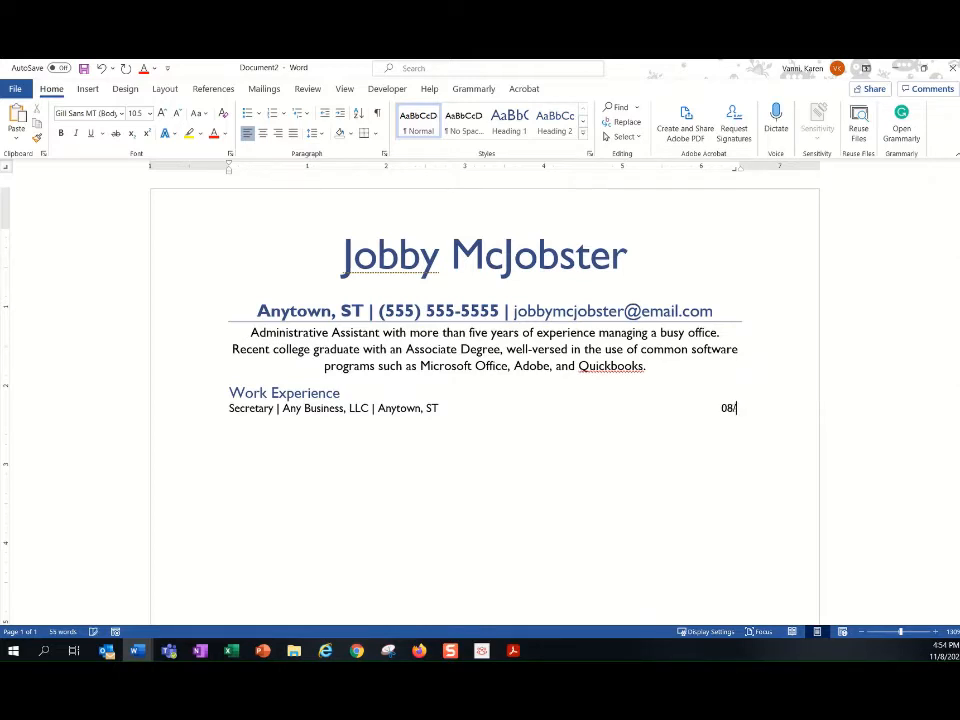
type("2018-11/2021")
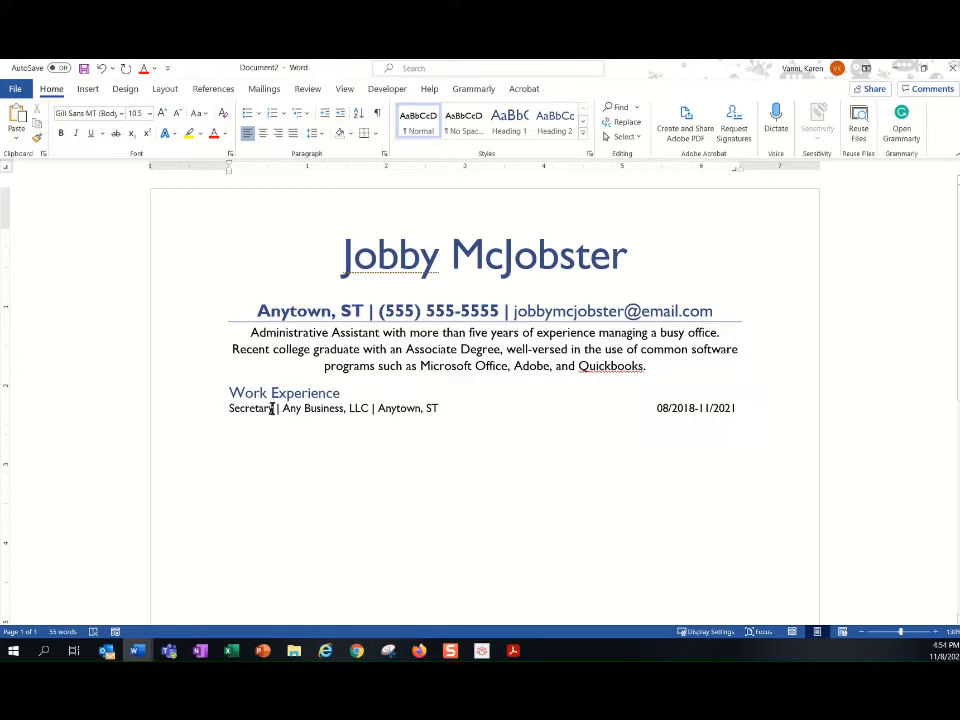
Step: Make the job title 'Secretary' bold
left_click_drag(246, 408, 191, 407)
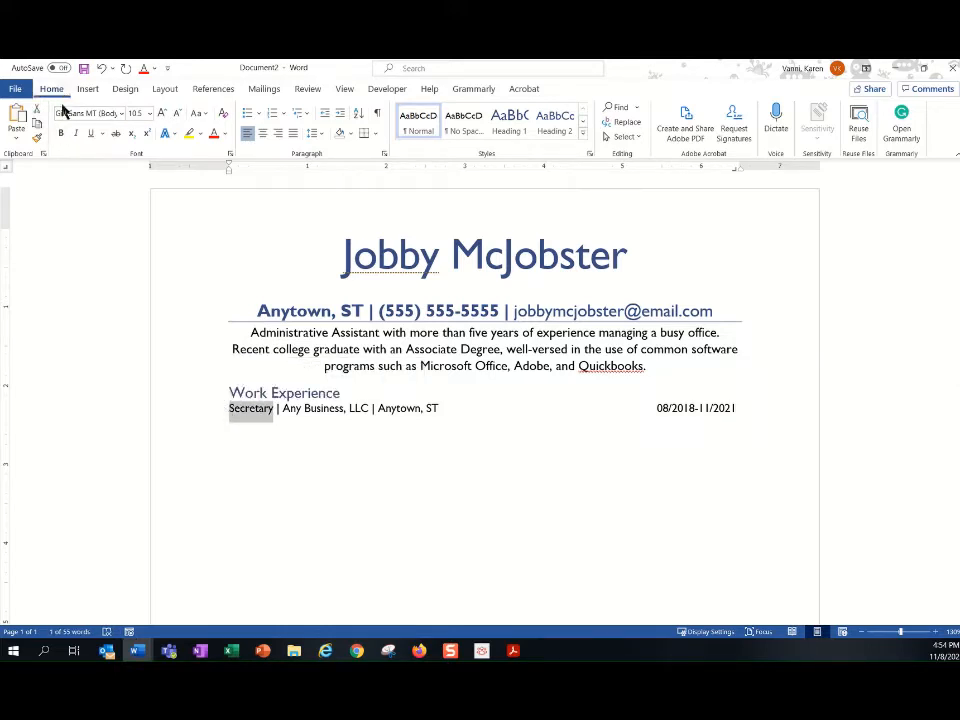
left_click(62, 136)
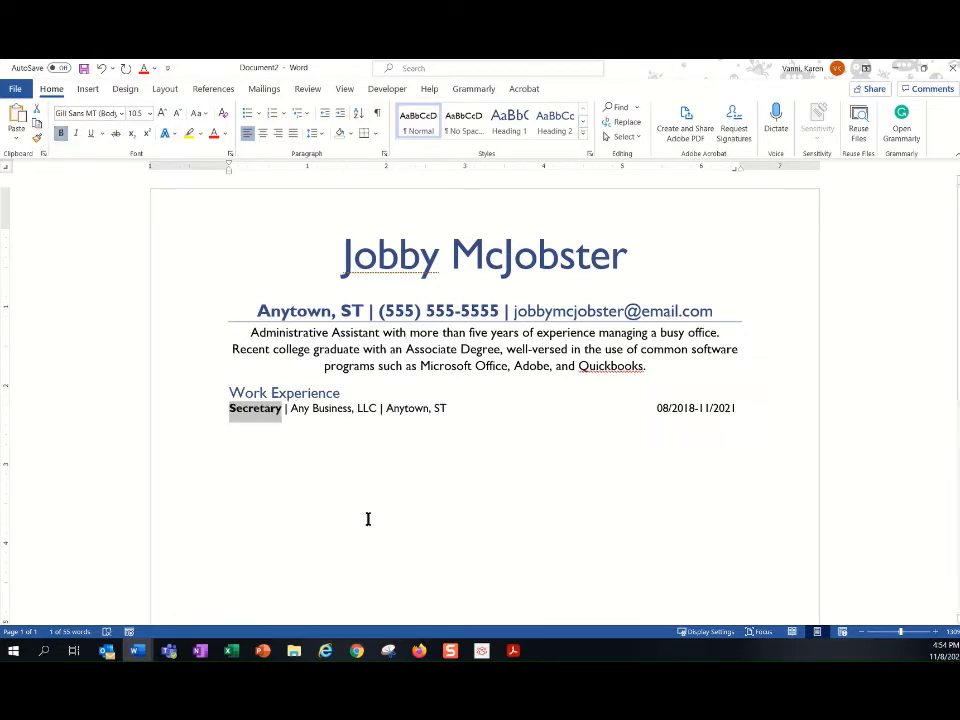
left_click(387, 408)
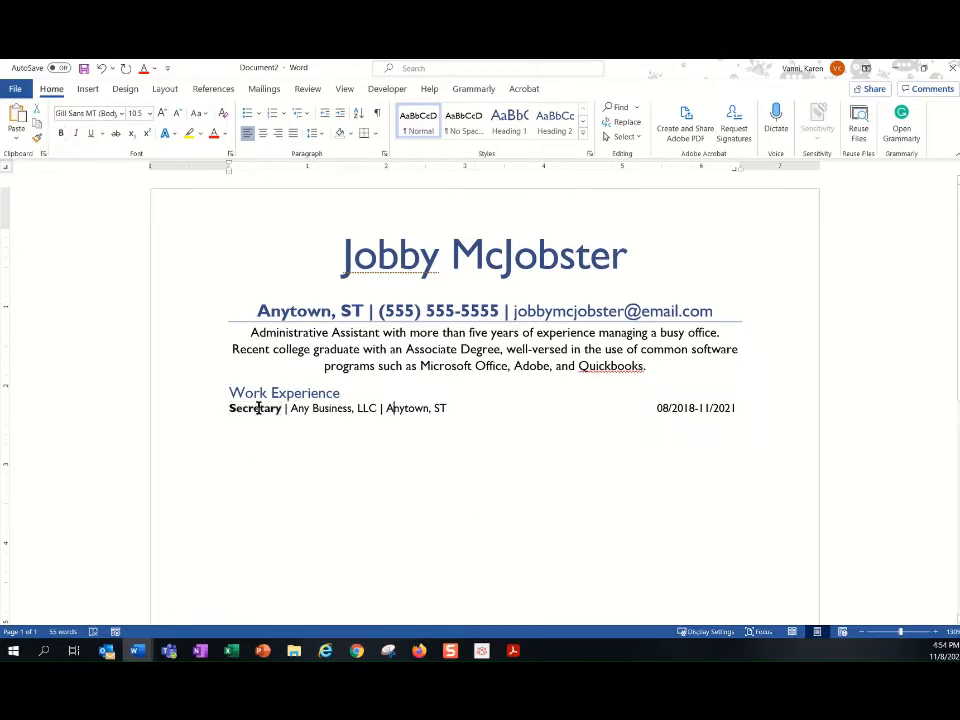
left_click(746, 406)
left_click(268, 407, "shift")
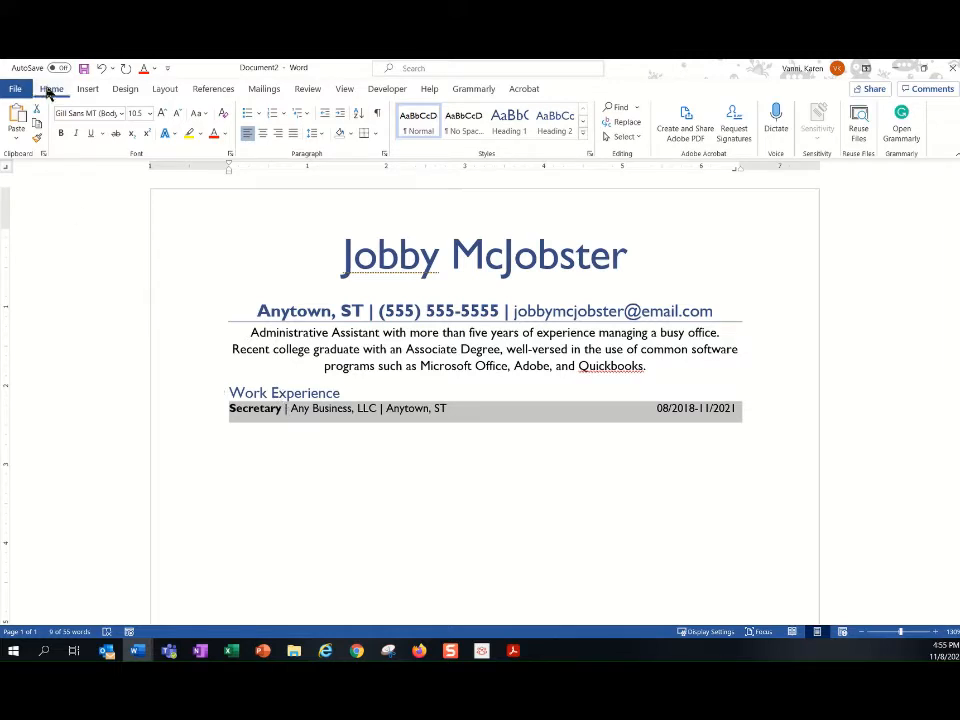
Step: Expand the Secretary job line's character spacing by 1 pt in the Font dialog
left_click(228, 154)
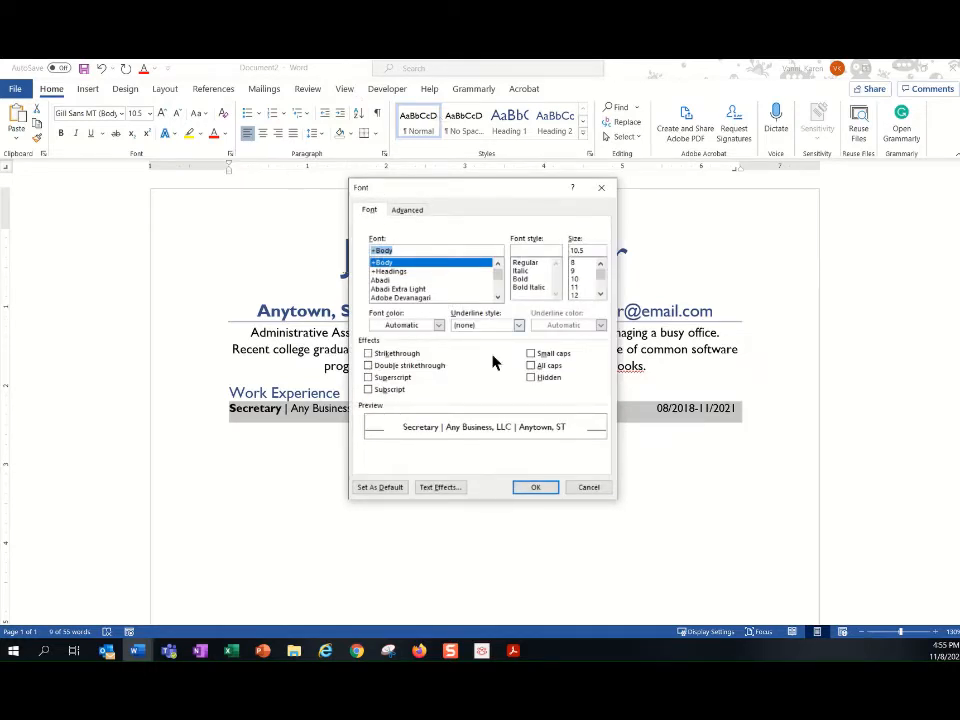
left_click(408, 212)
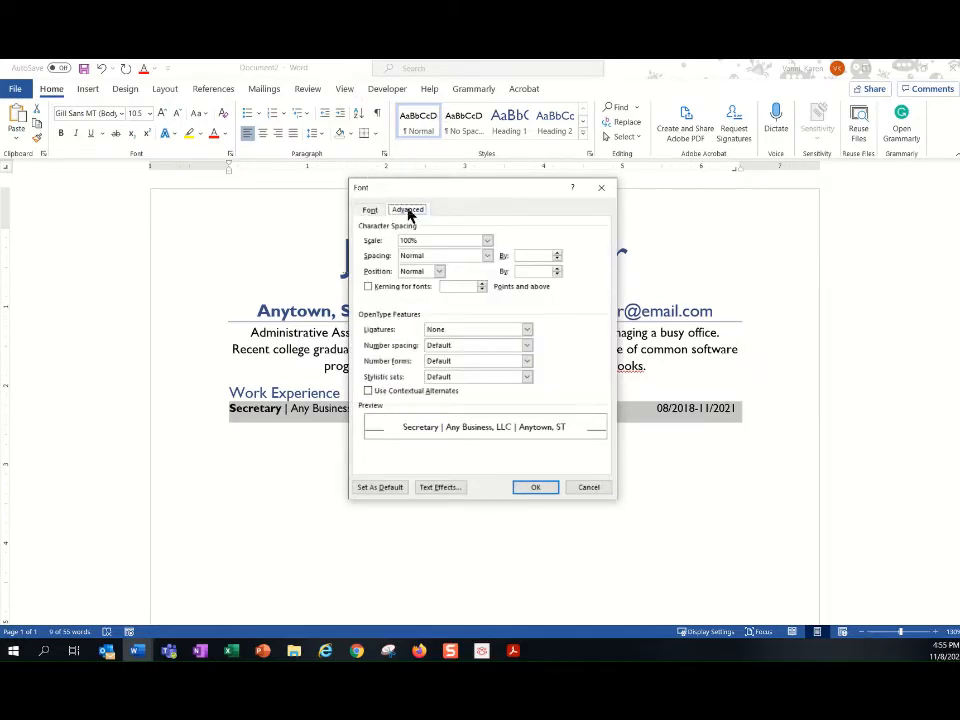
left_click(440, 255)
left_click(438, 274)
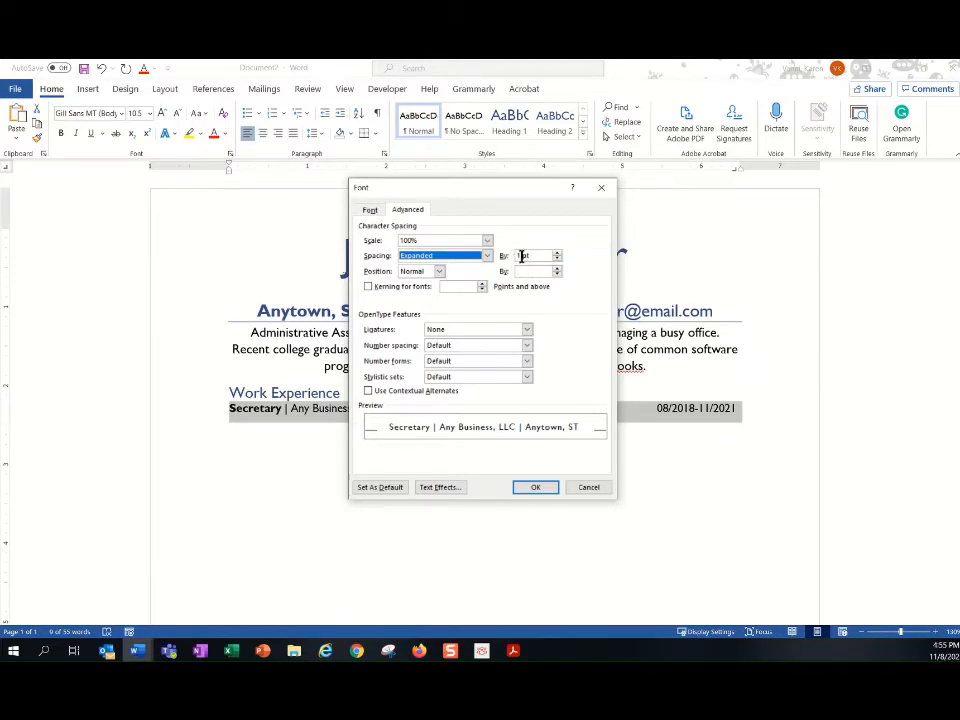
left_click(537, 488)
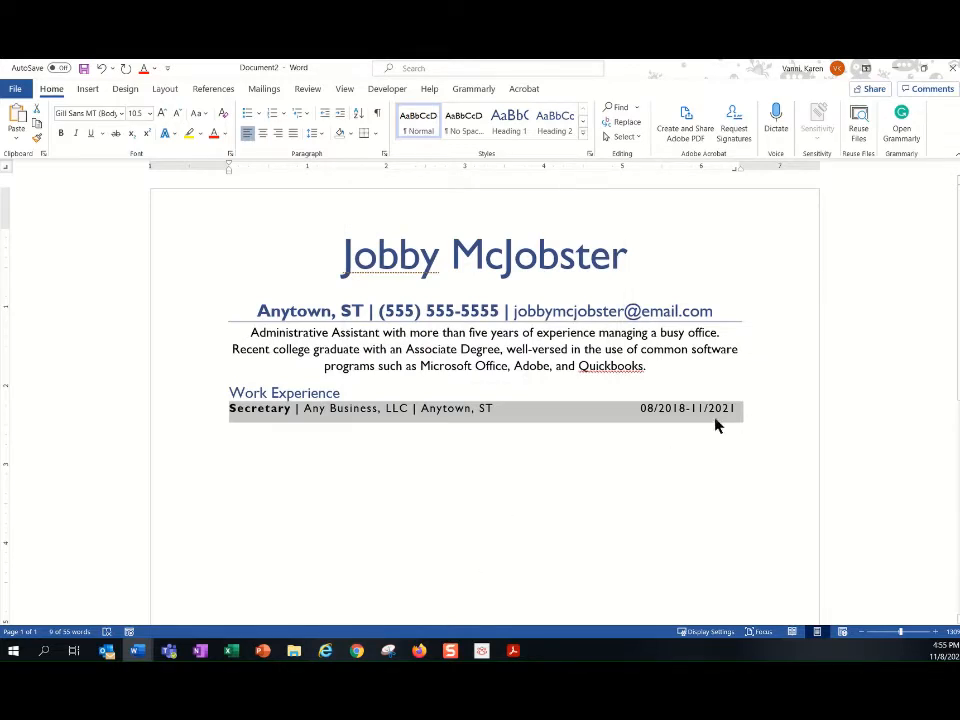
Step: Start a new line after the dates and switch to the PowerPoint slides
left_click(737, 408)
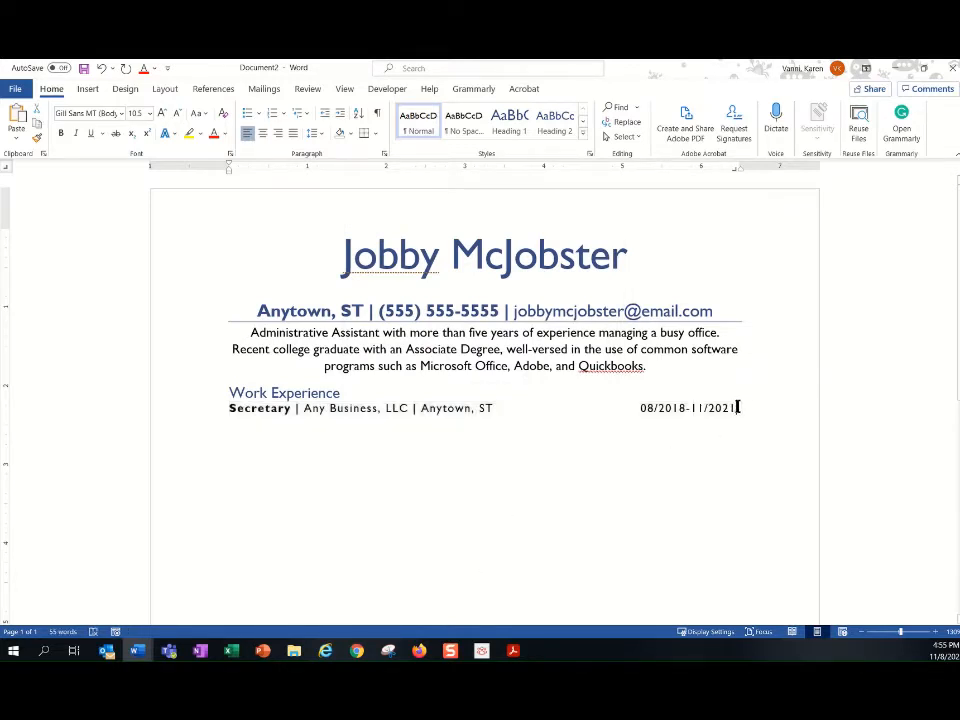
key("Return")
key("alt+Tab")
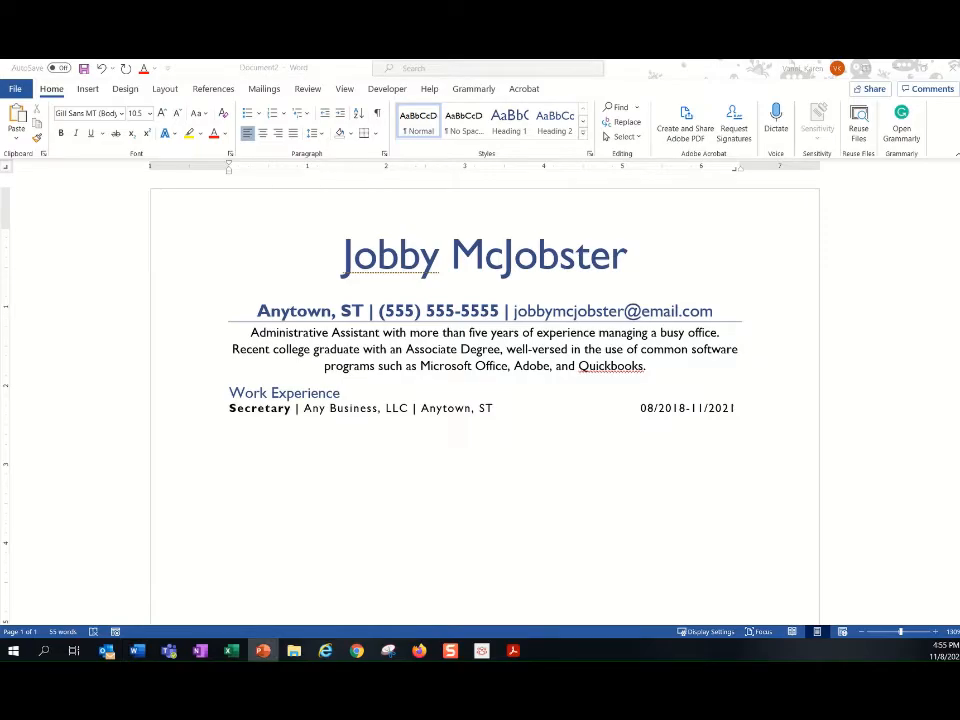
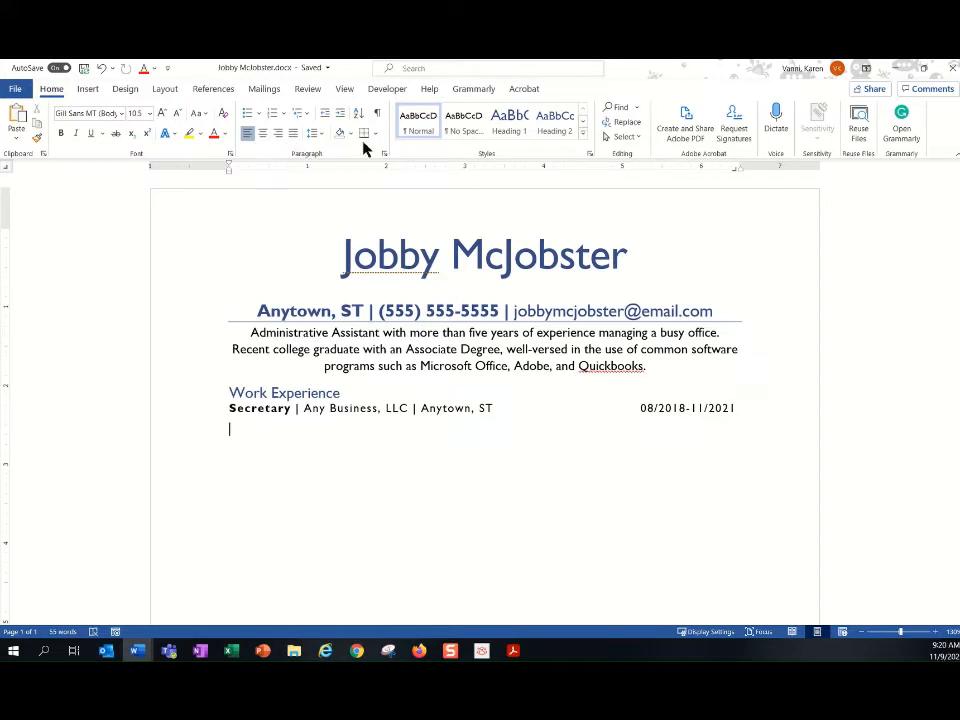
Step: Start a square-bulleted list under Secretary with the community event accomplishment
left_click(259, 115)
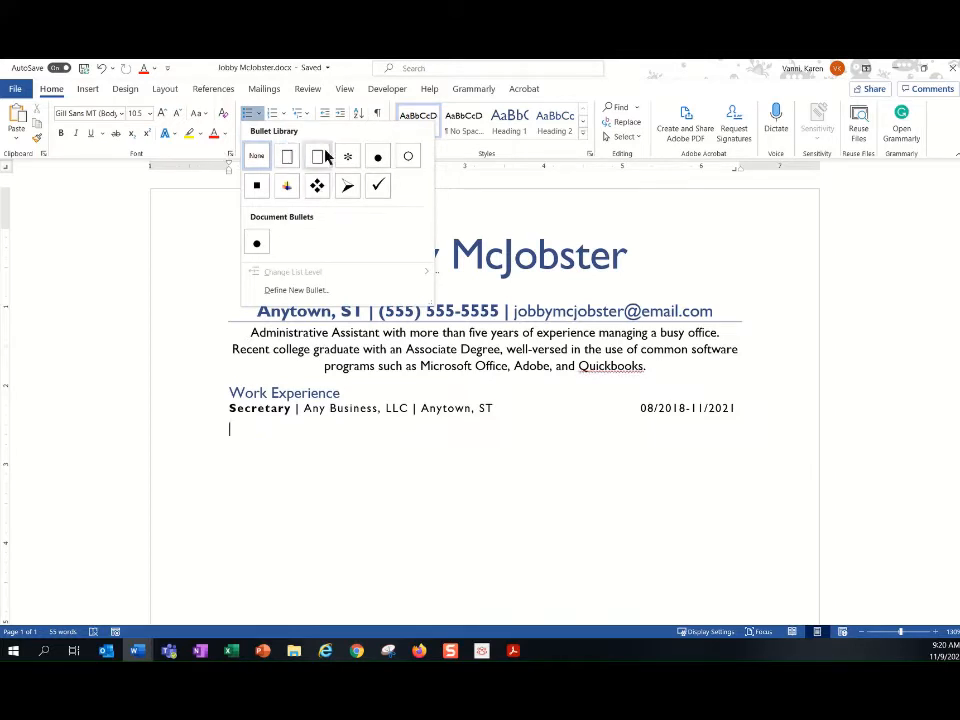
left_click(256, 187)
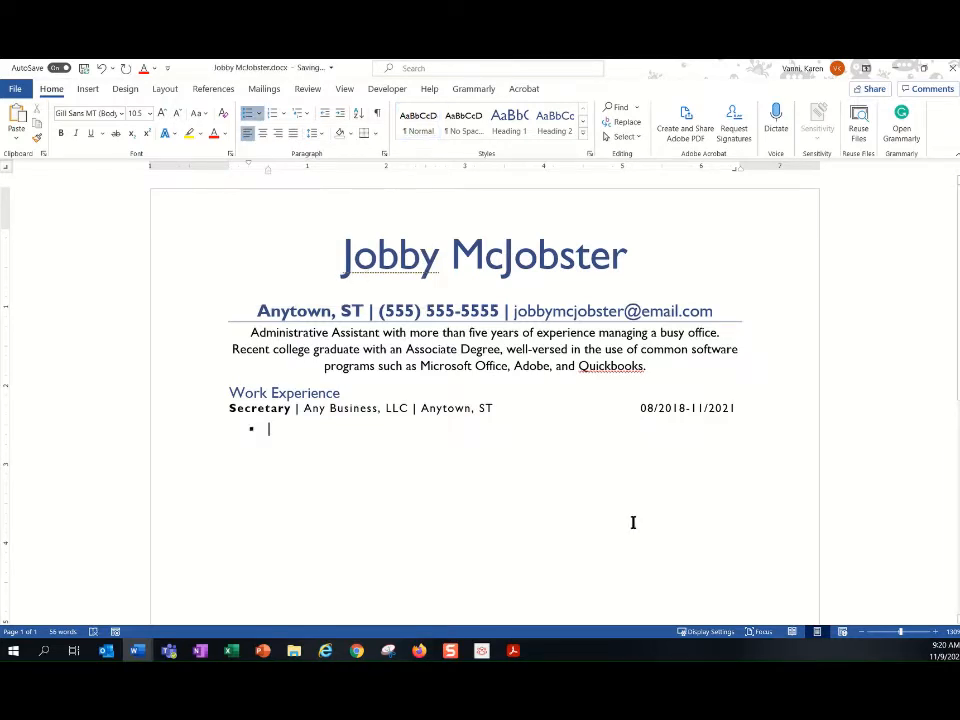
type("Organized a community event with more than 100 attendees, including everything from invites to rentals.")
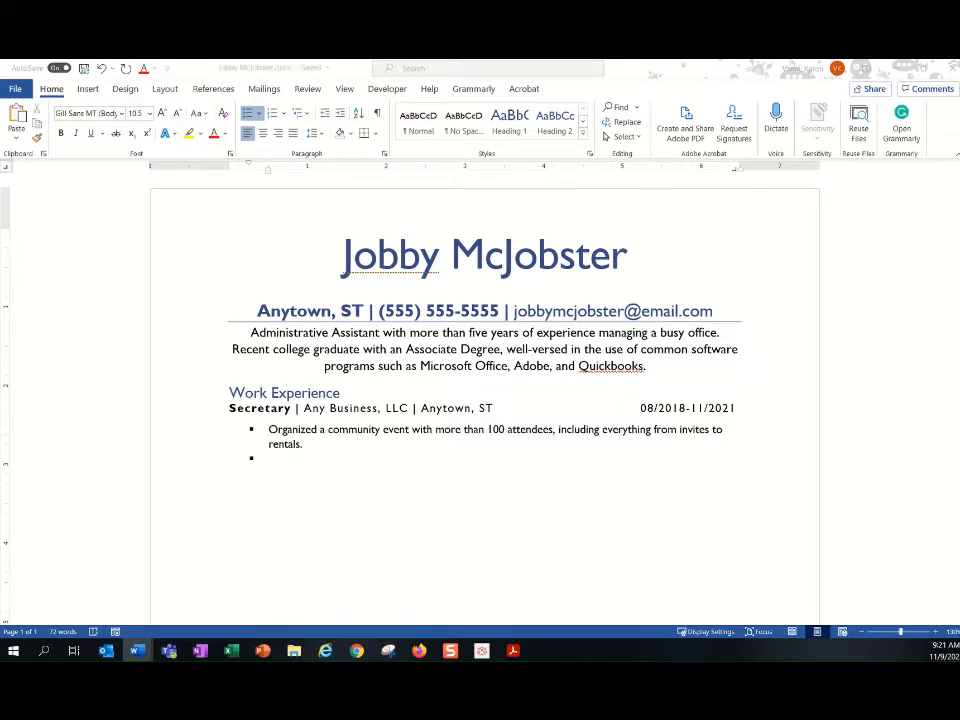
Step: Add the 22% sales increase and ad campaign bullets, then select all three bullets
left_click(275, 457)
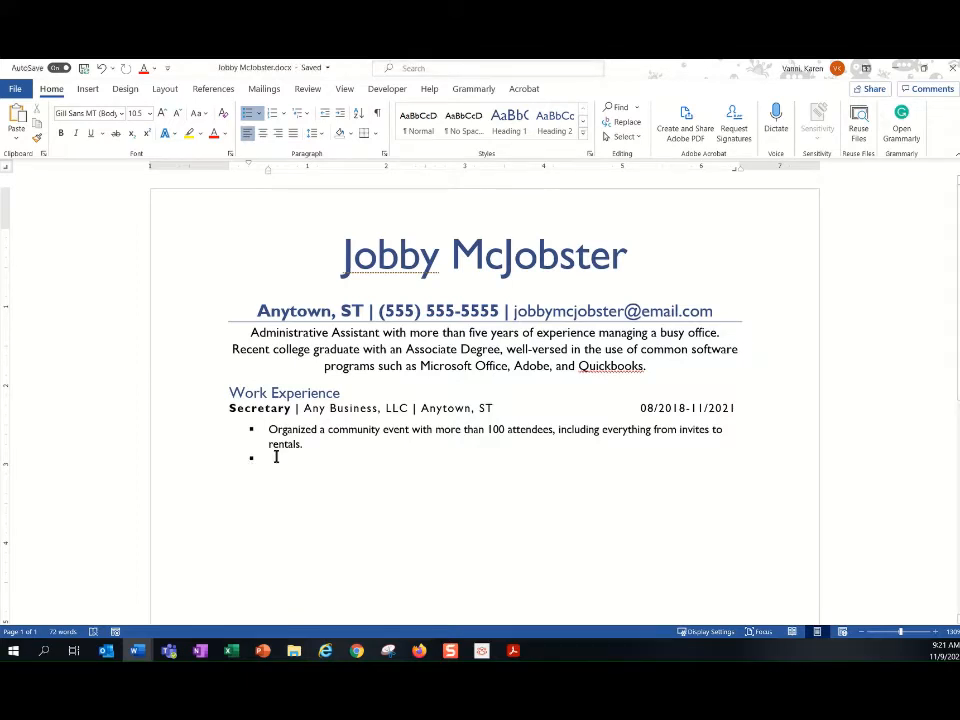
type("Increased sales by 22% in the first year, becoming employee of the month.")
key("Return")
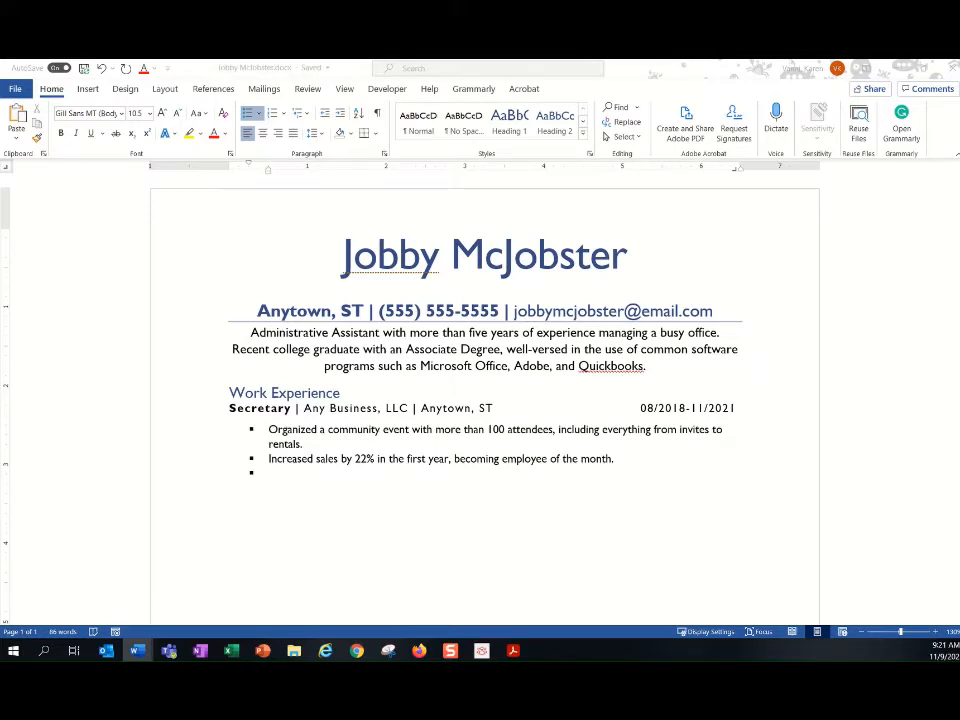
left_click(270, 472)
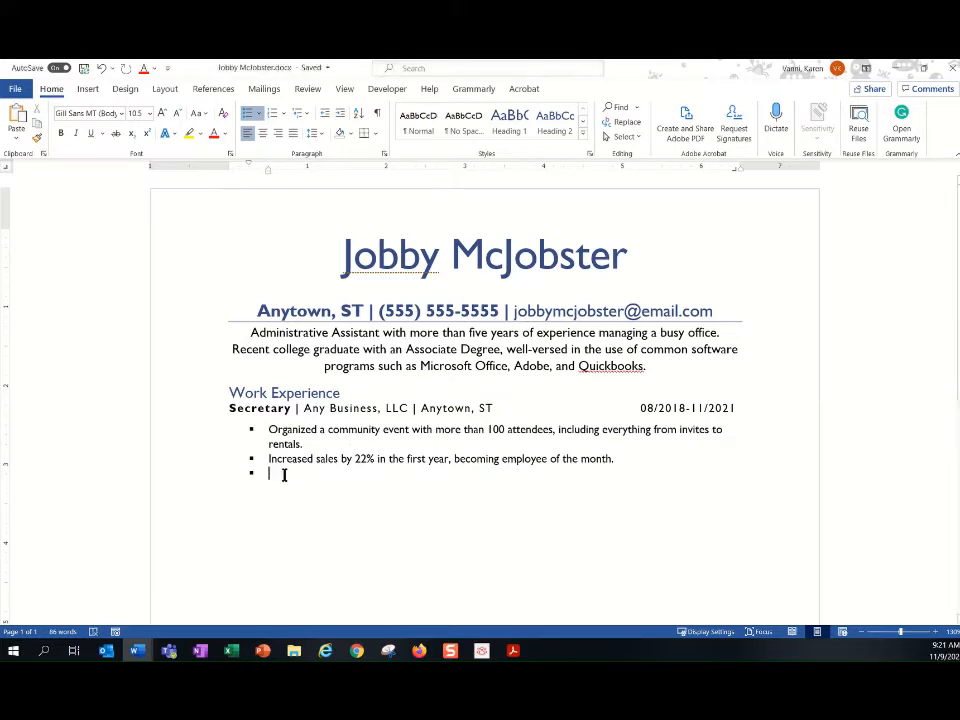
type("Developed an ad campaign that brought in dozens of new customers.")
key("Return")
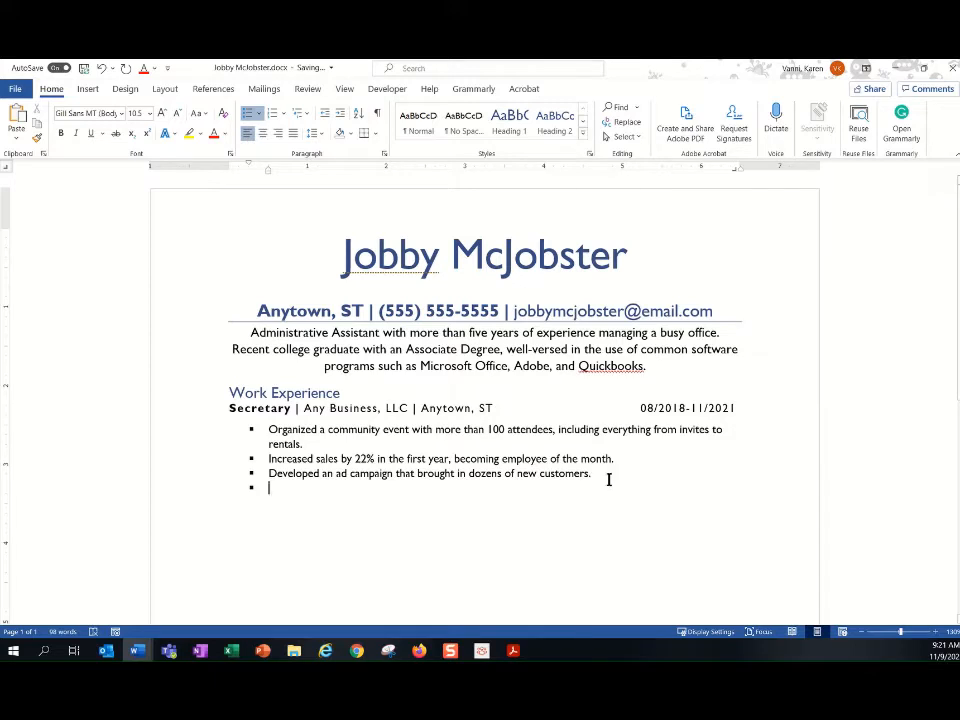
left_click_drag(611, 476, 258, 431)
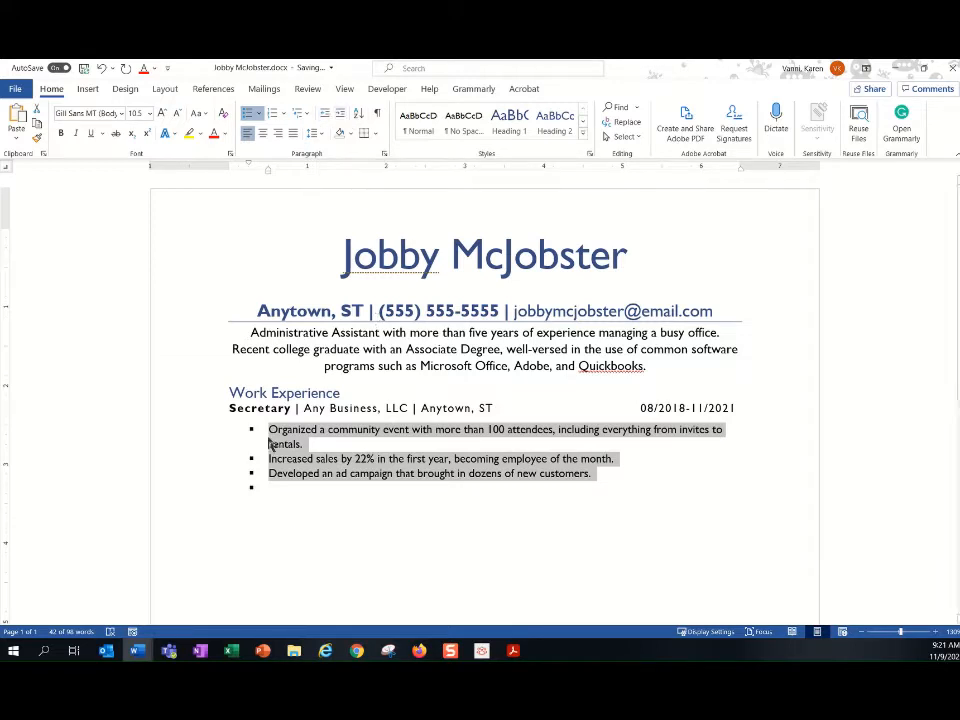
Step: Outdent the three Secretary bullets to the left margin and unbullet the empty fourth line
left_click(326, 116)
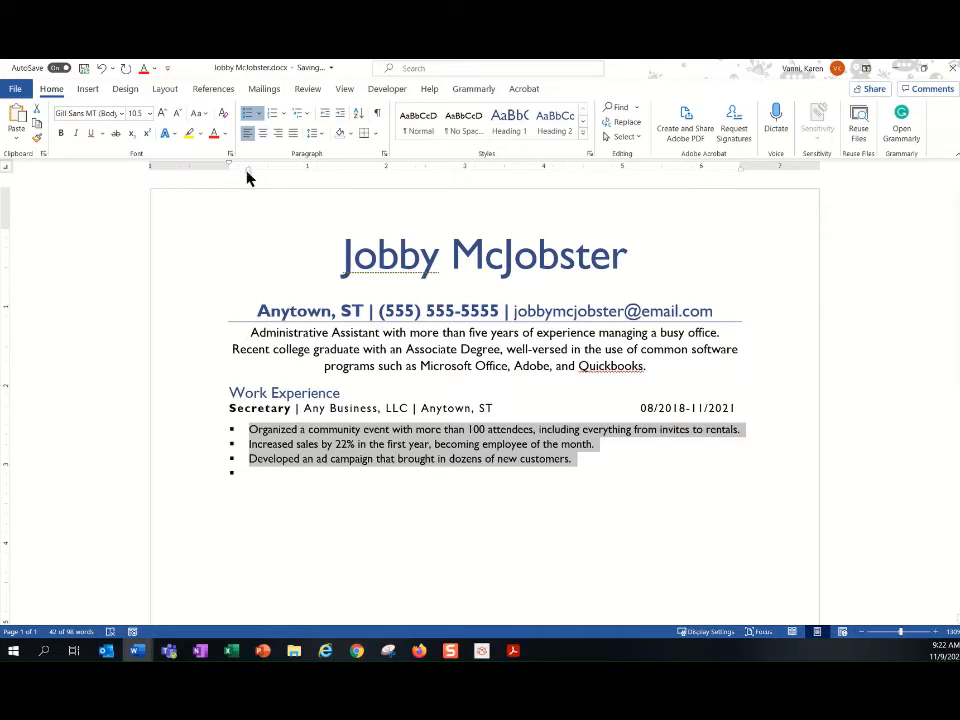
mouse_move(248, 171)
left_mouse_down()
mouse_move(235, 170)
mouse_move(249, 172)
left_mouse_up()
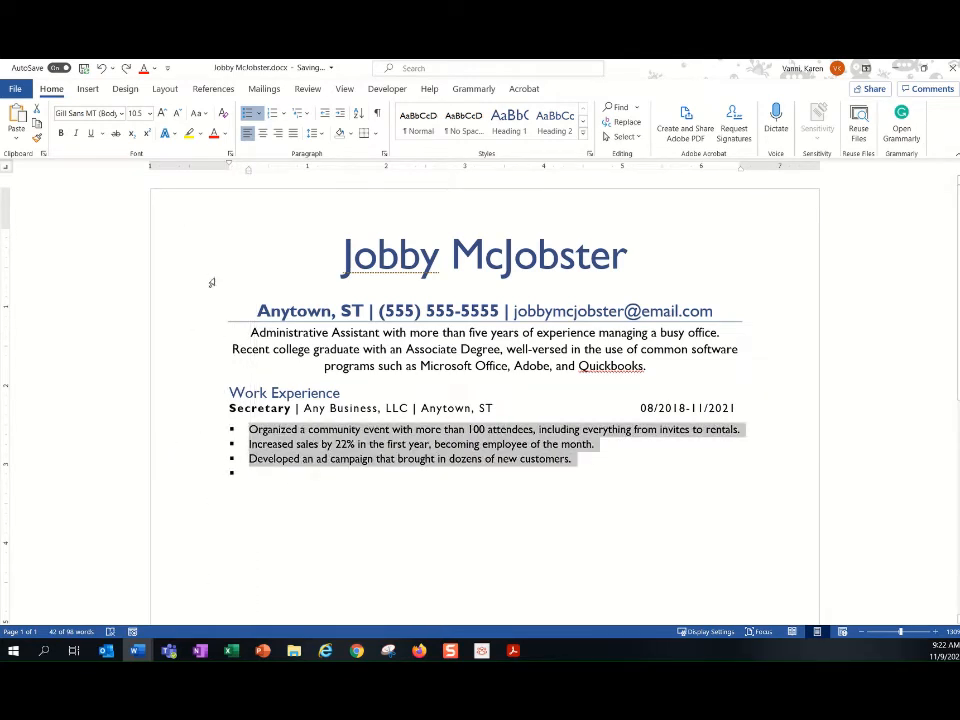
left_click(262, 476)
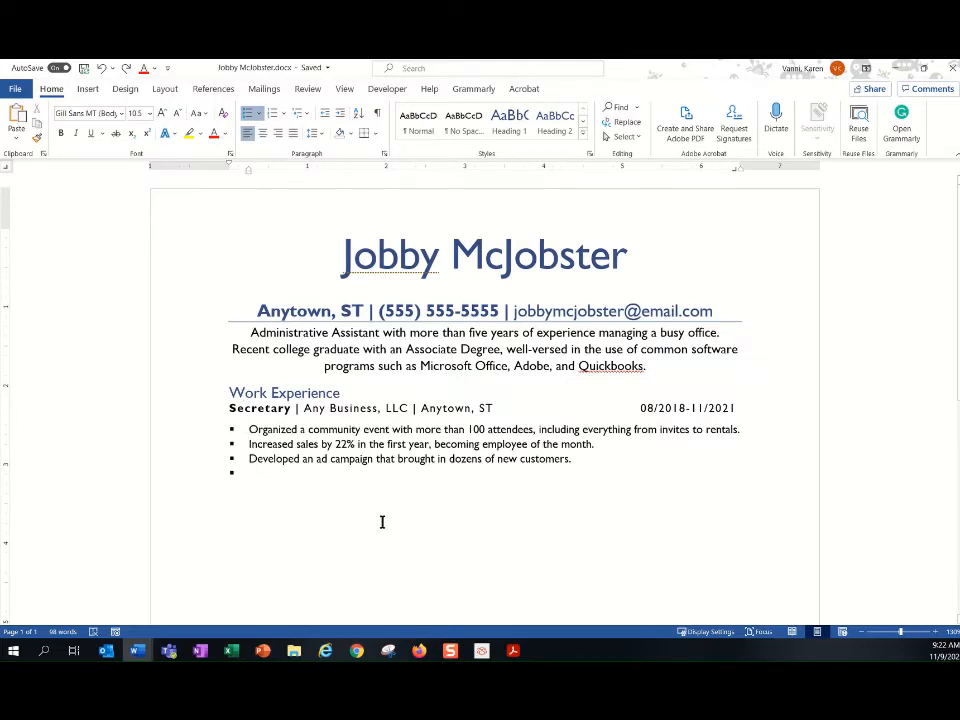
key("Return")
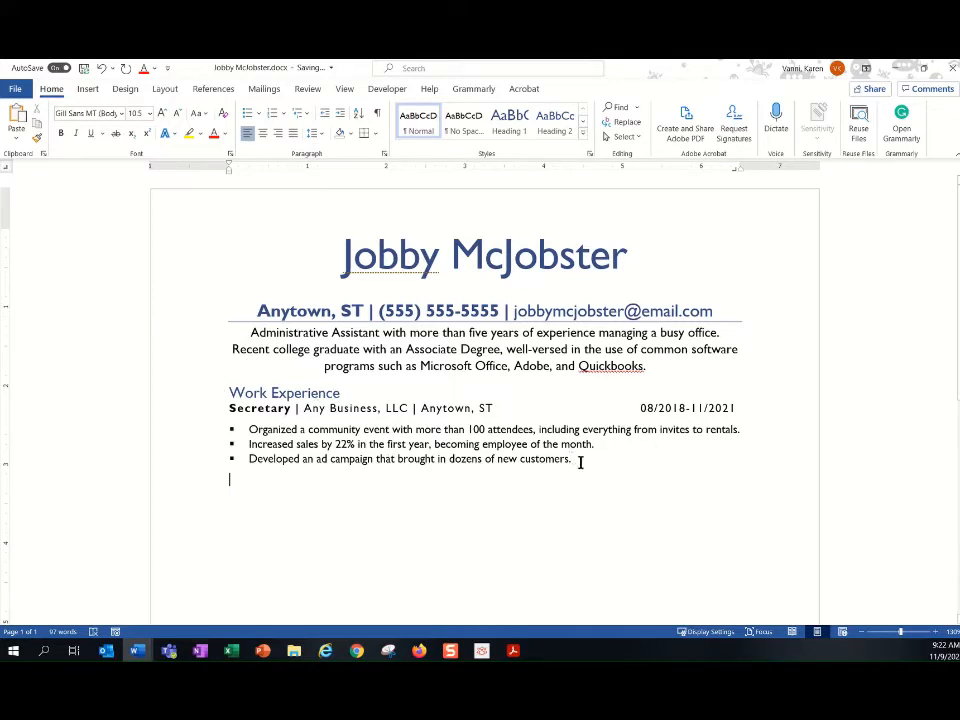
Step: Copy the Secretary entry and its bullets, then paste it below, keeping source formatting
left_click_drag(589, 465, 230, 422)
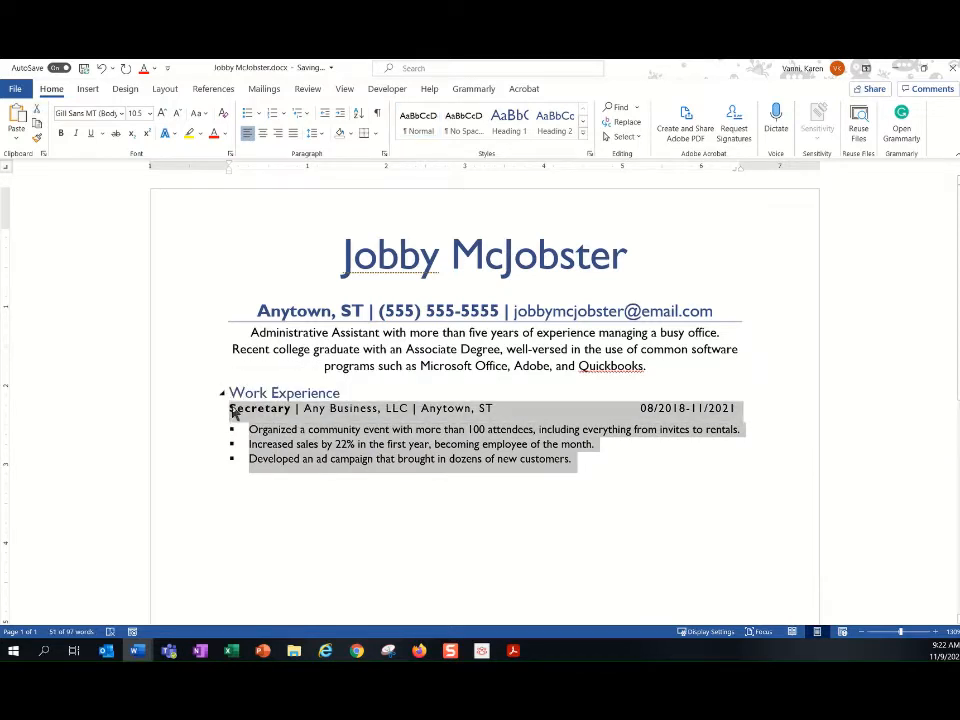
right_click(277, 428)
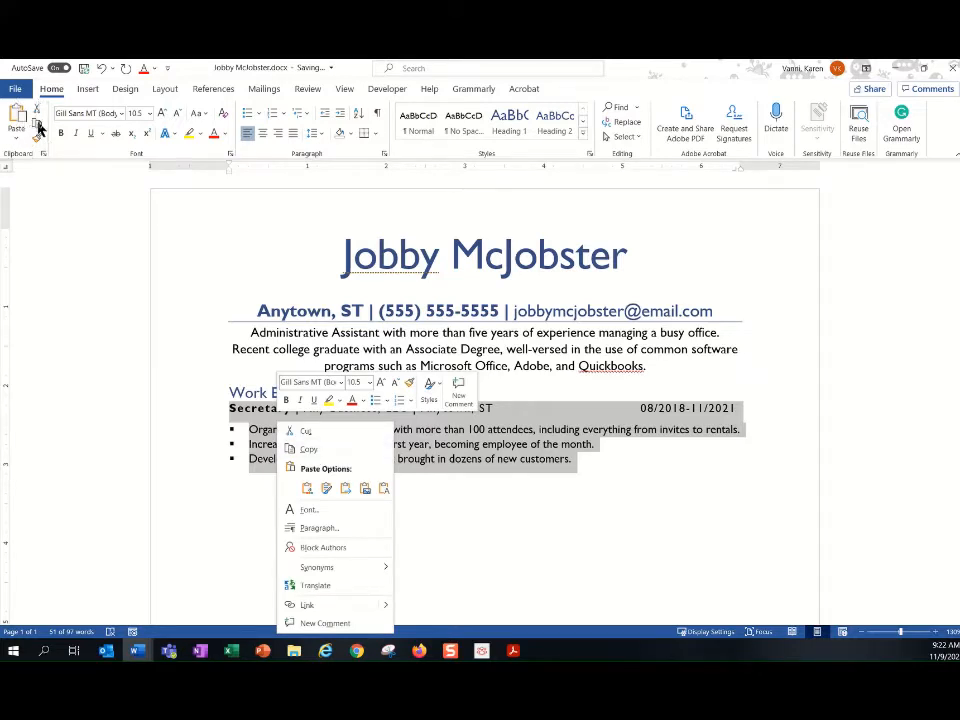
left_click(306, 451)
left_click(231, 480)
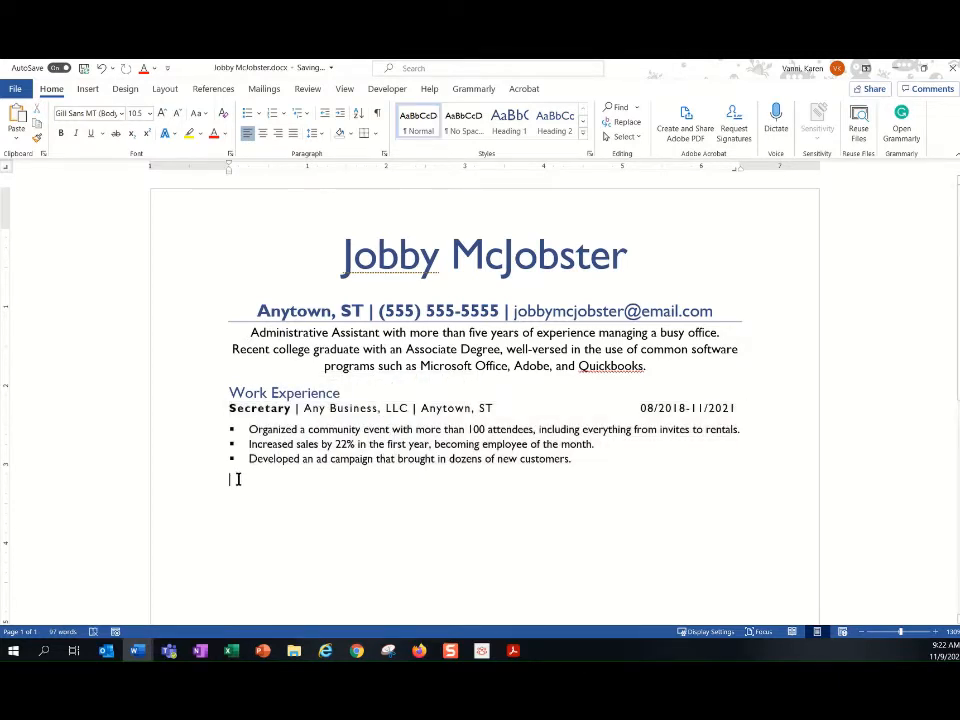
right_click(237, 479)
left_click(271, 334)
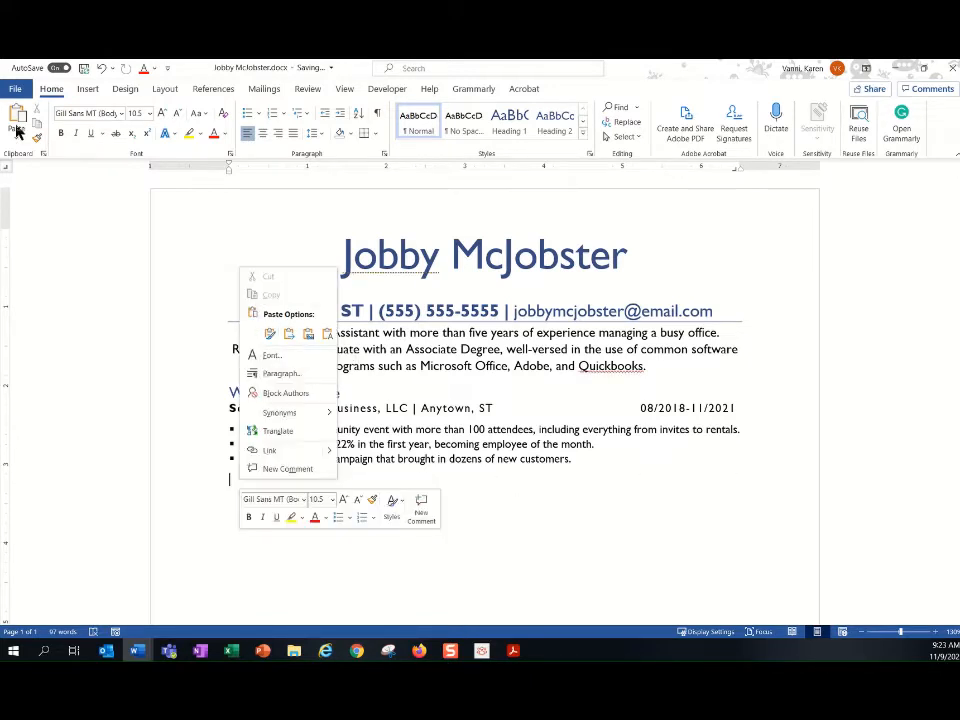
left_click(270, 334)
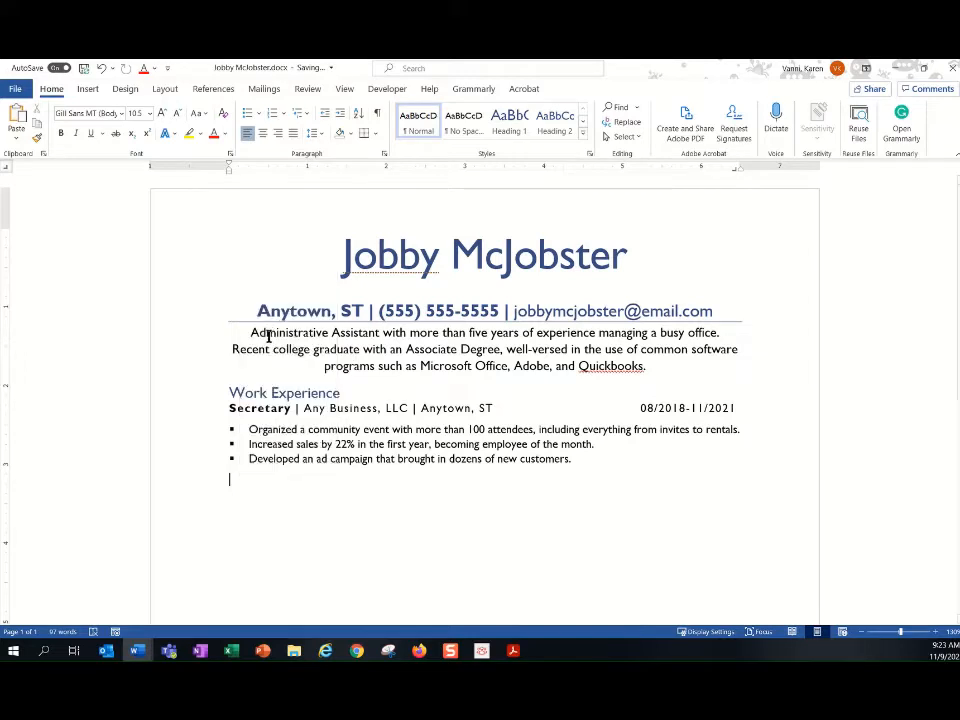
left_click(291, 480)
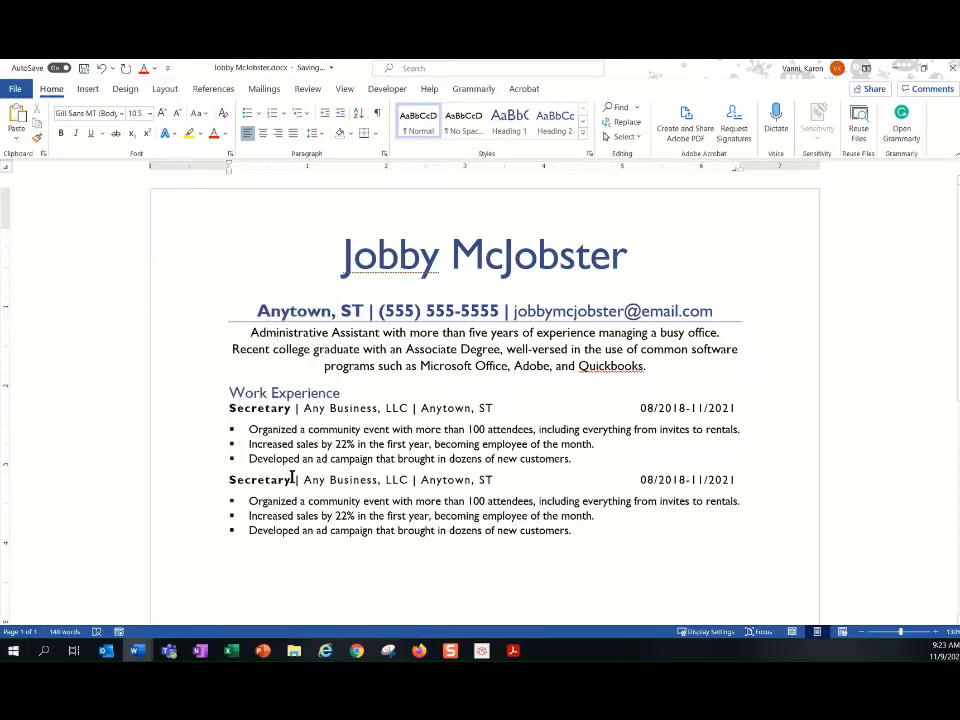
Step: Retitle the copied entry's job from Secretary to Cashier
left_click(231, 480, "shift")
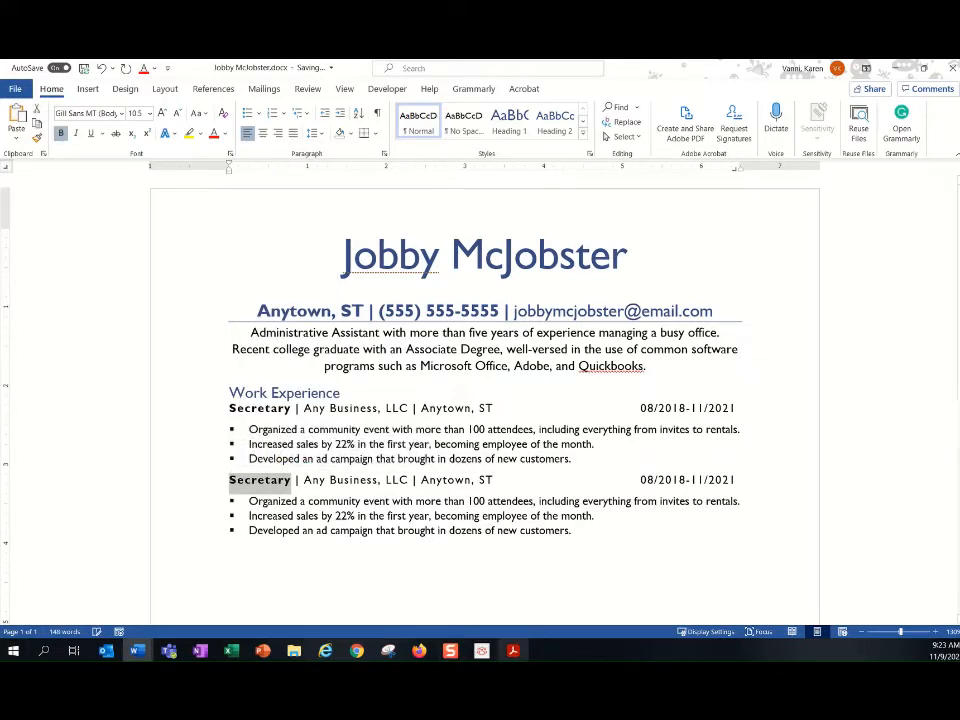
mouse_move(513, 651)
type("Recept")
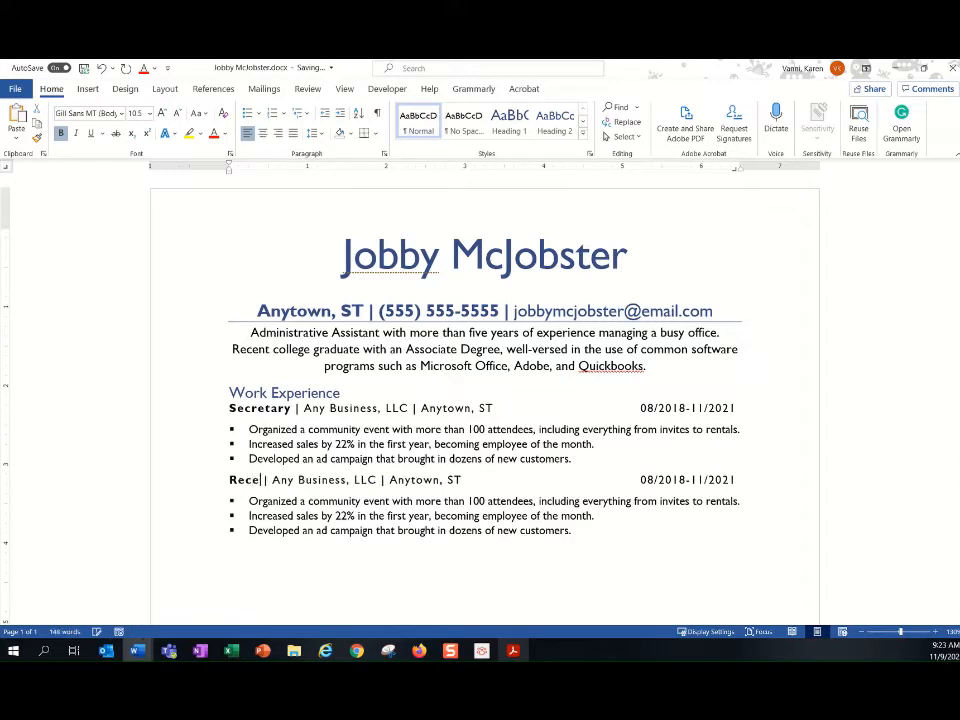
type("ionist")
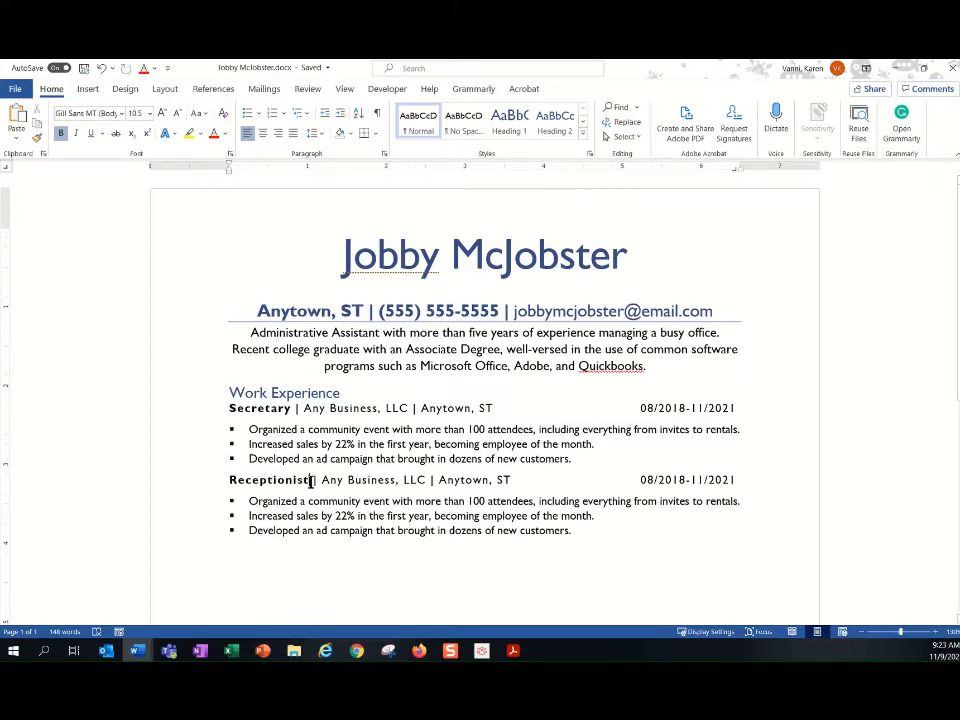
left_click_drag(309, 480, 231, 482)
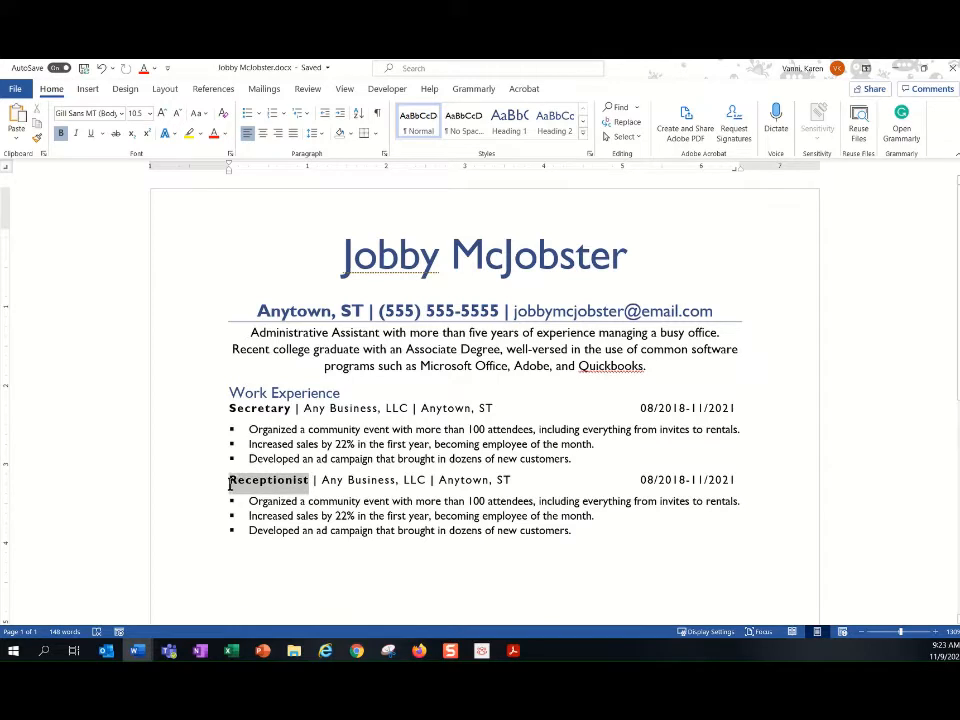
type("Cah")
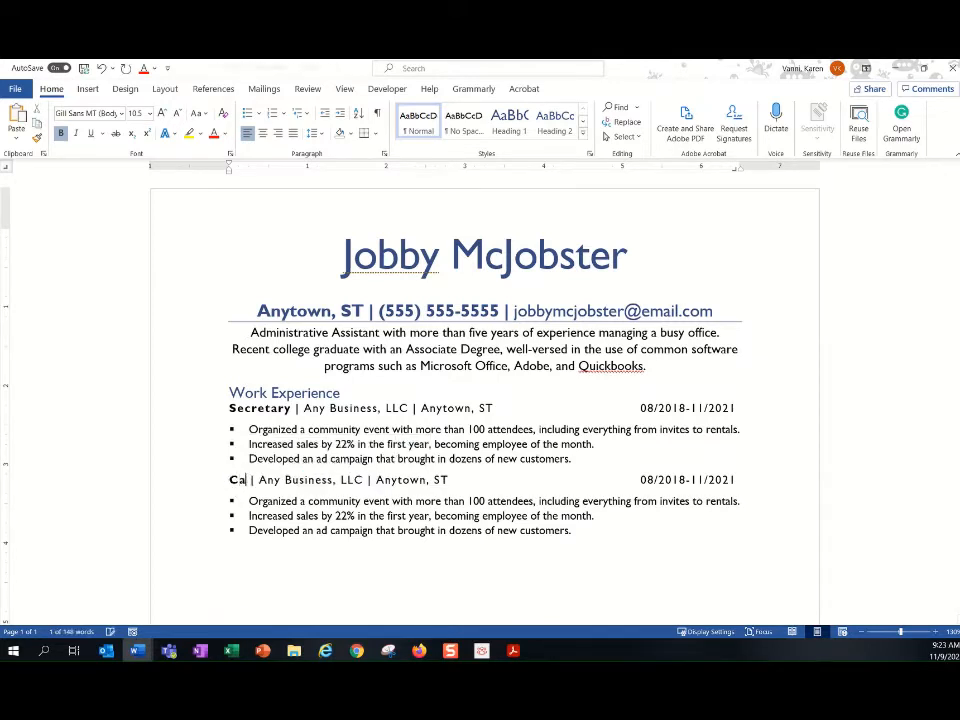
key("BackSpace")
type("sh")
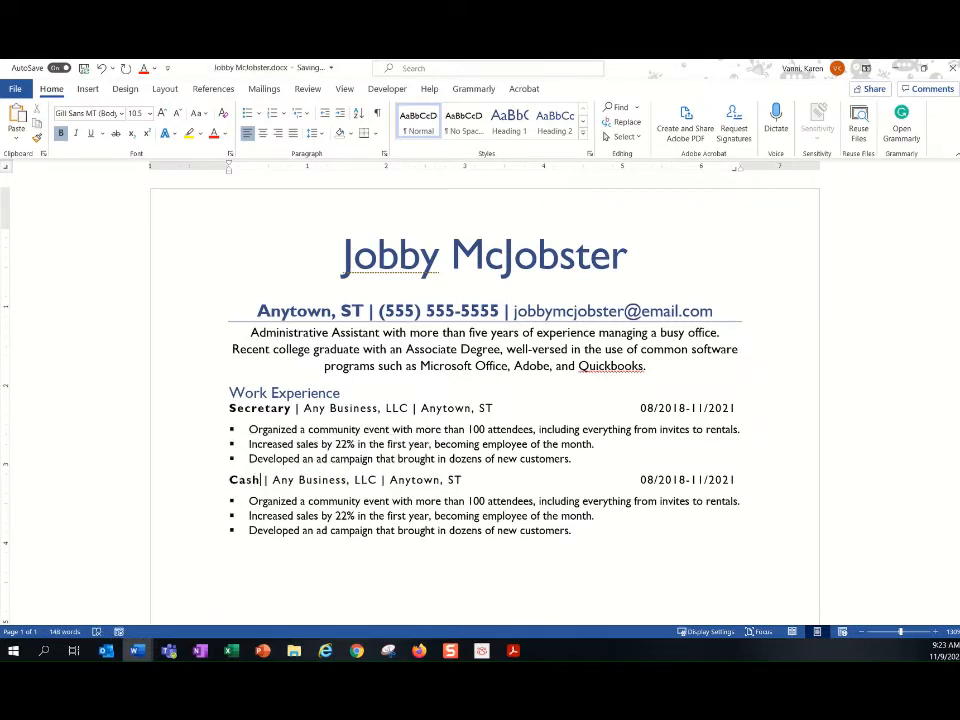
type("ier")
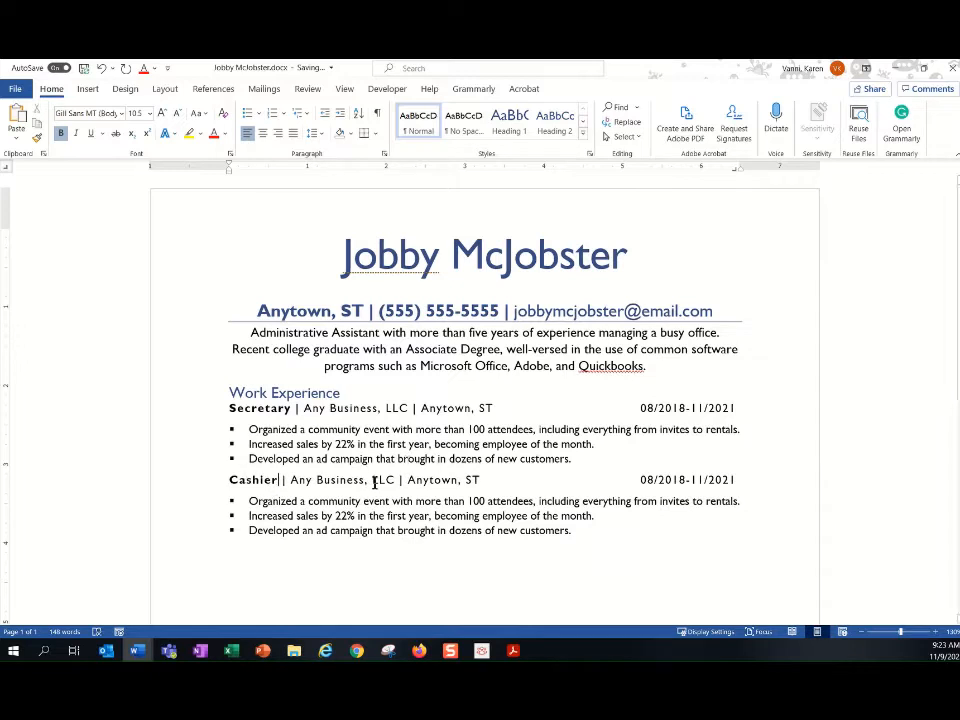
Step: Change the Cashier entry's employer to Groceries R Us
left_click_drag(395, 481, 360, 481)
left_click(367, 480)
left_click(400, 480)
left_click(293, 480, "shift")
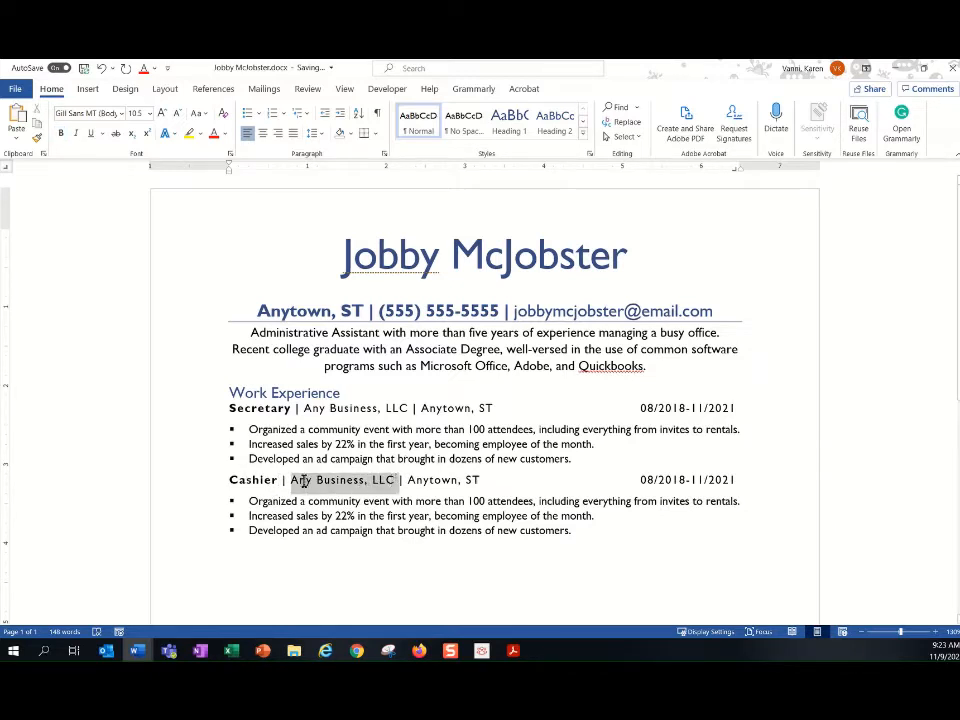
type("Grouche")
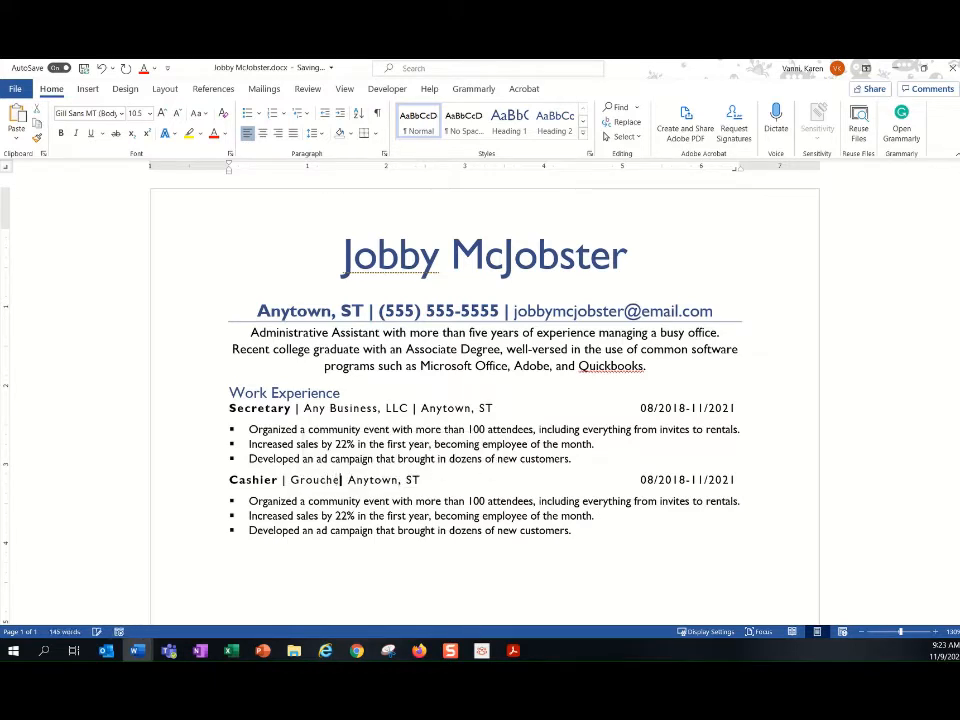
key("BackSpace")
key("BackSpace")
key("BackSpace")
key("BackSpace")
type("ceries R ")
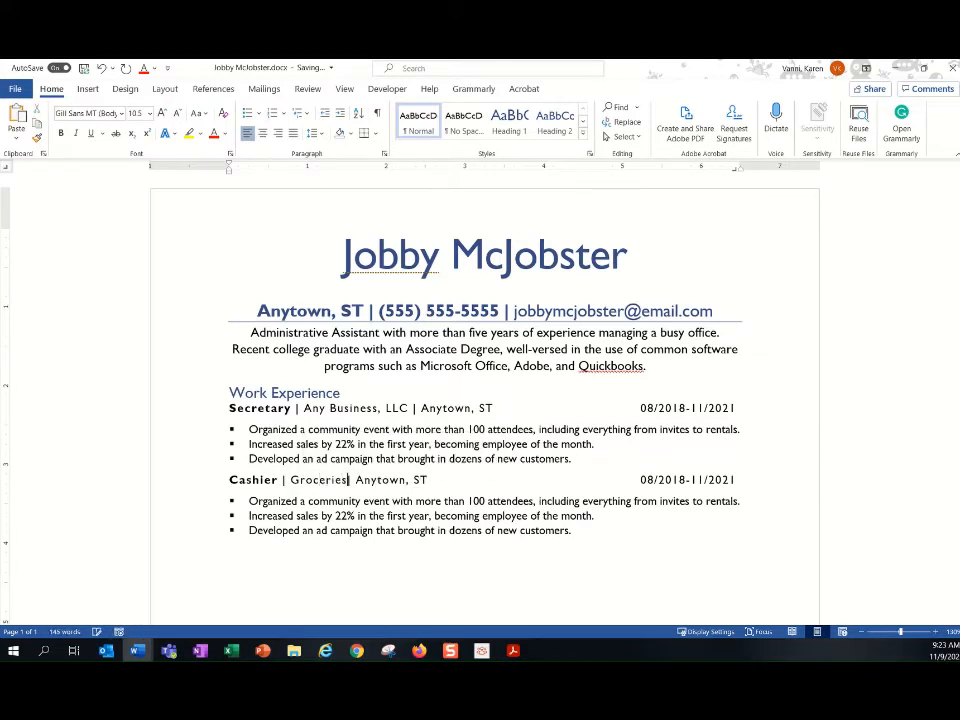
type("Us")
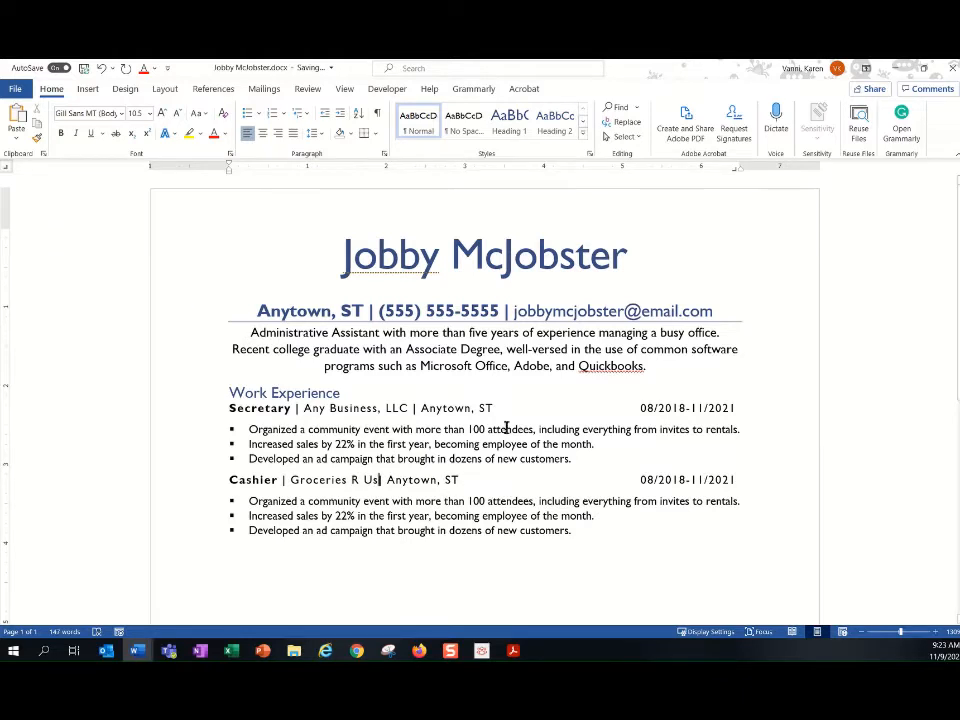
Step: Change the Cashier start date to 06/2017 and begin retyping the end date as 08/…
left_click(653, 478)
key("BackSpace")
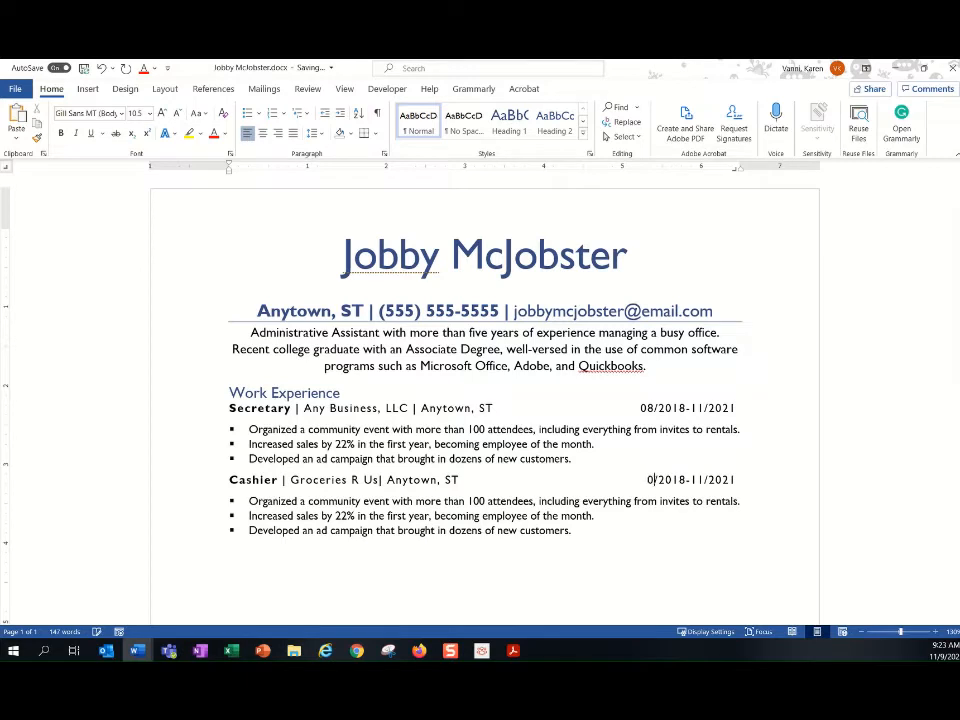
left_click(684, 480)
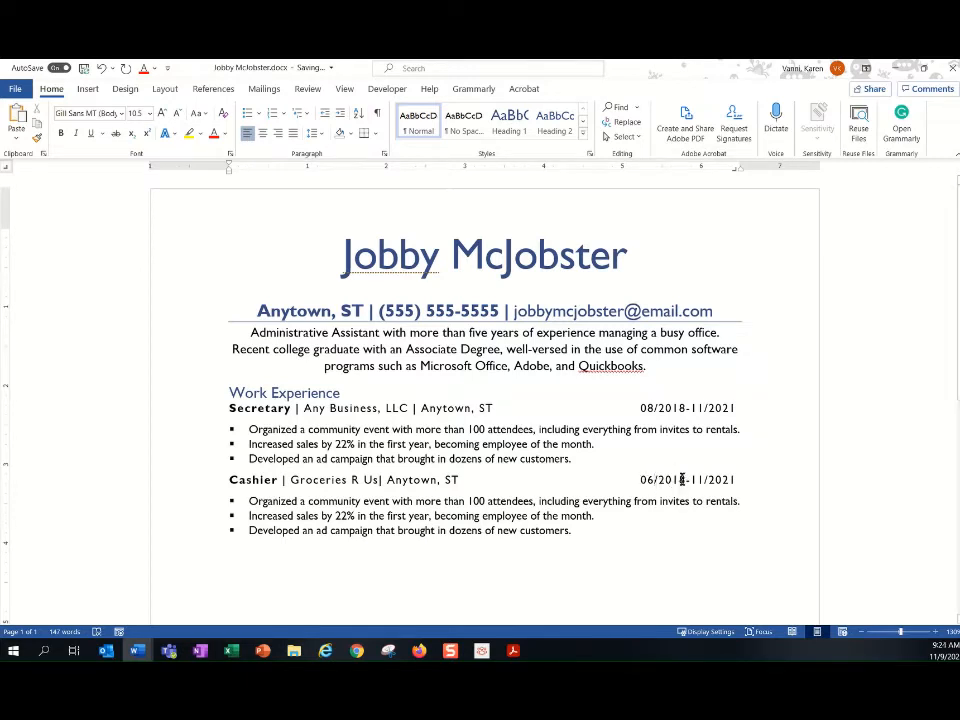
key("Delete")
type("7")
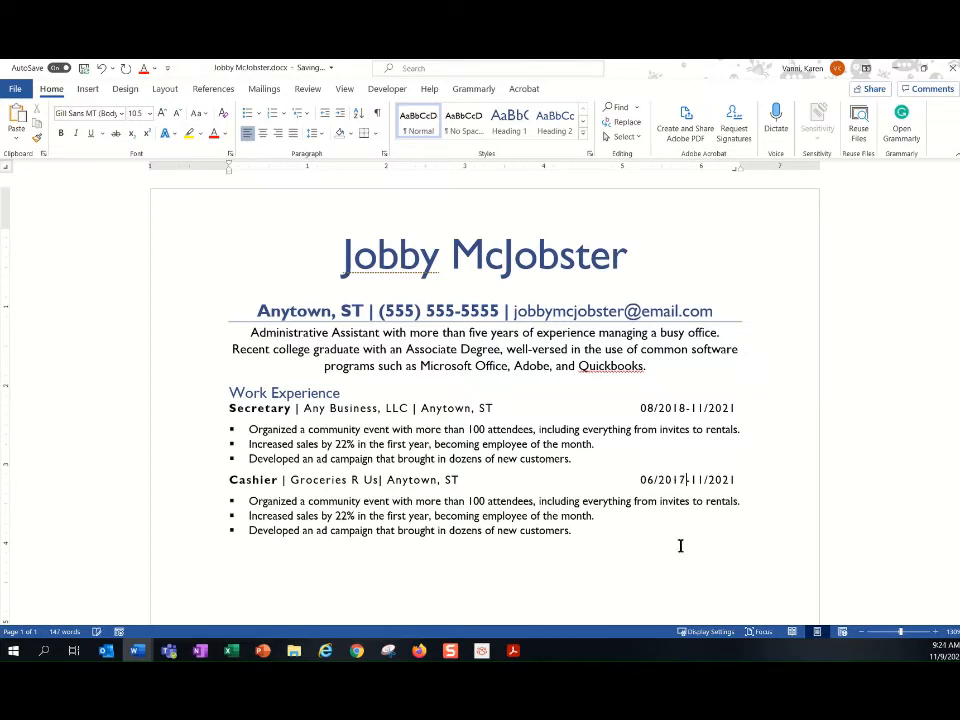
left_click_drag(738, 479, 684, 484)
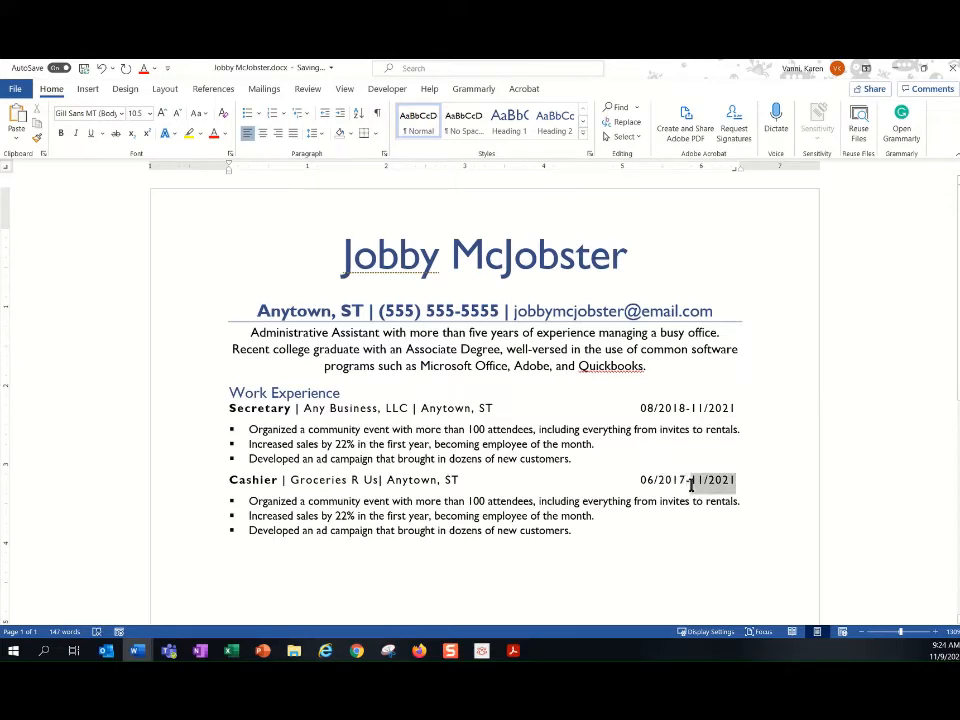
type("-08")
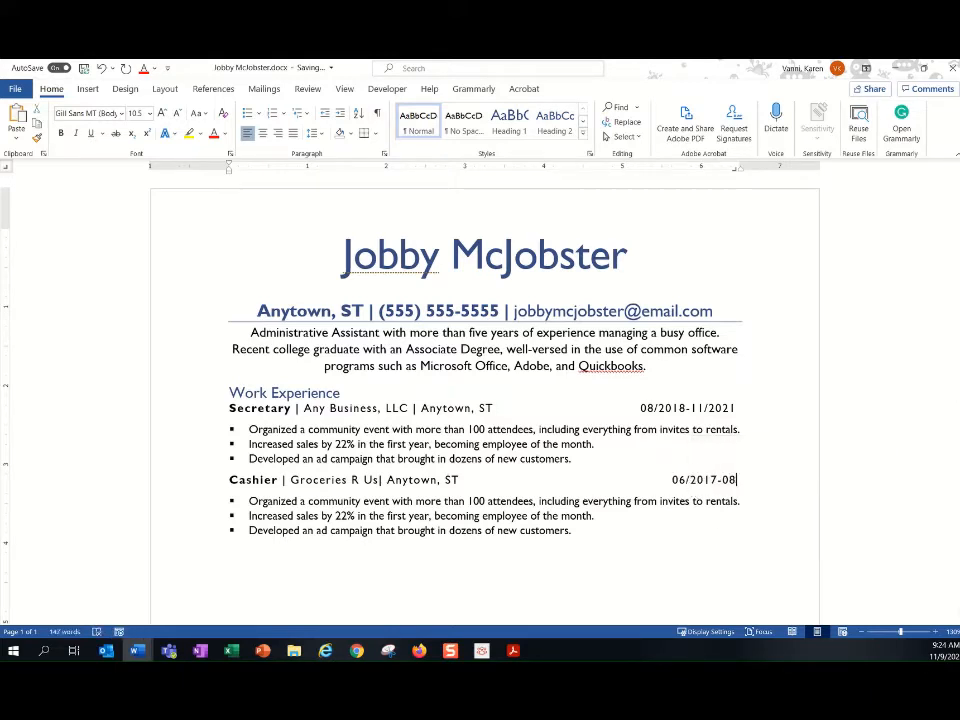
type("/2018")
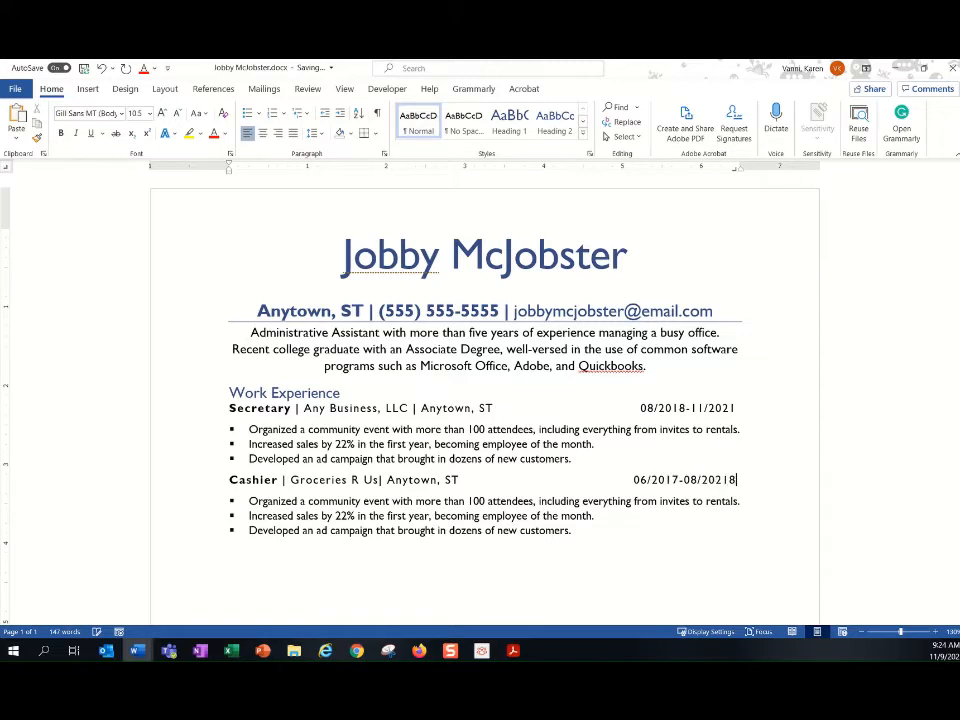
Step: Finish the Cashier end year and delete the last two Cashier bullets
left_click_drag(585, 525, 240, 520)
key("Delete")
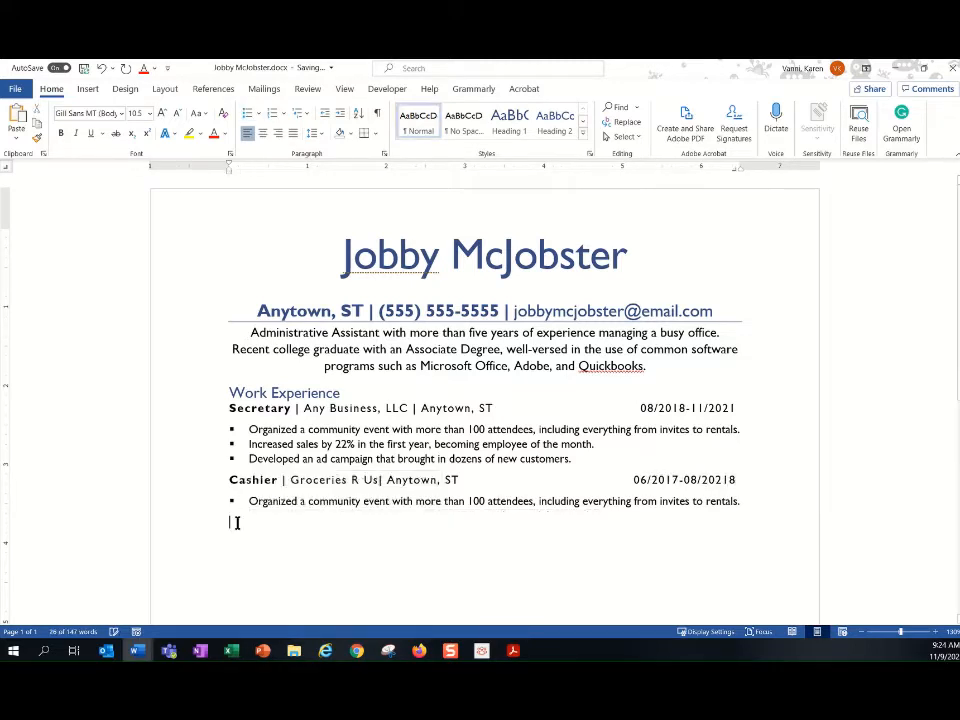
Step: Rewrite the remaining bullet as 'Highly organized, maintained a perfect cash drawer every day.'
left_click_drag(751, 501, 240, 497)
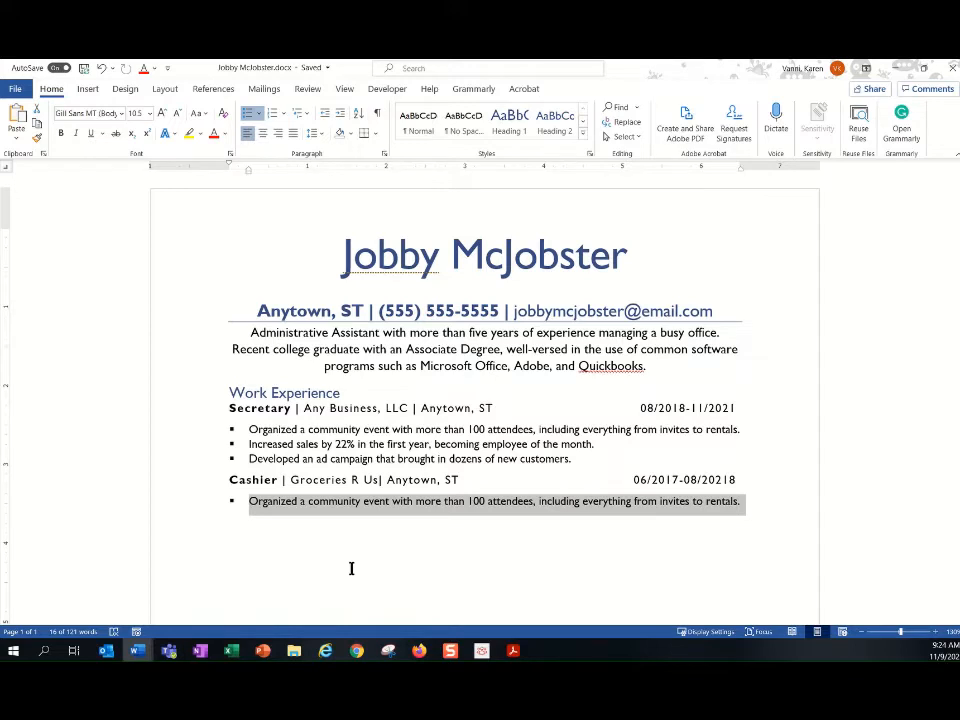
type("Hig")
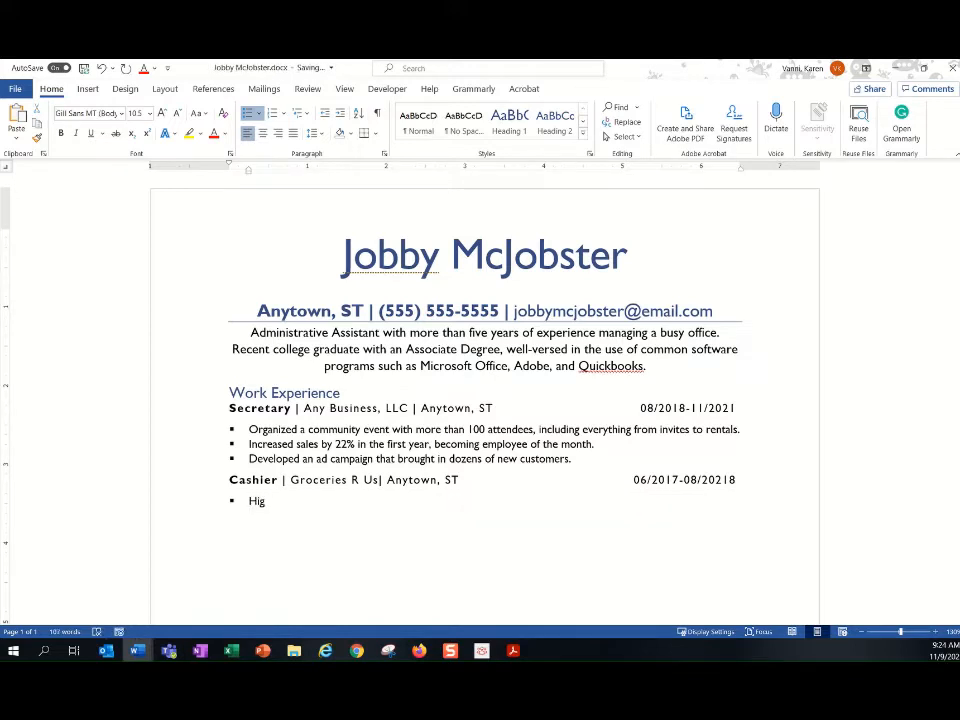
type("hly")
key("BackSpace")
type("or")
key("BackSpace")
key("BackSpace")
key("BackSpace")
key("BackSpace")
type("y")
key("BackSpace")
type("ly orgna")
key("BackSpace")
key("BackSpace")
type("anized, main")
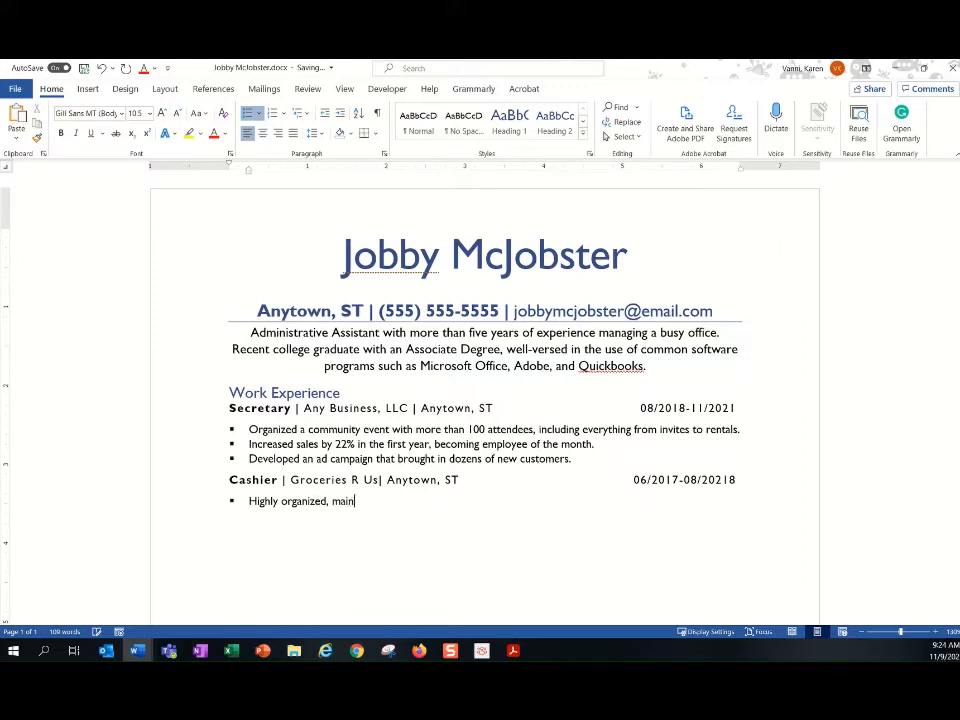
type("tained a perfect rec")
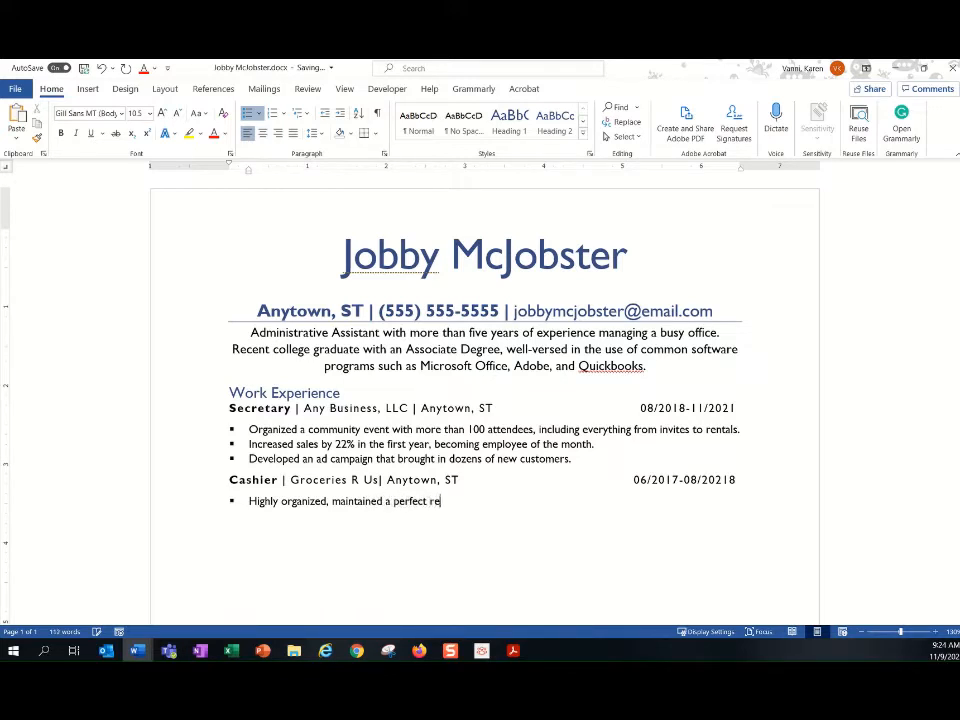
key("BackSpace")
key("BackSpace")
key("BackSpace")
type("cahs")
key("BackSpace")
key("BackSpace")
type("sh dar")
key("BackSpace")
key("BackSpace")
type("rawer every day.")
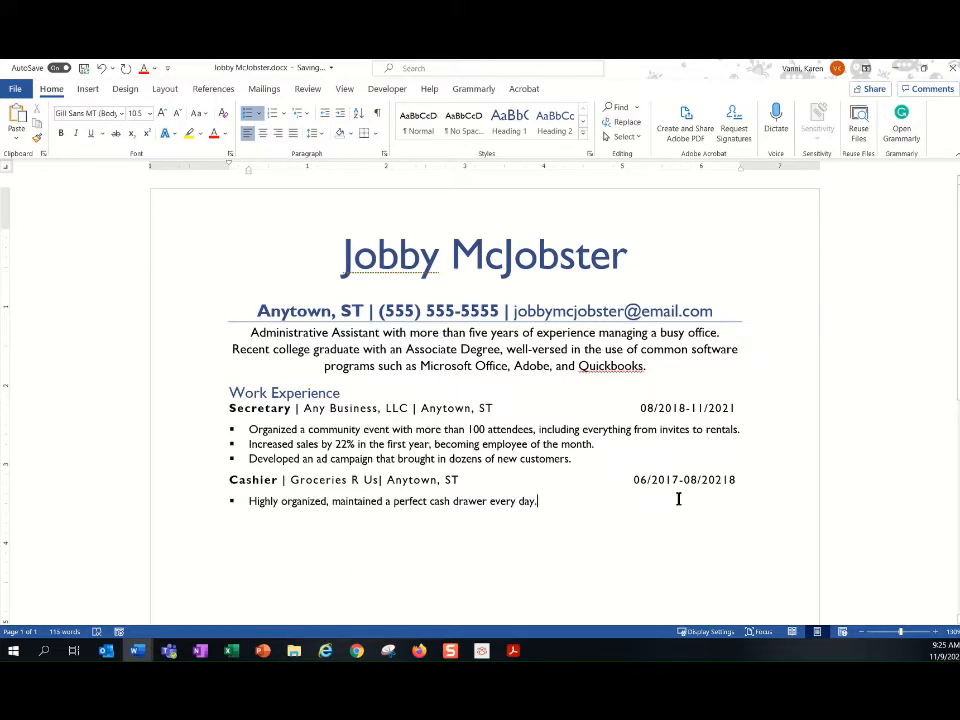
key("Return")
key("Return")
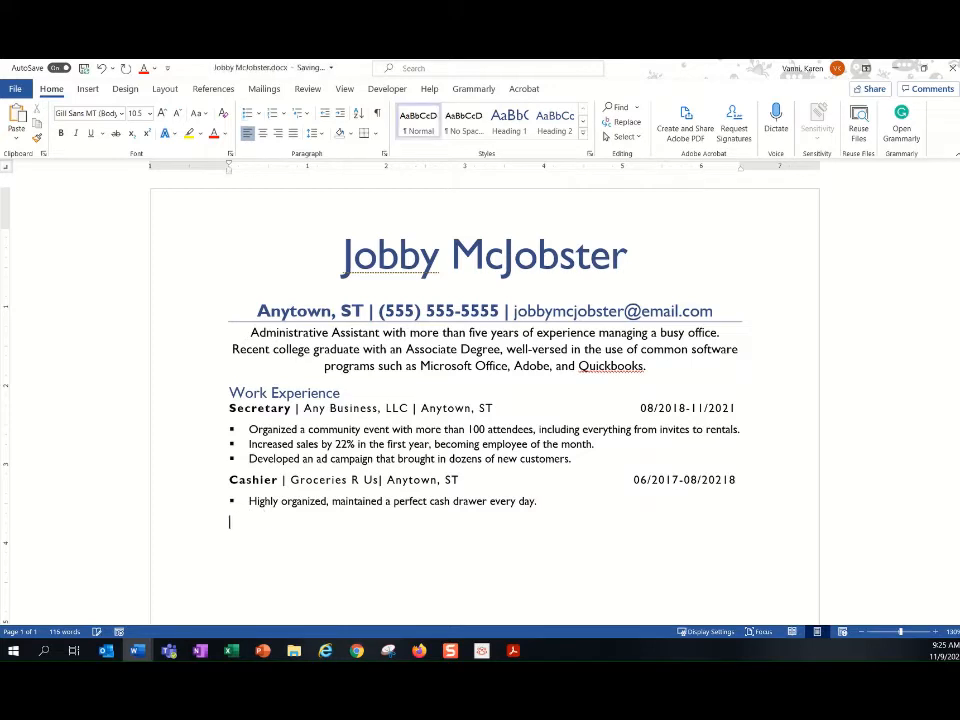
Step: Paste a third job entry below Cashier, retitle it Receptionist, and switch to PowerPoint
right_click(229, 523)
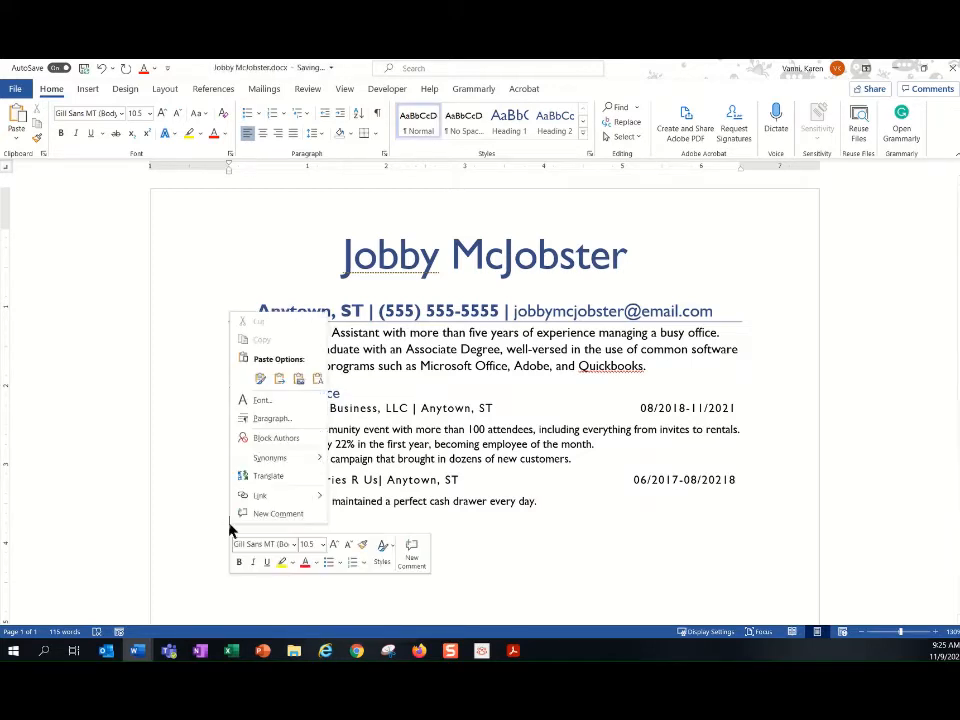
left_click(264, 378)
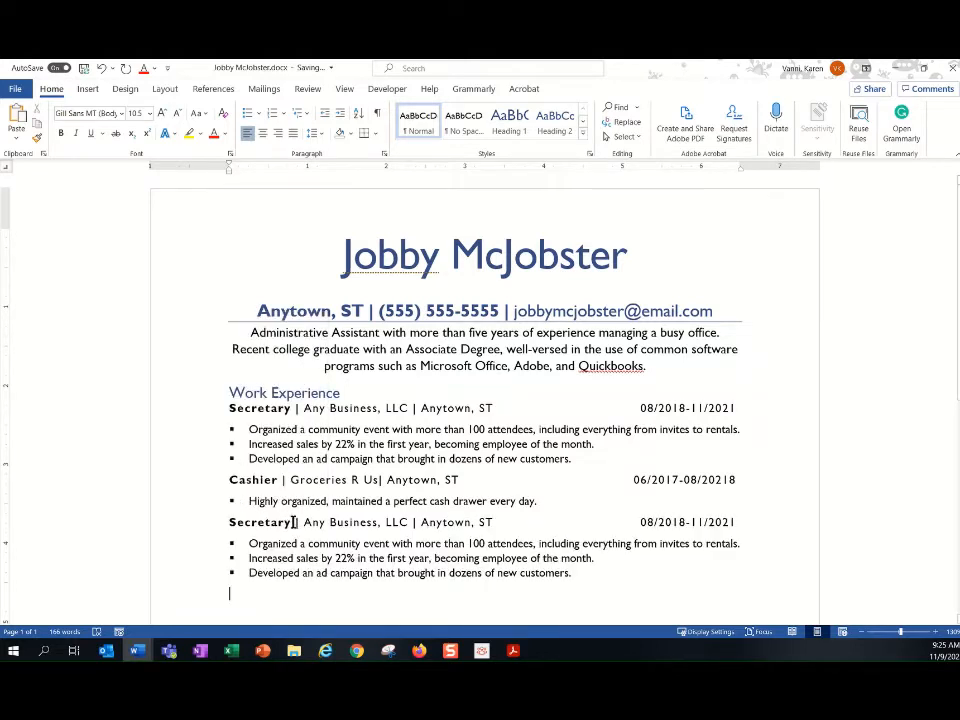
left_click_drag(294, 522, 229, 521)
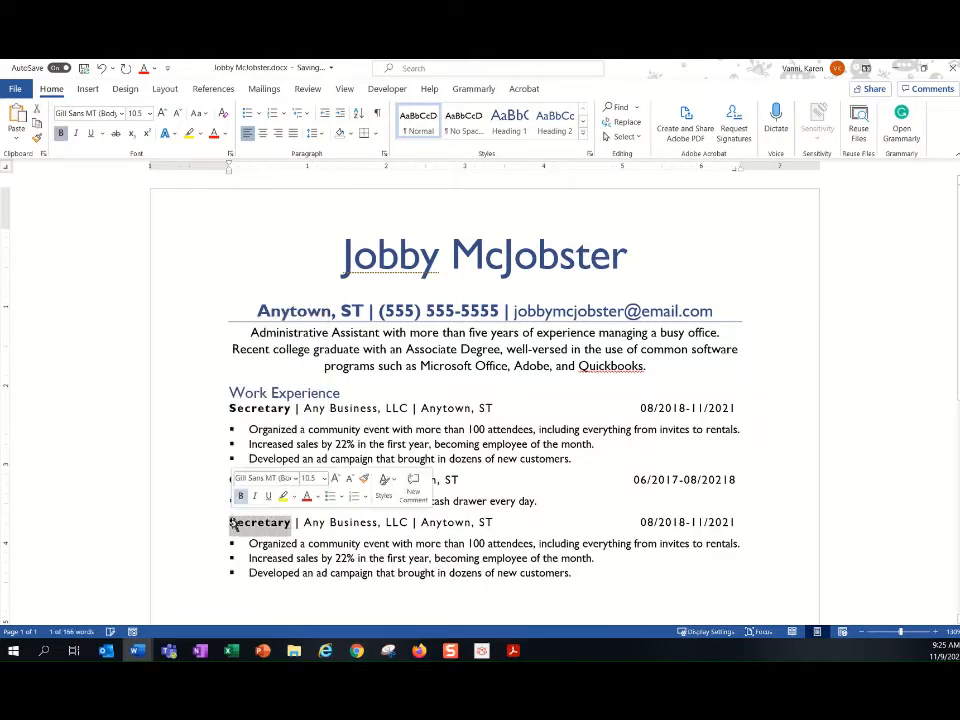
type("Recei")
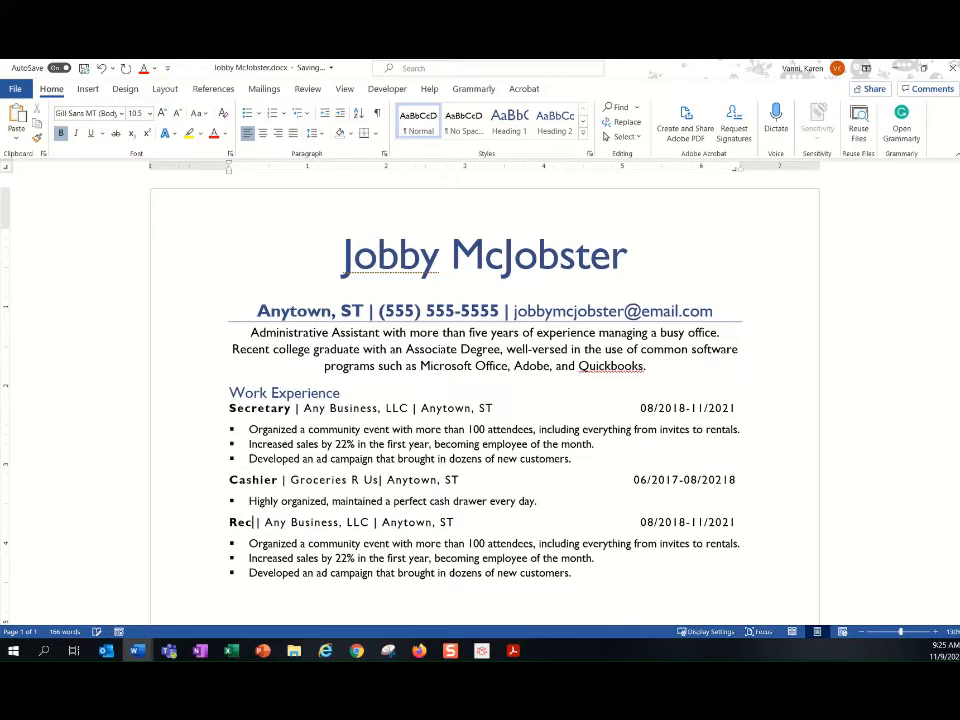
type("pt")
key("BackSpace")
key("BackSpace")
key("BackSpace")
type("ption")
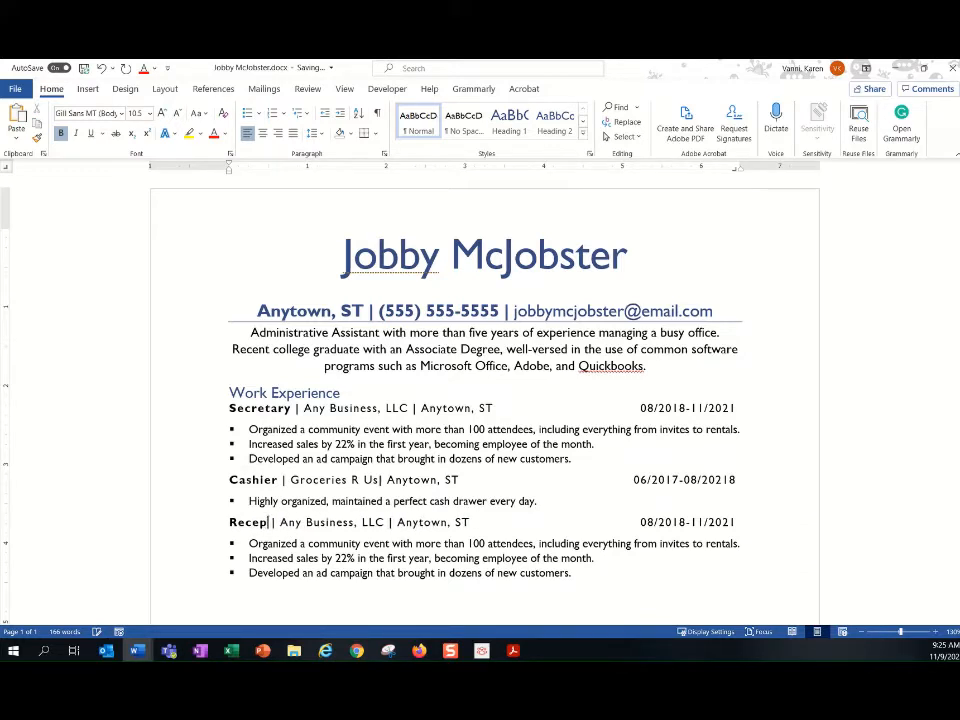
type("ist")
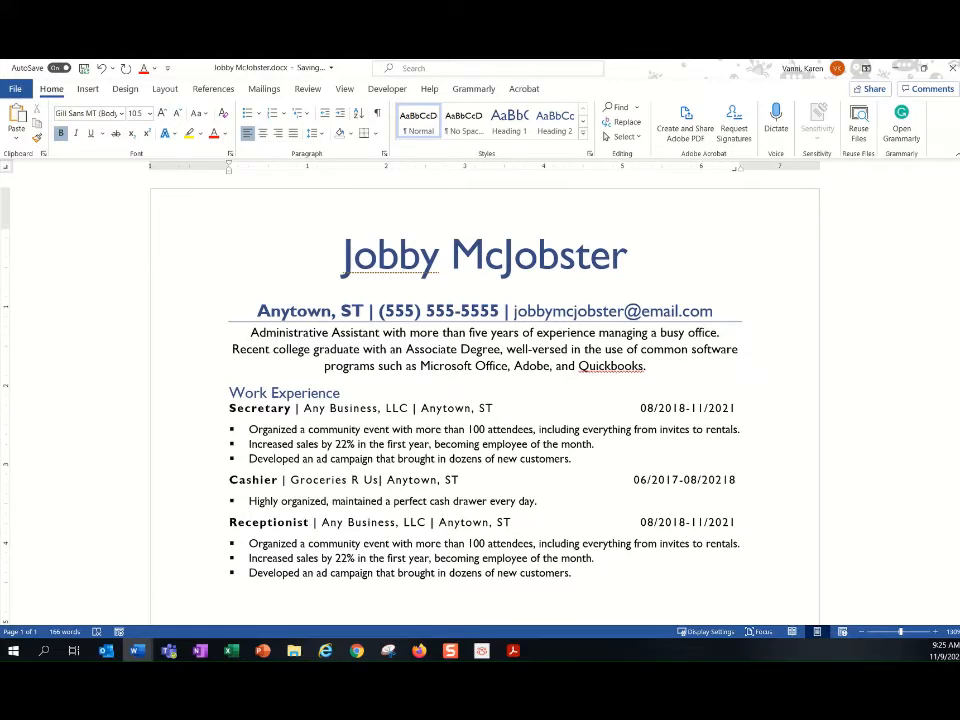
left_click(262, 650)
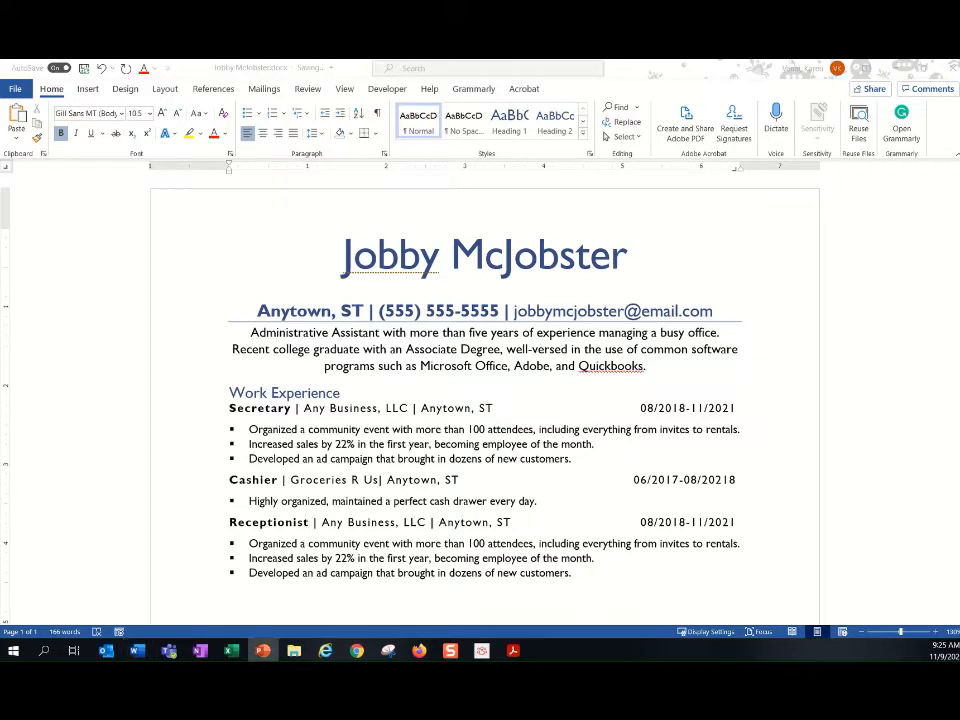
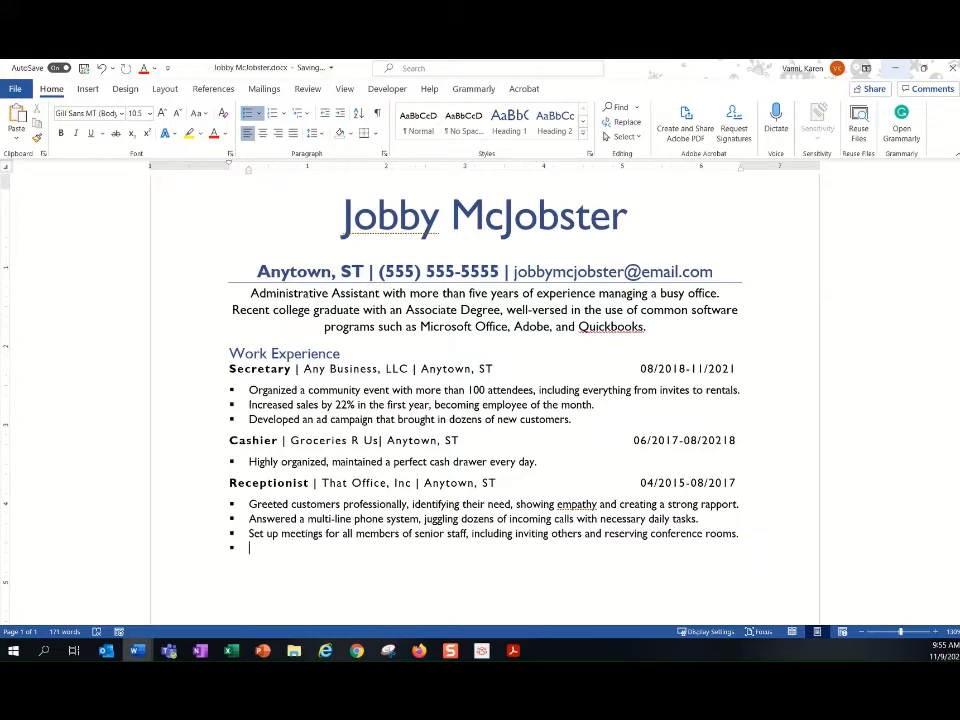
Step: Remove the leftover empty bullet after the Receptionist job's duties
key("Return")
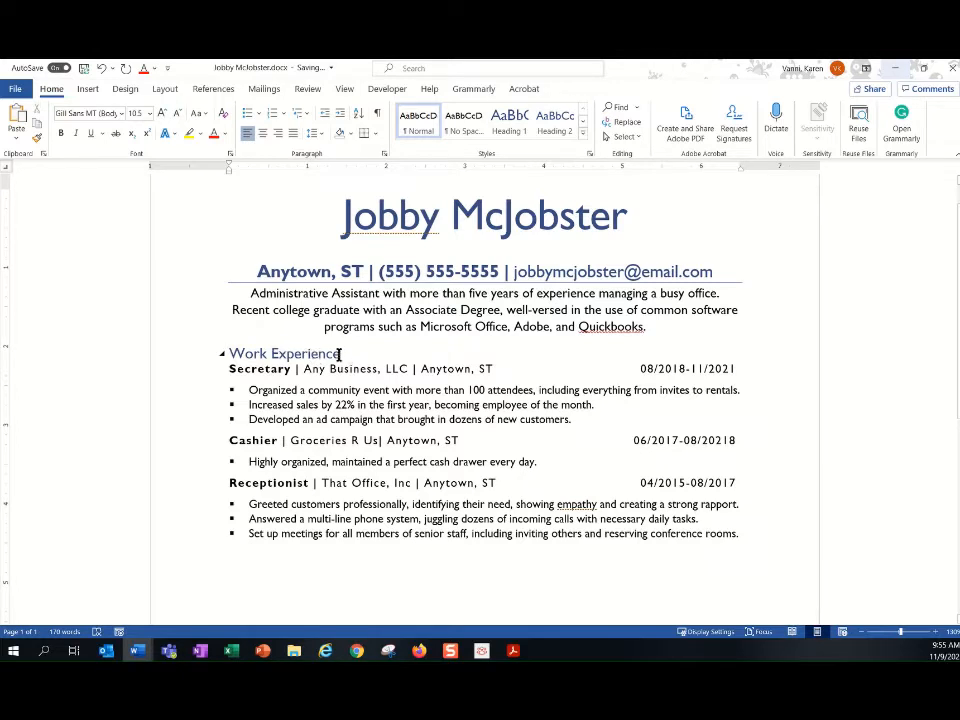
Step: Add a 'Skills & Abilities' heading below the Receptionist entry
left_click(553, 122)
key("ctrl+z")
left_click(550, 127)
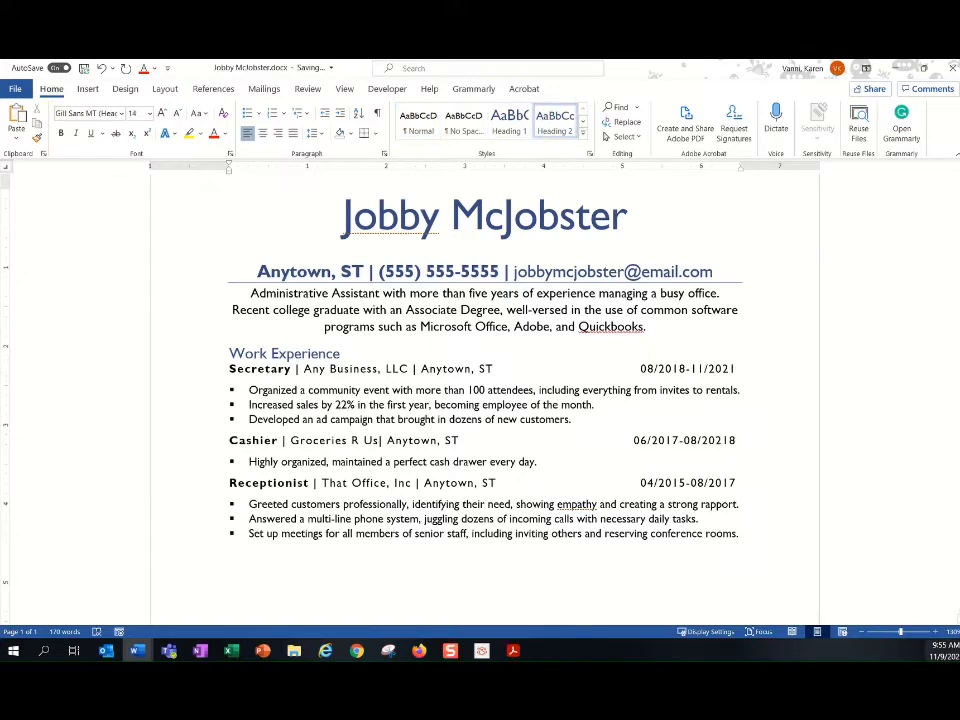
type("Skills")
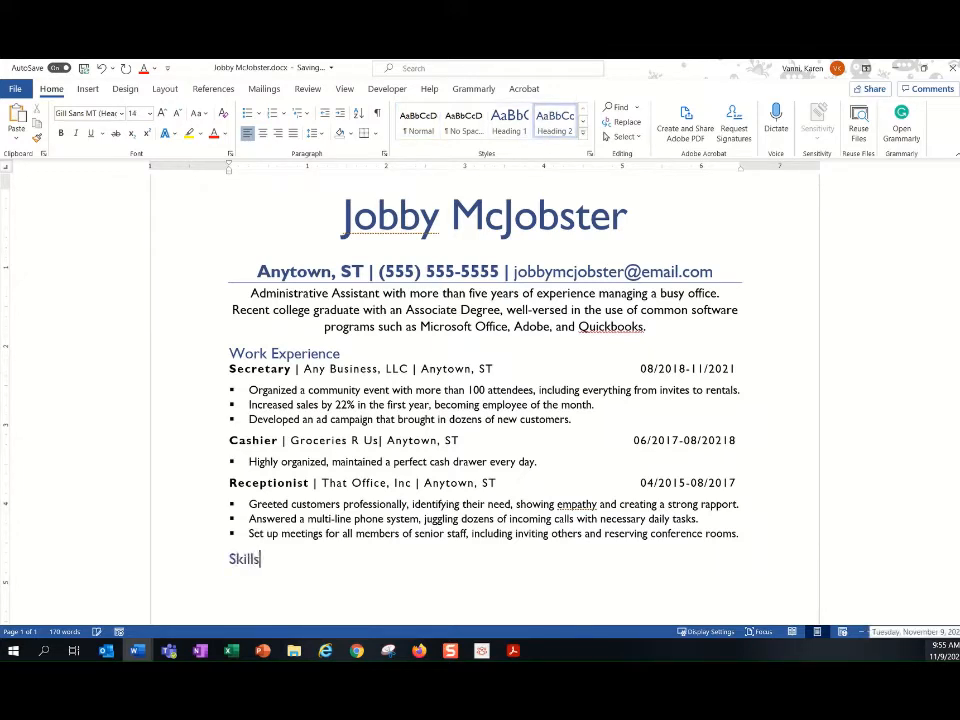
type(" & Abilities")
key("Return")
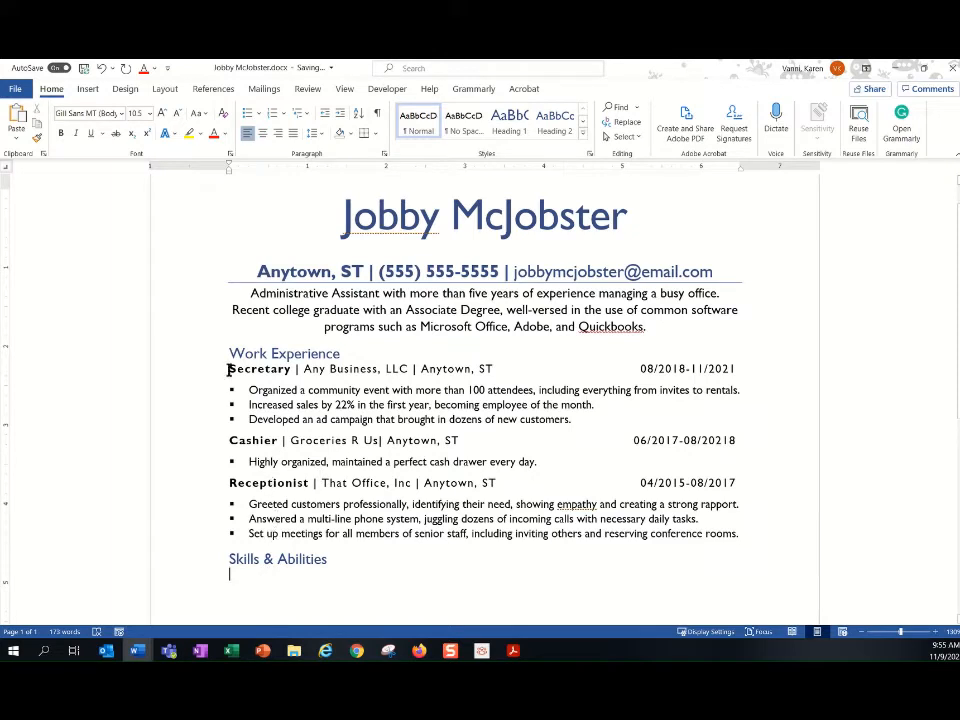
Step: Start an empty square bullet beneath the heading with the indent decreased
left_click(257, 113)
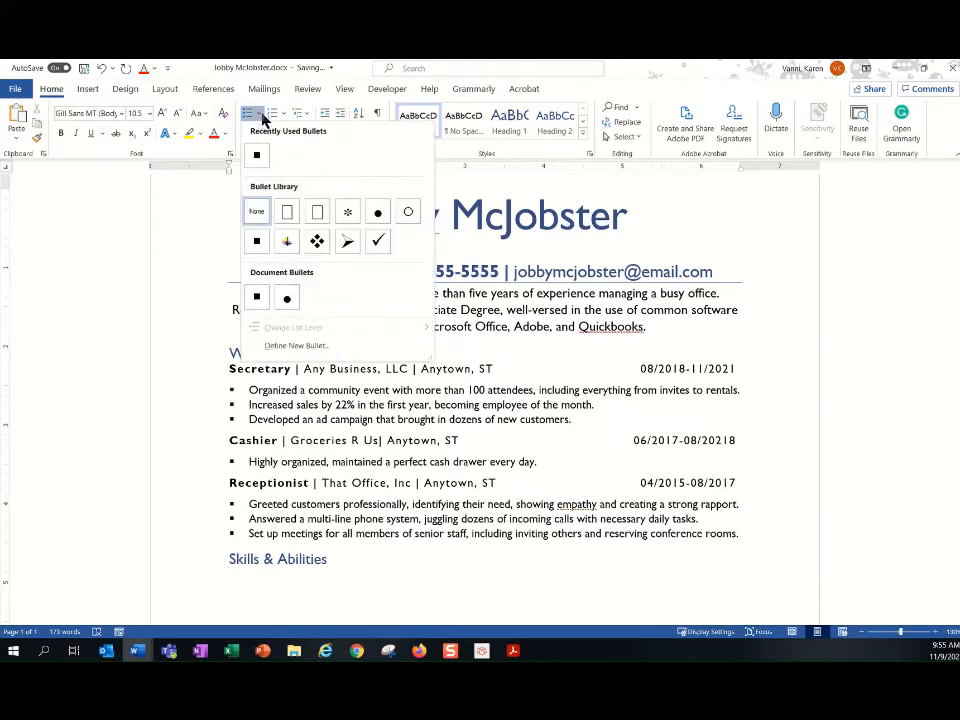
left_click(250, 244)
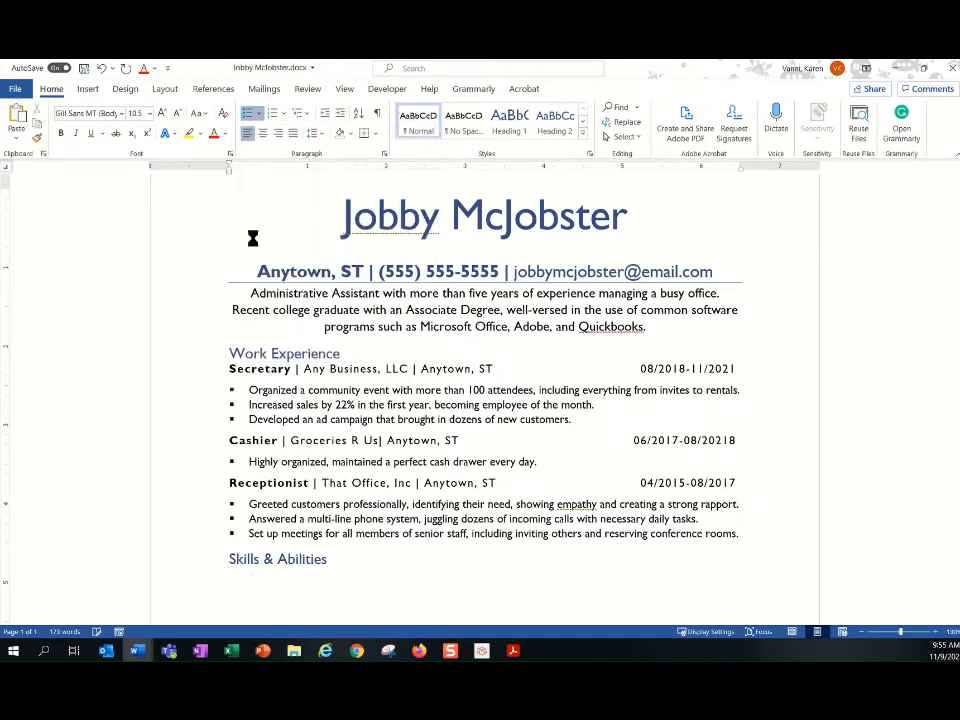
left_click(325, 114)
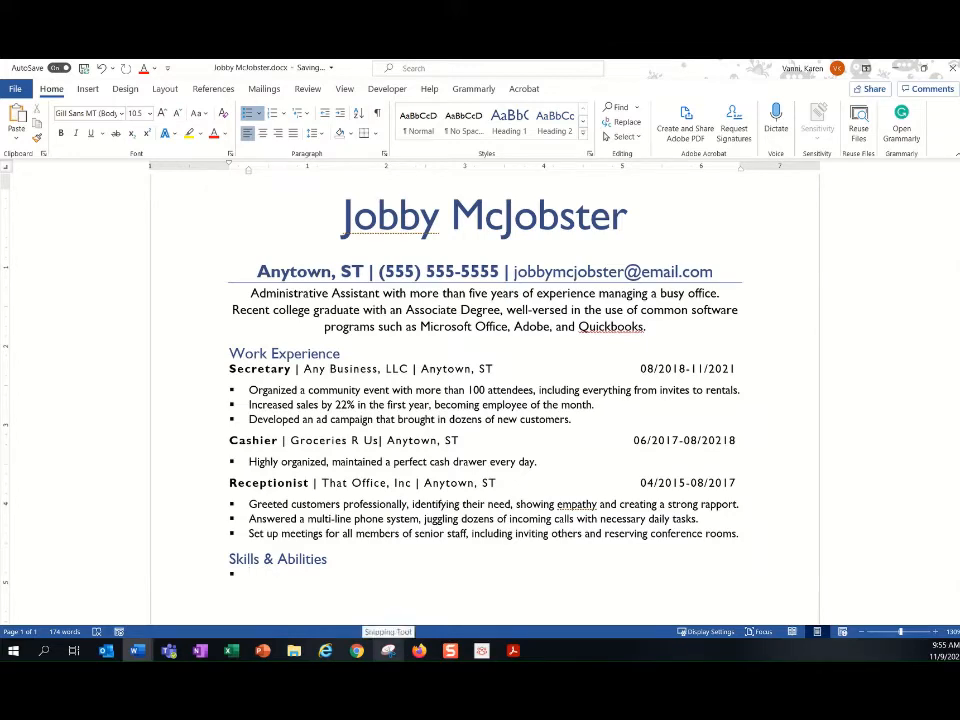
mouse_move(356, 650)
left_click(412, 624)
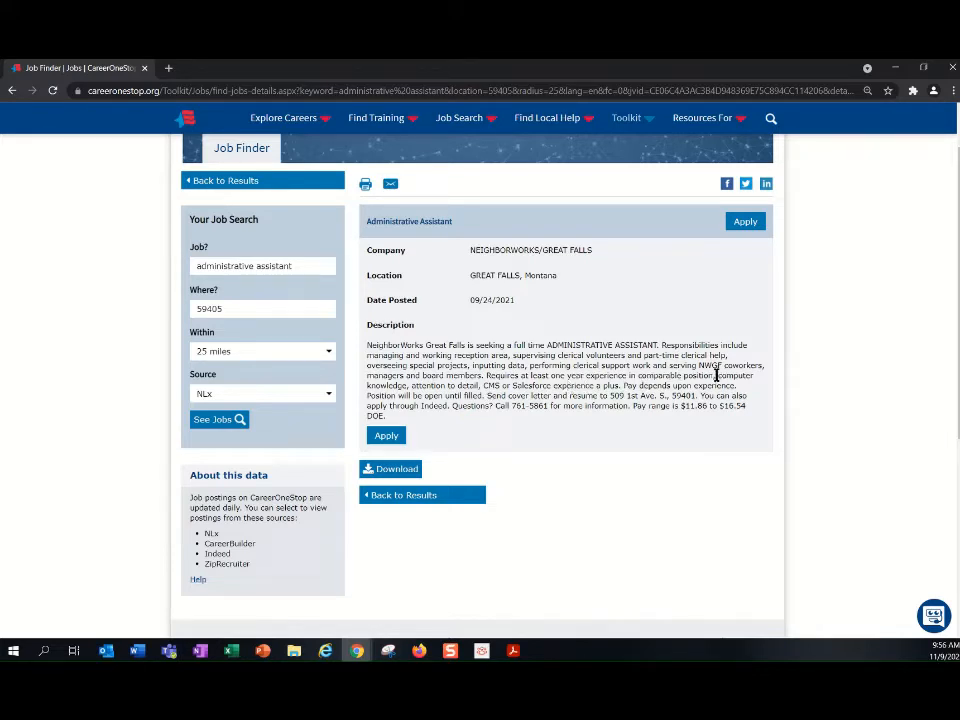
left_click_drag(717, 373, 622, 392)
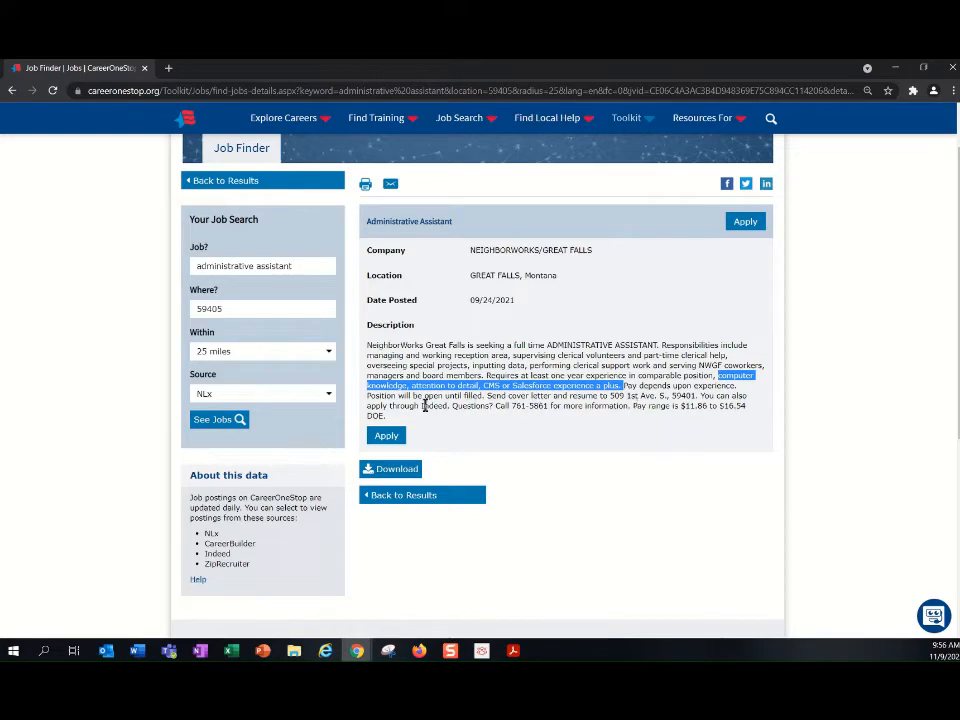
left_click(895, 68)
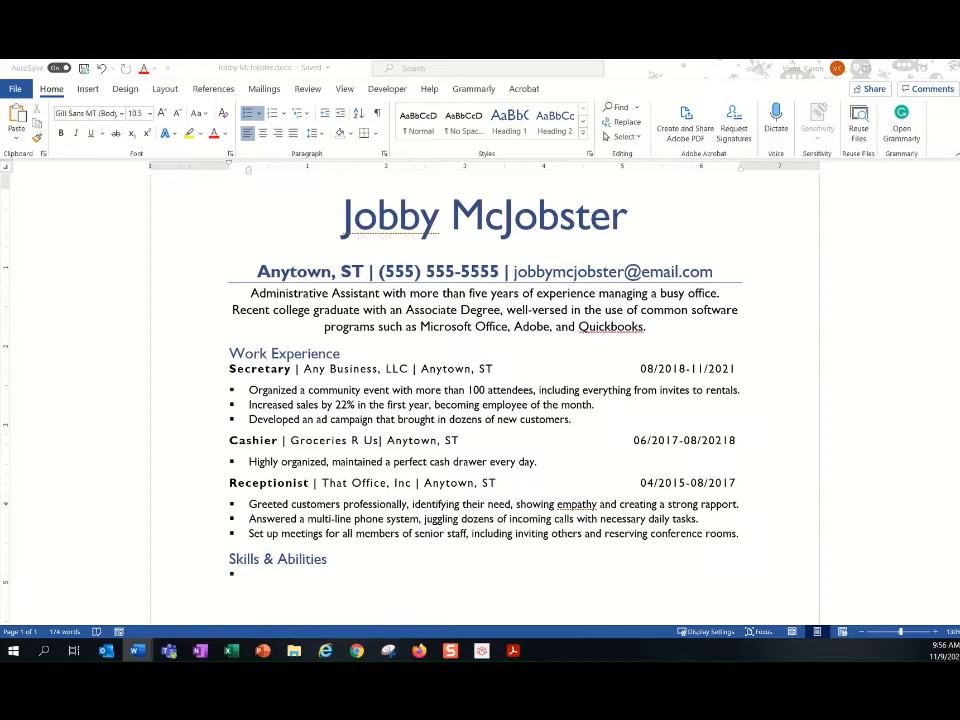
Step: Paste the Computer Knowledge and Salesforce Experience skill bullets under Skills & Abilities
left_click(242, 575)
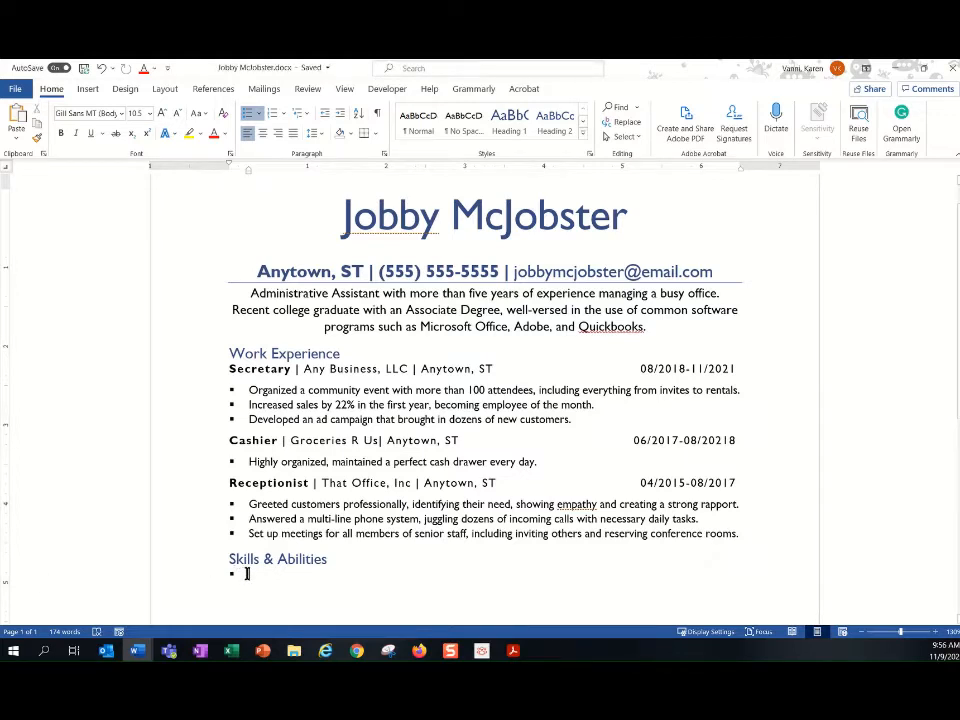
type("Computer Knowledge:  Comfortable using various computer programs including MS Office, Adobe, and different Customer Management Systems (CMS).")
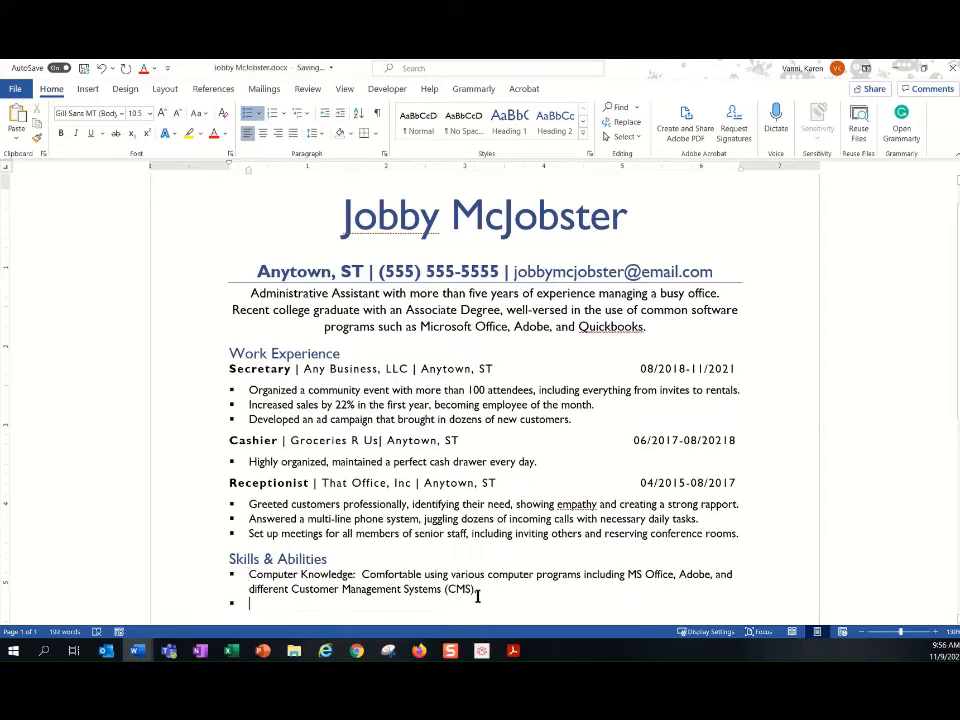
scroll(578, 587, "down", 1)
scroll(578, 587, "down", 2)
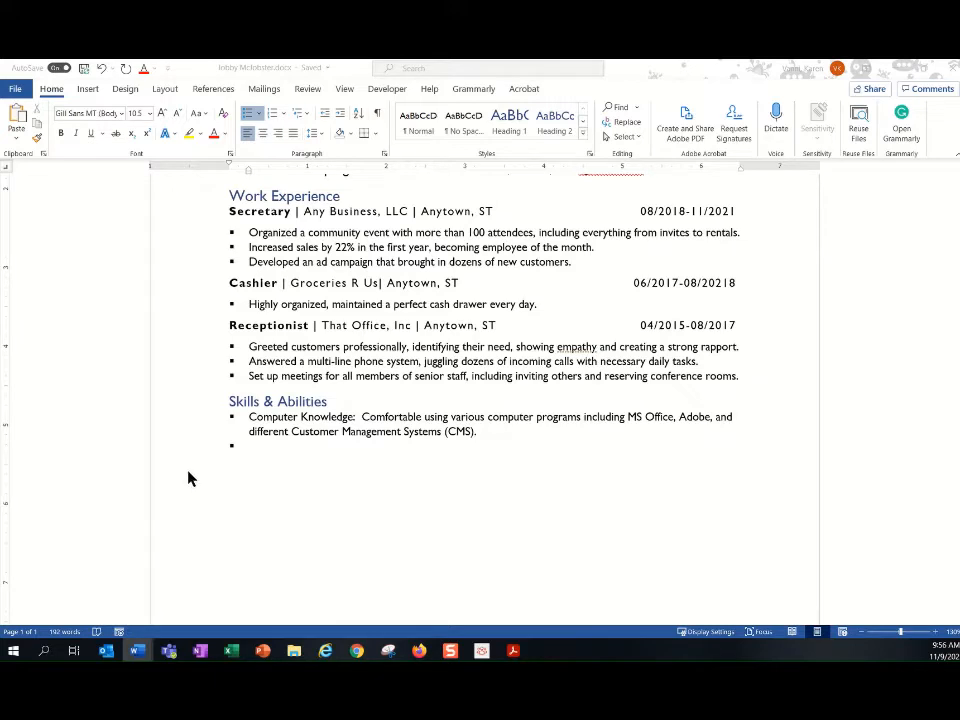
left_click(251, 445)
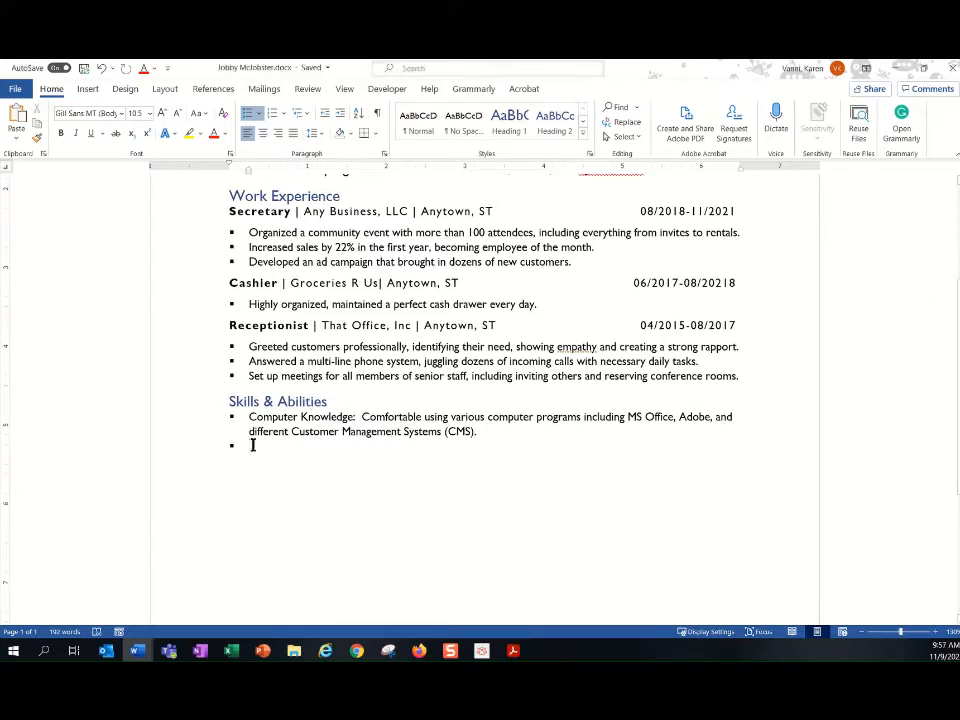
type("Salesforce Experience:  Nearly three years of experience using Salesforce to manage customer information.")
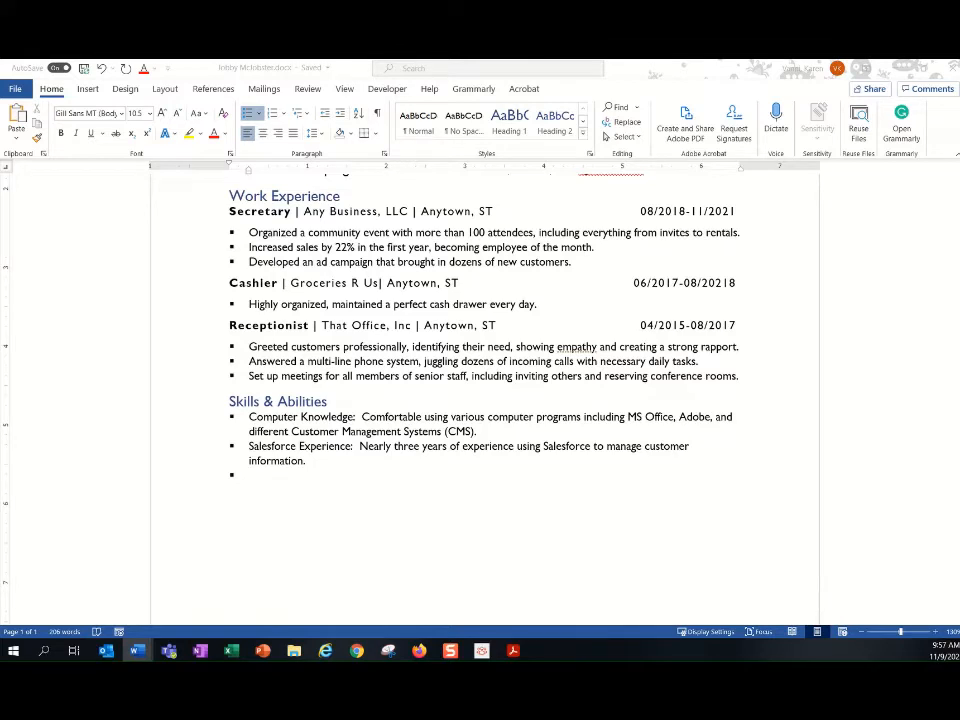
left_click(248, 471)
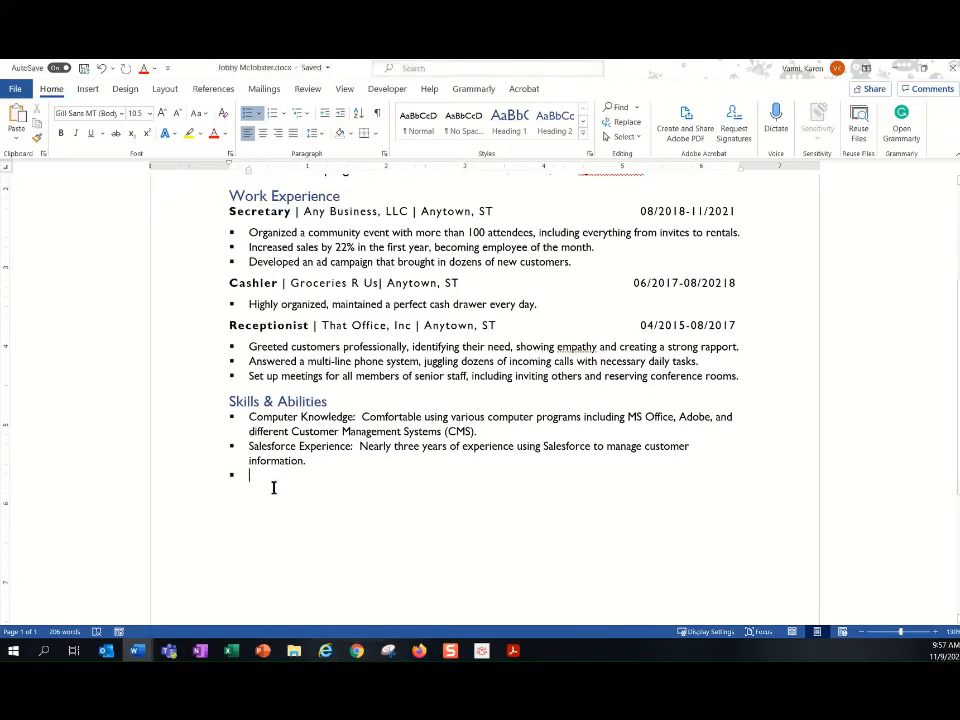
left_click(357, 651)
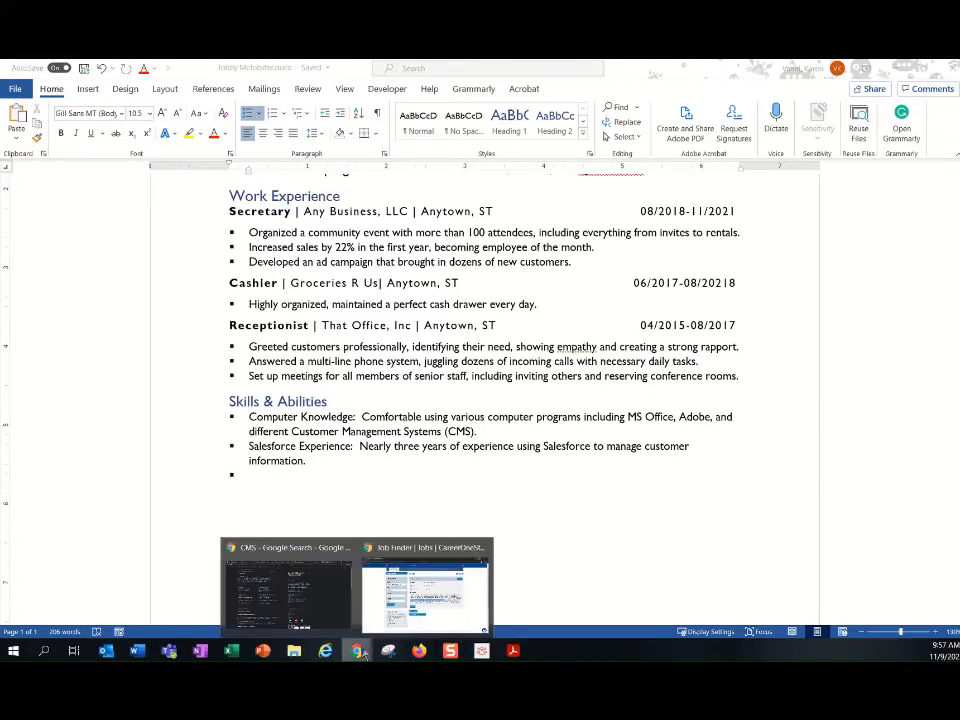
Step: Check the Administrative Assistant posting, then paste Attention to Detail and Collaboration skill bullets
left_click(474, 593)
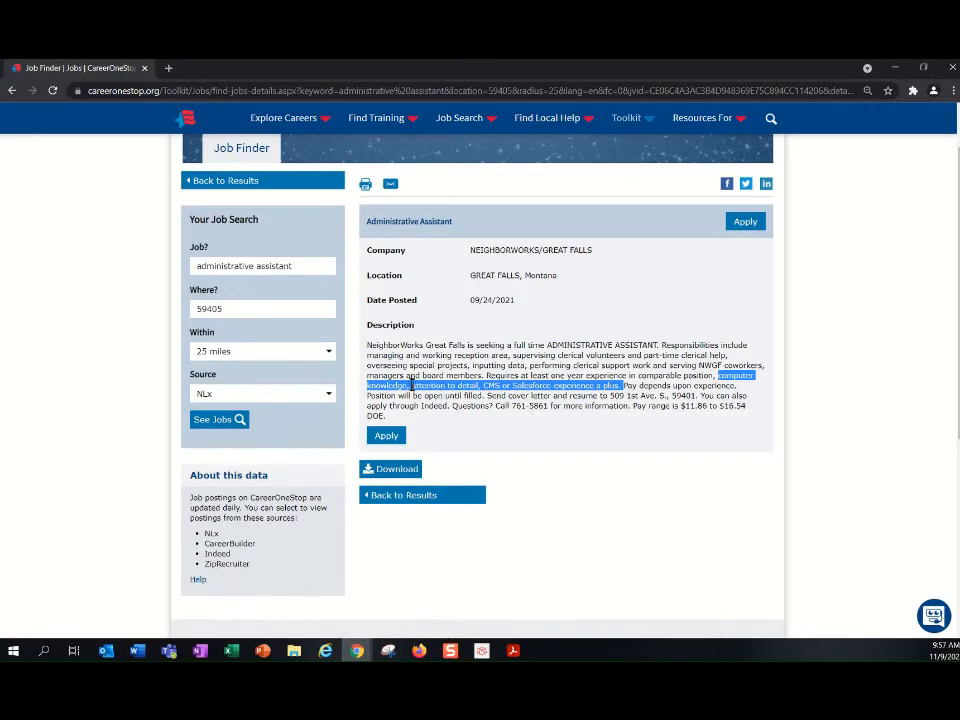
left_click(895, 67)
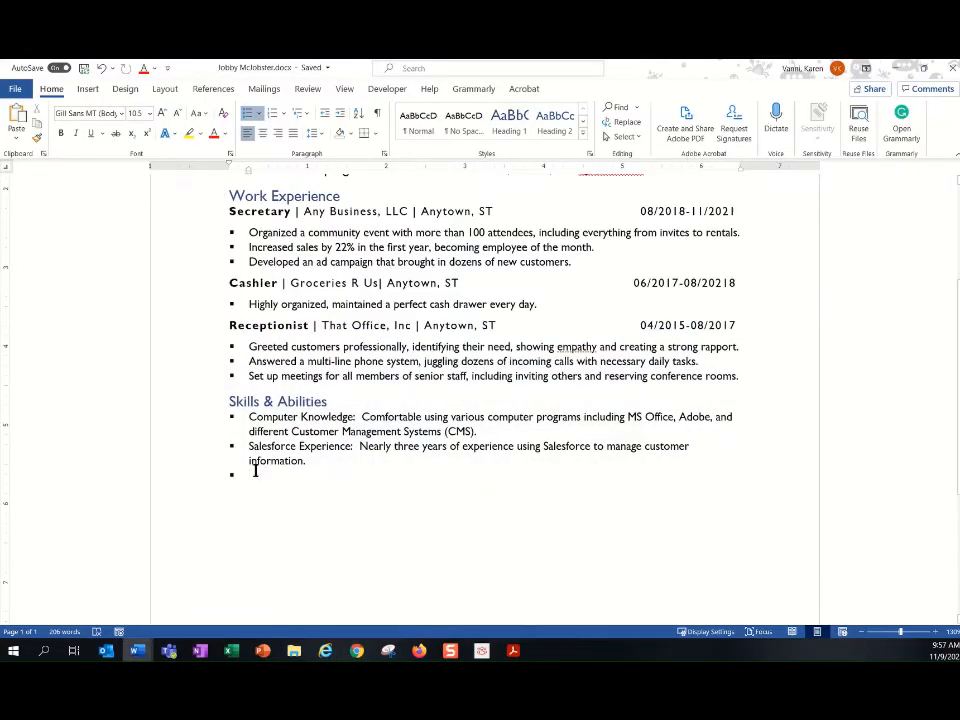
type("Attention to Detail:  Regularly scheduled and organized all aspects of monthly team meetings, including inviting special guests, ordering food, and basic IT troubleshooting as needed.")
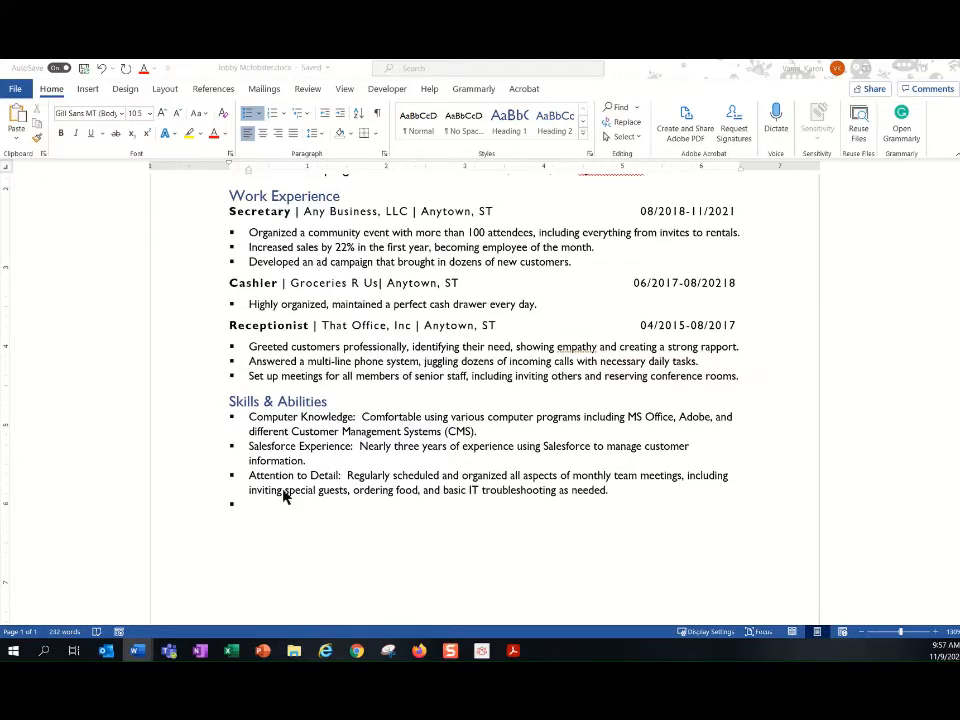
left_click(250, 506)
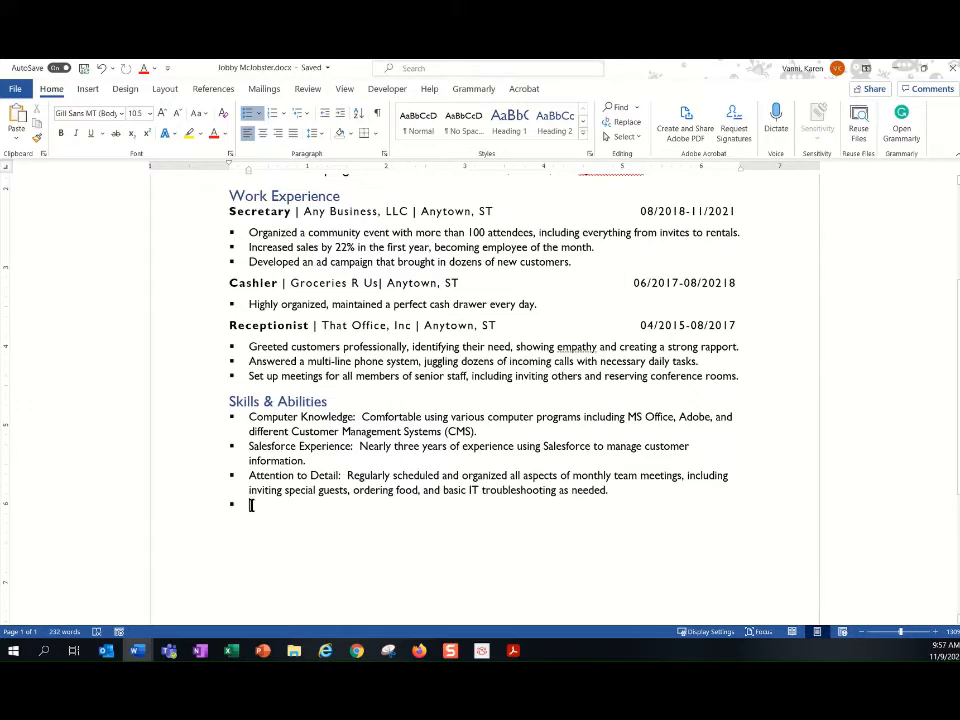
type("Collaboration:  Worked with customers, co-workers, management, and community partners to ensure the needs of the community were identified, working with management to develop ways to meet those needs.")
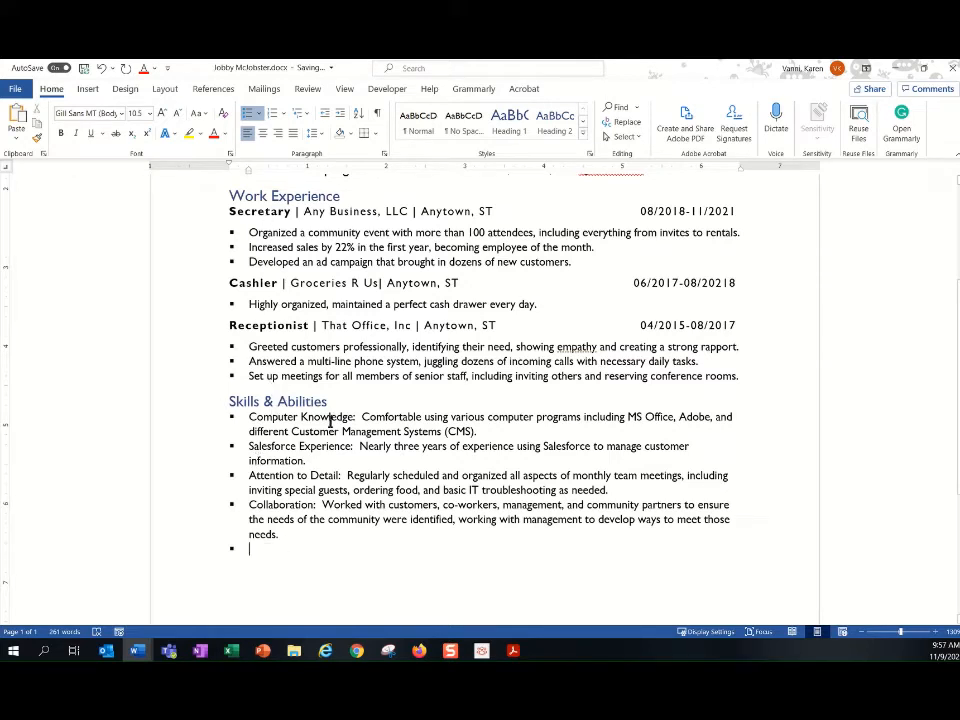
Step: Bold the Computer Knowledge, Salesforce Experience, Attention to Detail and Collaboration labels
left_click_drag(358, 417, 249, 418)
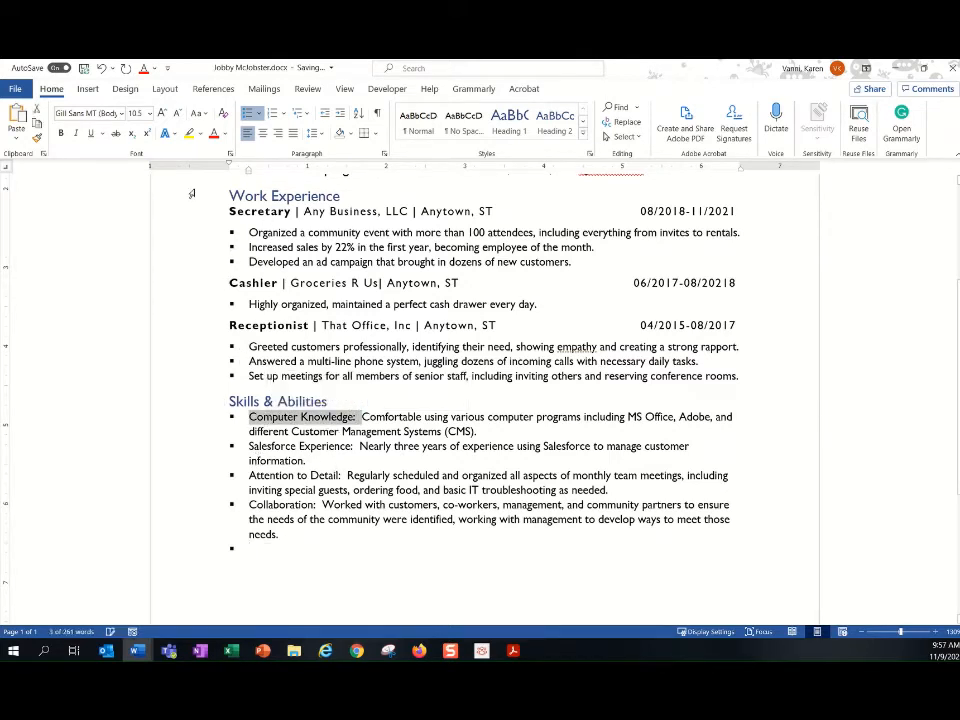
left_click(60, 133)
left_click_drag(357, 446, 249, 446)
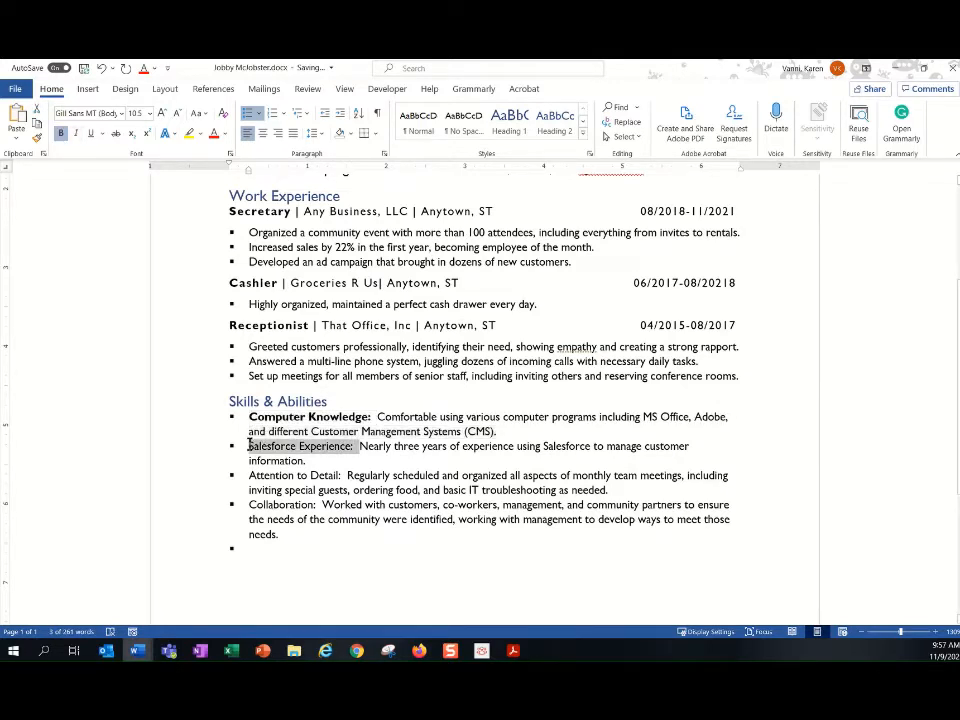
left_click(60, 133)
left_click_drag(343, 476, 184, 476)
left_click(60, 133)
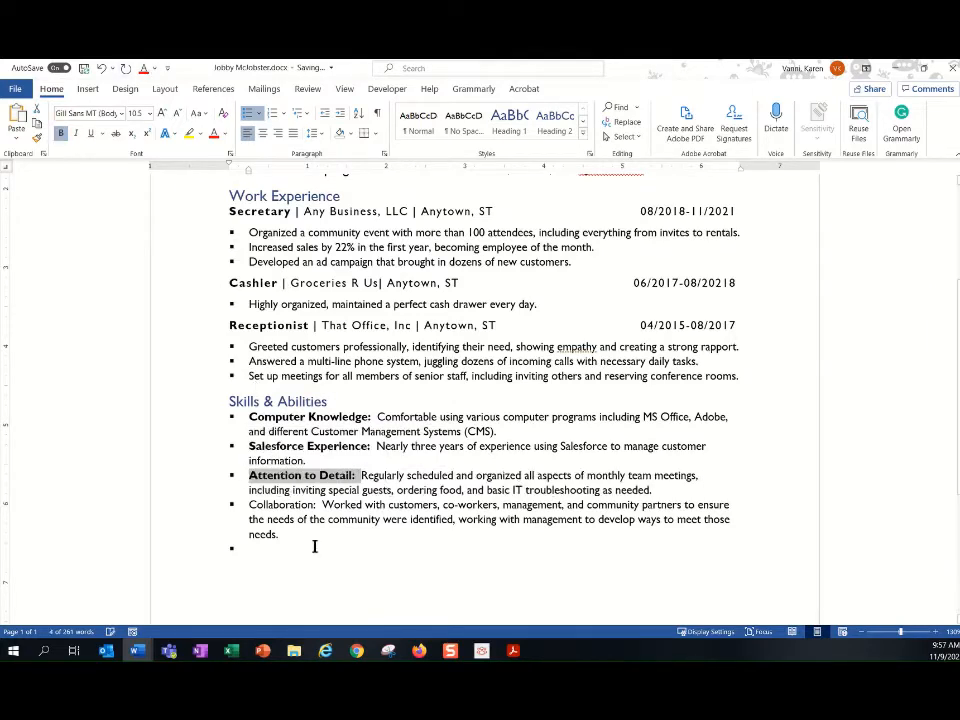
left_click_drag(316, 505, 248, 506)
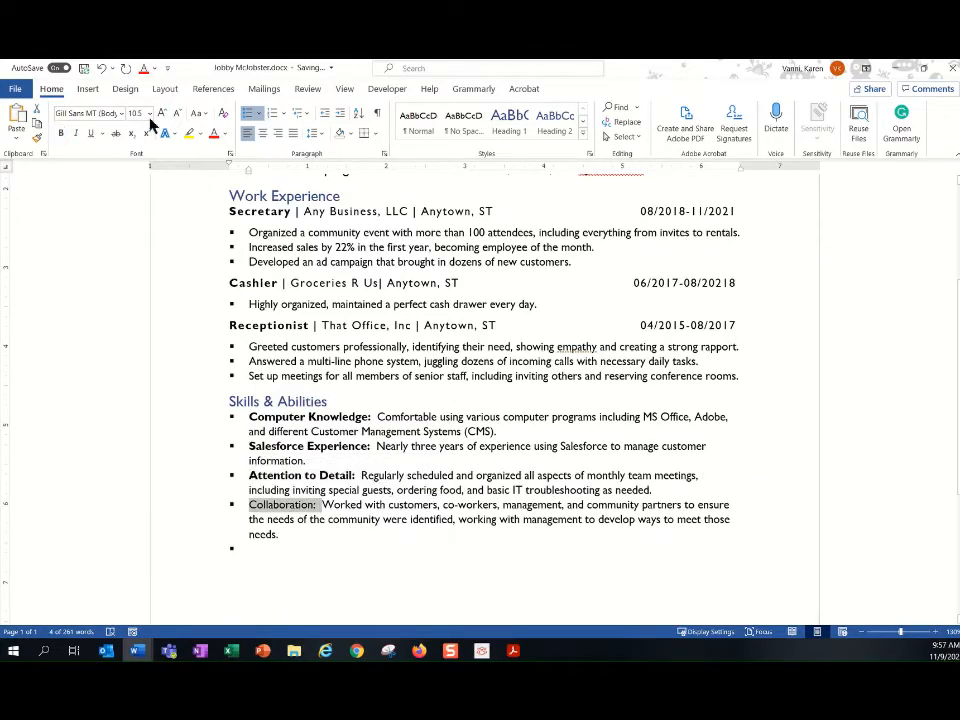
left_click(60, 133)
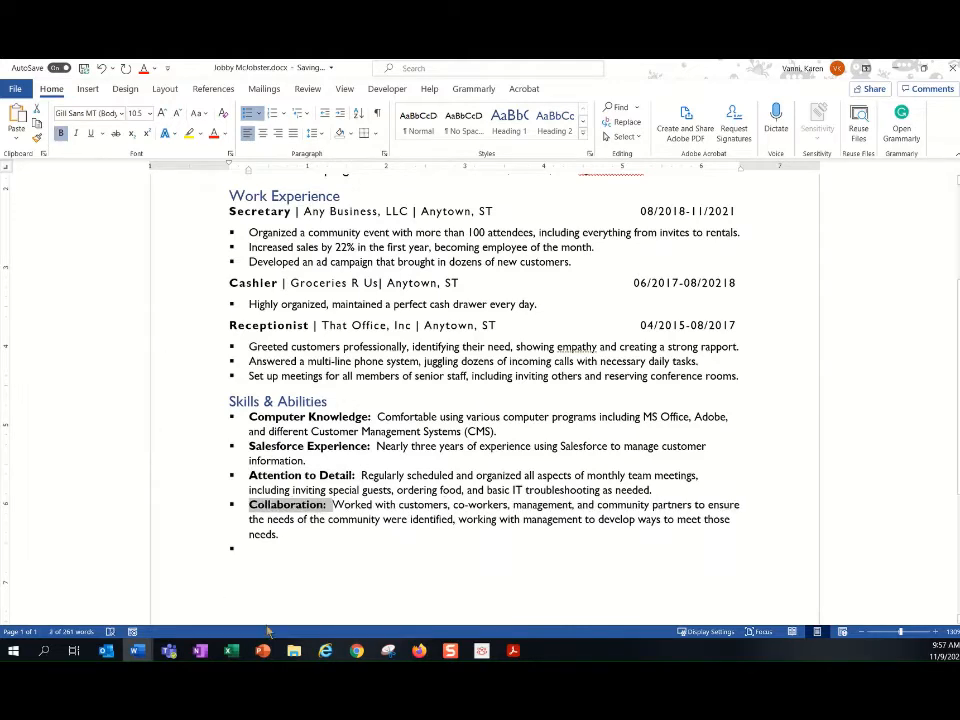
Step: Remove the empty last bullet and advance the slideshow to 'Finding the Right Words'
left_click(252, 547)
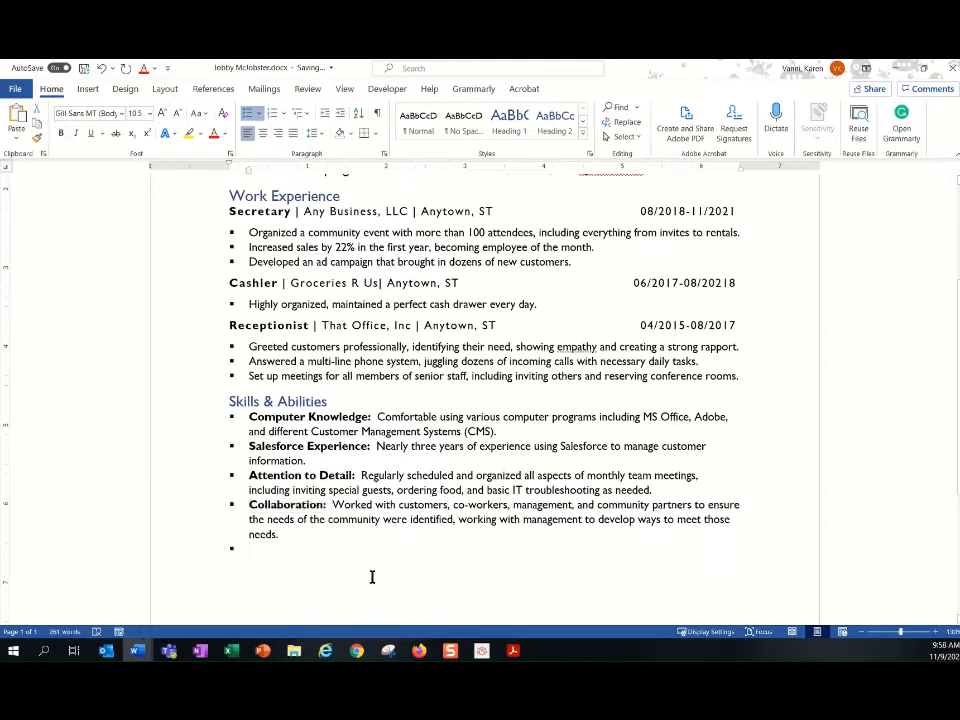
key("BackSpace")
key("BackSpace")
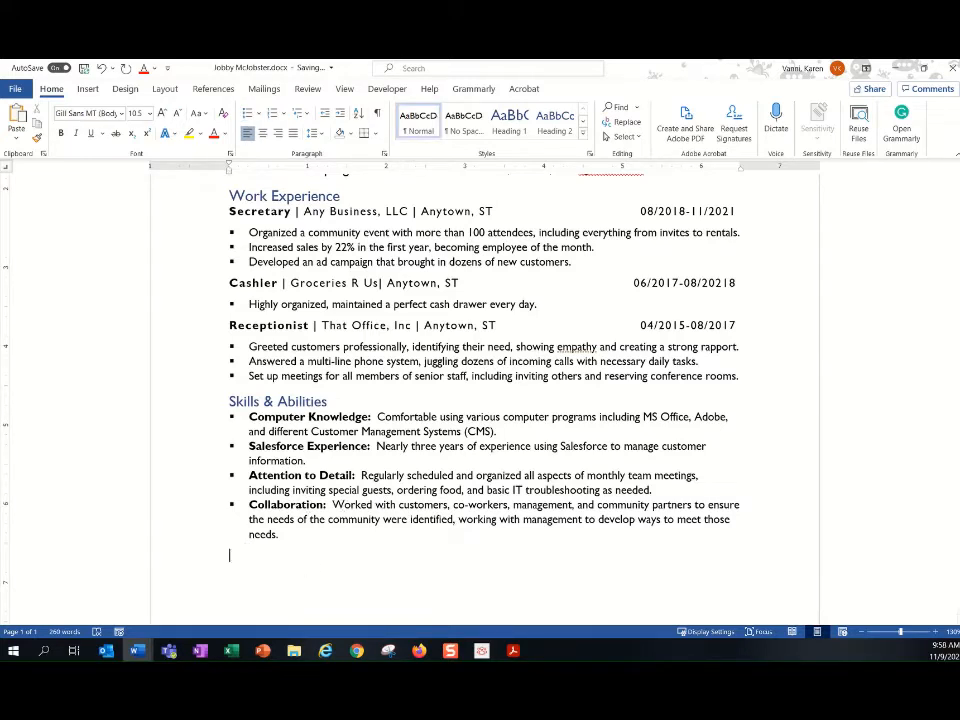
key("alt+Tab")
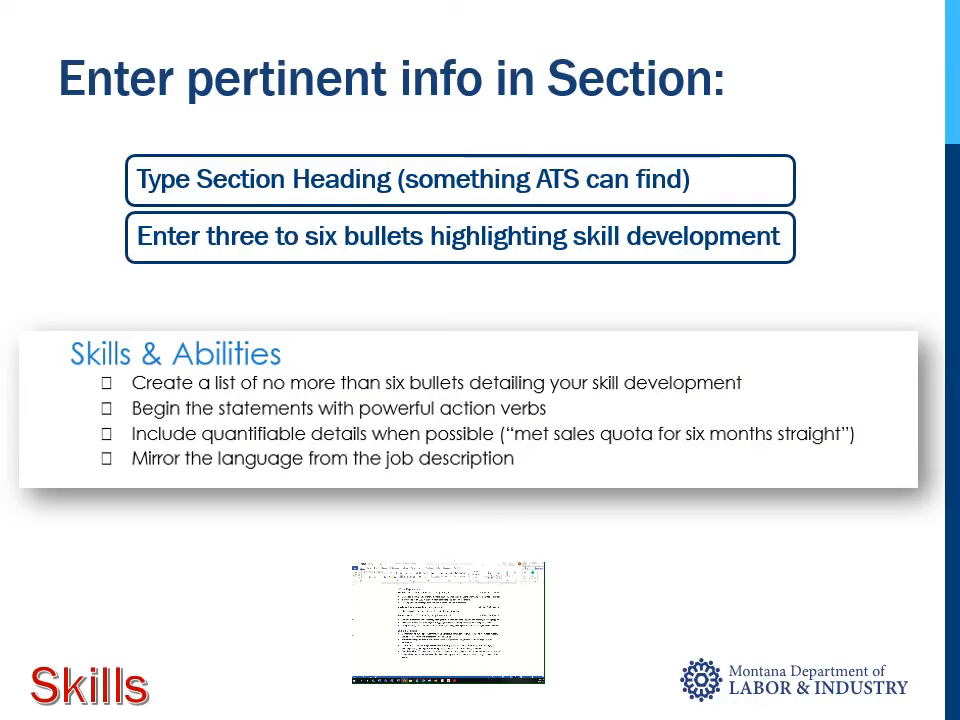
key("Right")
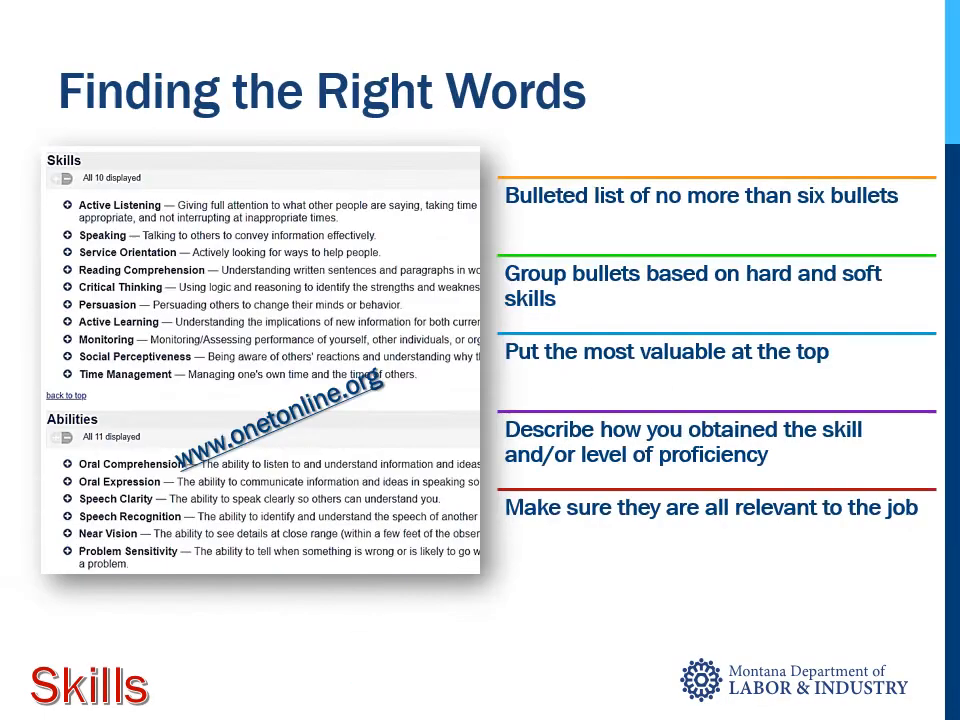
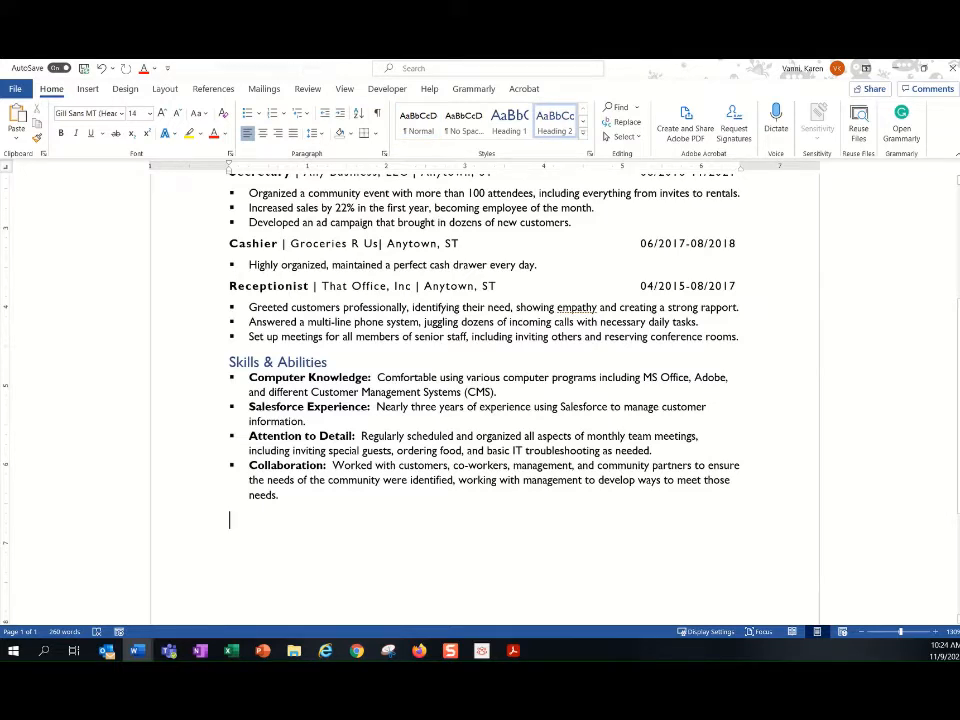
Step: Type the Education heading with a blank line below it, and select the Cashier job line for copying
type("Education")
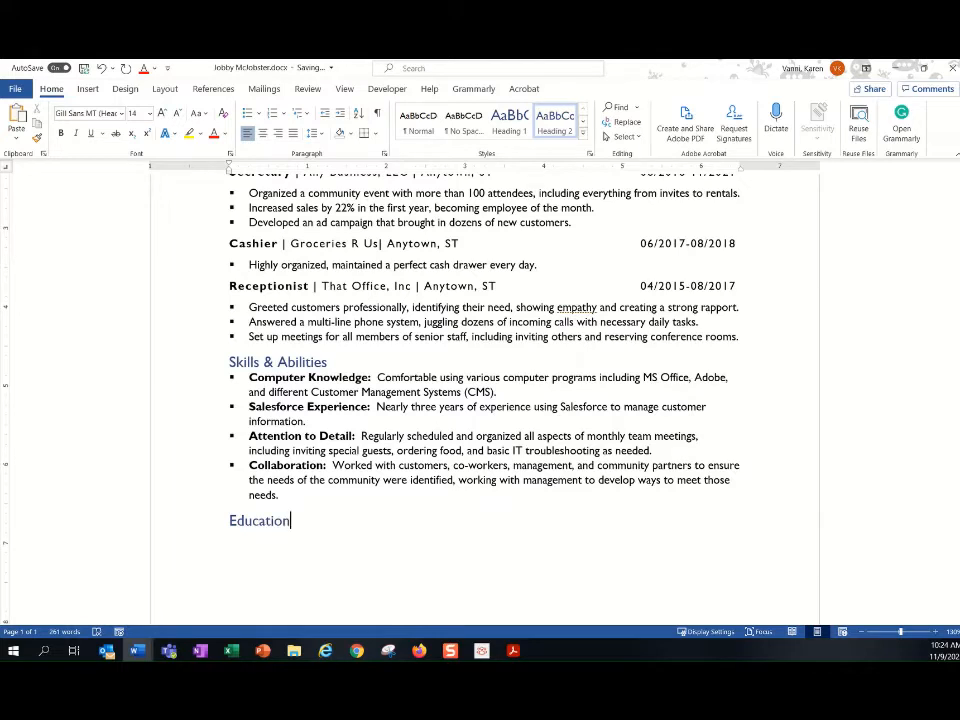
key("Return")
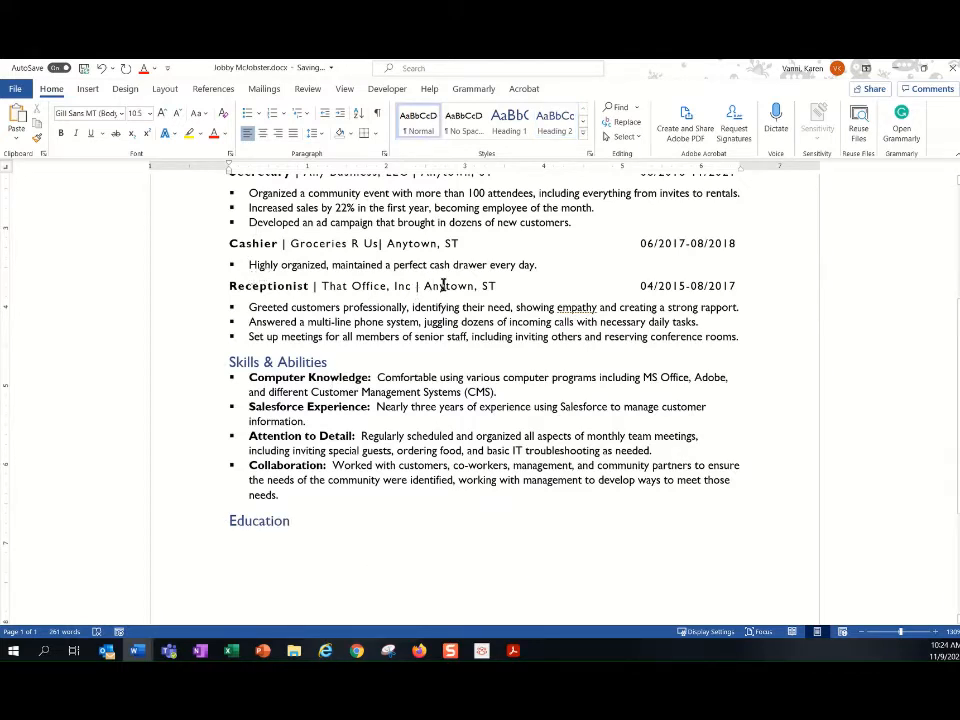
scroll(431, 291, "up", 2)
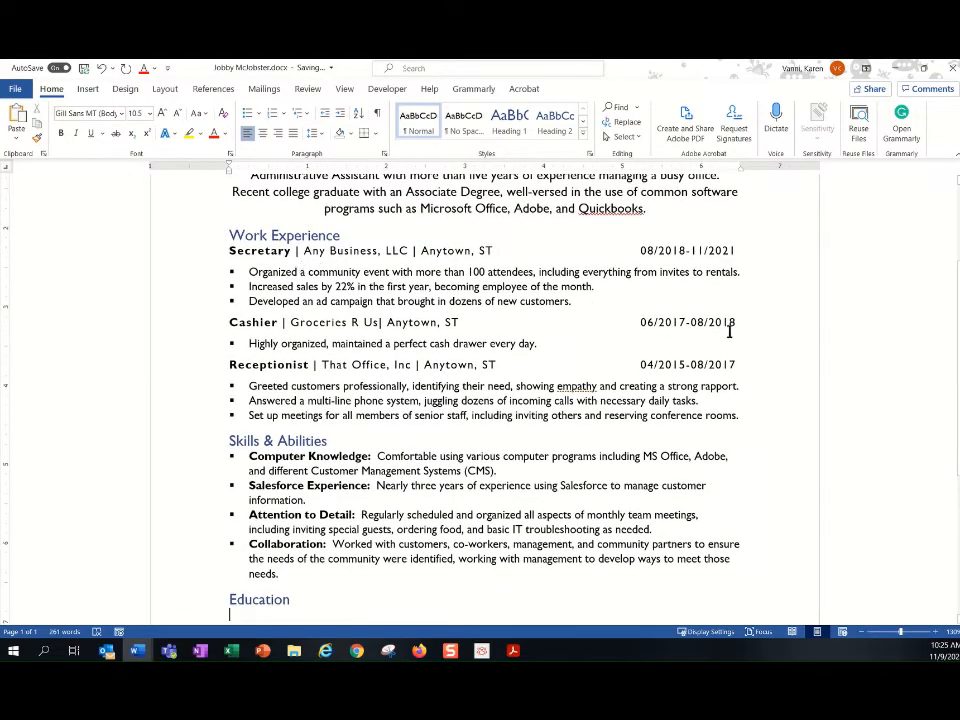
left_click_drag(738, 319, 219, 321)
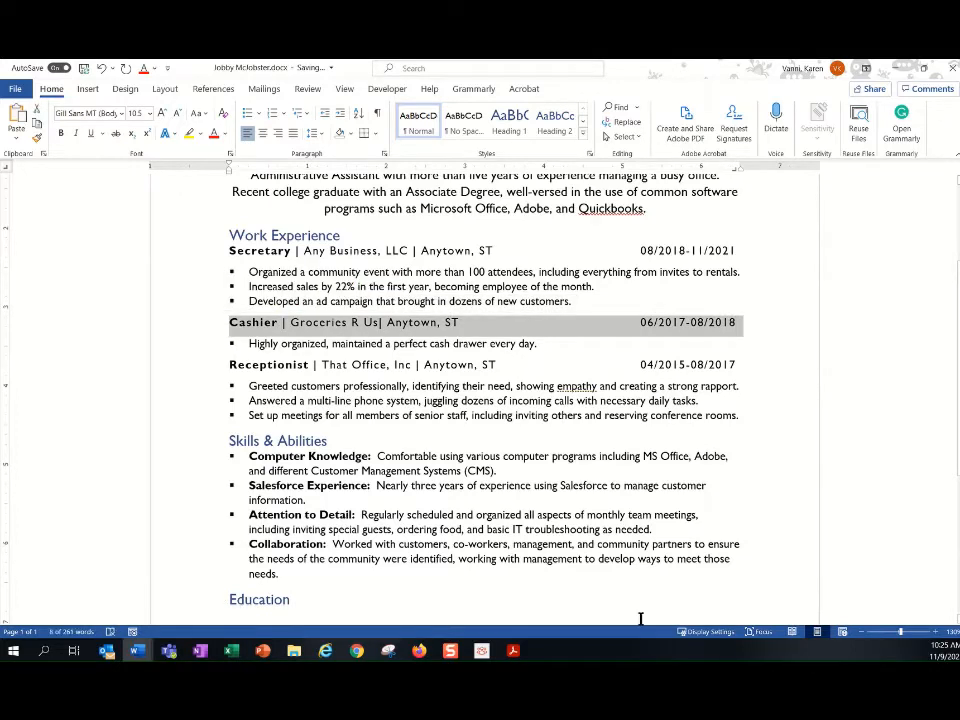
scroll(585, 542, "down", 2)
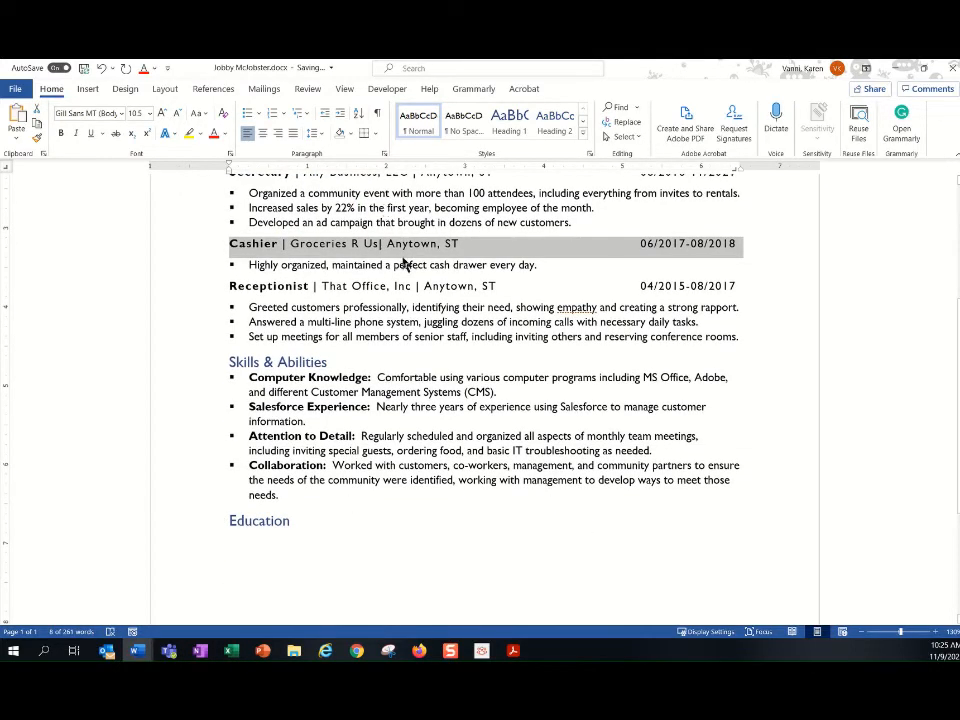
left_click(272, 540)
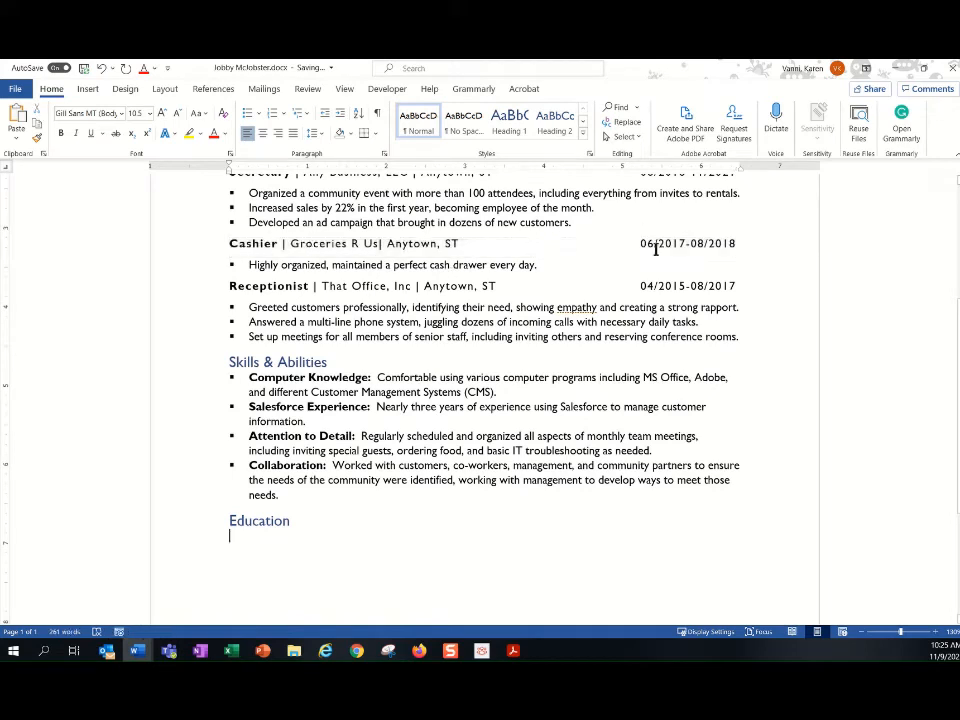
triple_click(740, 242)
key("ctrl+c")
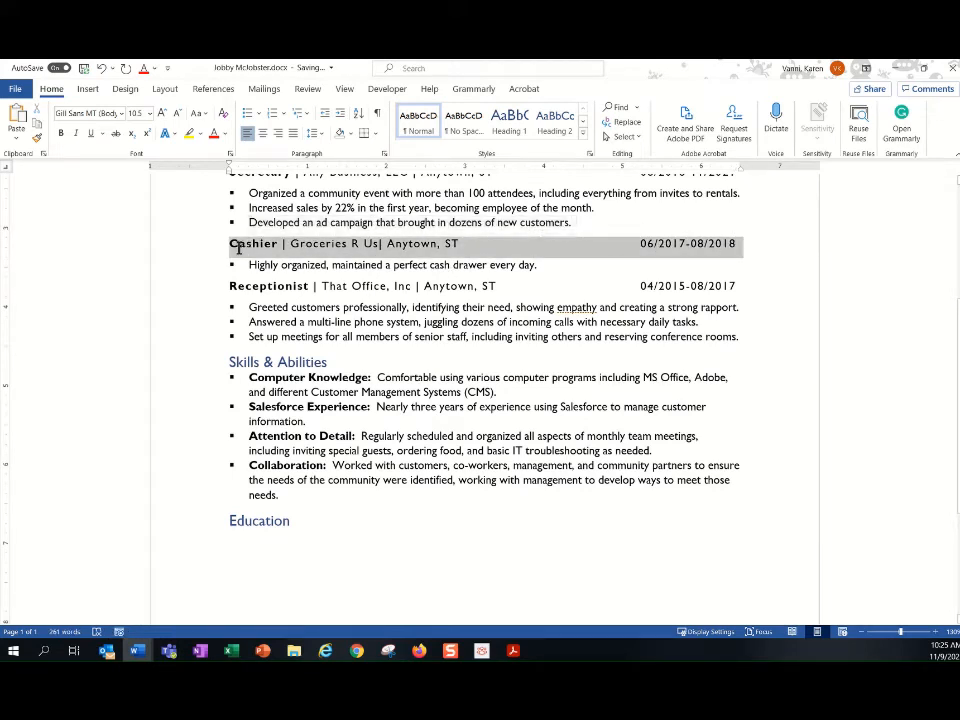
Step: Paste the Cashier line under Education and change it to Associates Degree | Any College, dated 01/2019
left_click(238, 536)
key("ctrl+v")
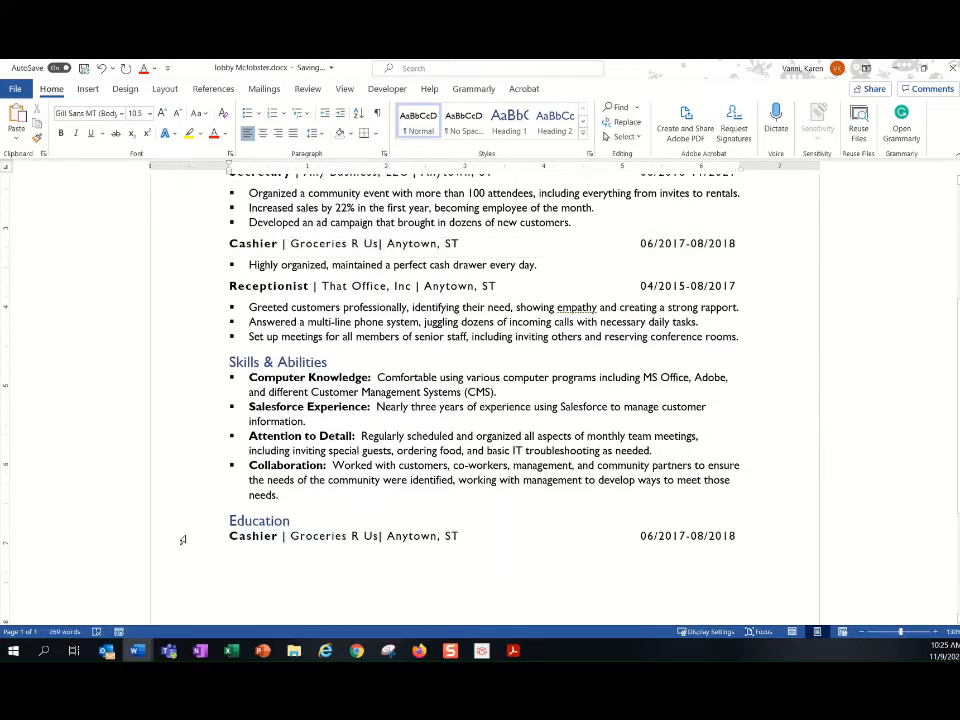
left_click_drag(275, 536, 184, 536)
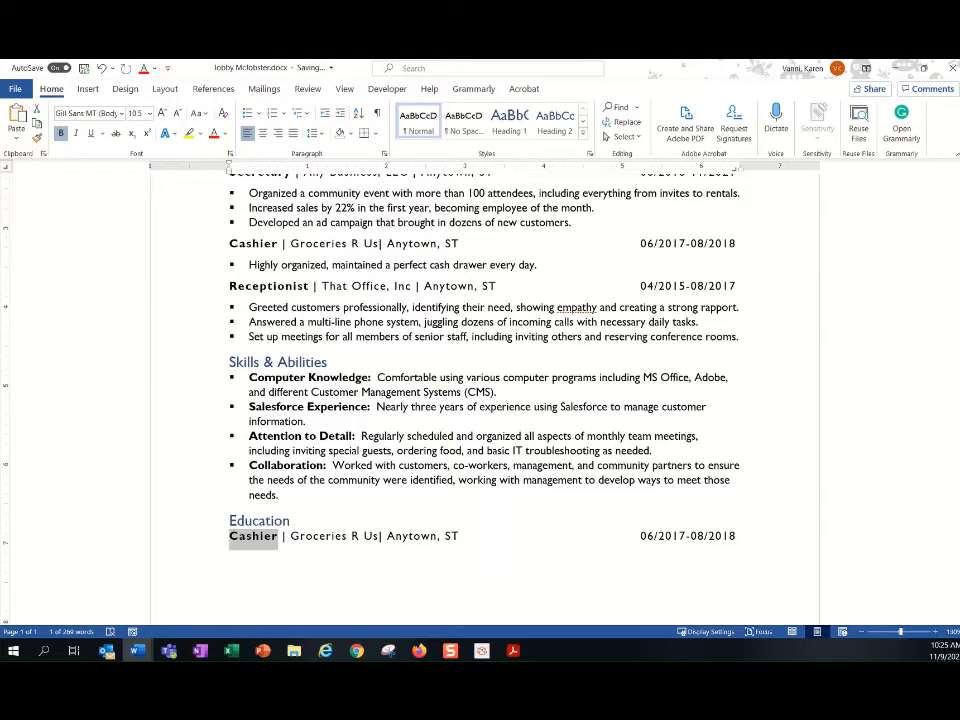
type("As")
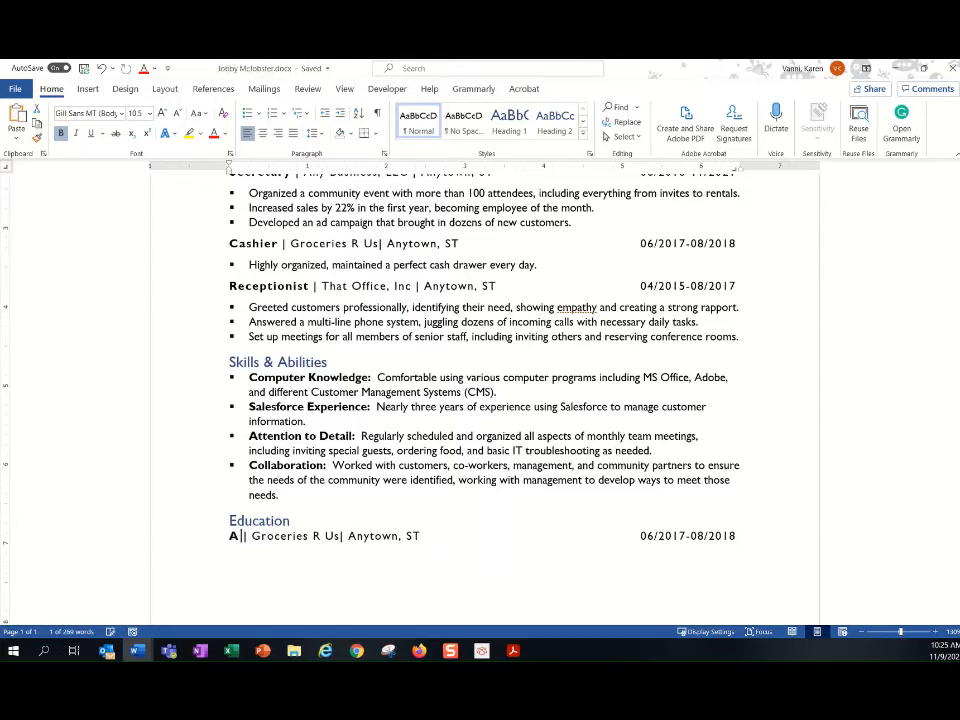
type("s")
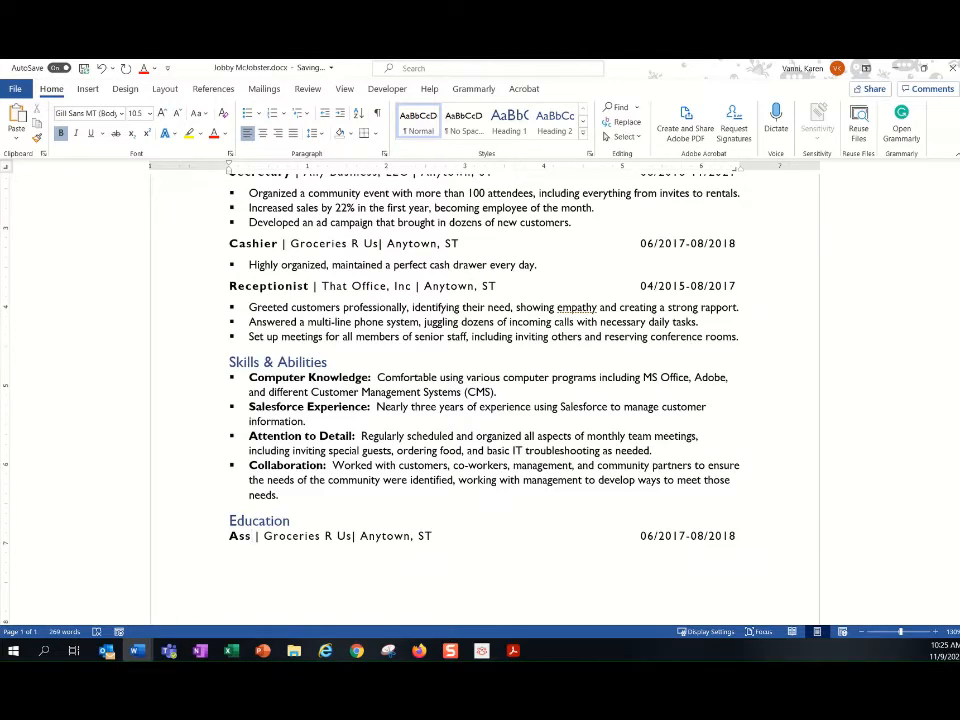
type("ociates De")
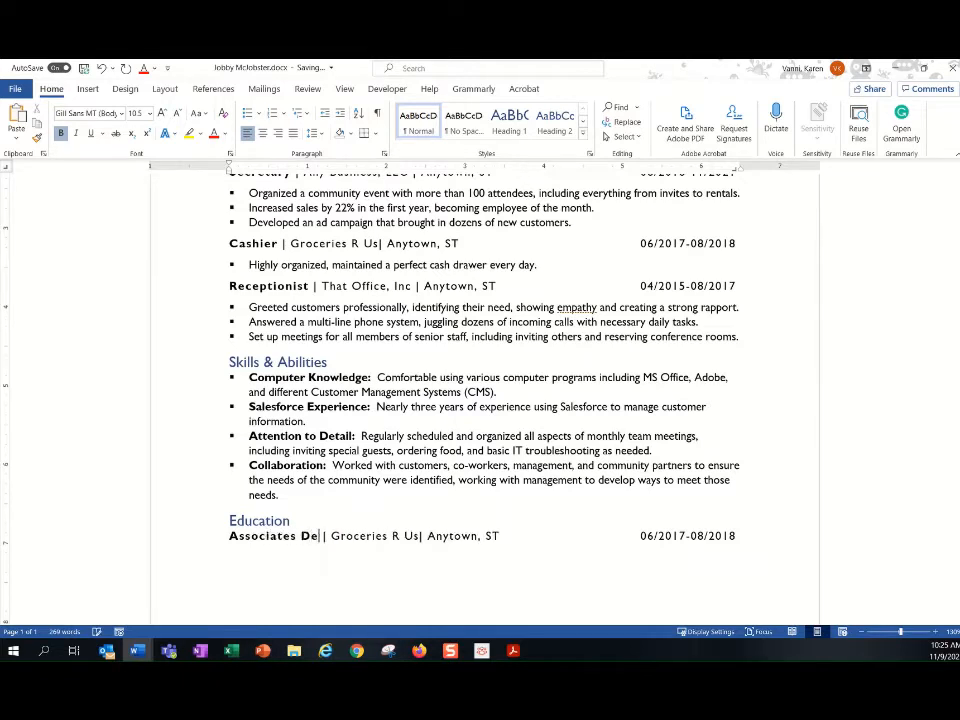
type("gree")
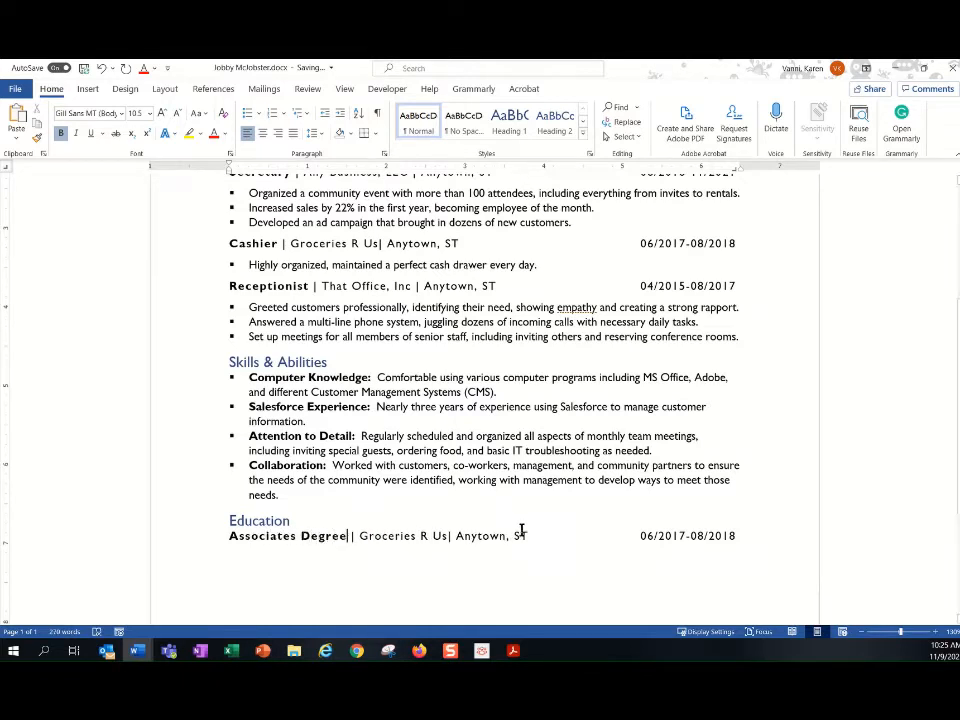
left_click_drag(448, 535, 367, 533)
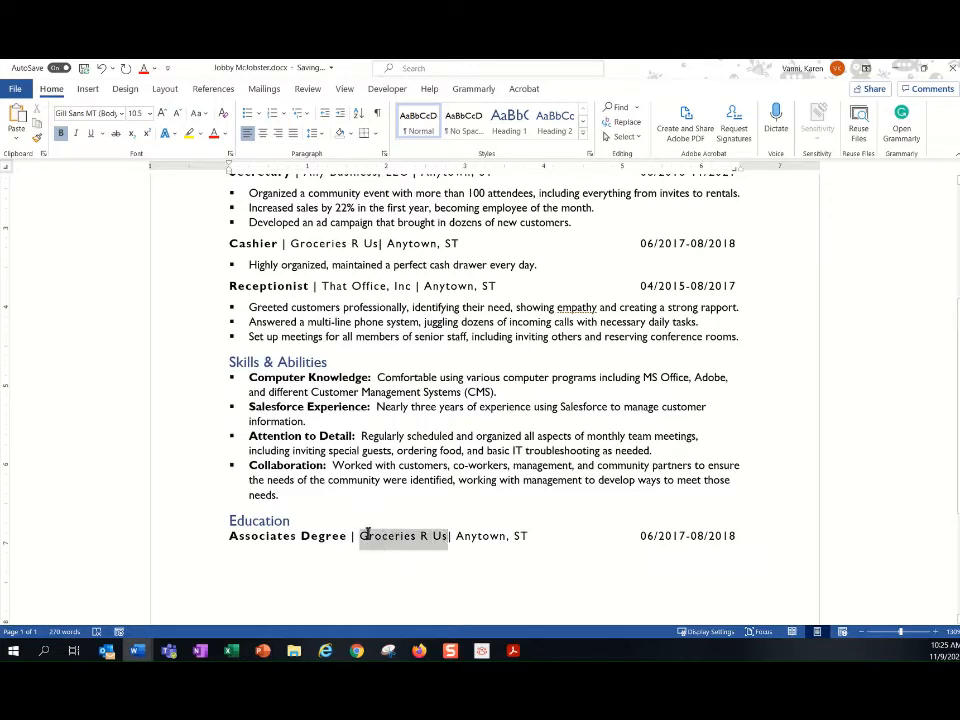
type("Any C")
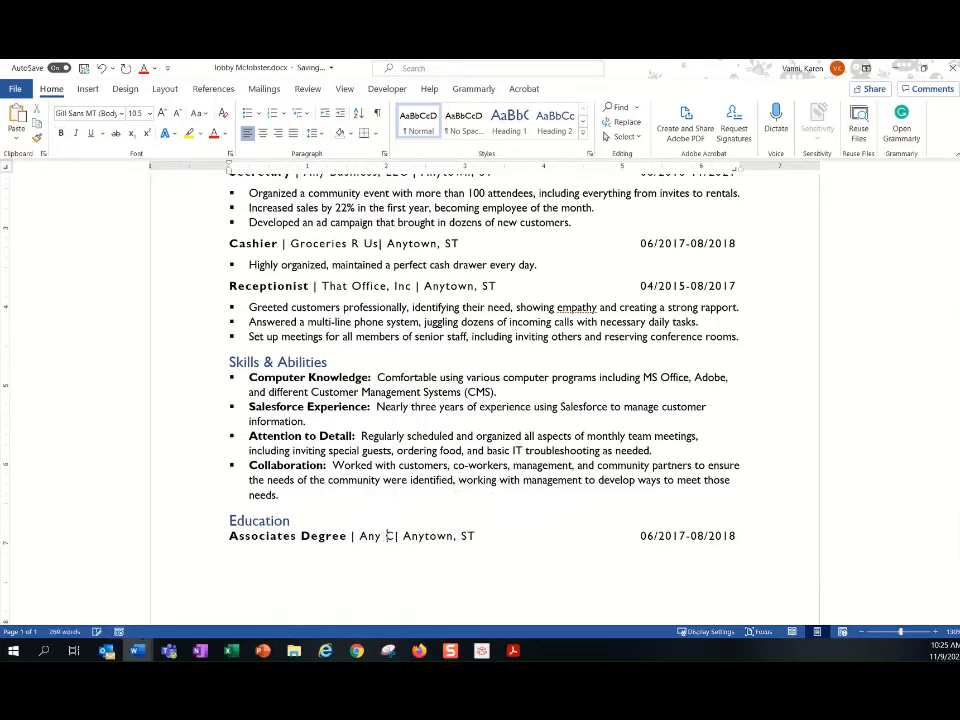
type("ollege")
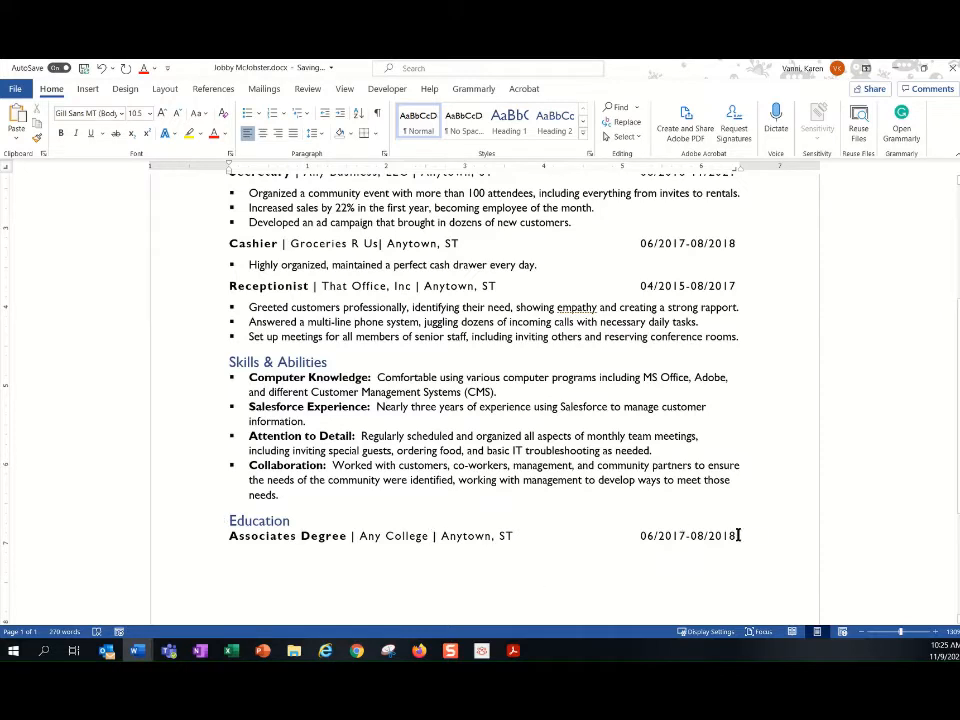
left_click_drag(737, 535, 643, 537)
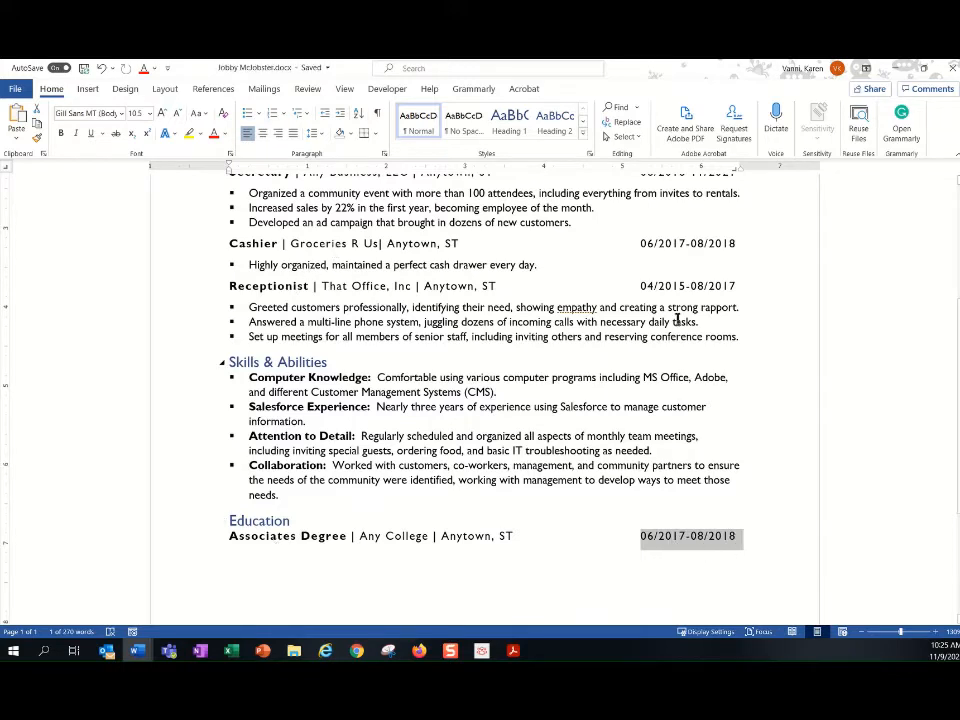
type("01/2019")
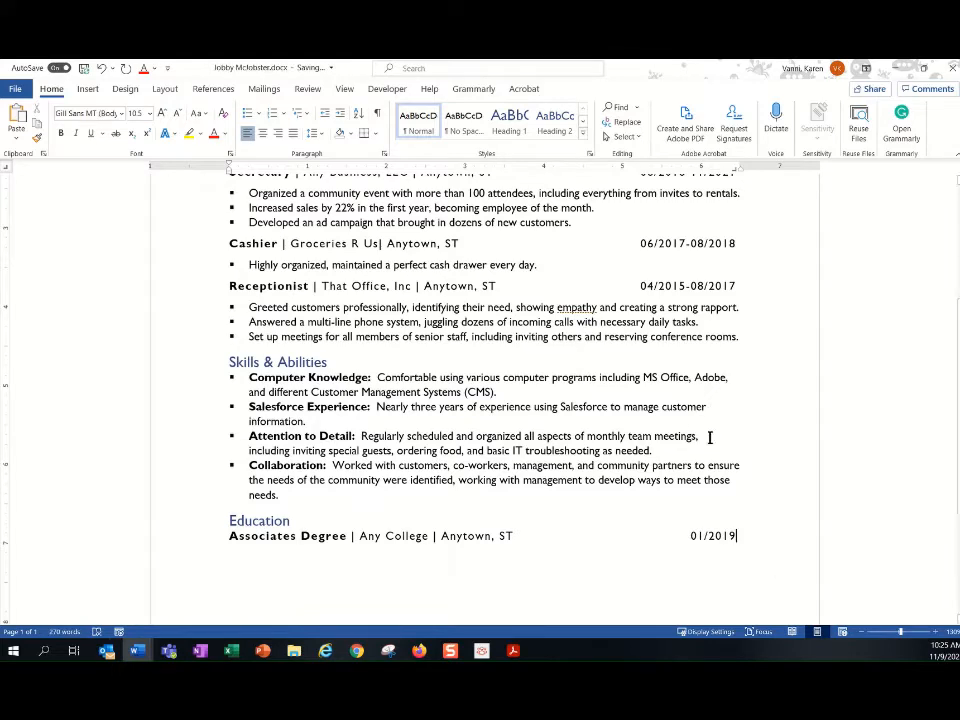
scroll(716, 469, "up", 1)
Step: Start a square-bulleted line below the Associates Degree entry, outdented one step
scroll(760, 490, "down", 3)
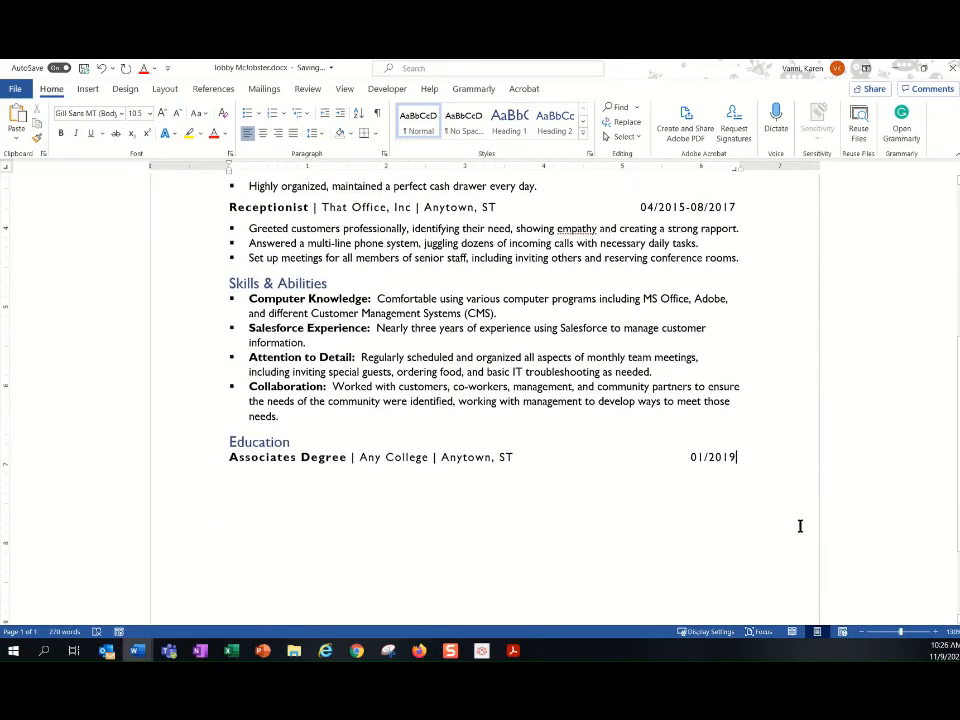
key("Return")
key("BackSpace")
left_click(257, 113)
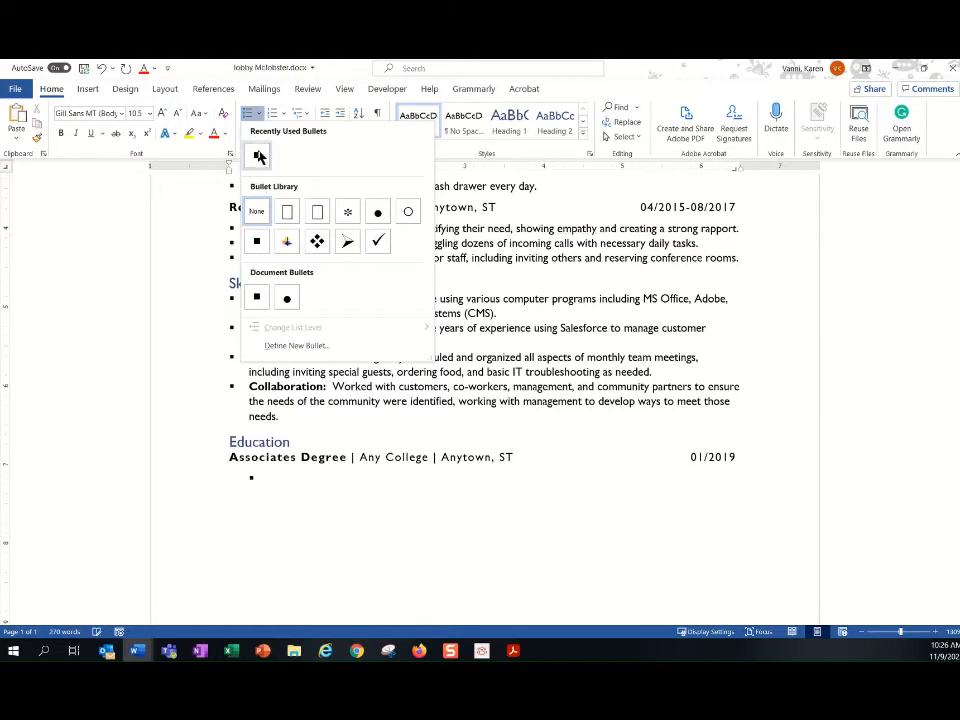
left_click(257, 154)
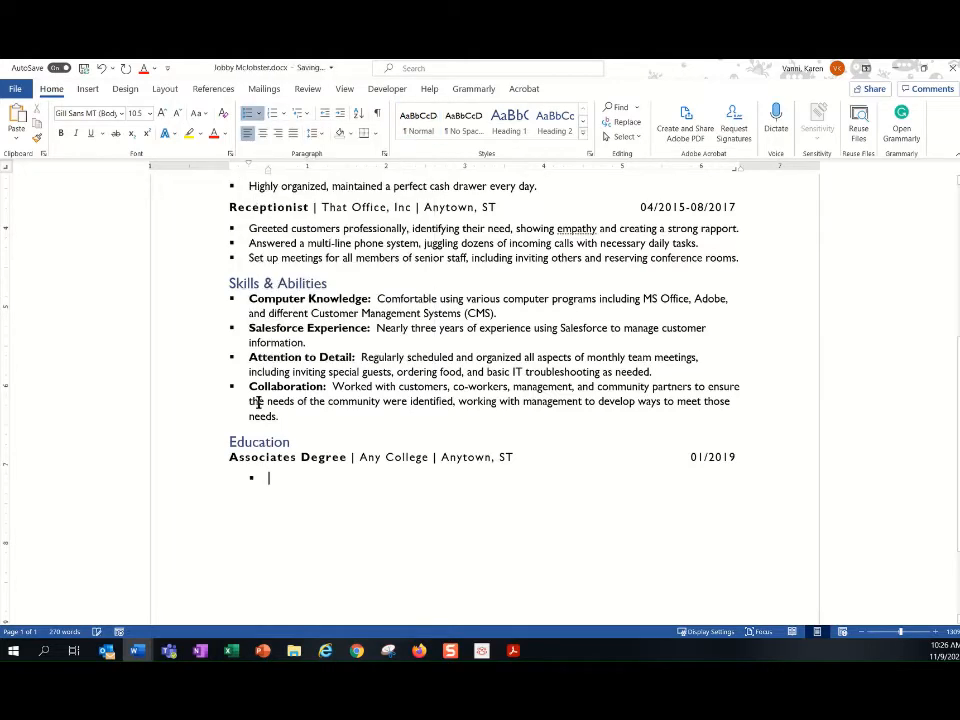
left_click(324, 115)
scroll(209, 265, "up", 1)
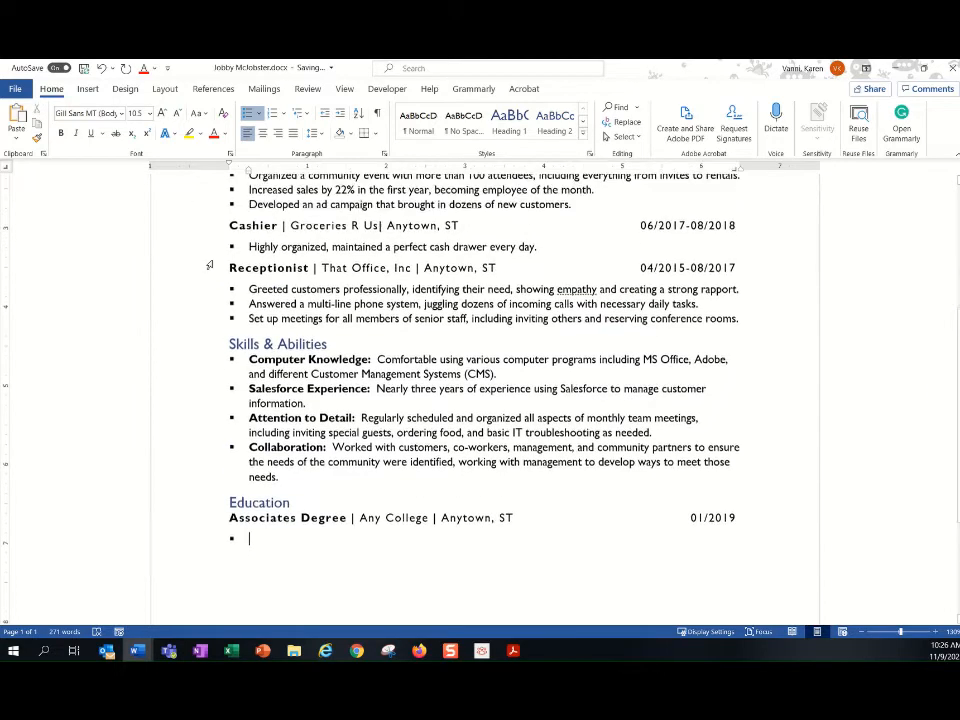
scroll(208, 259, "up", 1)
scroll(235, 300, "down", 1)
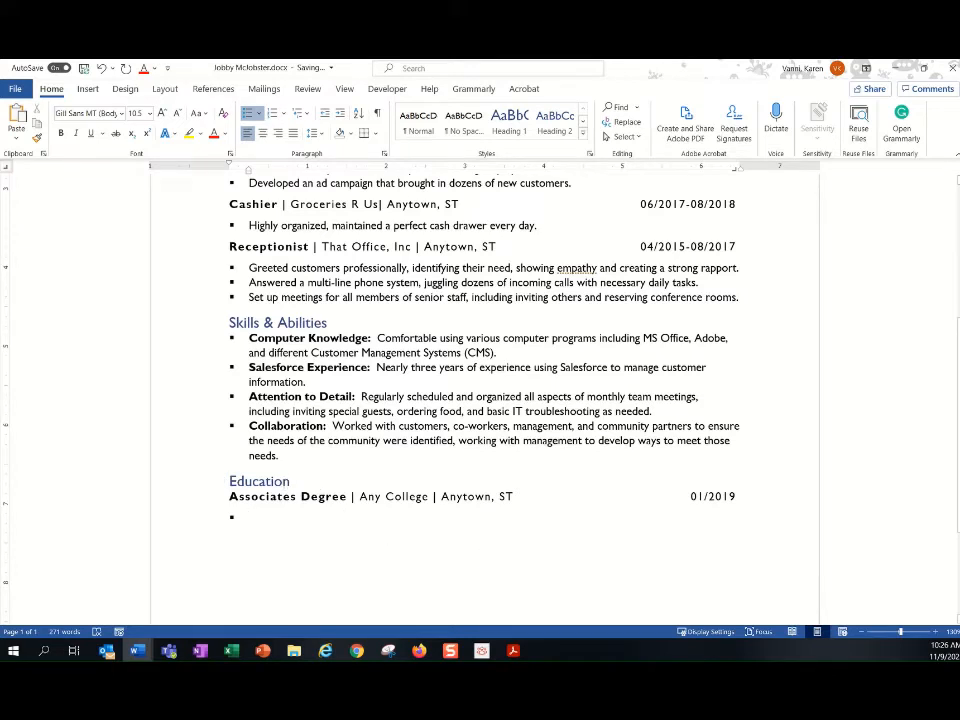
Step: Add the bullets 'Office Management' and 'GPA: 3.8', then end the list
type("Office Management")
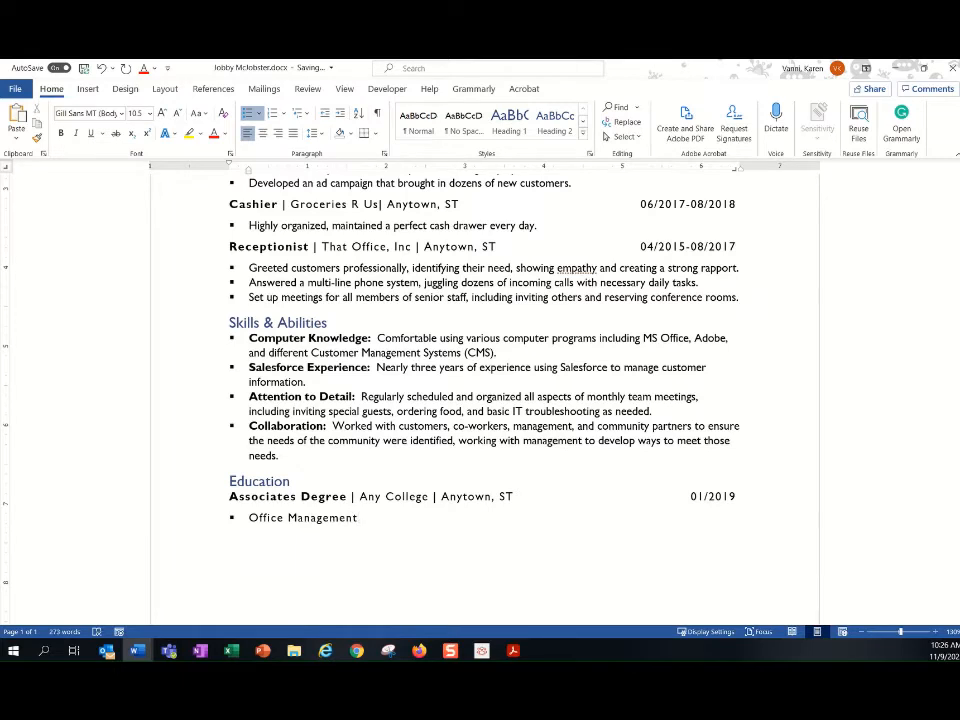
key("Return")
type("GPA:  3.8")
key("Return")
key("Return")
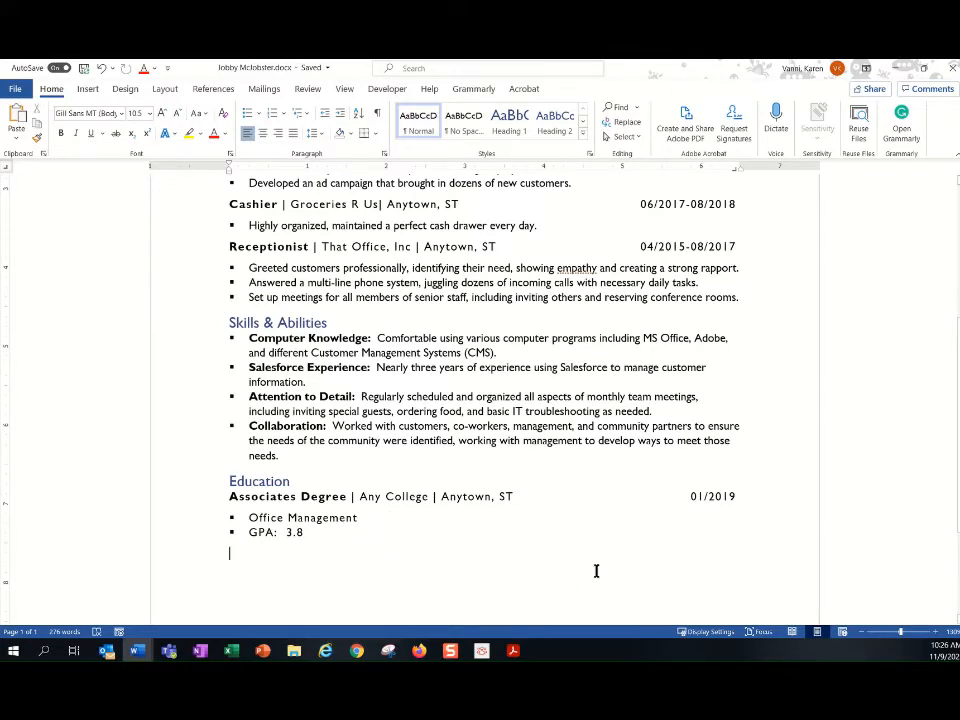
Step: Start a new Heading 2 line below the Notary Public entry
left_click(262, 650)
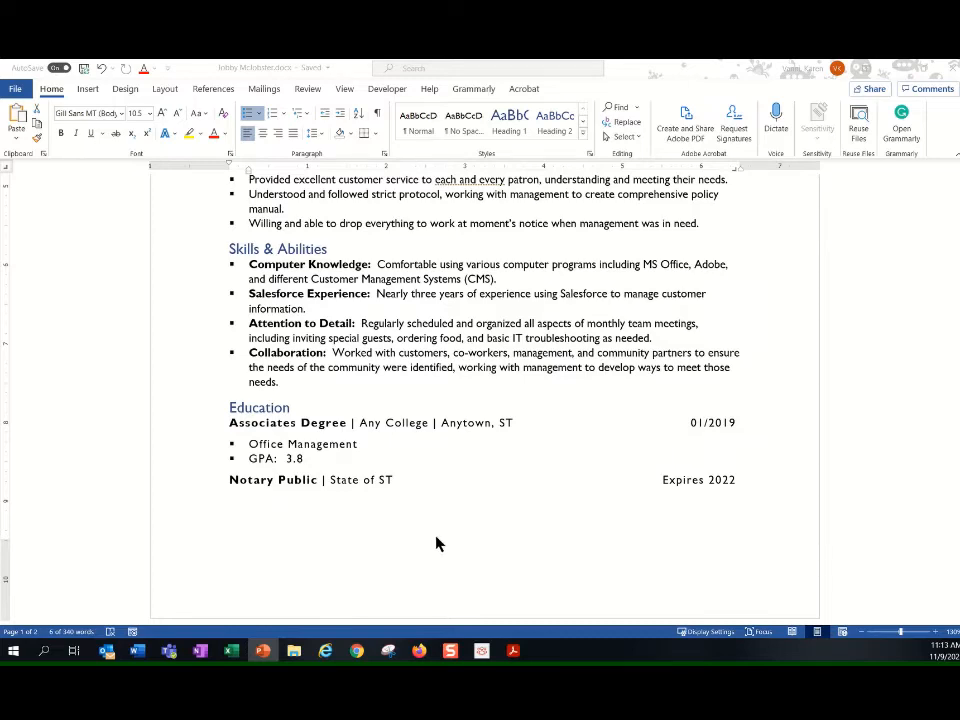
scroll(550, 428, "up", 5)
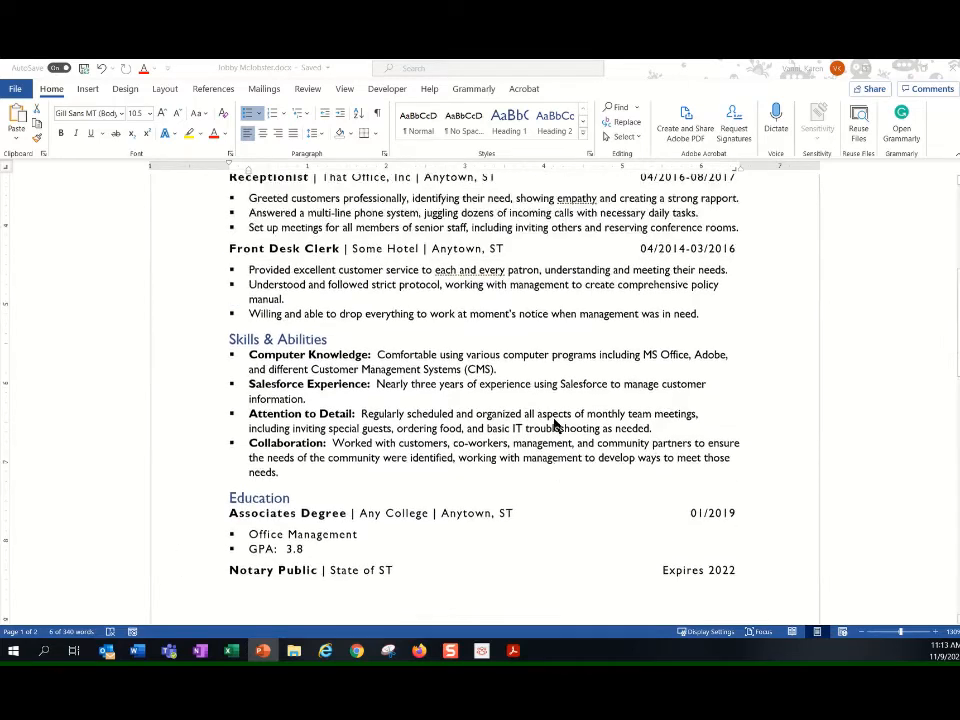
scroll(500, 390, "up", 2)
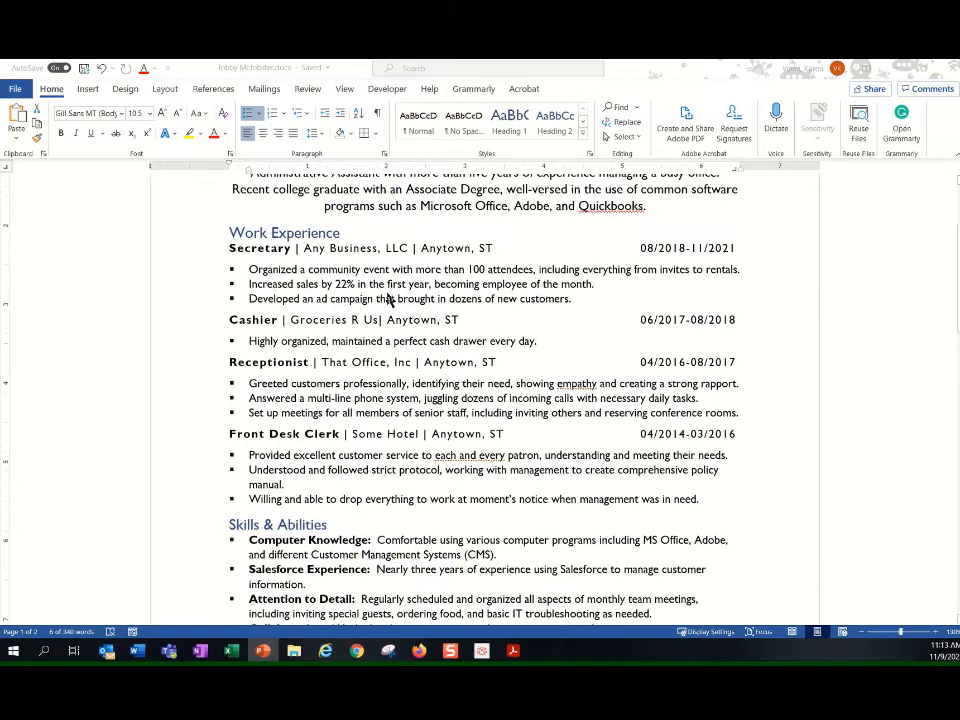
scroll(452, 345, "down", 7)
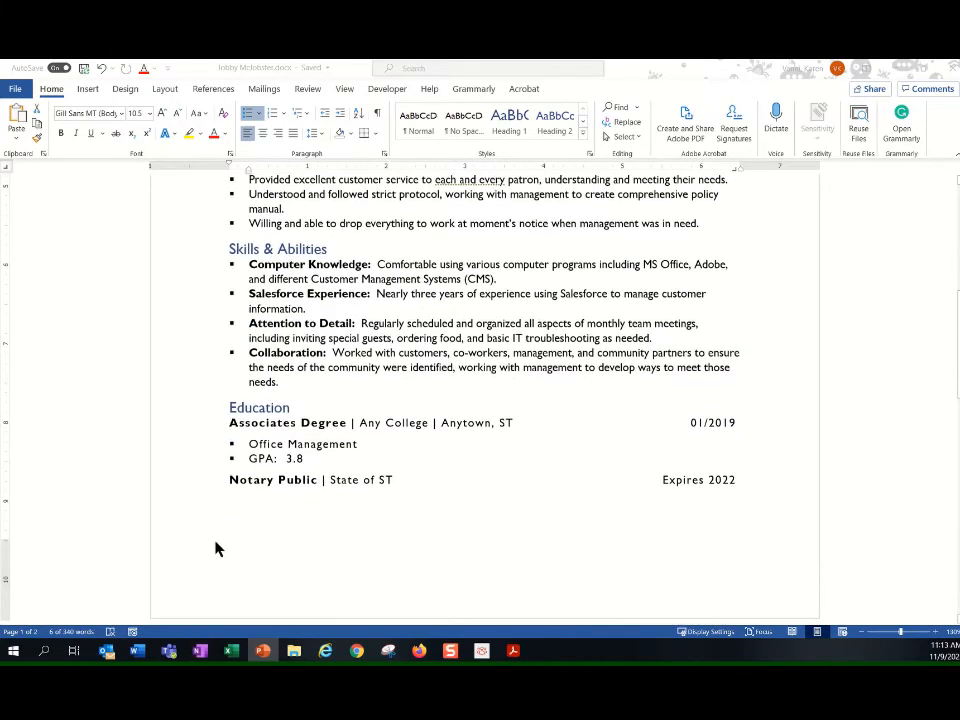
left_click_drag(249, 444, 247, 490)
left_click(240, 506)
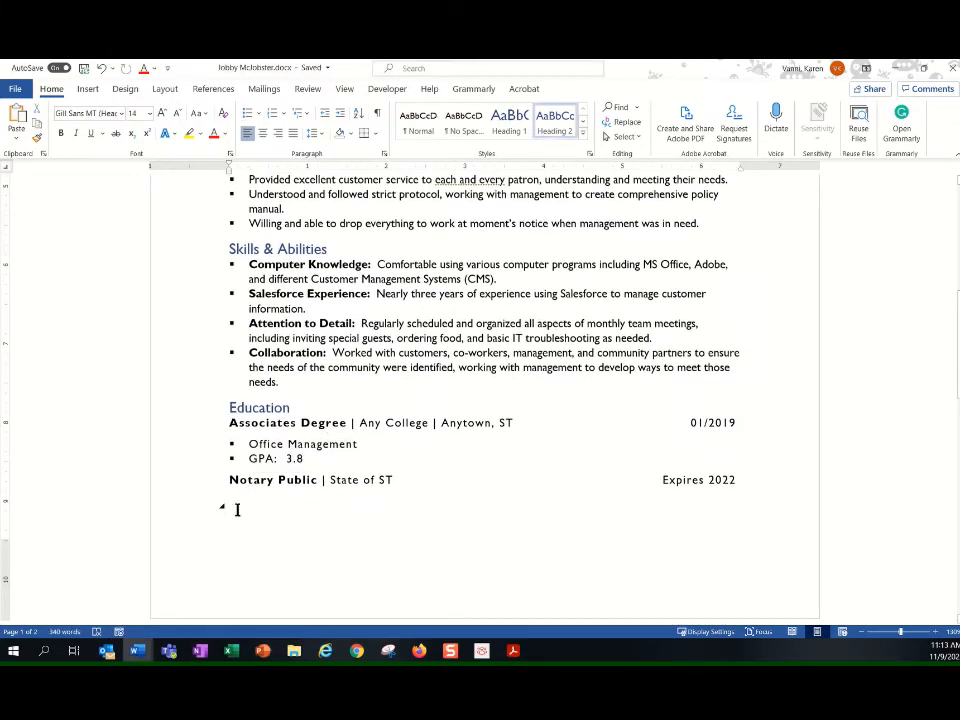
left_click(555, 120)
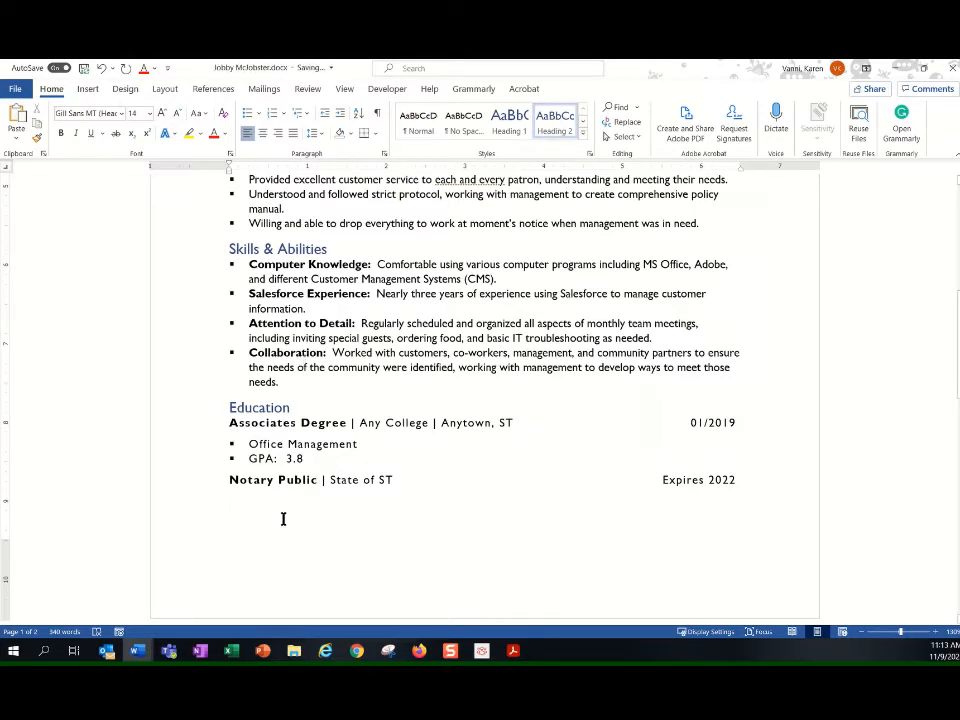
Step: Type the Awards heading and paste a copy of the Secretary job line beneath it
type("Awar")
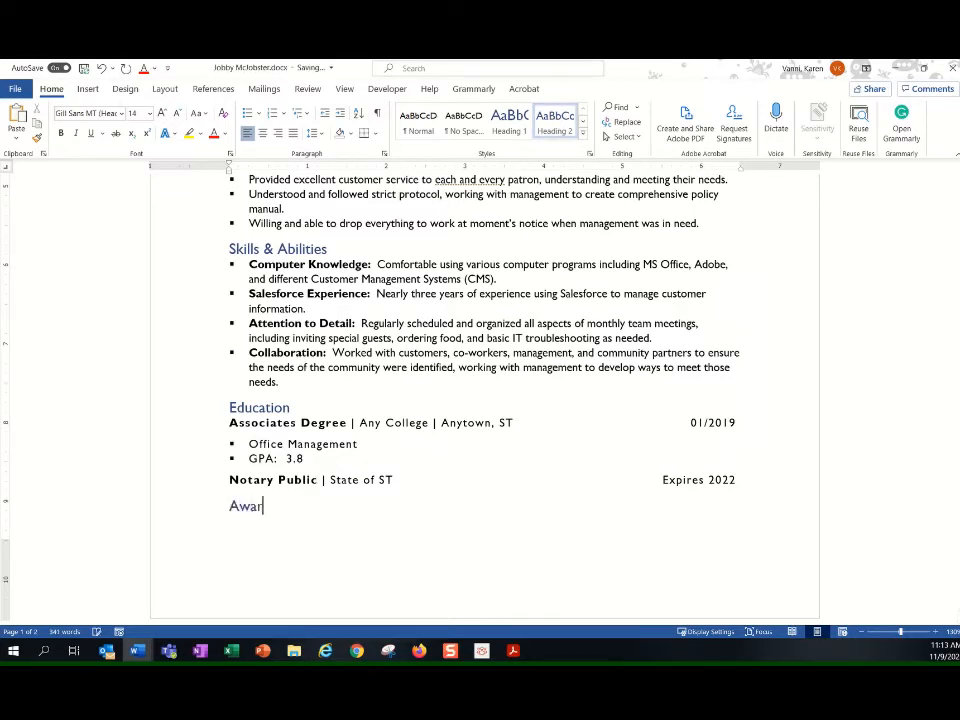
type("ds")
key("Return")
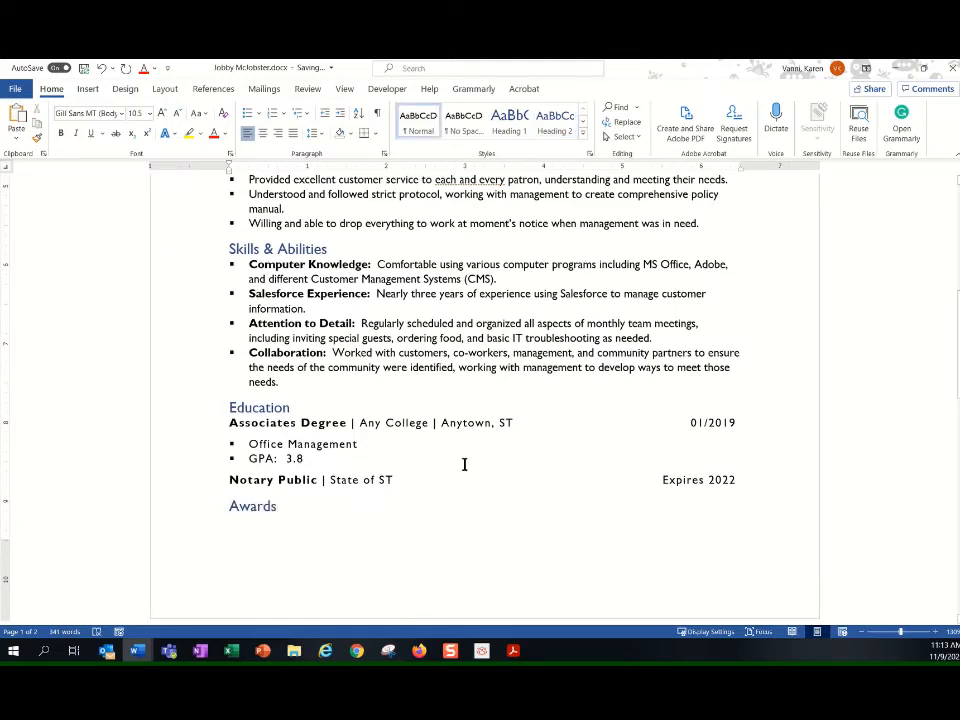
scroll(465, 460, "up", 6)
scroll(459, 425, "up", 1)
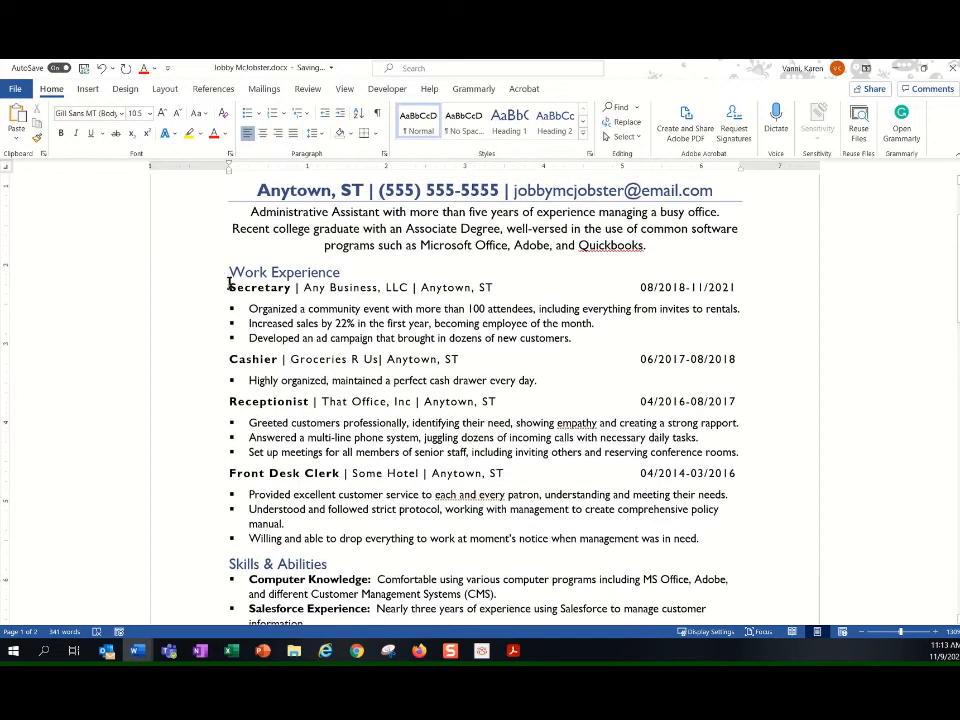
left_click_drag(253, 283, 737, 292)
key("ctrl+c")
scroll(617, 396, "down", 8)
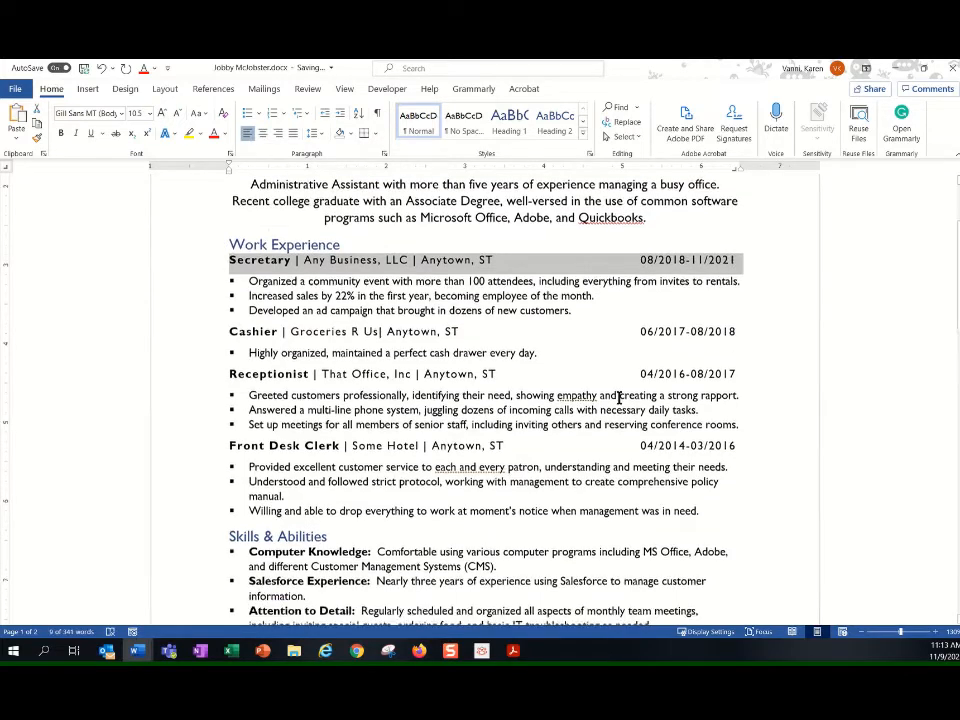
left_click(302, 436)
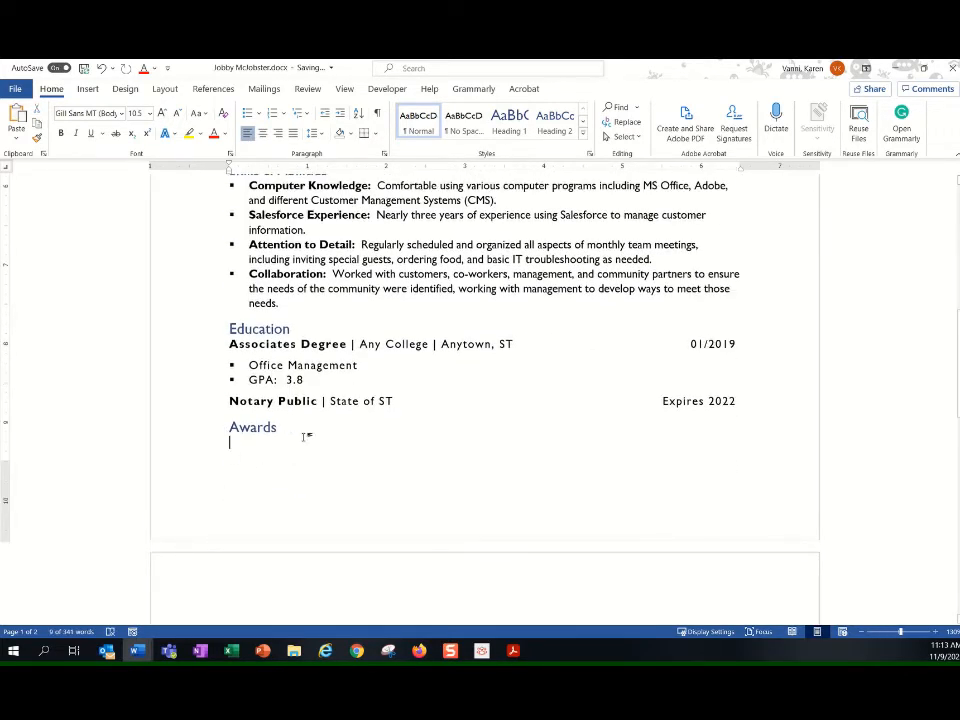
key("ctrl+v")
Step: Change the pasted line to Employee of the Month, dated 07/2021
left_click_drag(291, 443, 230, 450)
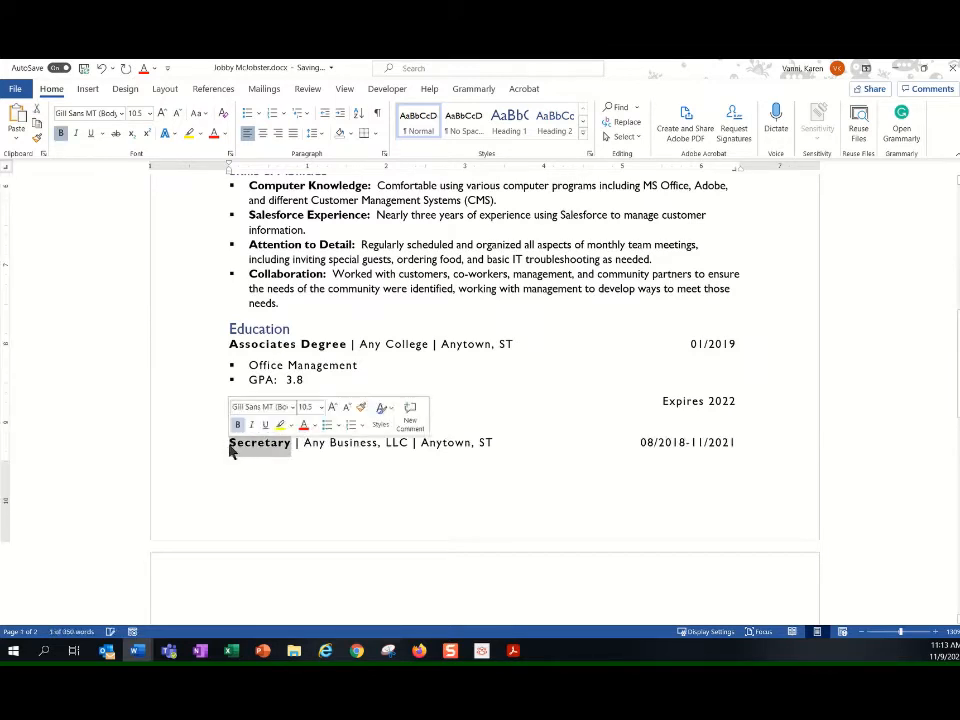
type("Employe")
type("e of the Mont")
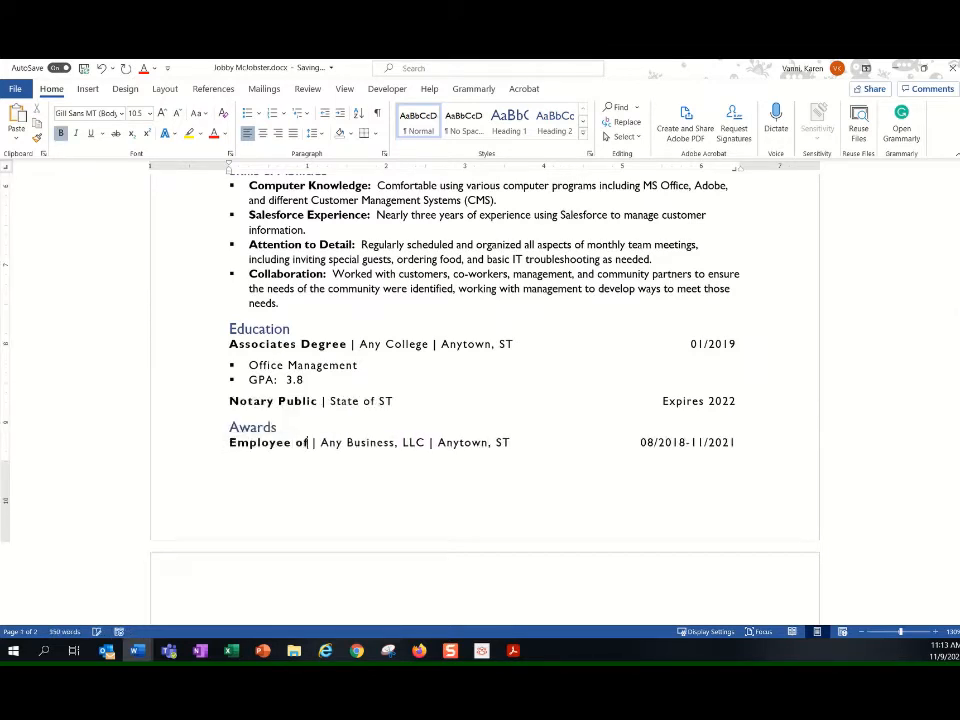
type("h")
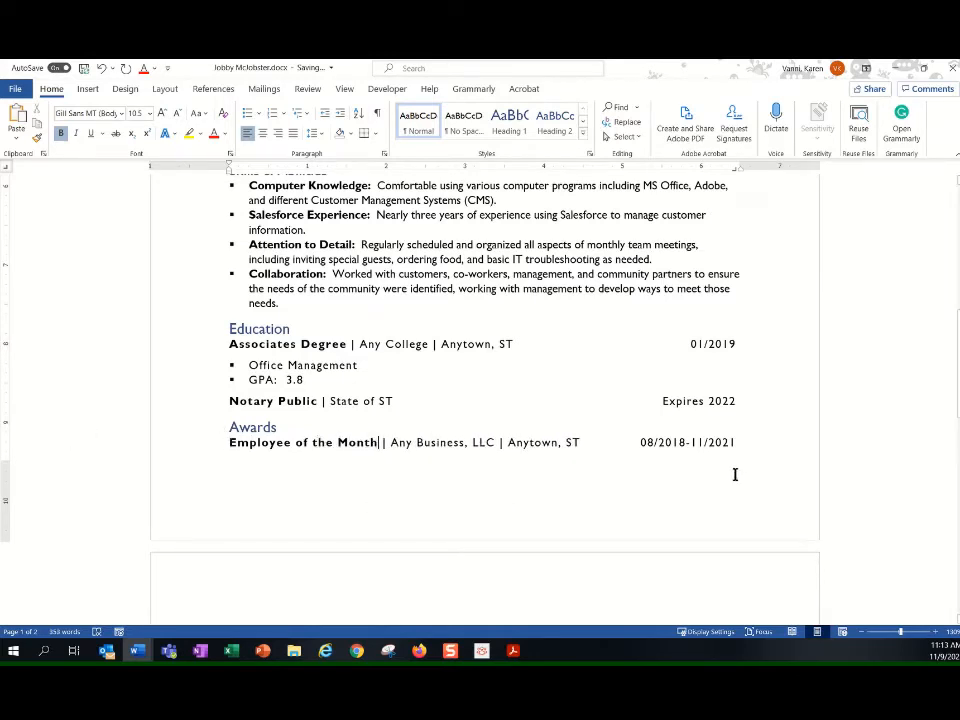
left_click_drag(735, 443, 645, 450)
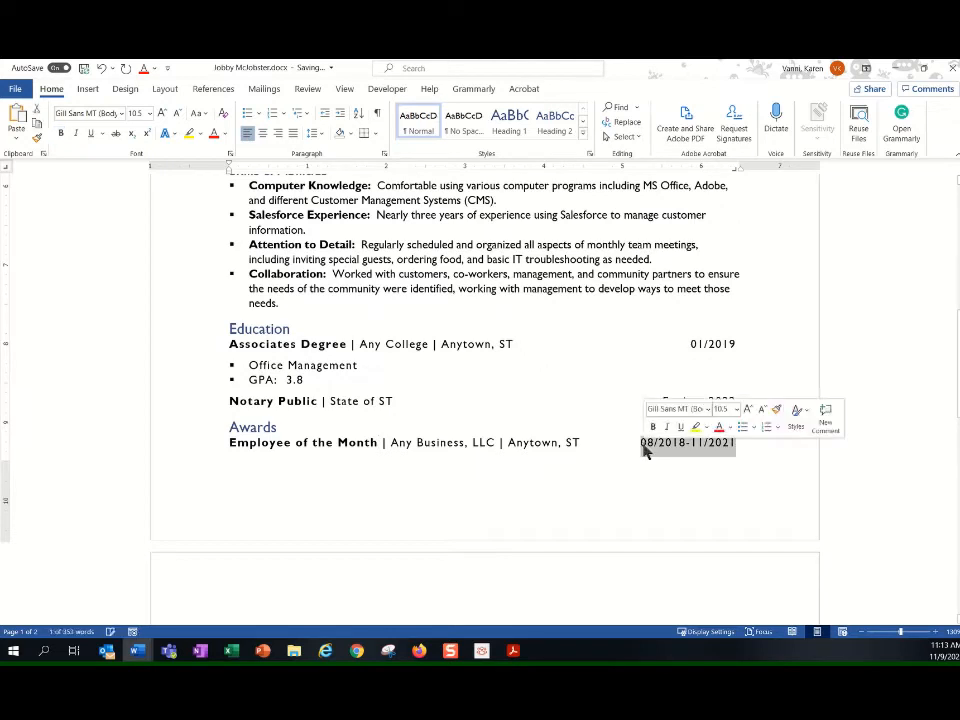
type("074/20")
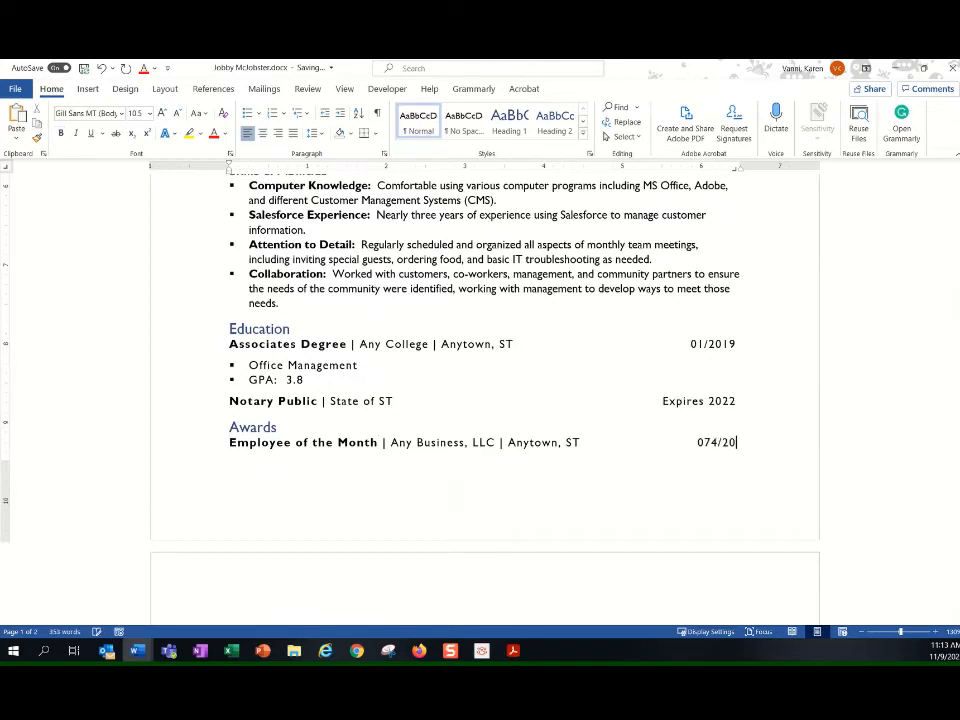
key("BackSpace")
key("BackSpace")
key("BackSpace")
type("2021")
scroll(620, 478, "down", 2)
scroll(620, 478, "down", 1)
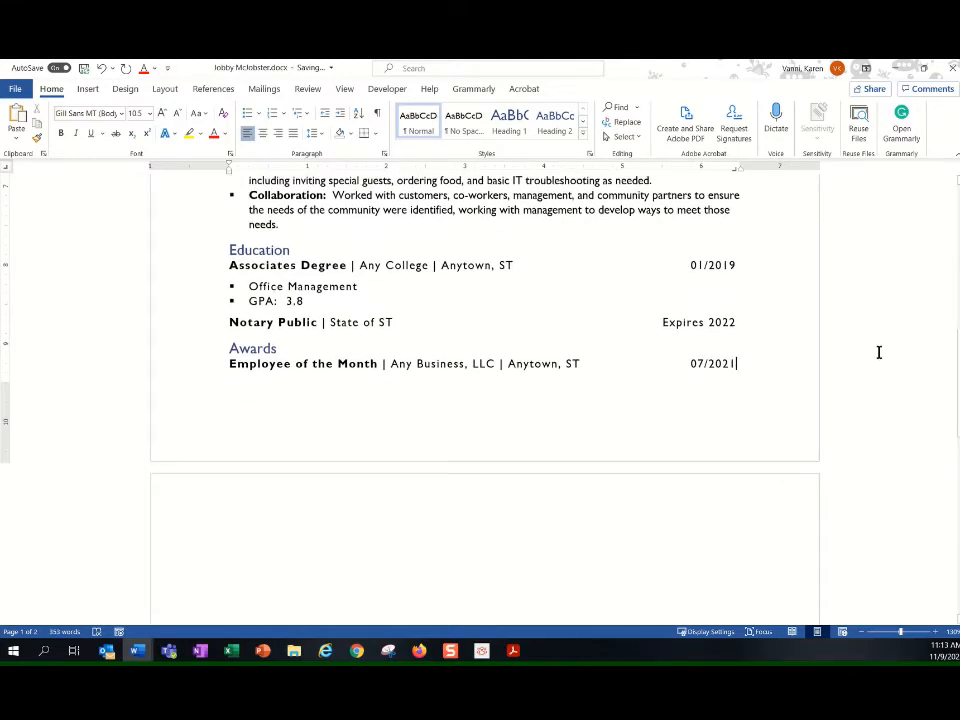
key("Return")
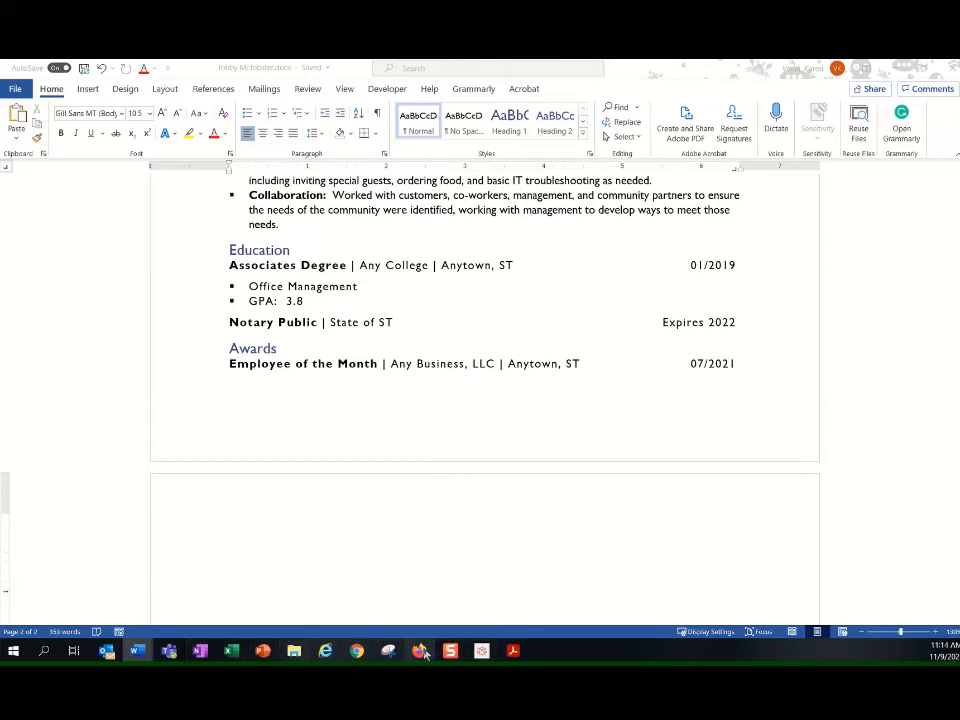
mouse_move(357, 651)
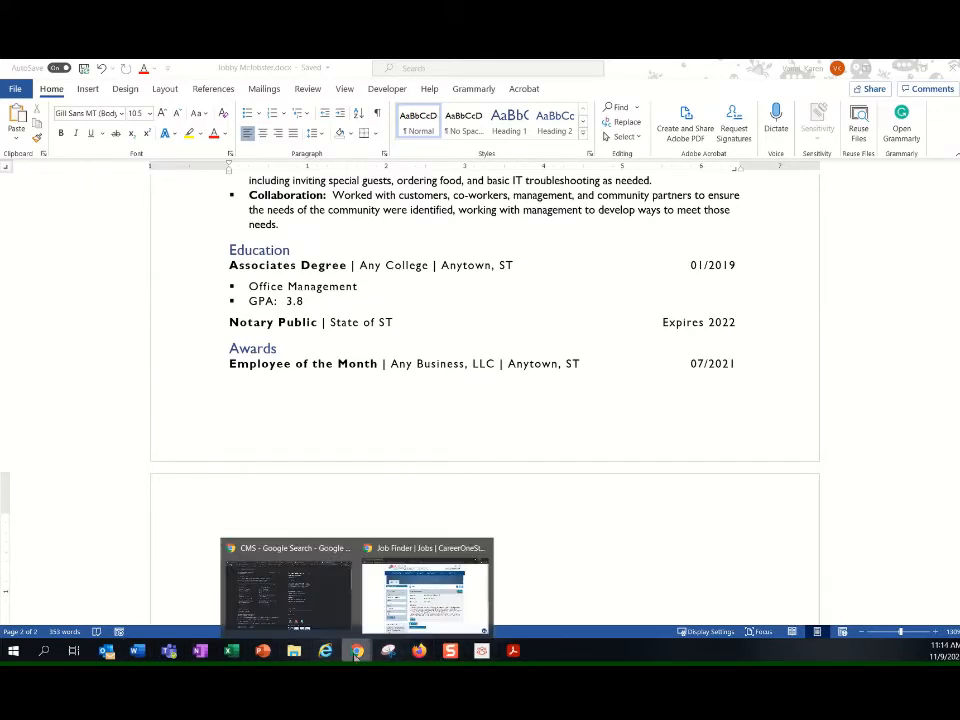
left_click(425, 598)
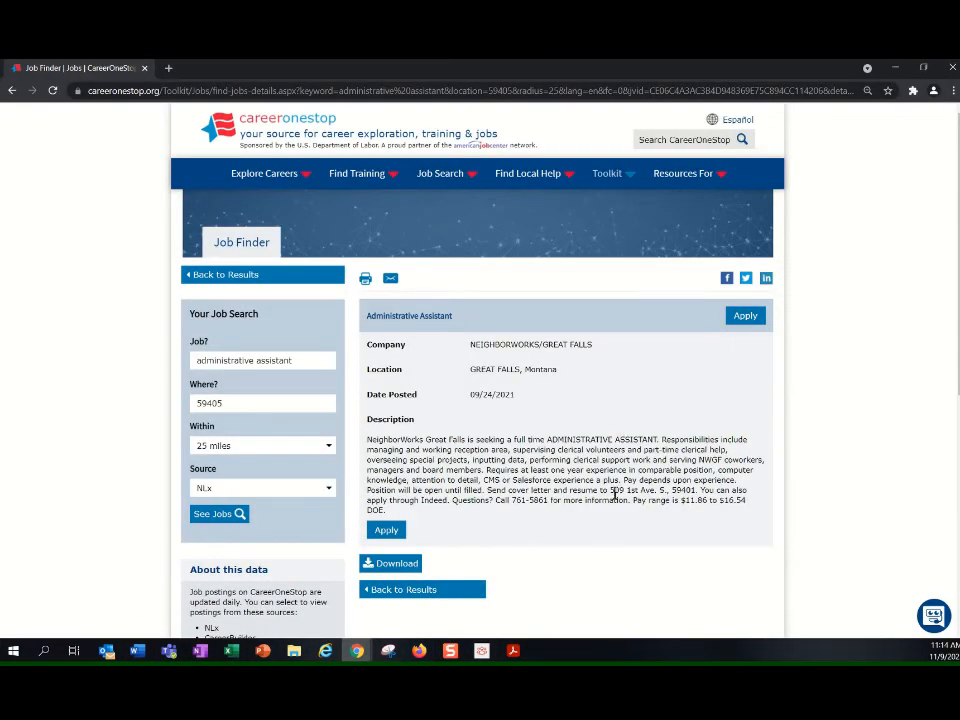
left_click(897, 67)
Step: Paste the two skill keyword lines onto page 2 and center them
left_click(266, 507)
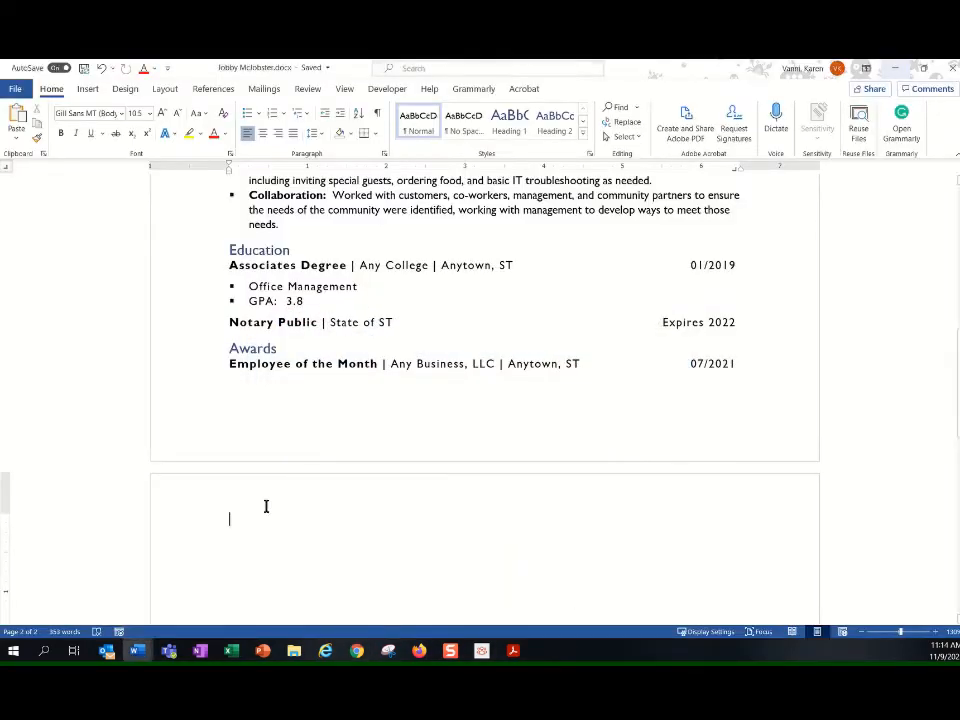
type("Computer Knowledge | Project Management | Customer Service | Professionalism Attention to Detail | Teamwork | Volunteer Supervision | CMS | Salesforce")
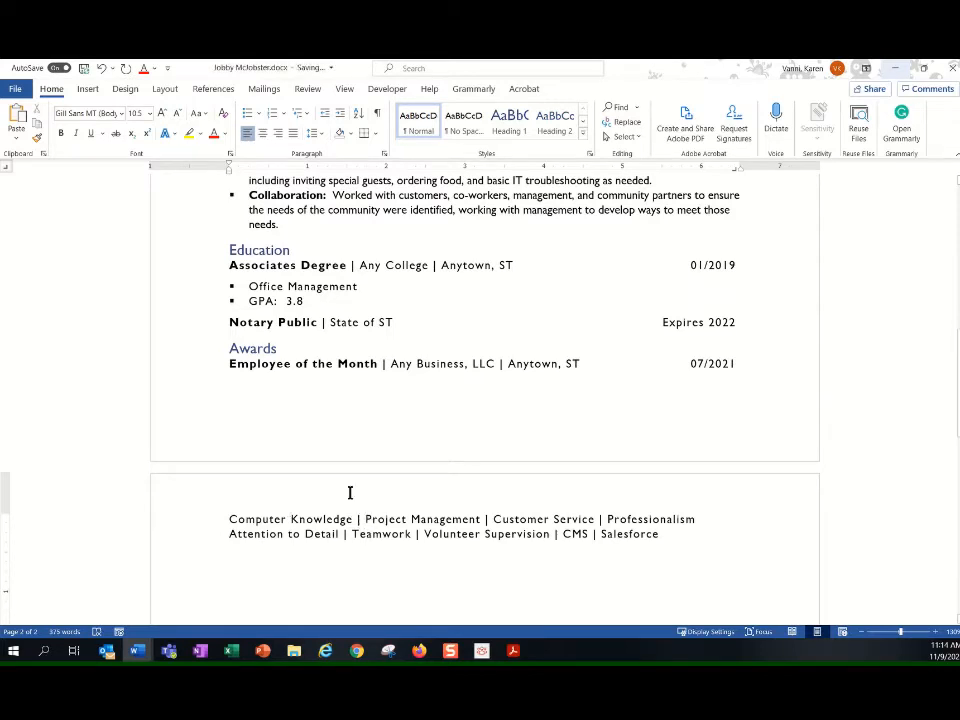
left_click_drag(677, 542, 197, 514)
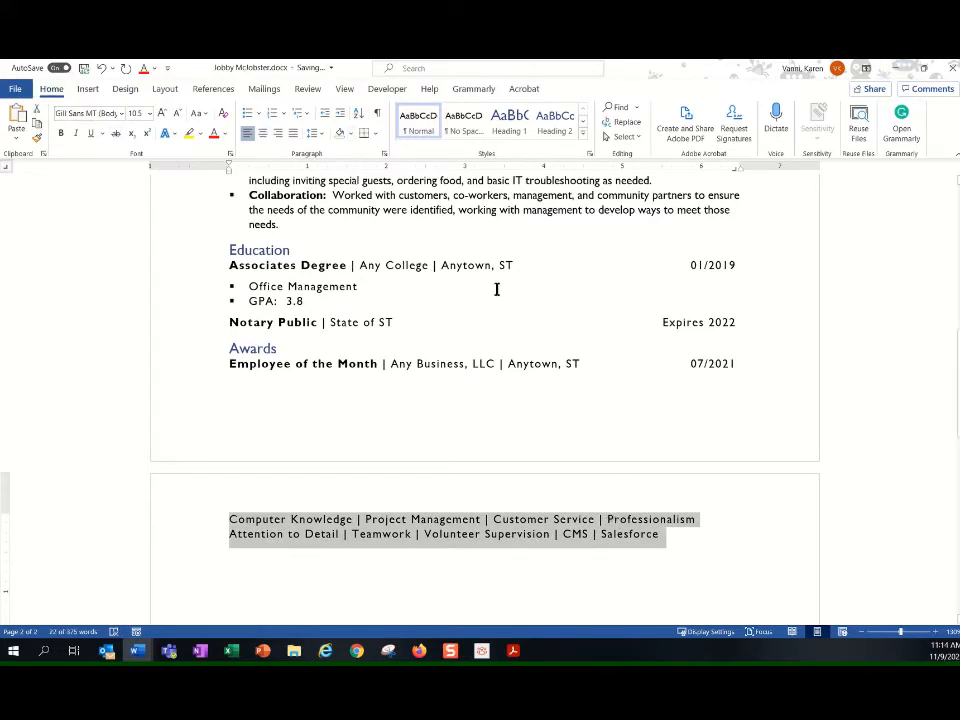
left_click(262, 133)
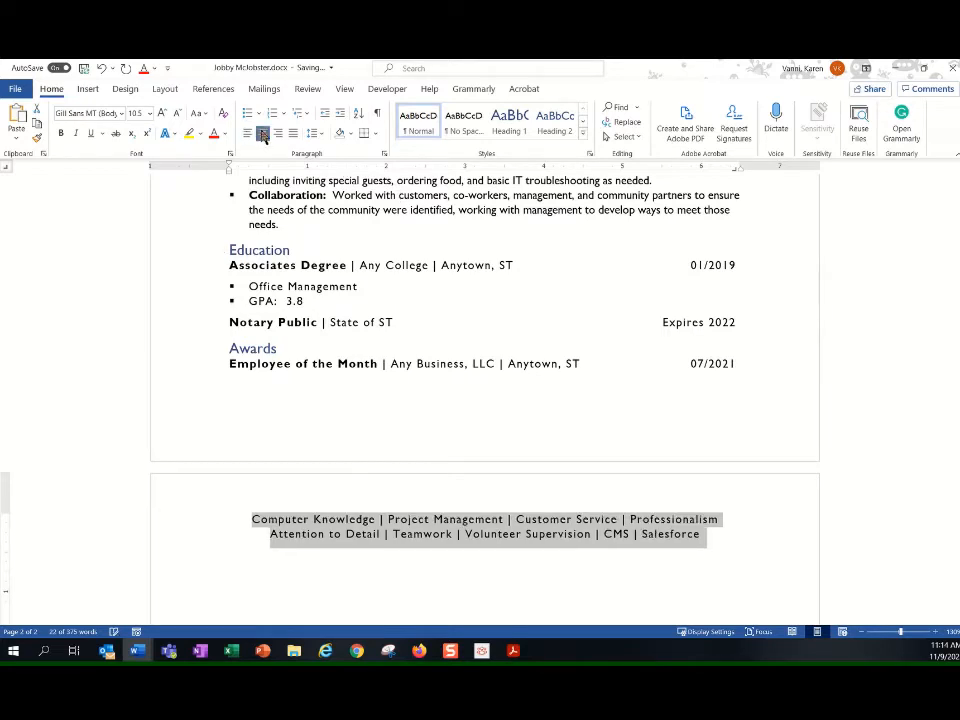
left_click(656, 561)
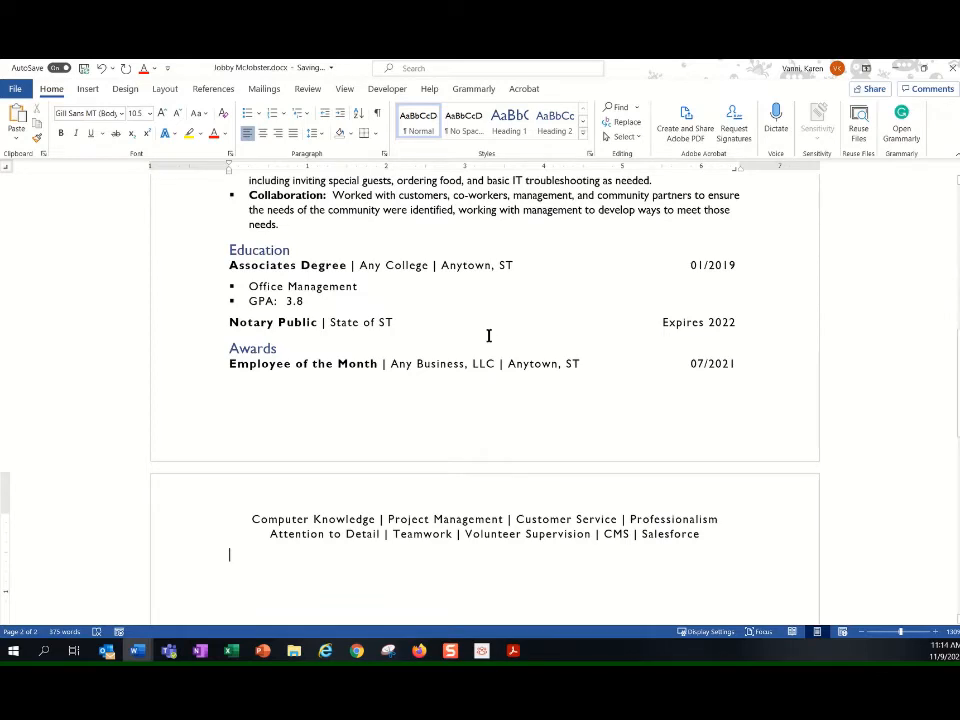
scroll(624, 414, "up", 5)
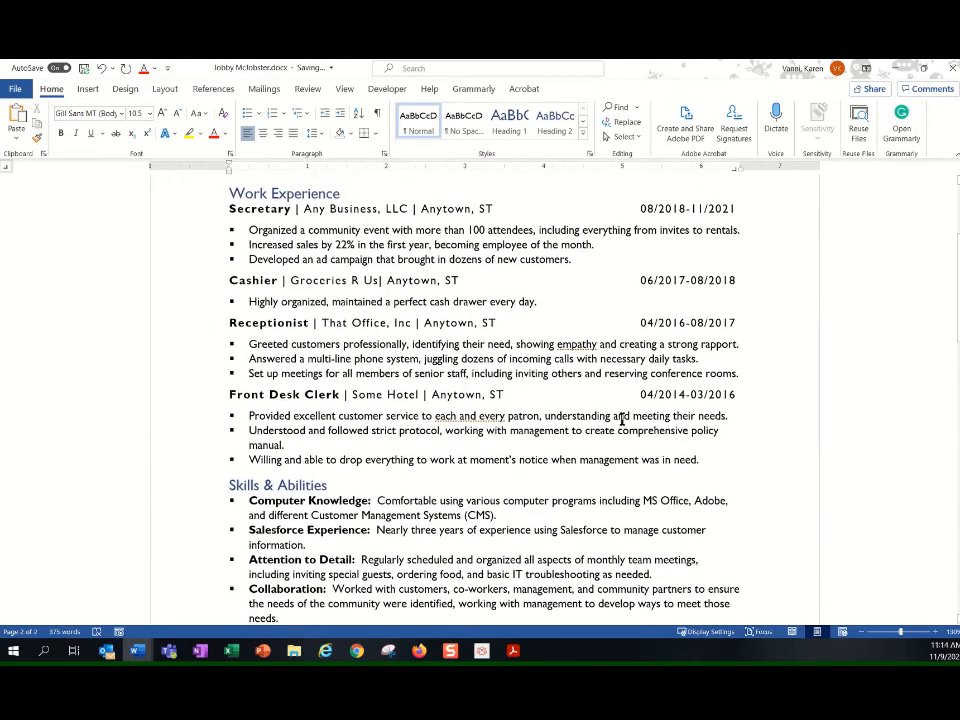
scroll(612, 486, "up", 3)
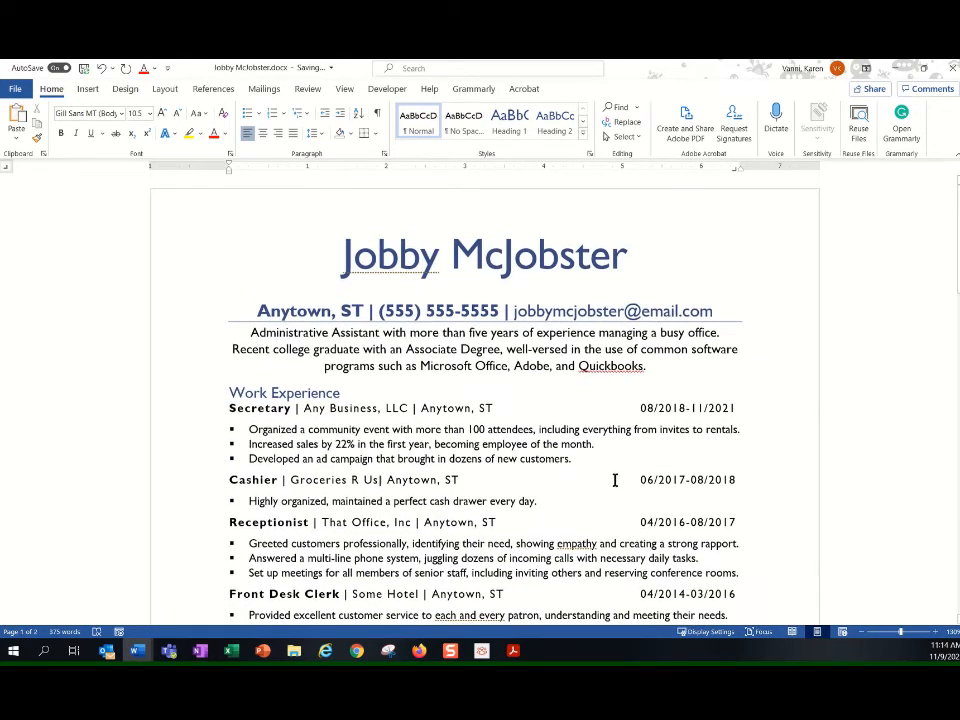
scroll(615, 480, "down", 3)
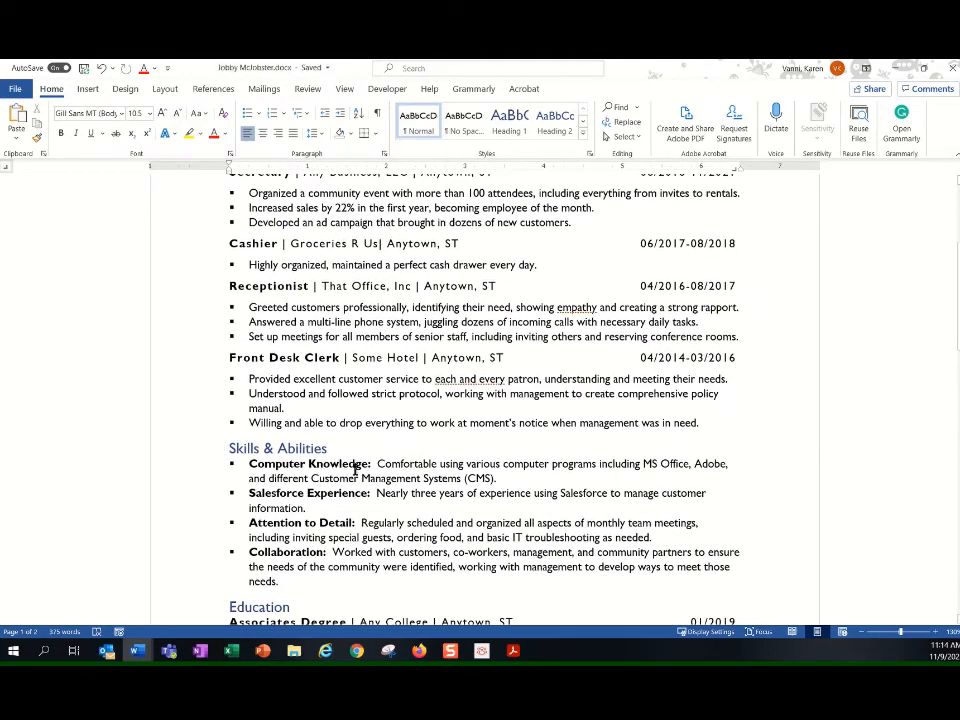
scroll(473, 560, "up", 3)
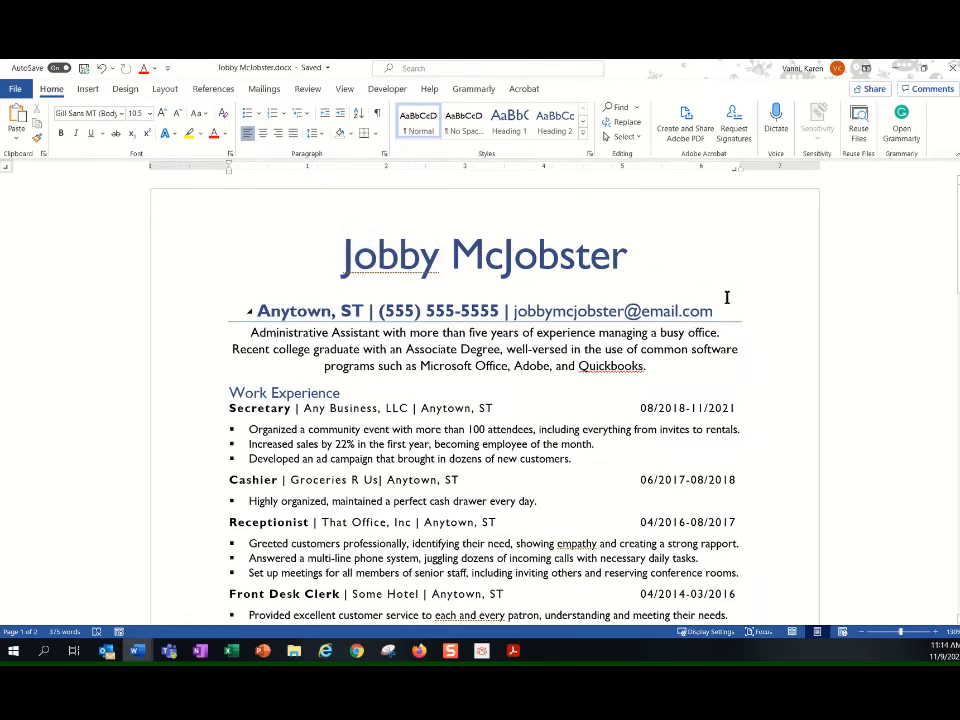
Step: Lower the contact line's Spacing Before from 20 pt to 6 pt in the Paragraph dialog
left_click_drag(694, 303, 255, 313)
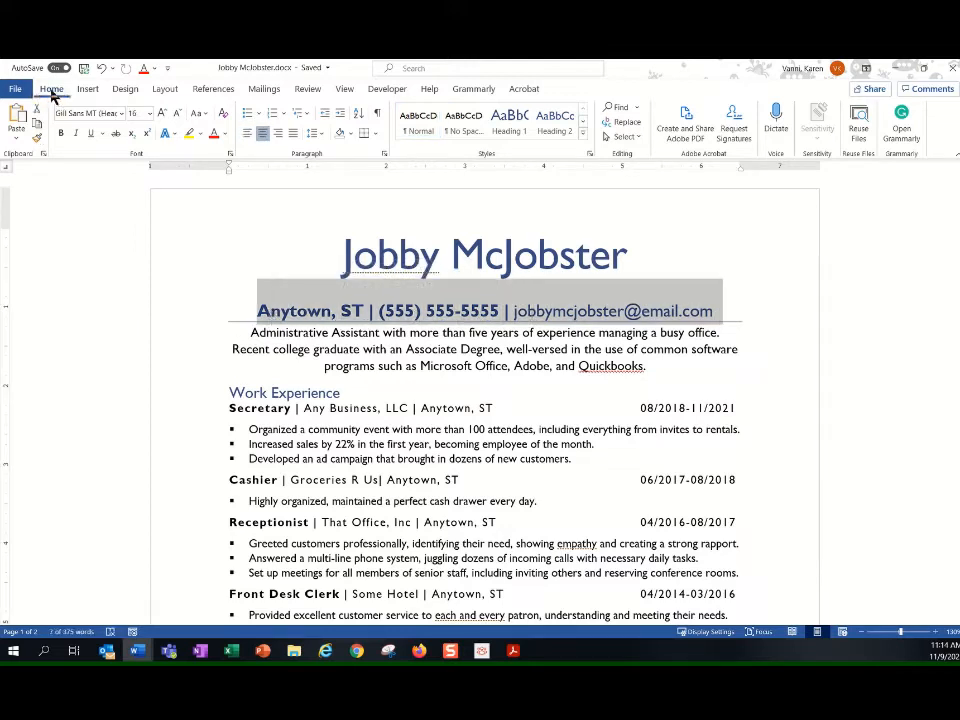
left_click(385, 158)
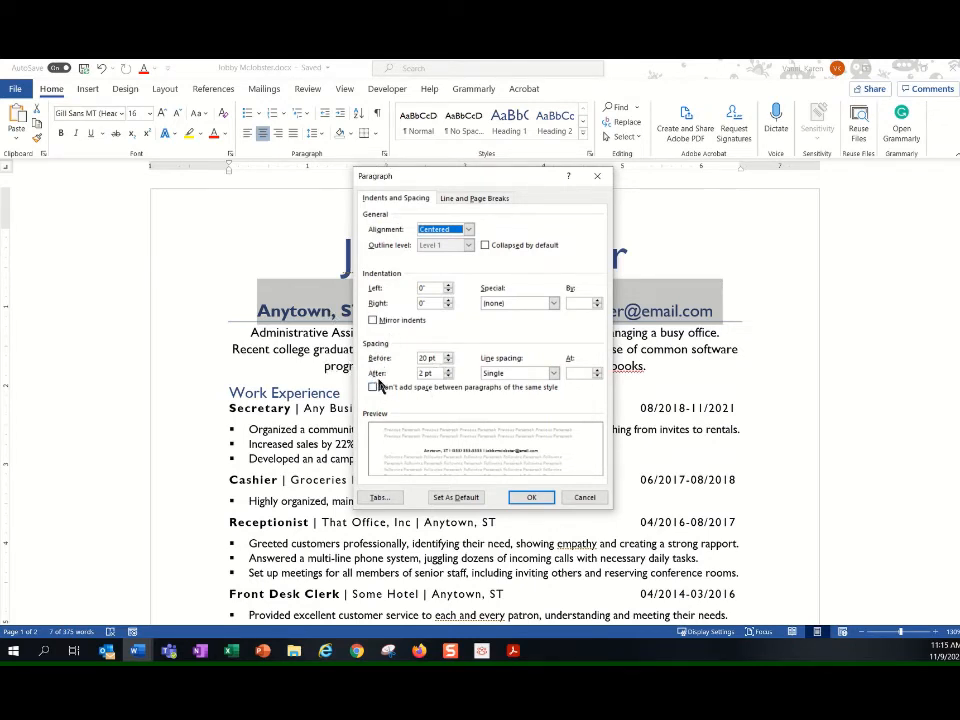
left_click(448, 362)
left_click(448, 362)
left_click(448, 362)
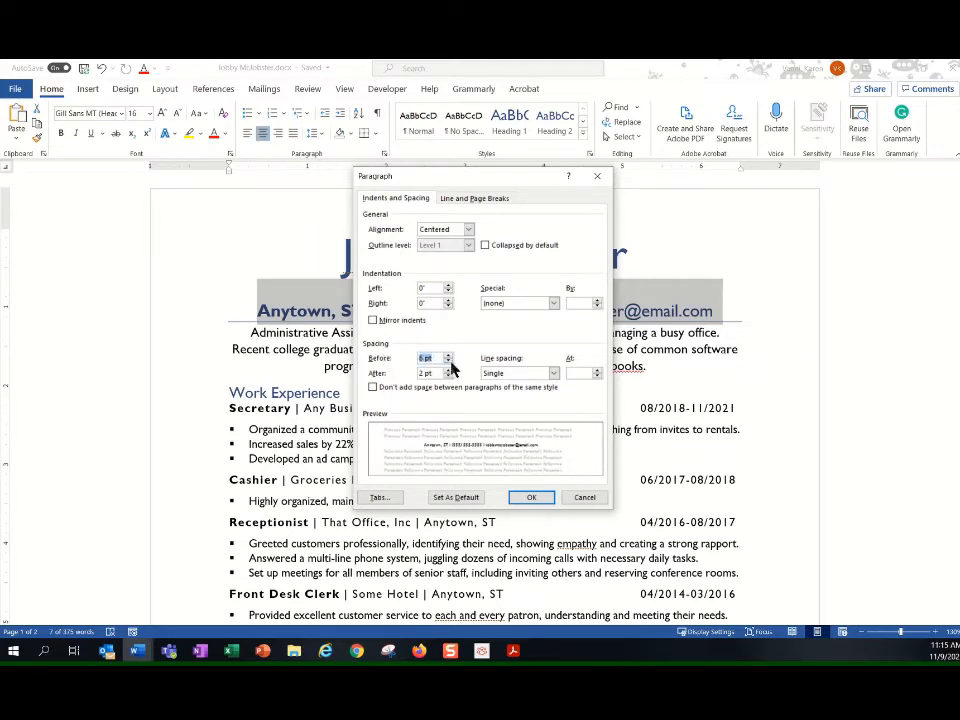
left_click(528, 497)
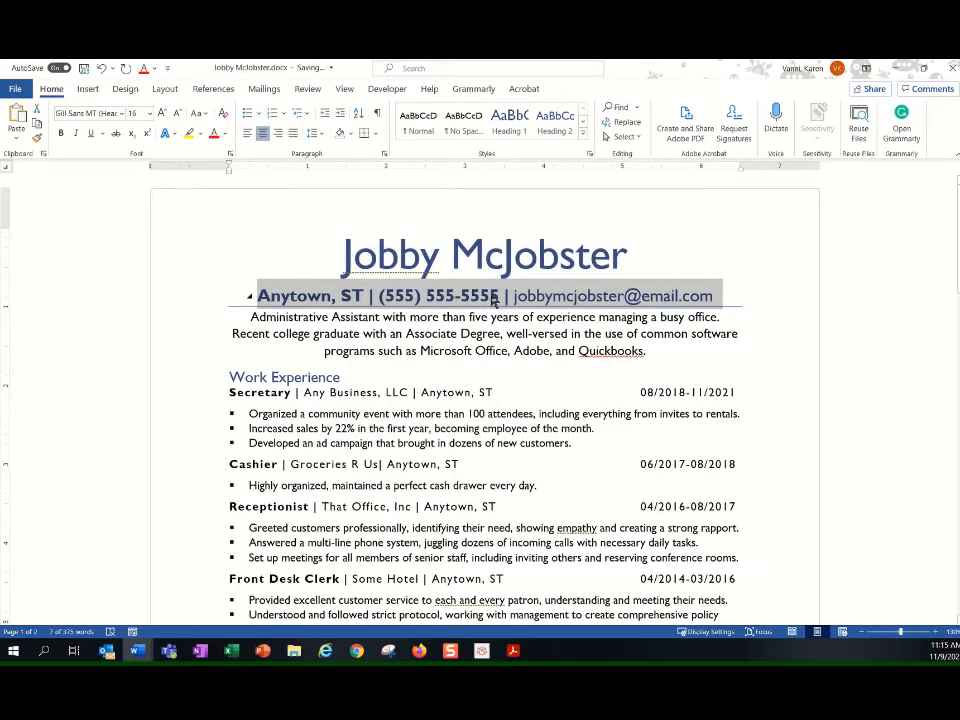
scroll(555, 411, "down", 10)
scroll(557, 411, "up", 3)
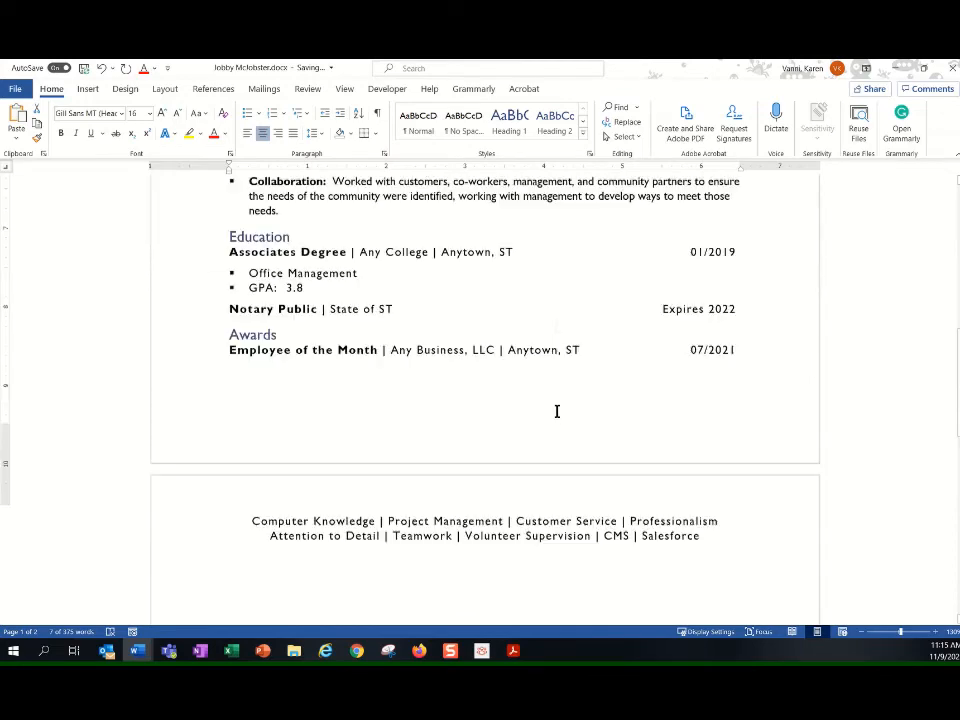
scroll(557, 411, "up", 3)
scroll(624, 508, "up", 3)
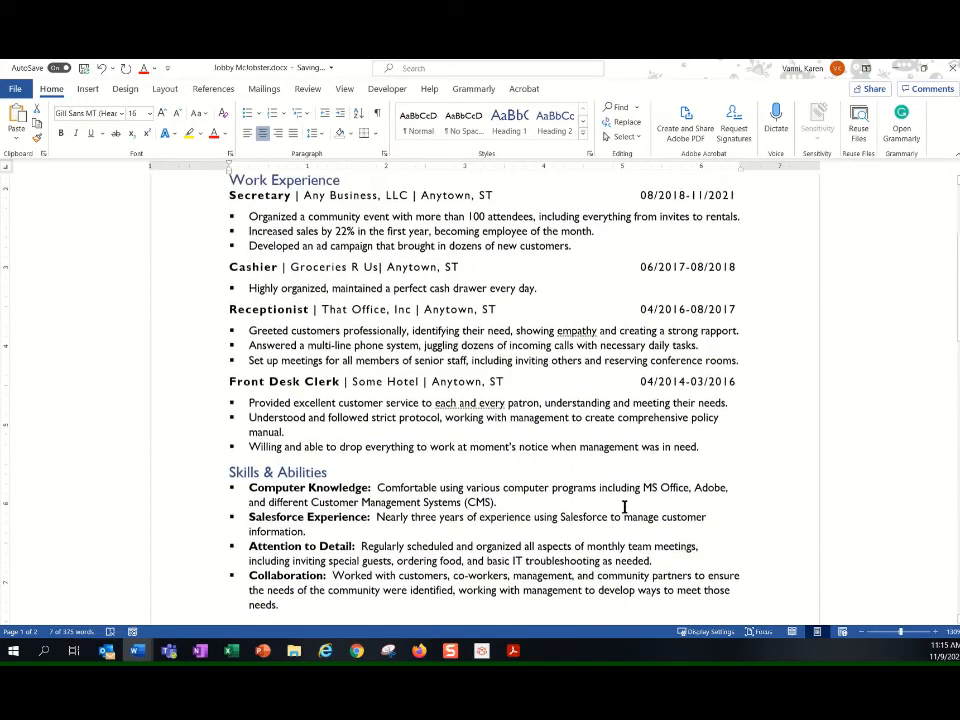
scroll(624, 508, "up", 3)
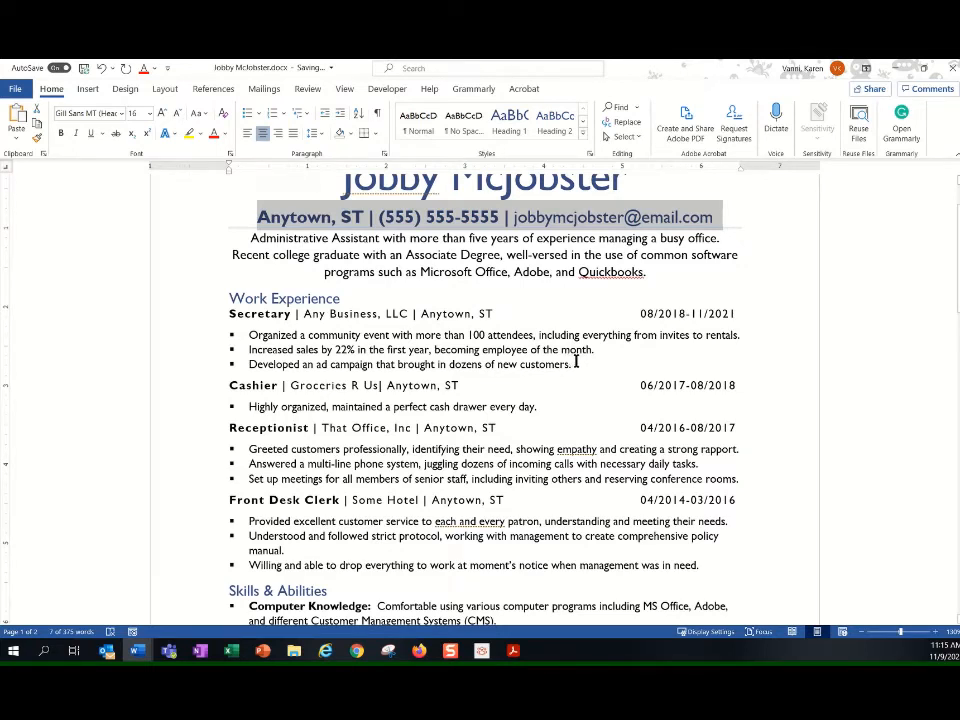
left_click_drag(585, 364, 252, 338)
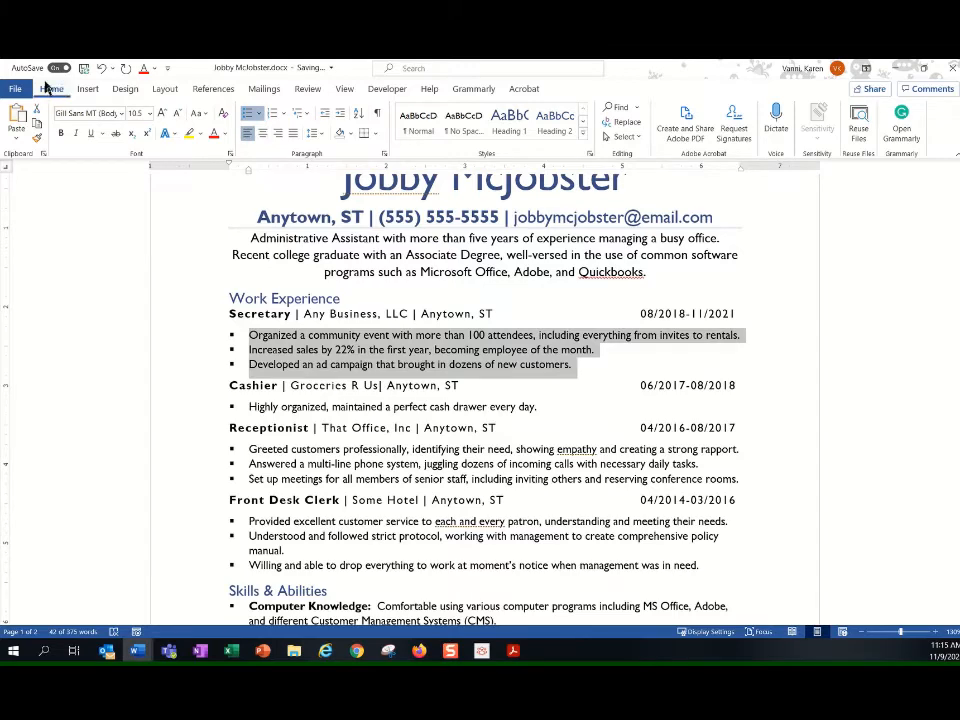
left_click(384, 154)
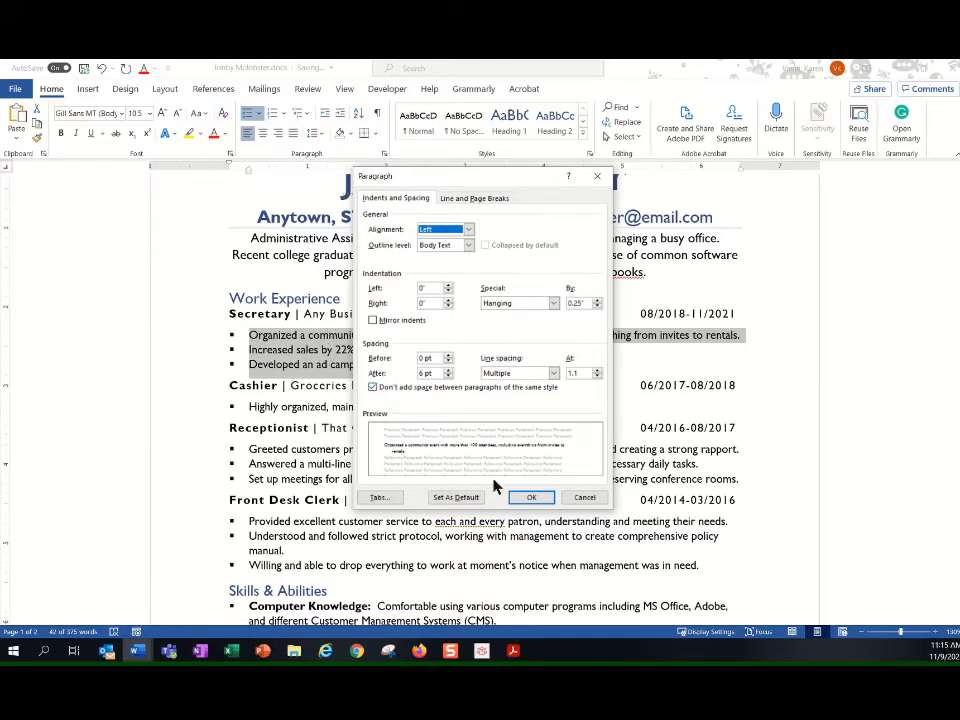
left_click(541, 500)
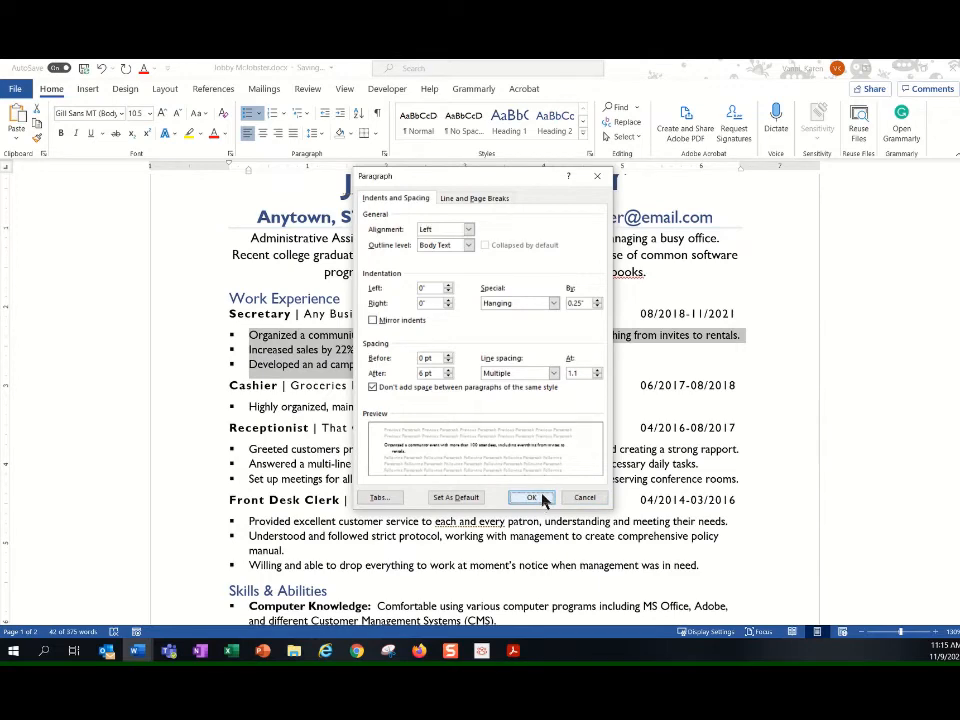
left_click(606, 376)
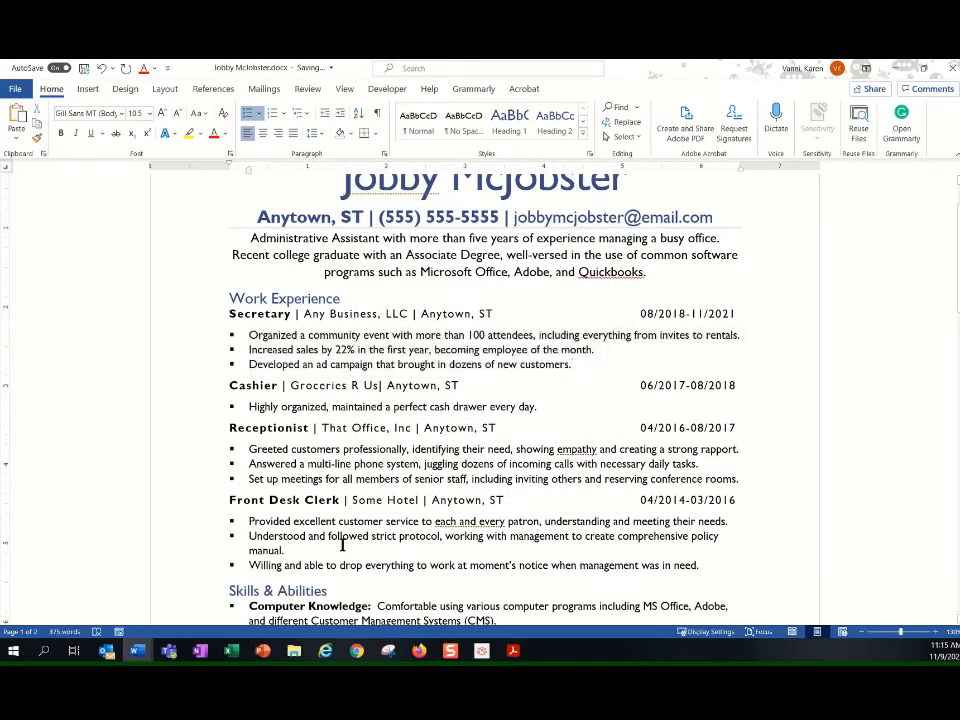
scroll(379, 516, "down", 4)
scroll(325, 456, "down", 1)
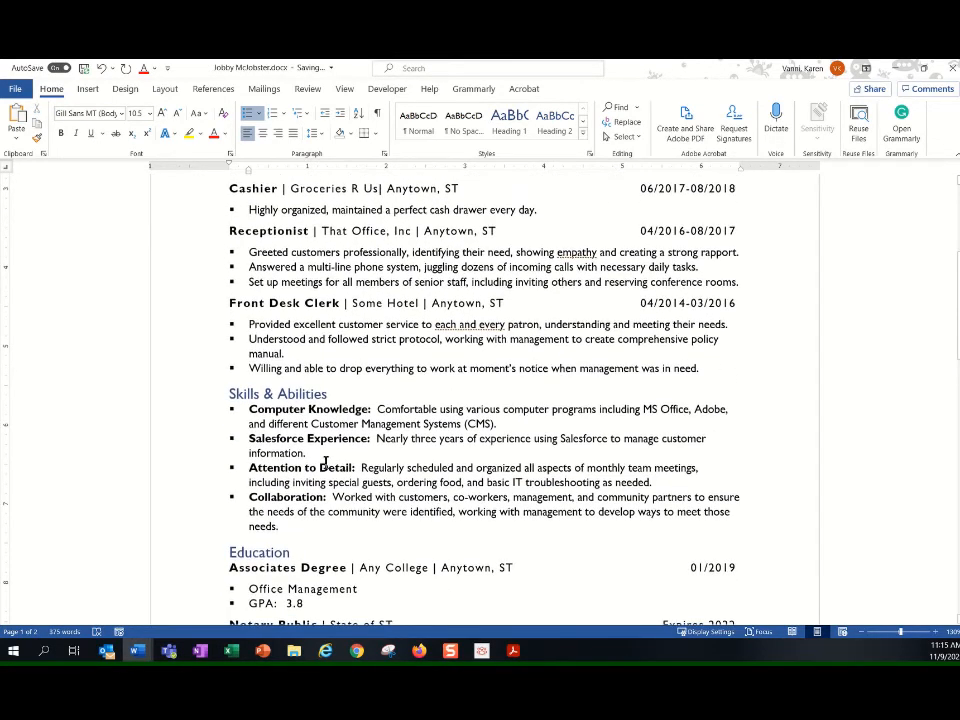
scroll(318, 455, "up", 4)
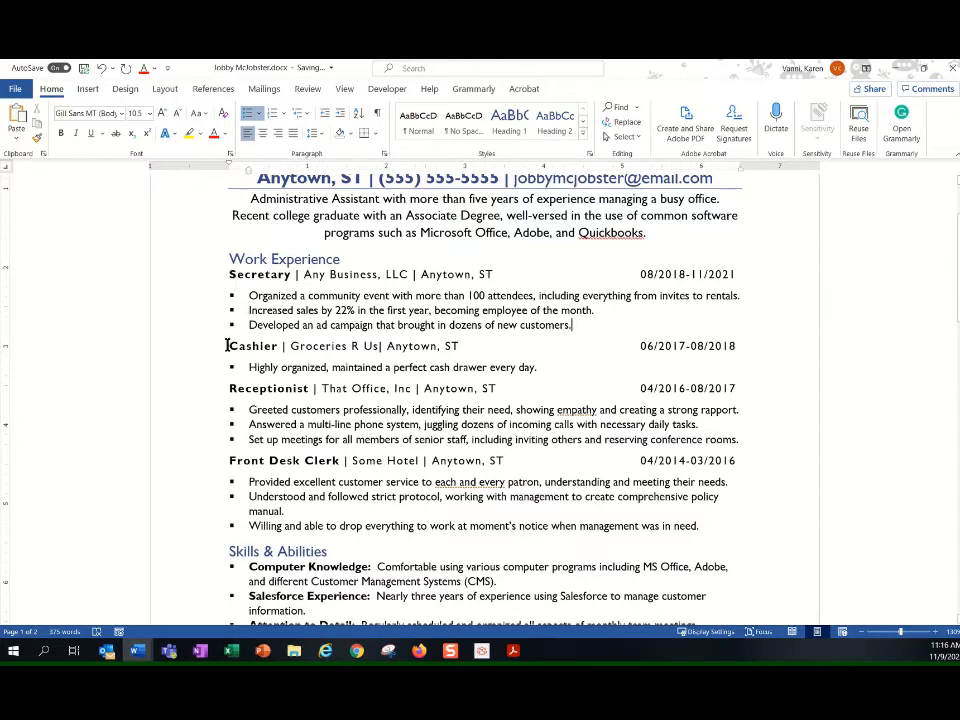
Step: Set Spacing After to 0 pt on the Cashier job heading
left_click_drag(229, 345, 735, 344)
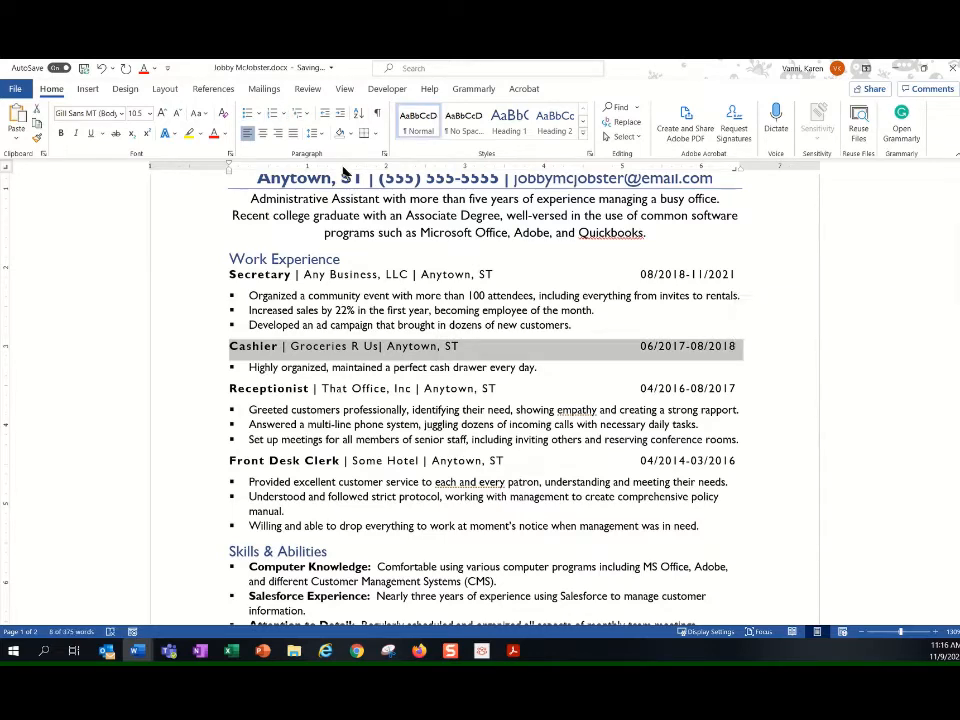
left_click(385, 154)
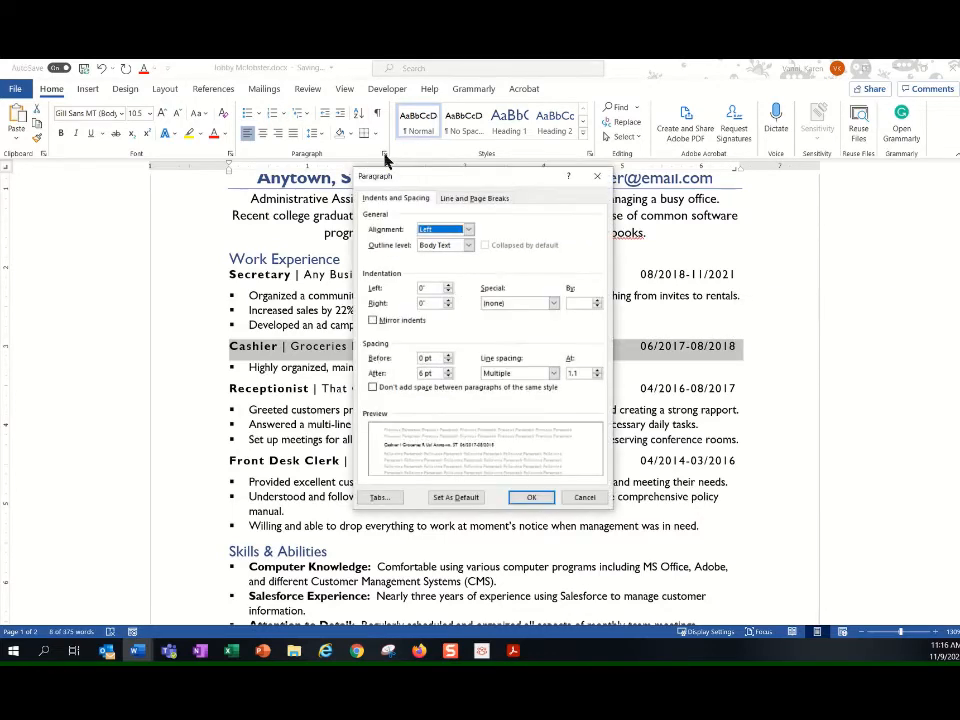
left_click(448, 376)
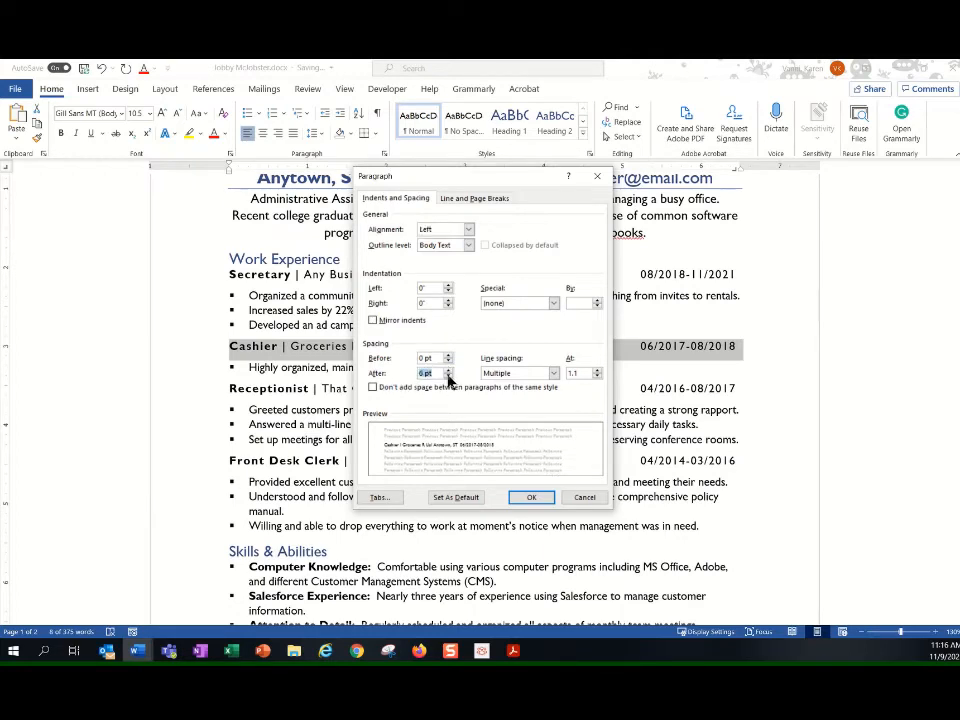
left_click(532, 498)
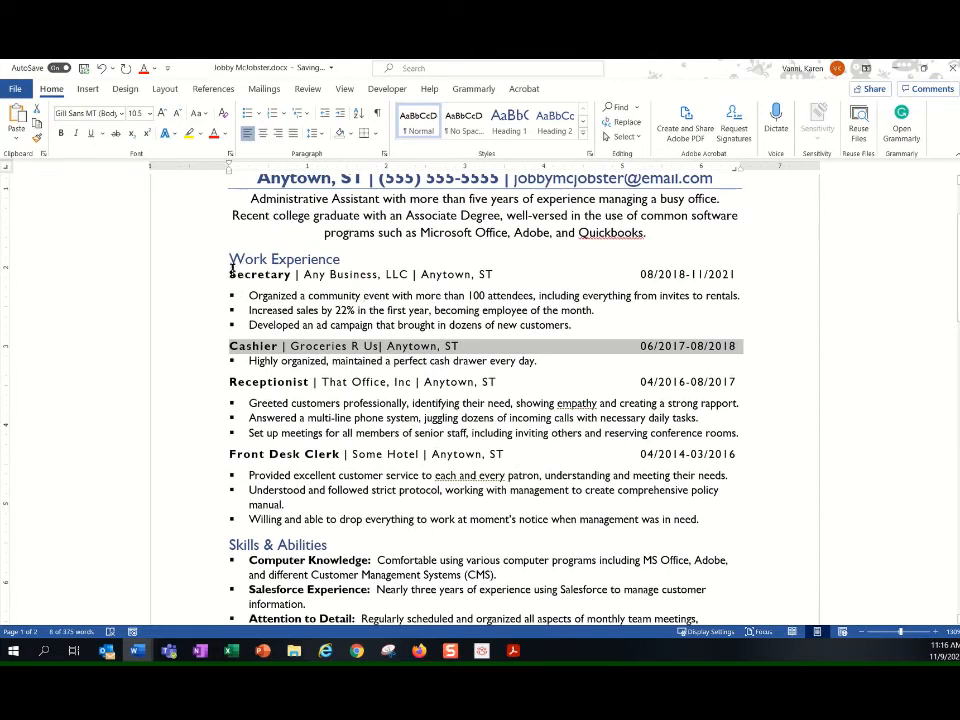
Step: Set Spacing After to 0 pt on the Secretary, Receptionist and Front Desk Clerk headings
left_click_drag(229, 272, 754, 274)
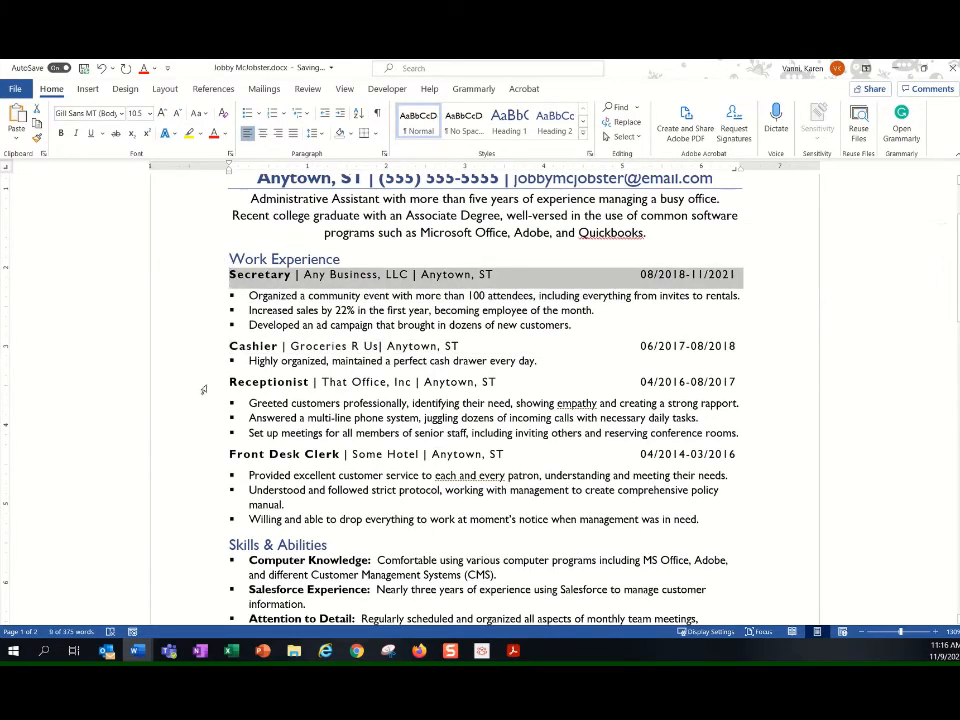
left_click_drag(285, 381, 754, 381)
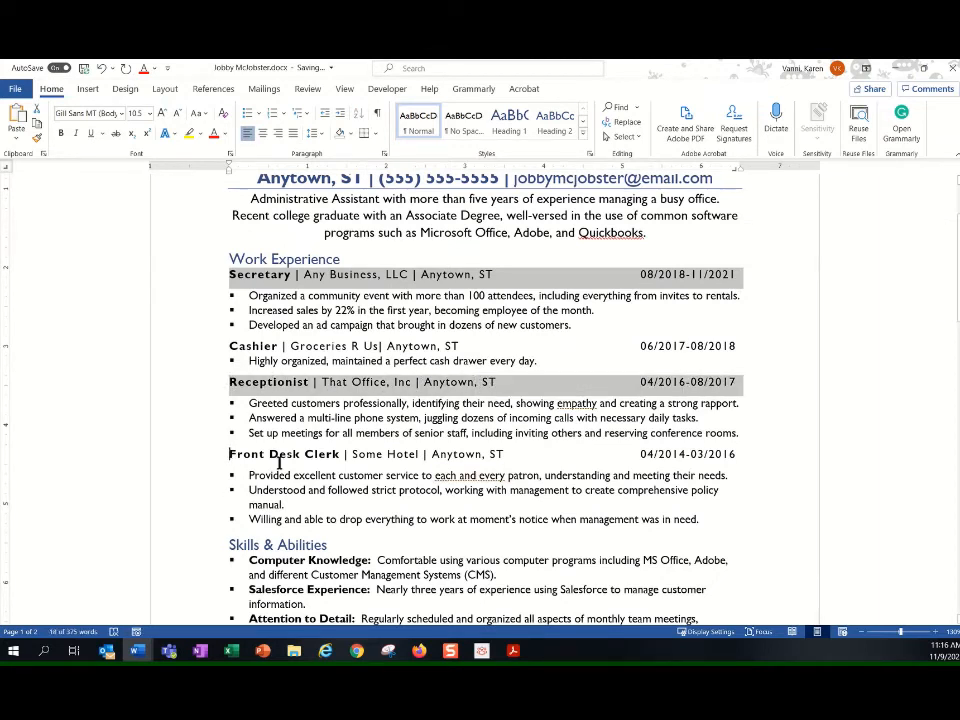
left_click_drag(280, 462, 586, 454)
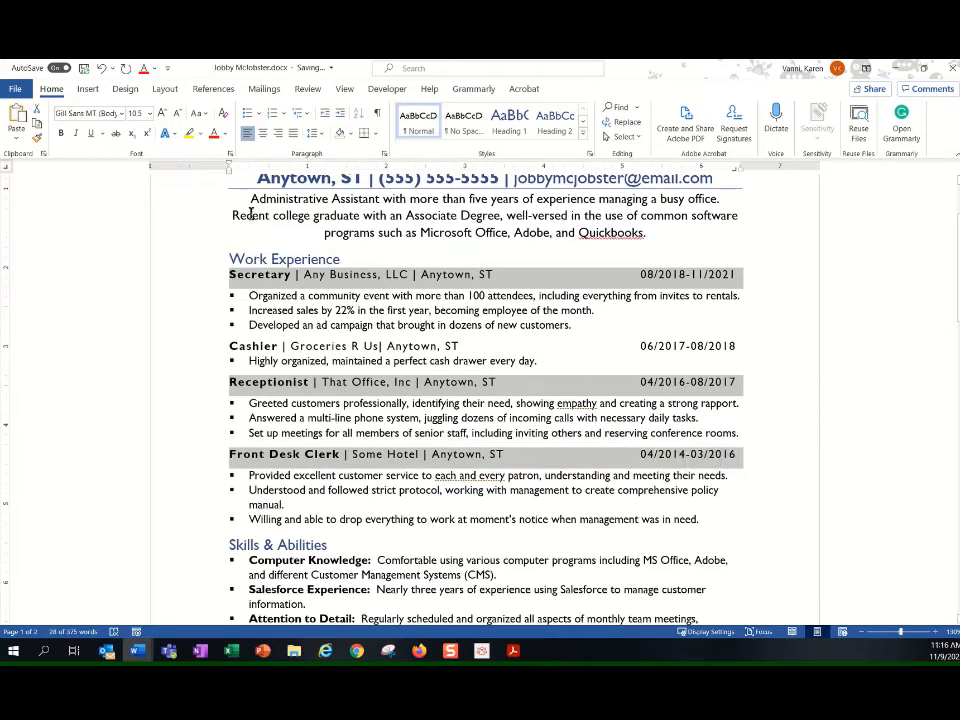
left_click(384, 155)
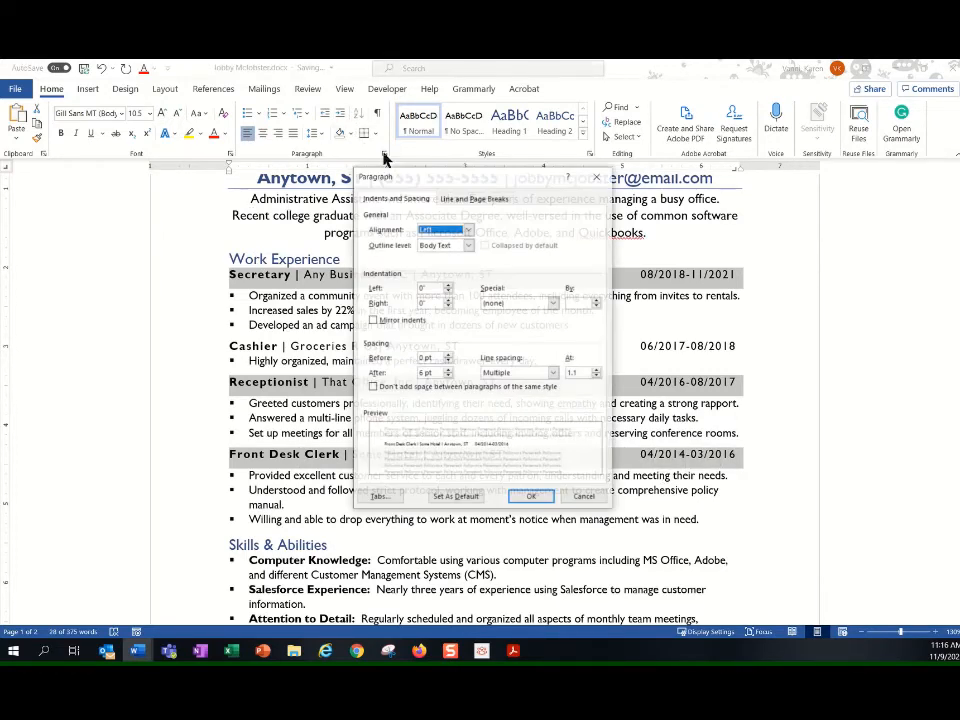
left_click(448, 376)
left_click(533, 497)
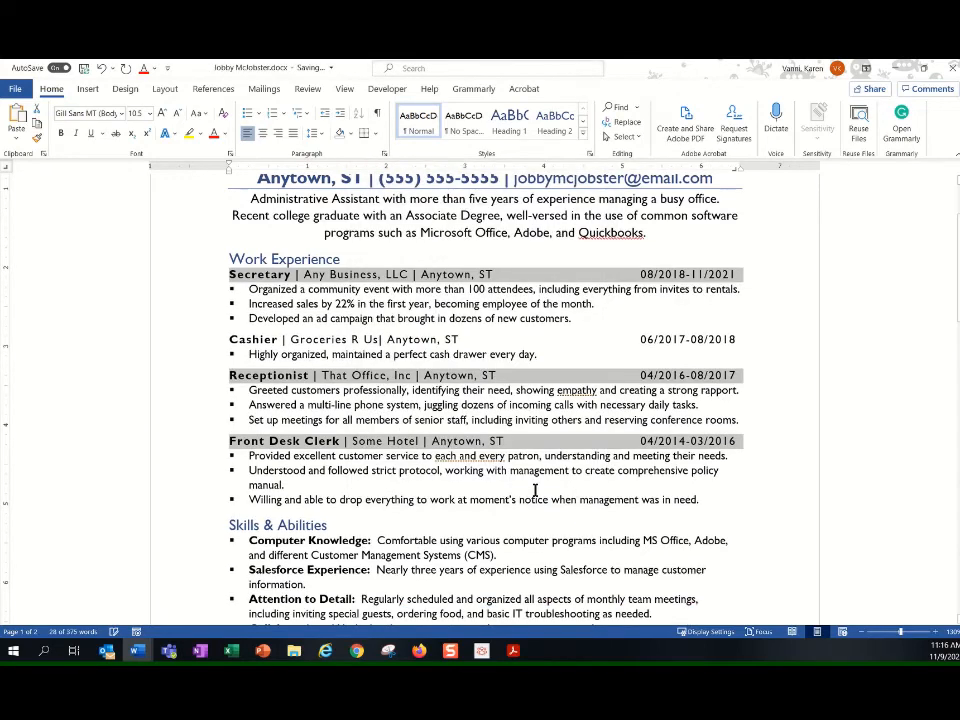
scroll(533, 505, "down", 5)
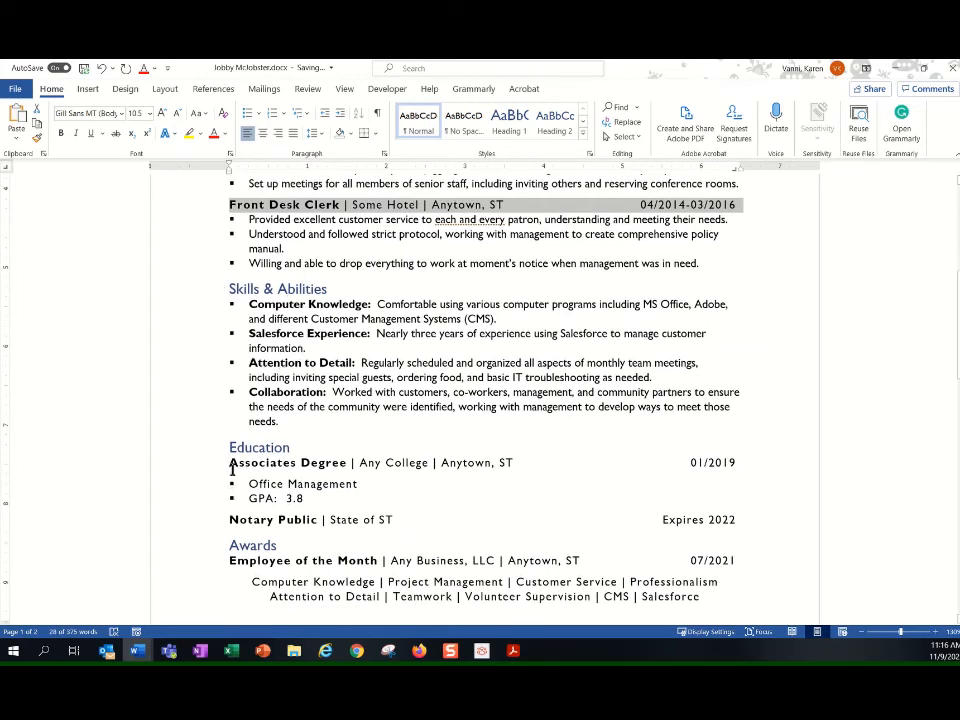
Step: Set Spacing After to 0 pt on the Associates Degree line in the Paragraph dialog
left_click_drag(232, 462, 369, 476)
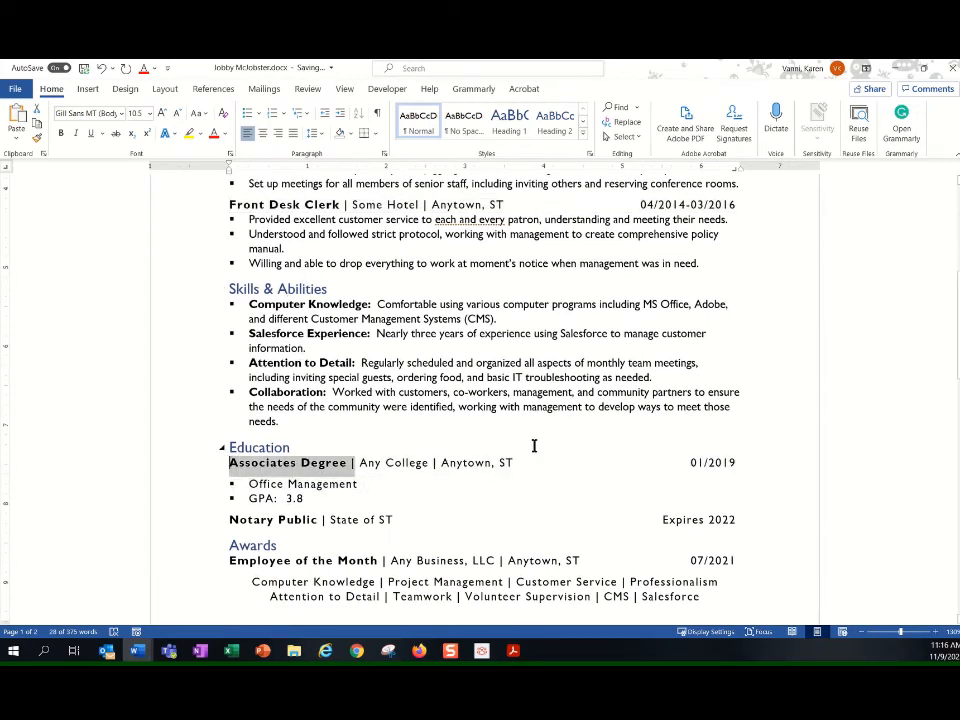
left_click_drag(232, 462, 754, 462)
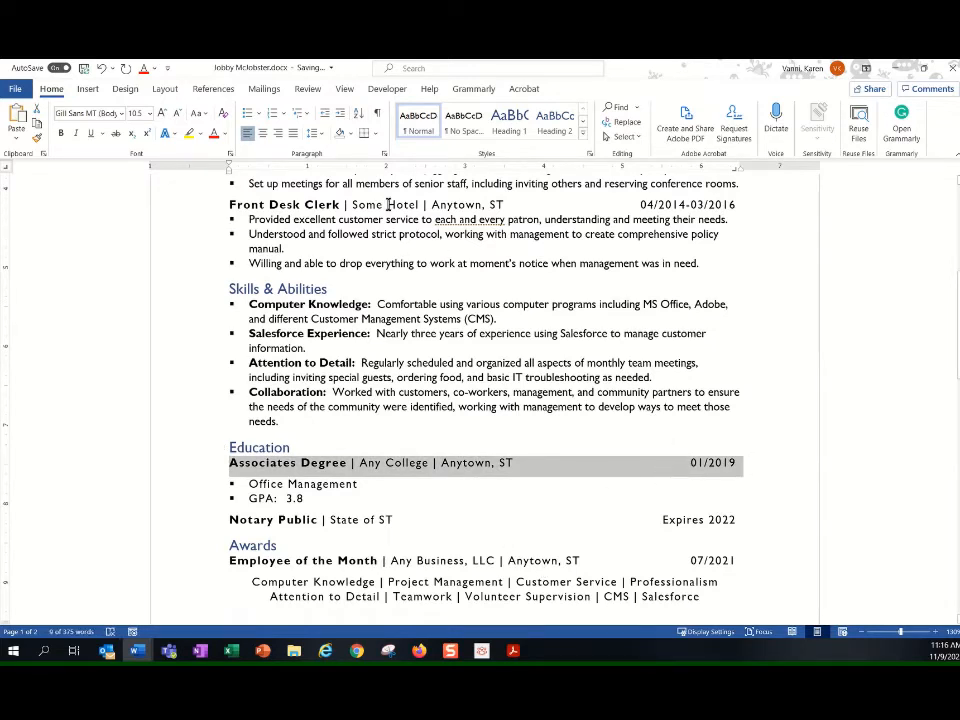
left_click(385, 156)
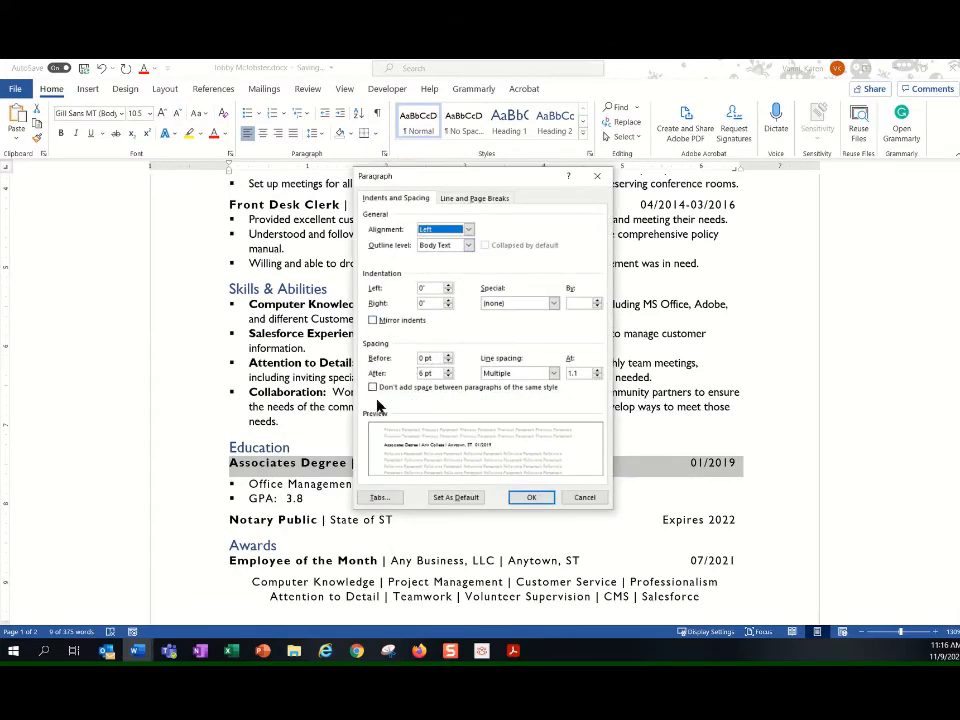
left_click(447, 377)
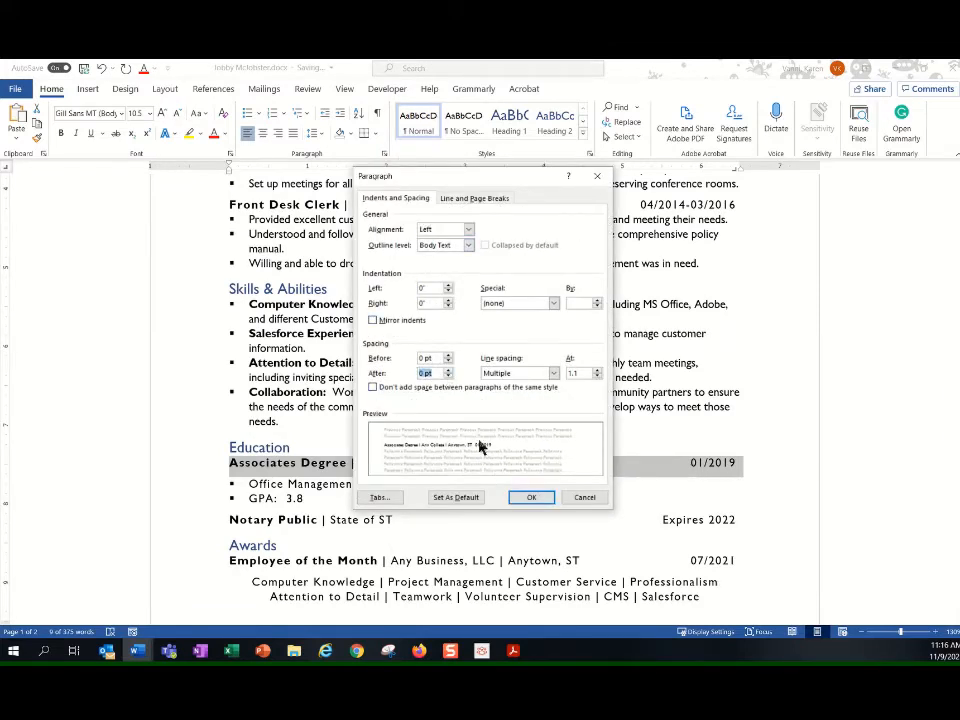
left_click(528, 498)
scroll(593, 515, "down", 3)
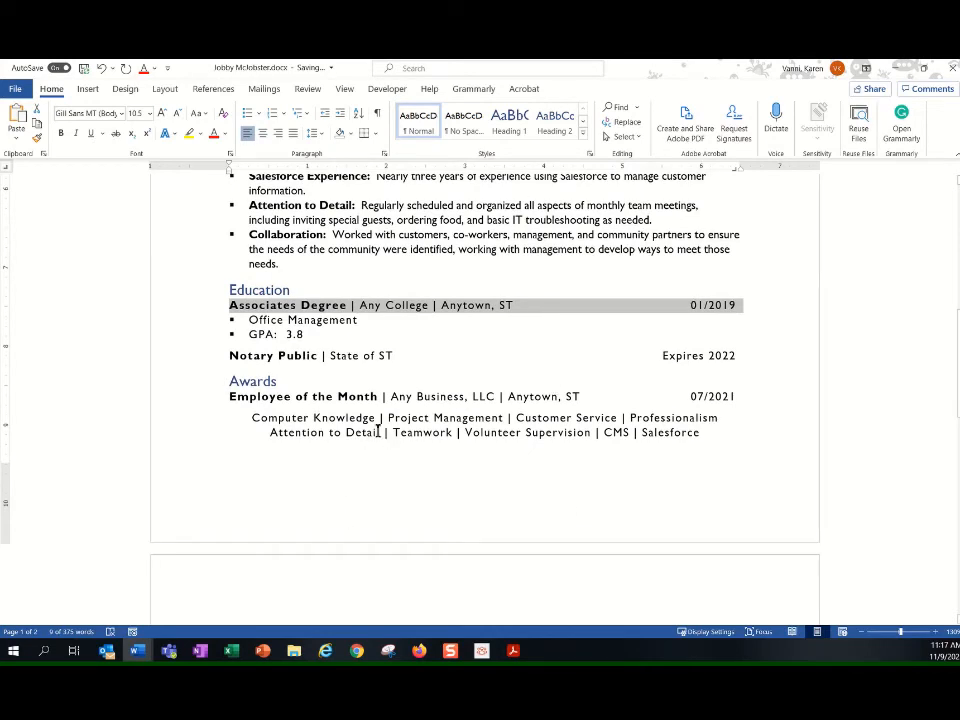
scroll(480, 416, "up", 7)
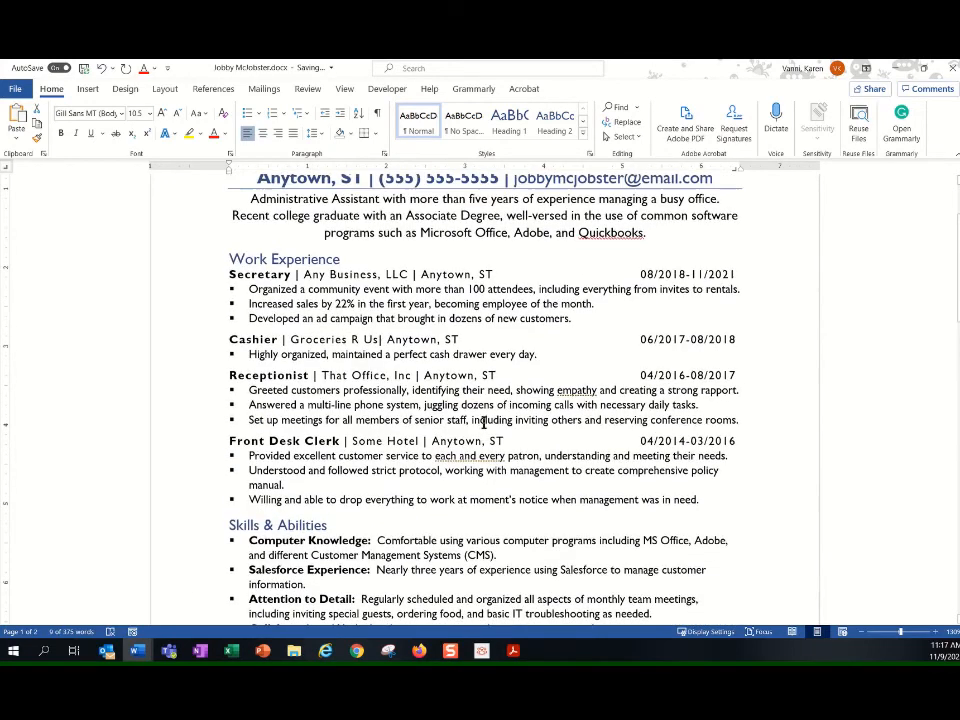
scroll(484, 422, "up", 2)
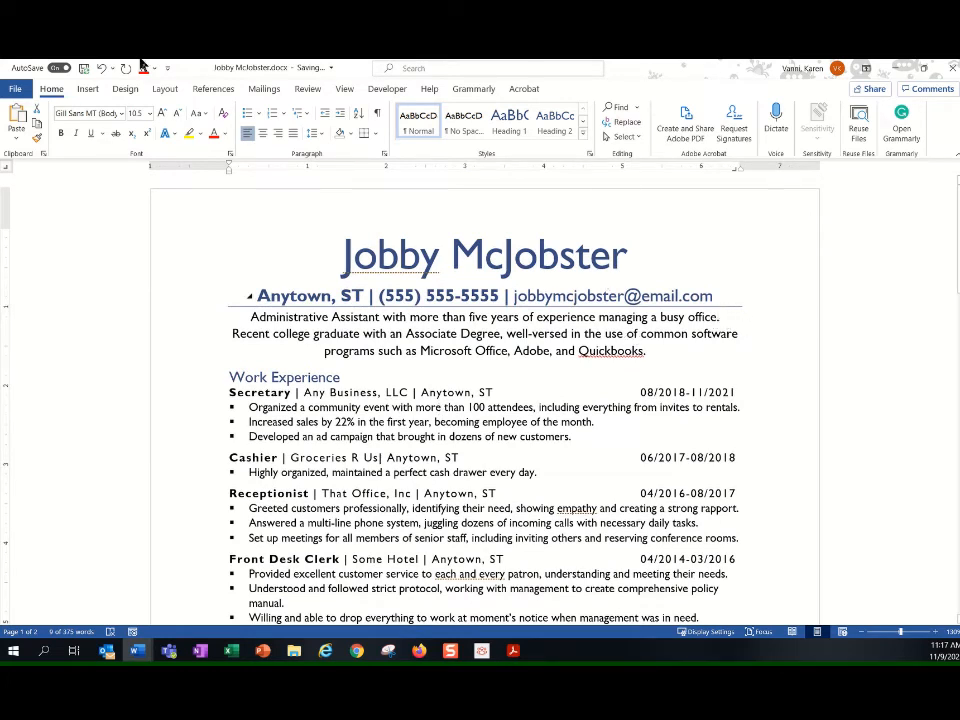
Step: Set custom left and right page margins to 0.8 inch
left_click(165, 90)
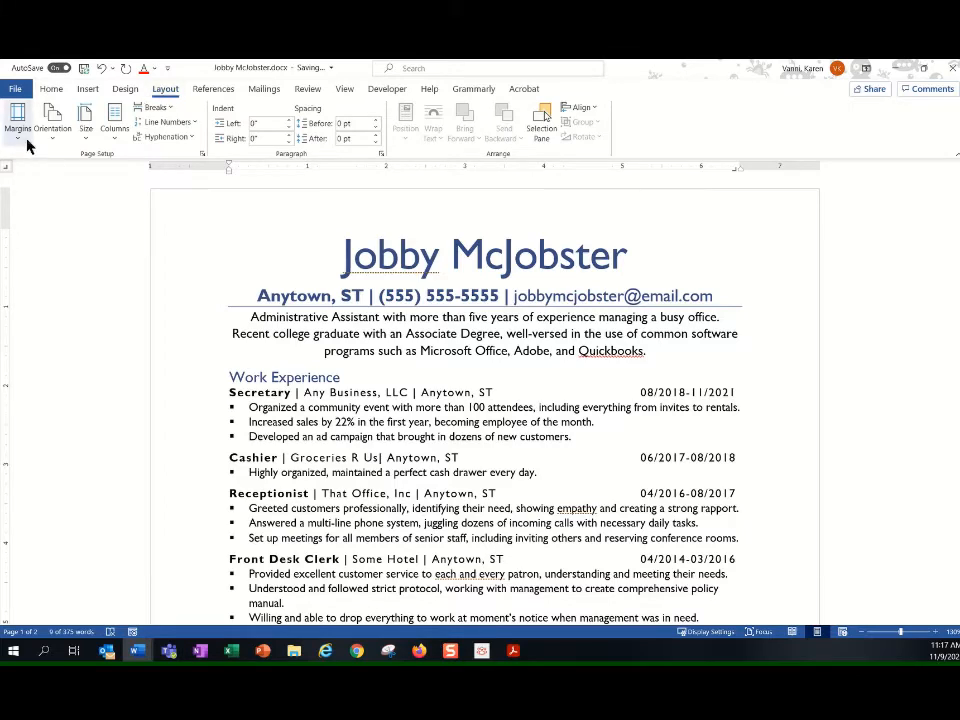
left_click(20, 135)
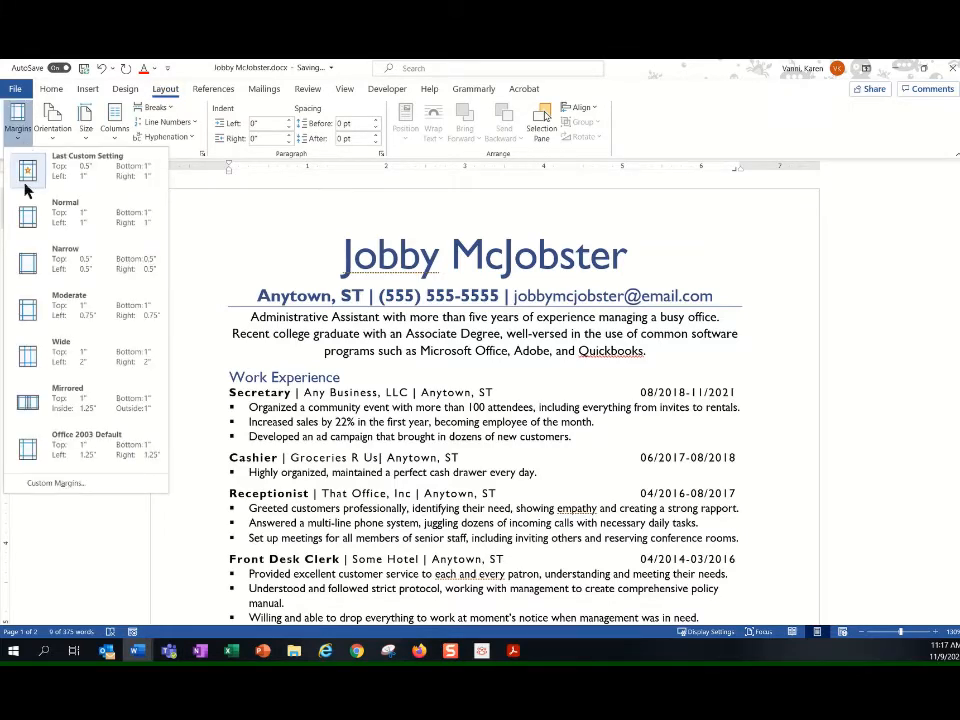
left_click(78, 489)
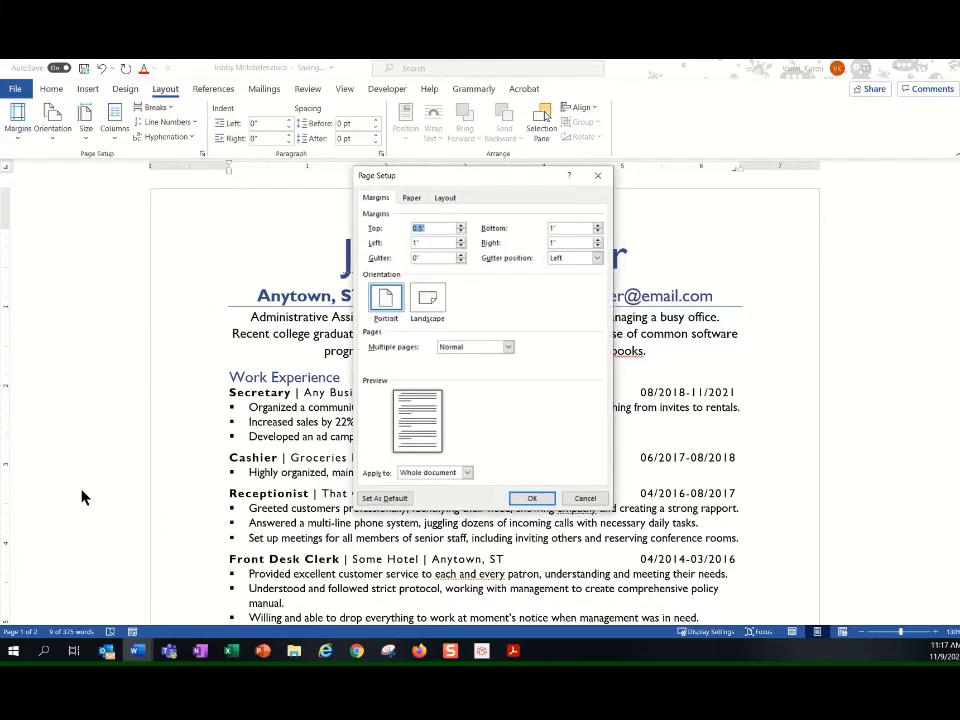
left_click(461, 247)
left_click(597, 247)
left_click(461, 247)
left_click(597, 247)
left_click(532, 498)
scroll(533, 497, "down", 4)
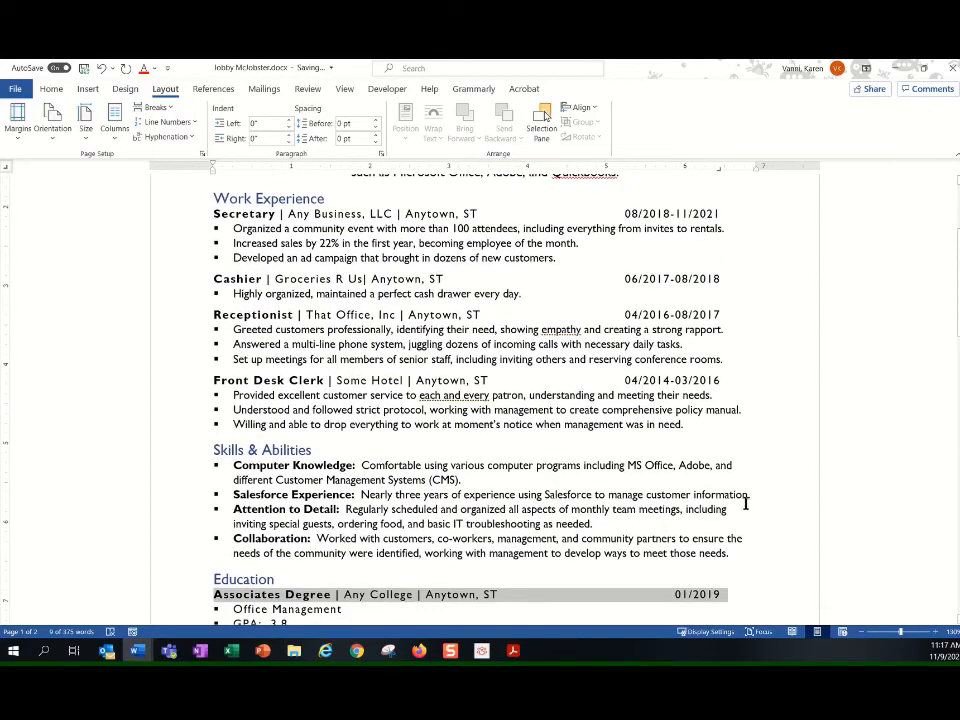
Step: Undo the margin change so the resume regains its original narrower margins
scroll(754, 503, "up", 3)
scroll(750, 476, "down", 6)
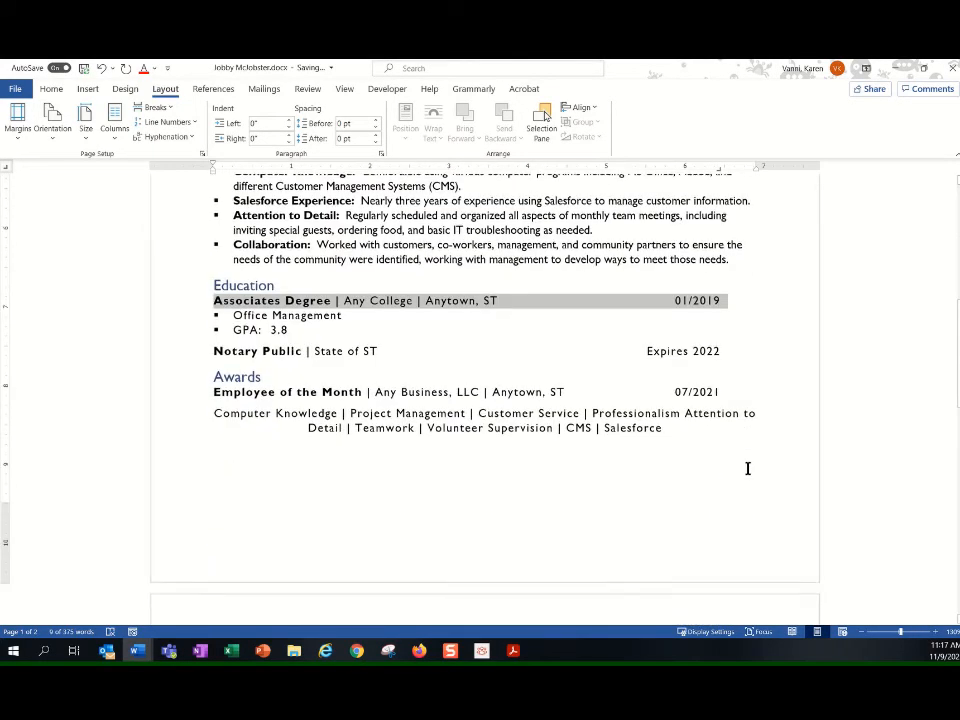
scroll(747, 468, "down", 3)
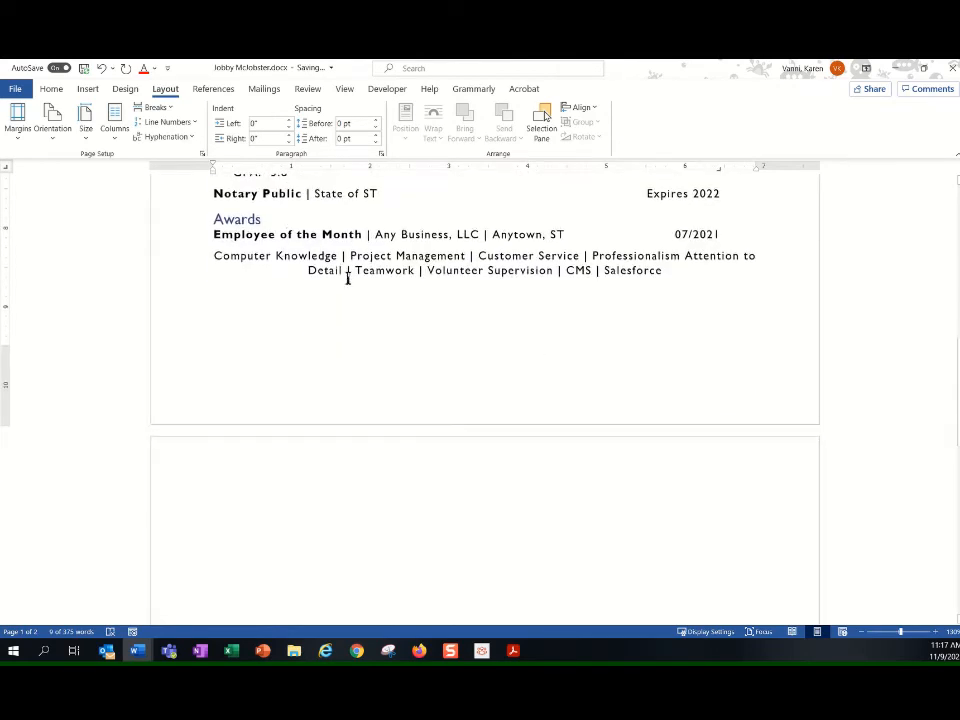
scroll(549, 347, "up", 10)
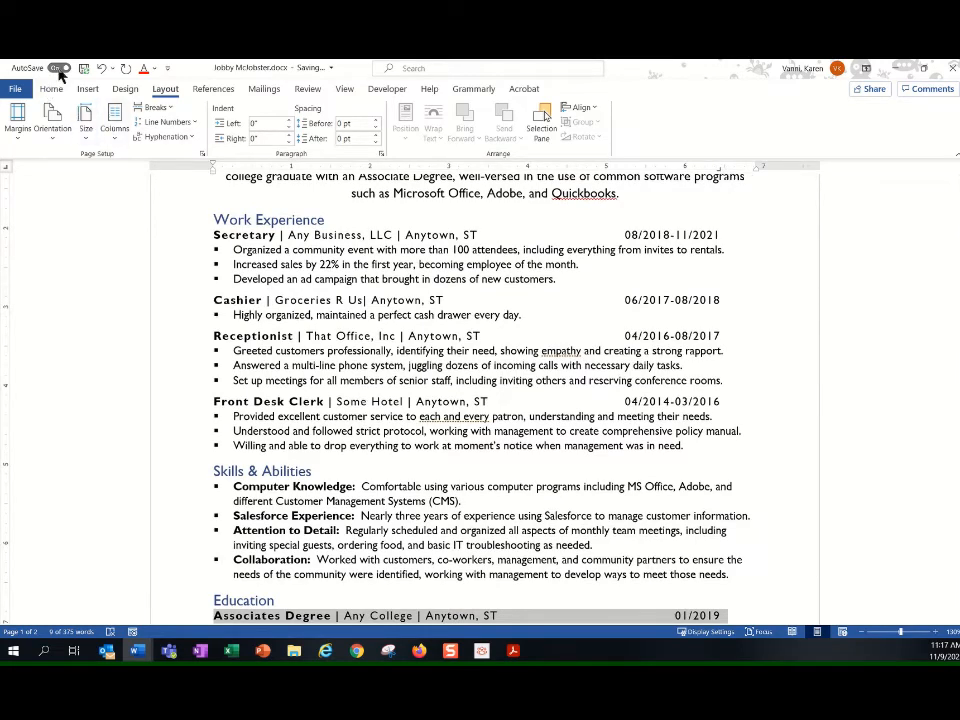
left_click(100, 68)
Step: Check the empty paragraph on page 2, then return to the PowerPoint slideshow
scroll(388, 405, "down", 10)
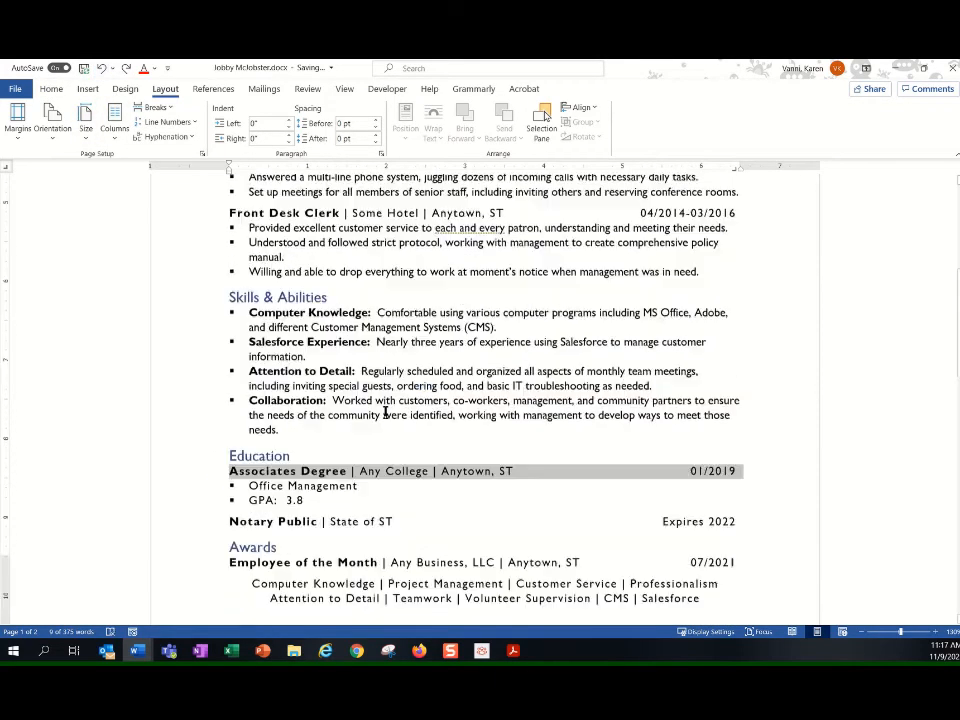
left_click(318, 569)
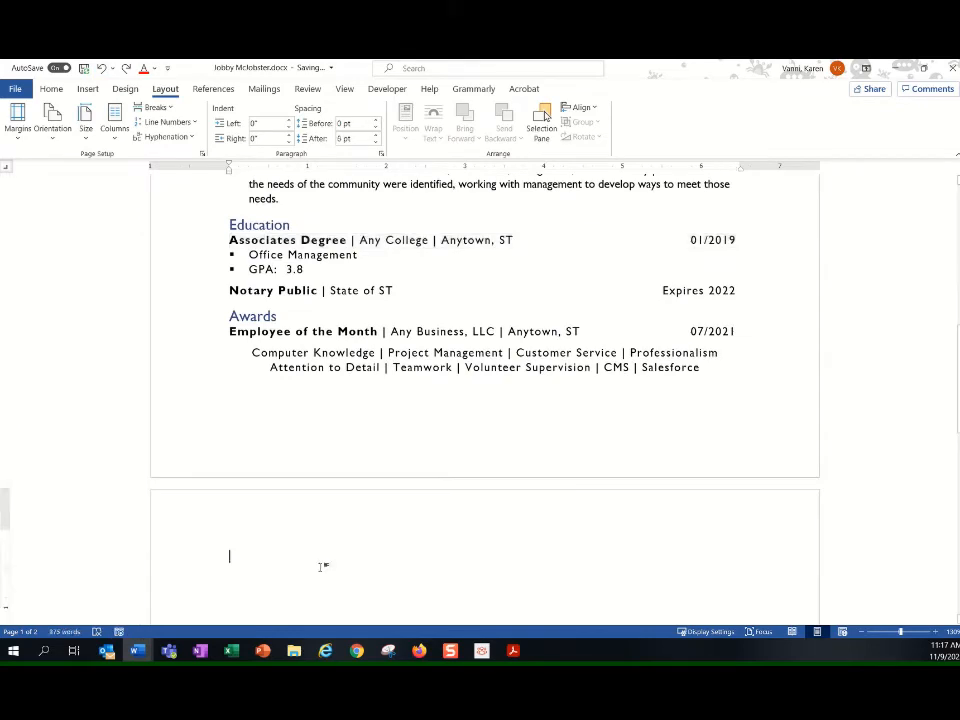
scroll(340, 515, "up", 10)
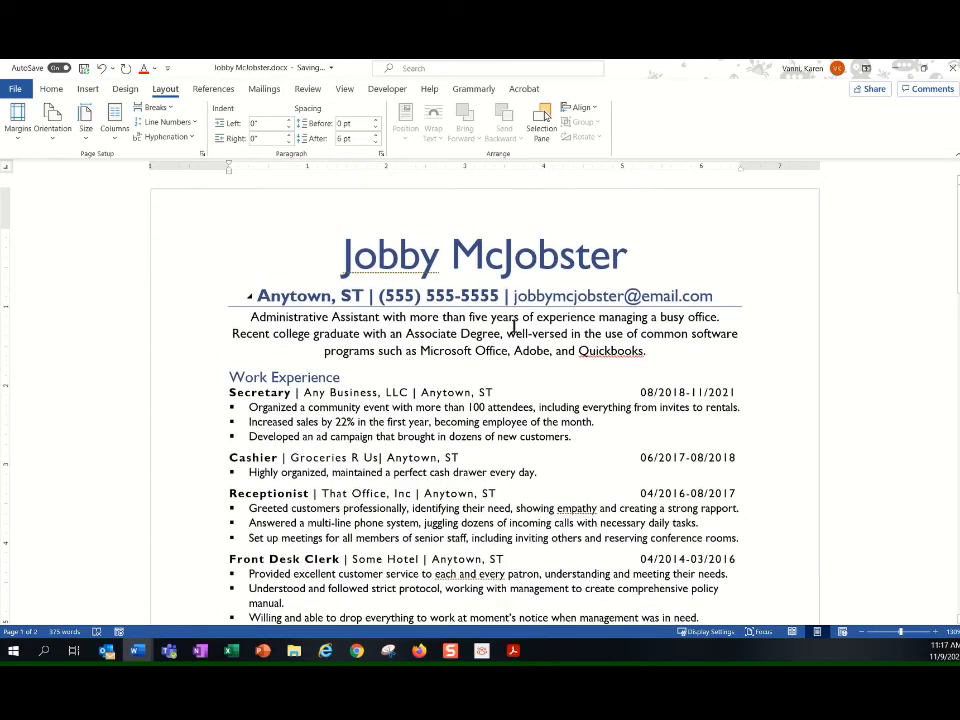
key("alt+Tab")
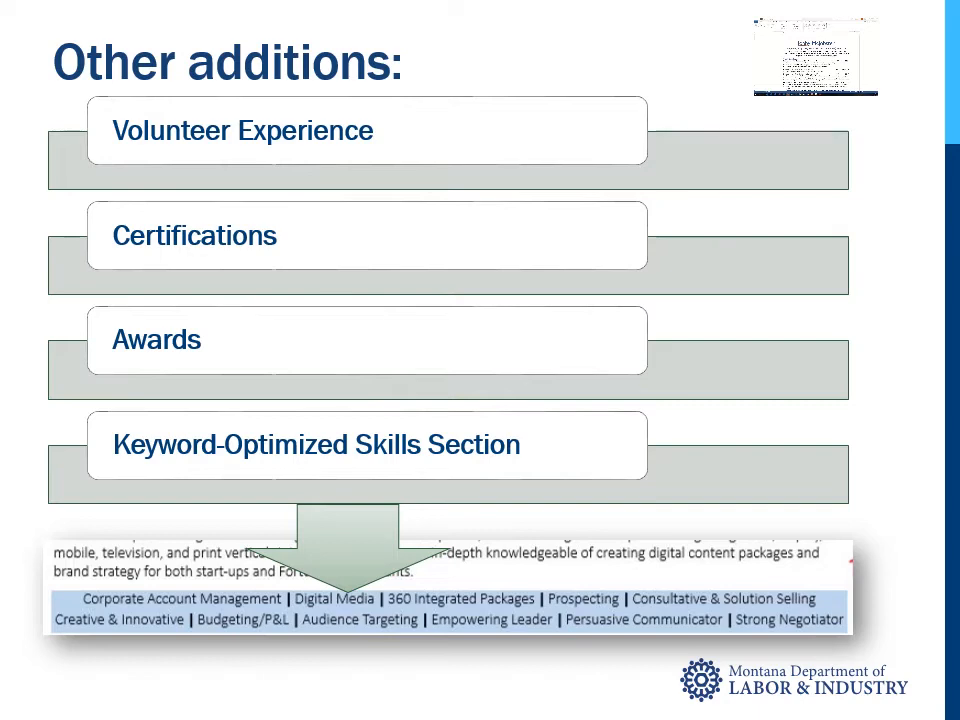
Step: Advance to the 'Change the Author of a Word Doc' slide
key("Right")
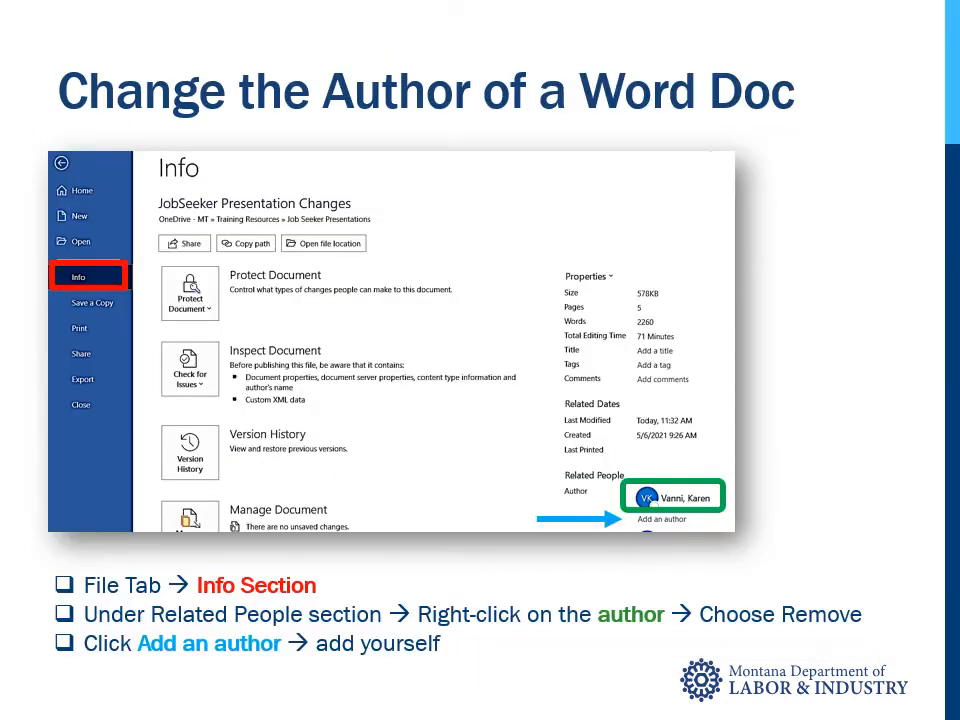
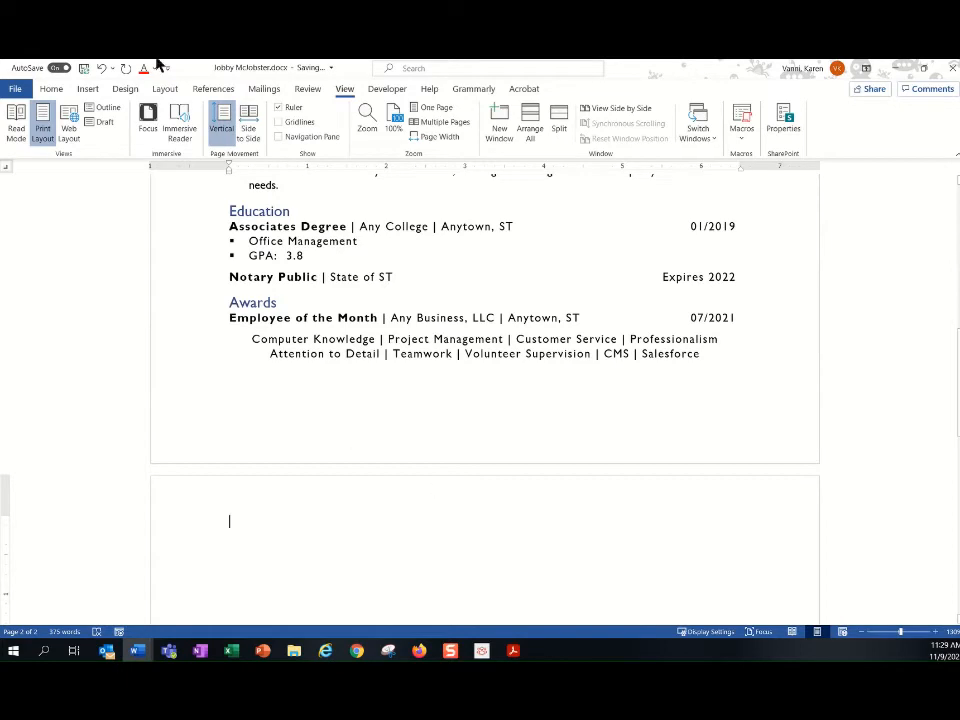
Step: Show formatting marks and delete the two empty paragraphs after Awards on page 2
left_click(52, 90)
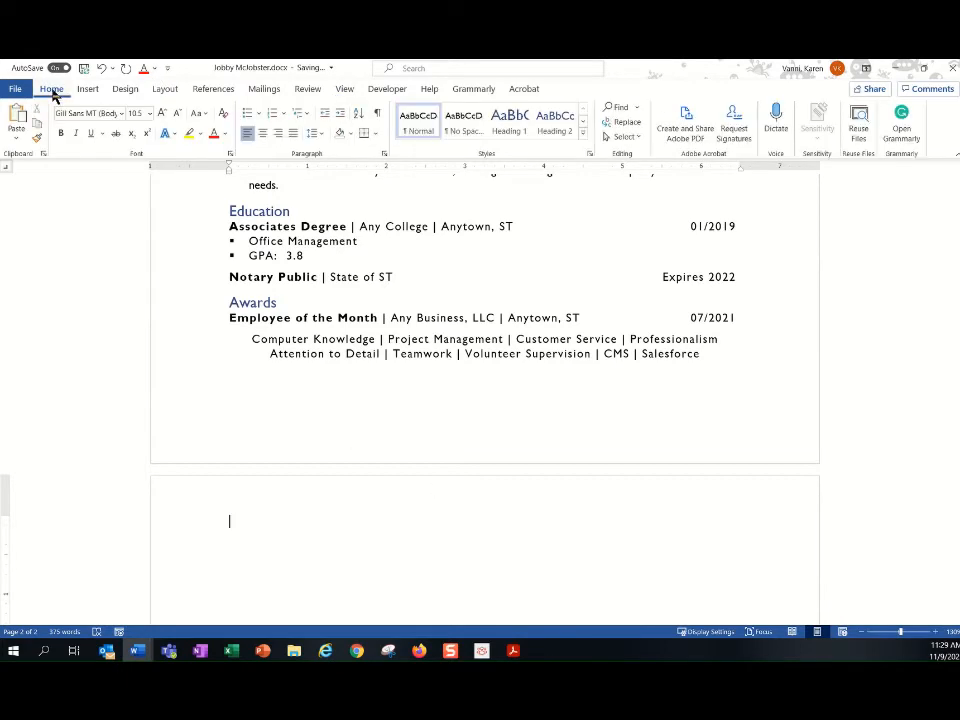
left_click(378, 116)
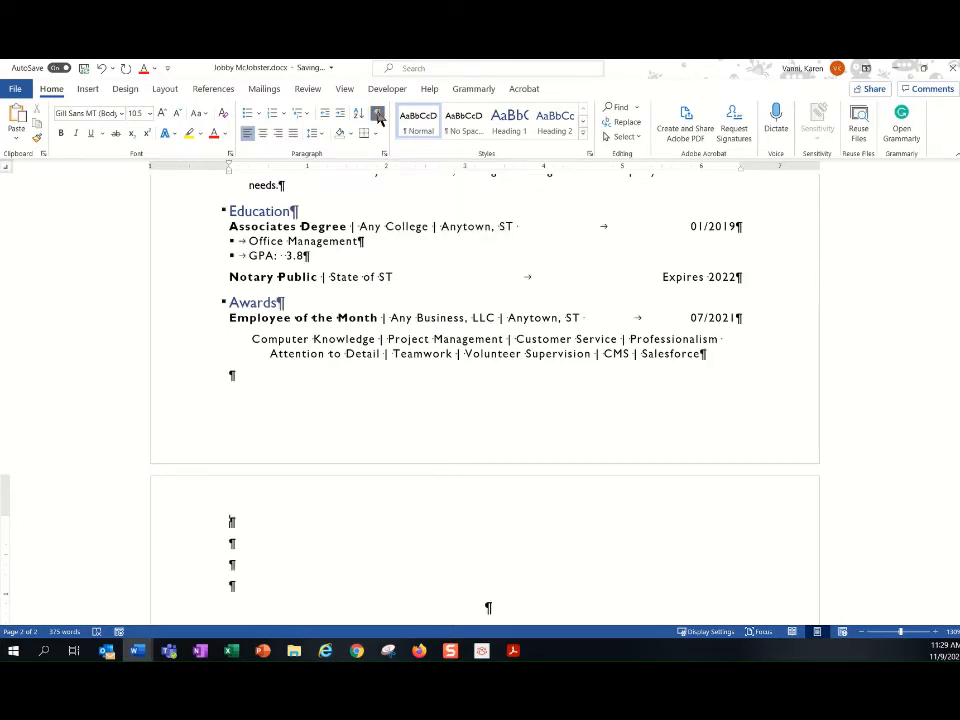
scroll(529, 564, "down", 2)
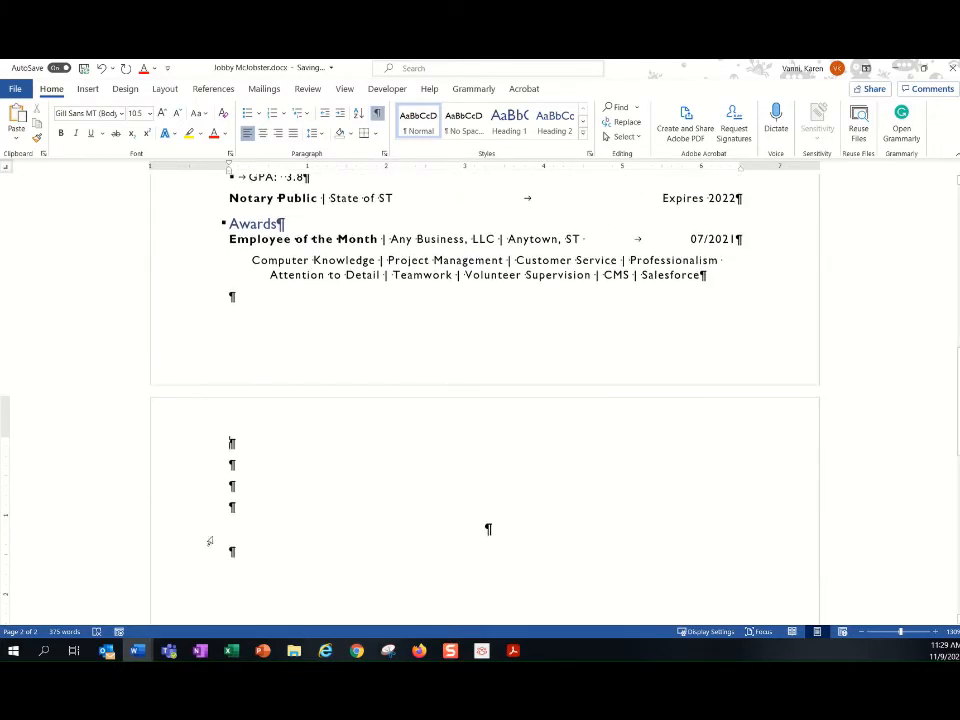
scroll(439, 291, "up", 5)
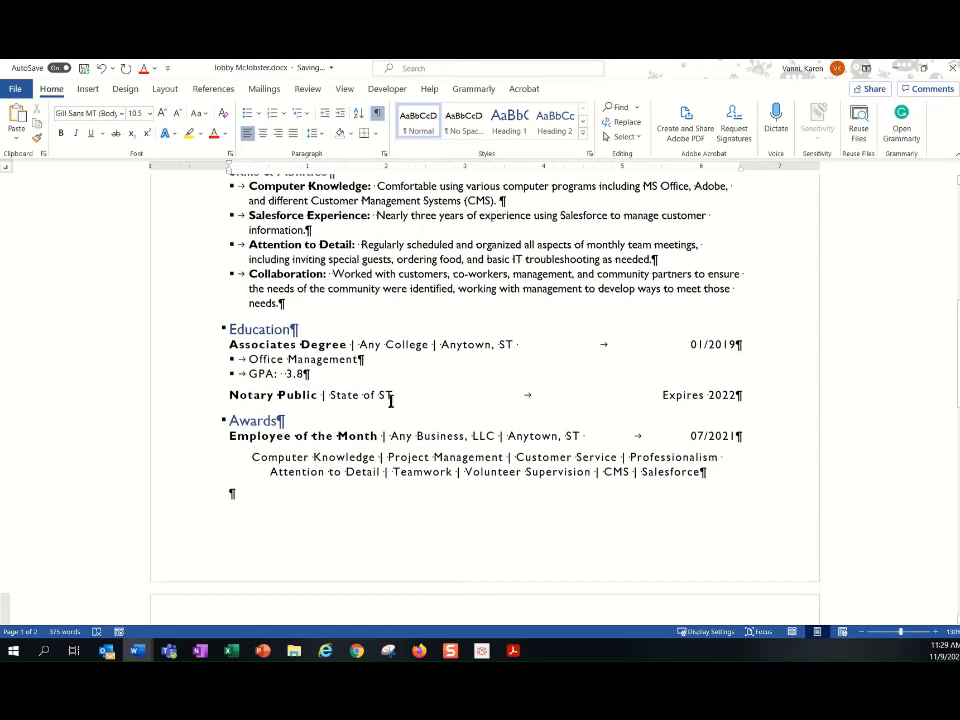
scroll(435, 416, "up", 5)
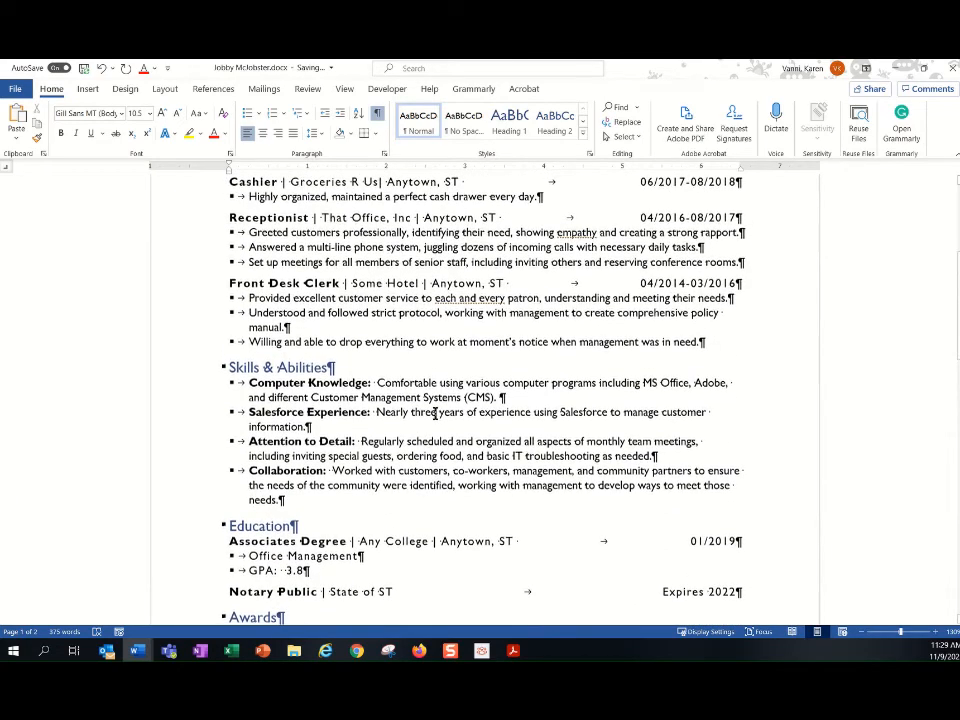
scroll(440, 410, "down", 9)
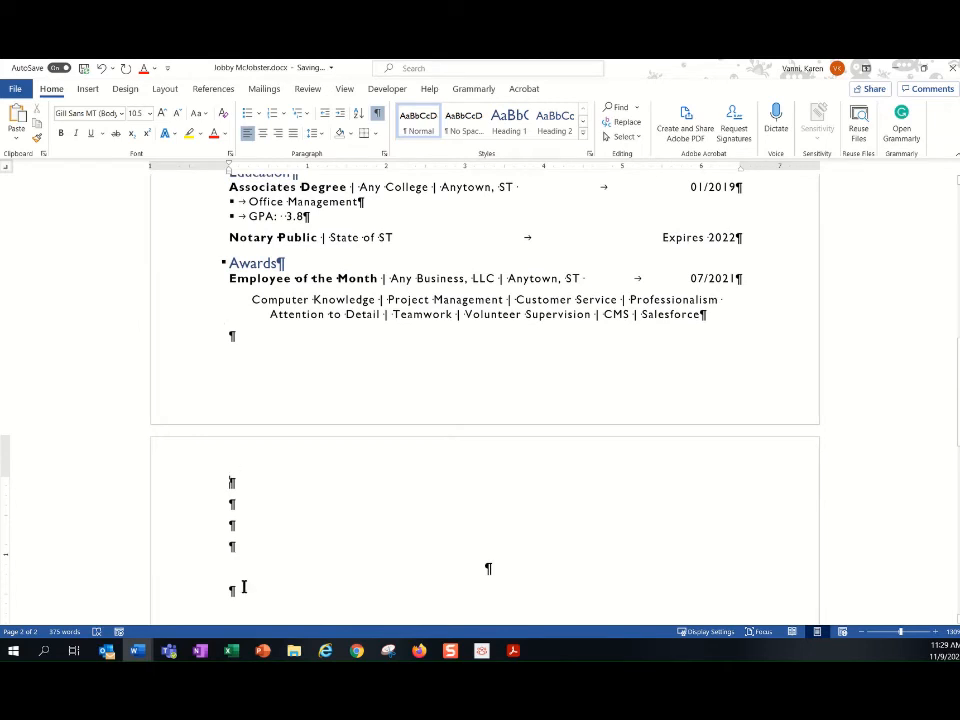
scroll(253, 506, "down", 2)
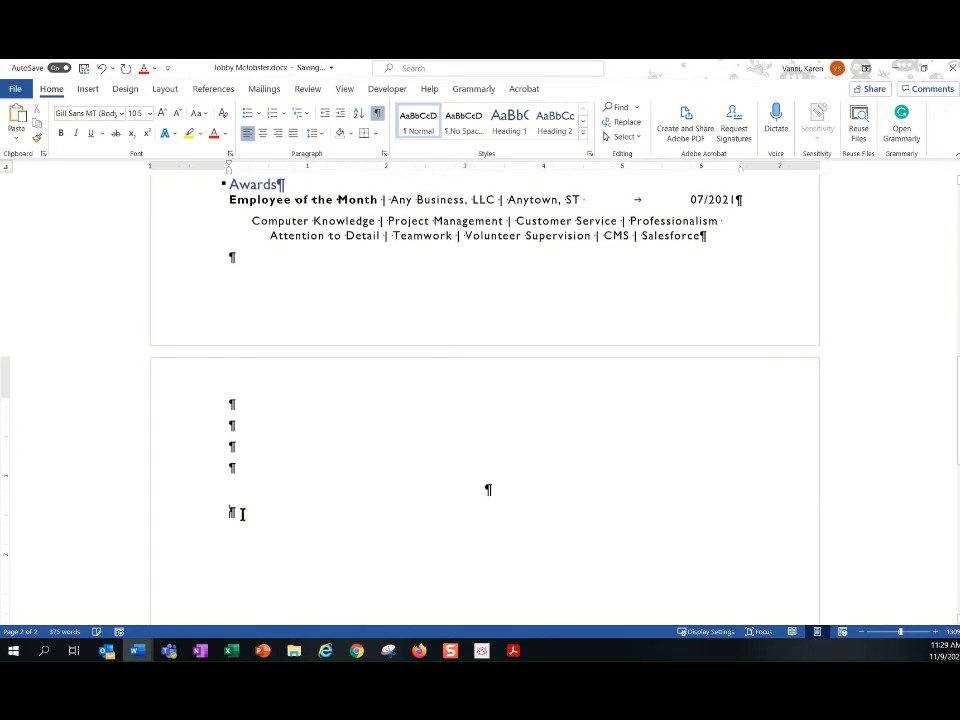
key("BackSpace")
key("BackSpace")
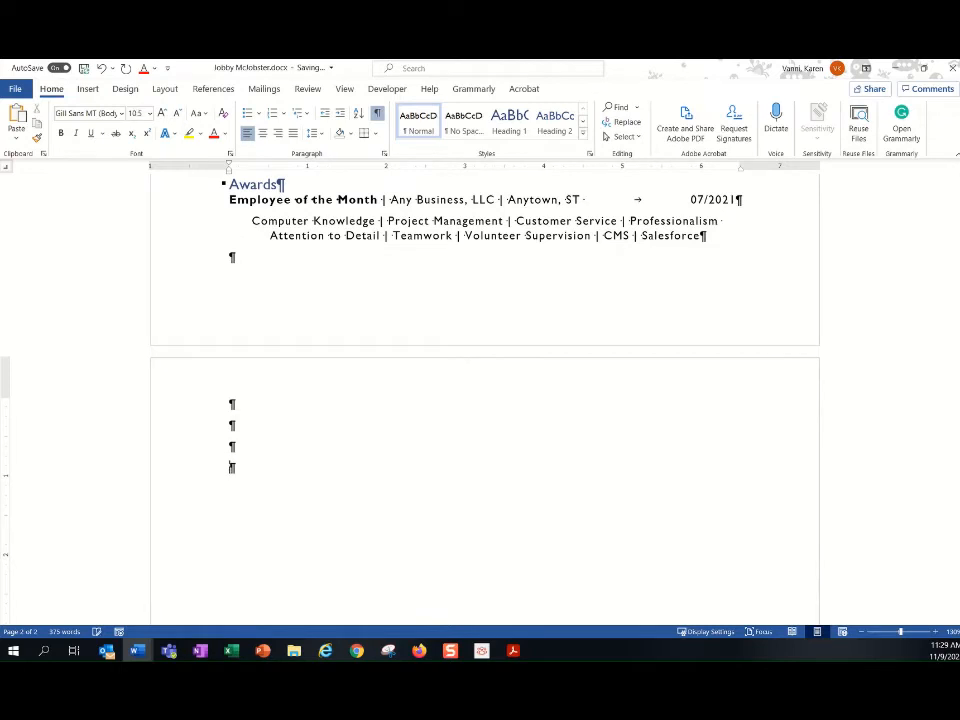
key("BackSpace")
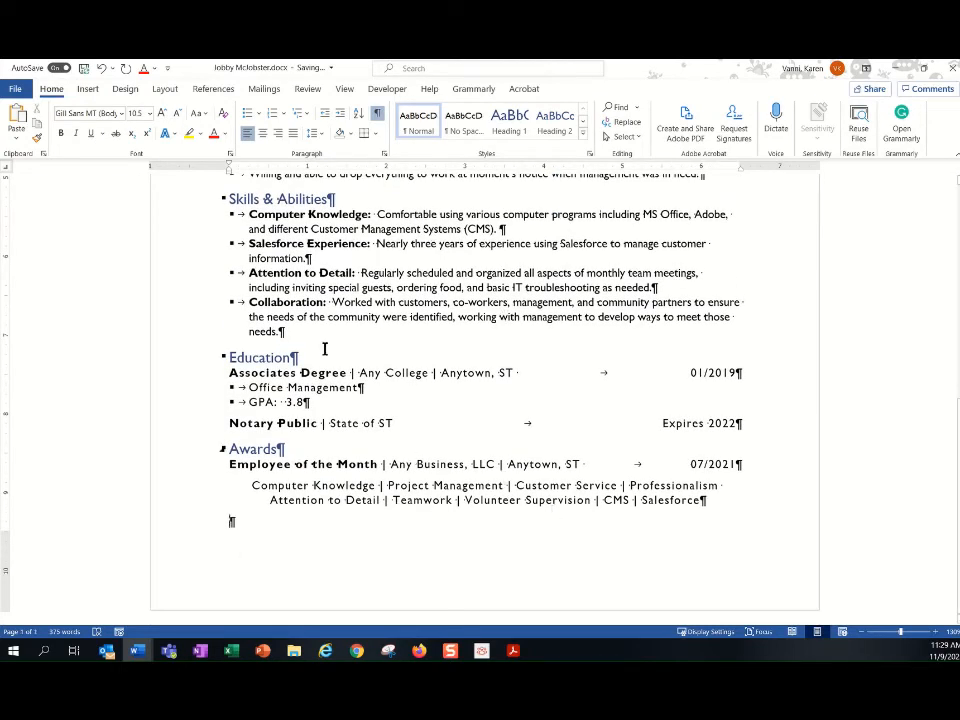
scroll(334, 336, "up", 8)
scroll(334, 336, "up", 1)
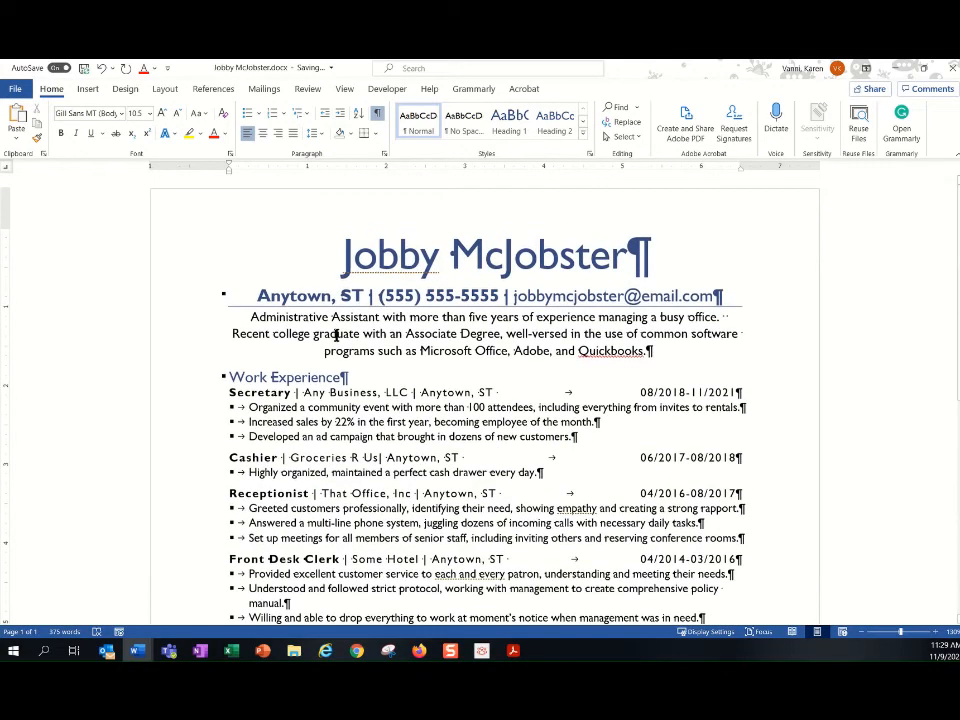
Step: Hide the paragraph marks and place the cursor after the last work bullet
left_click(379, 115)
scroll(588, 290, "down", 4)
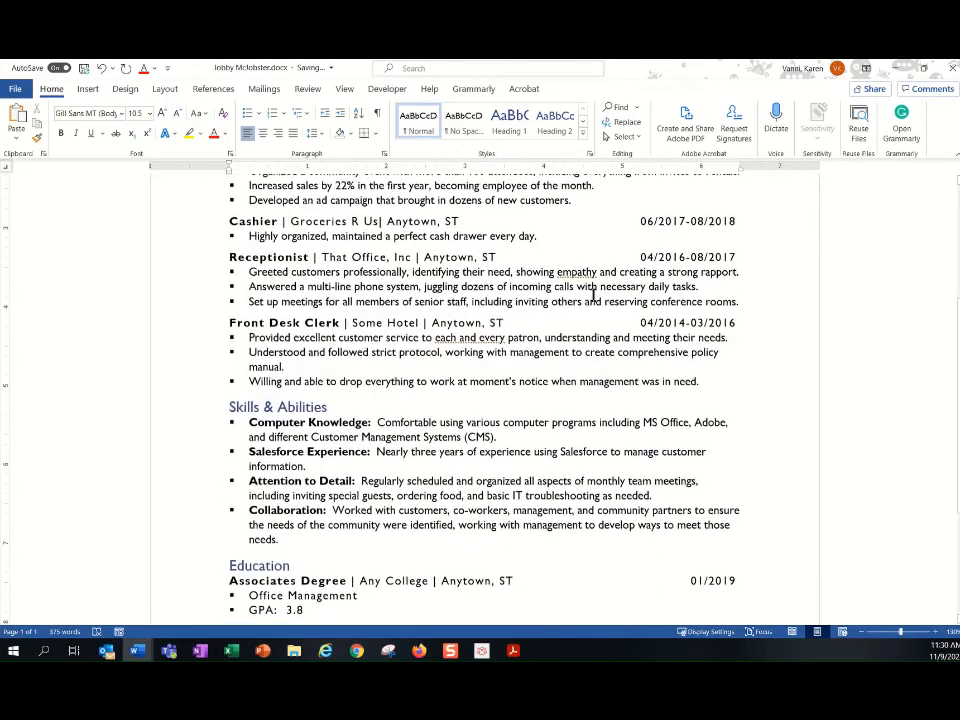
scroll(594, 292, "down", 3)
scroll(604, 486, "up", 6)
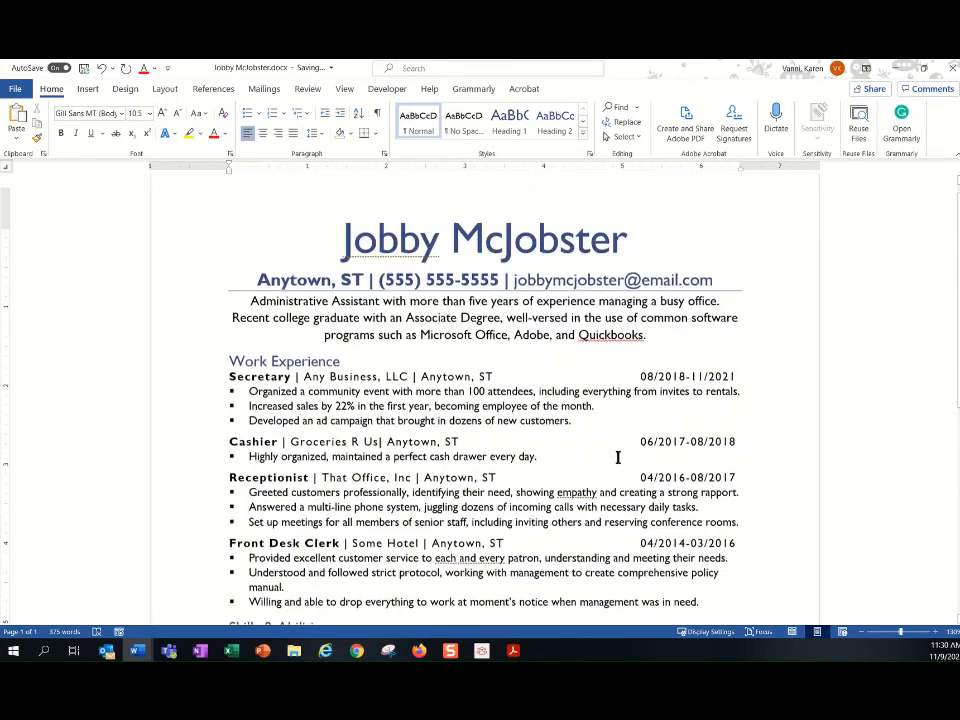
scroll(618, 452, "up", 1)
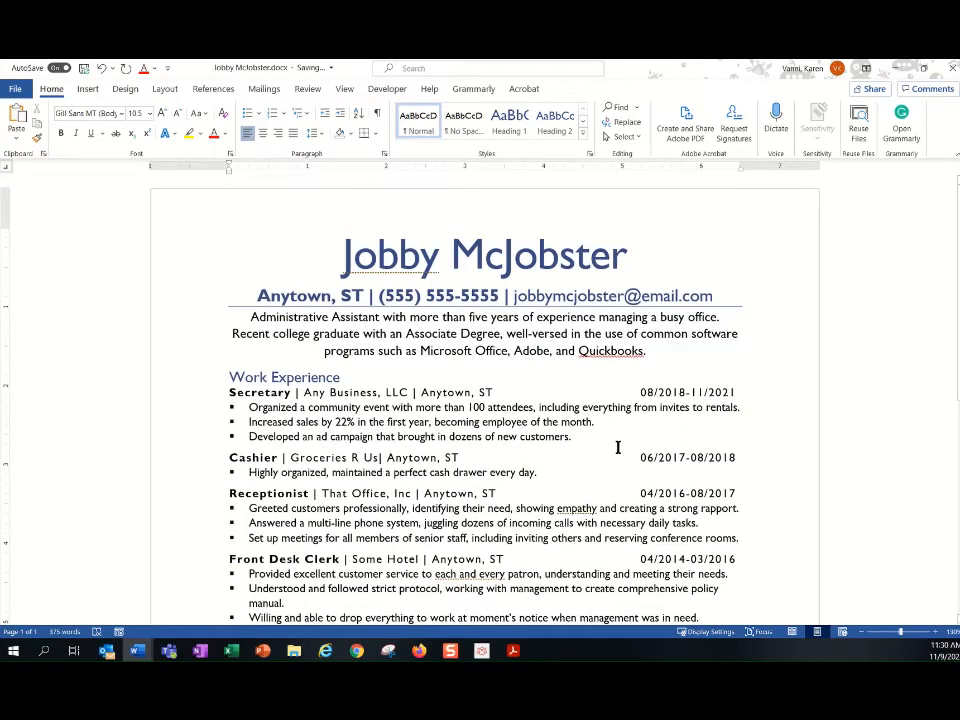
left_click(718, 617)
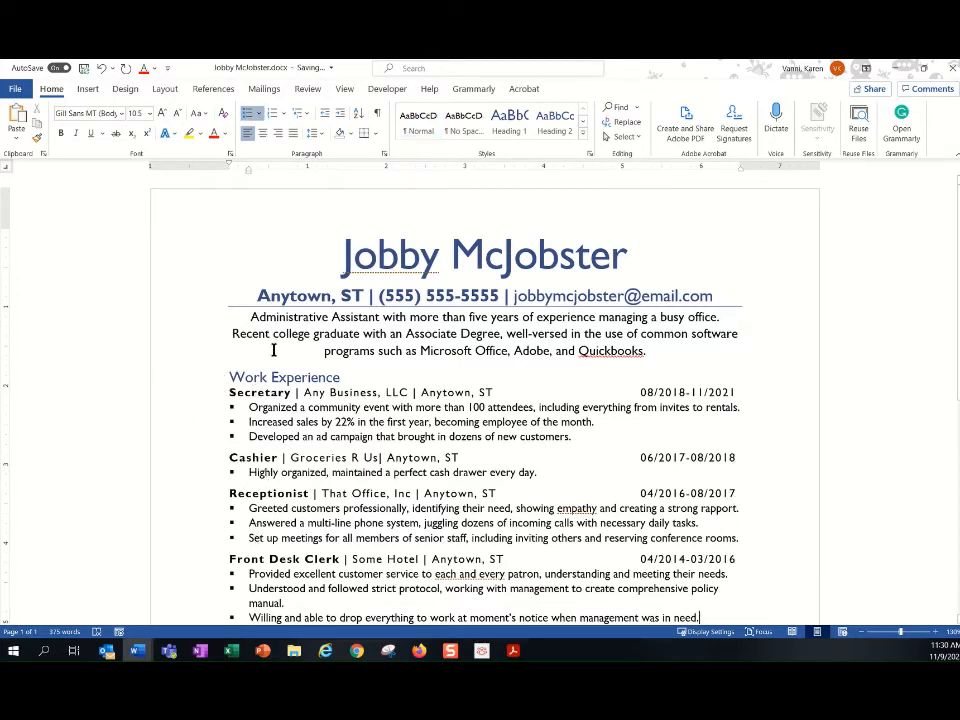
Step: Turn on View gridlines to check the résumé's alignment, then turn them off
left_click(345, 89)
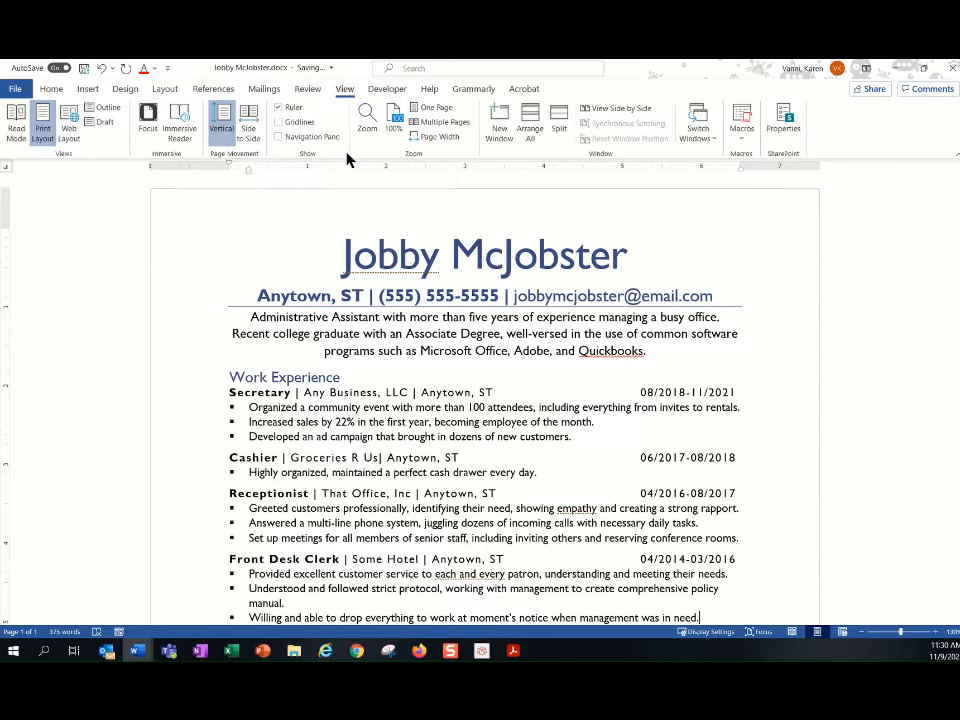
left_click(280, 122)
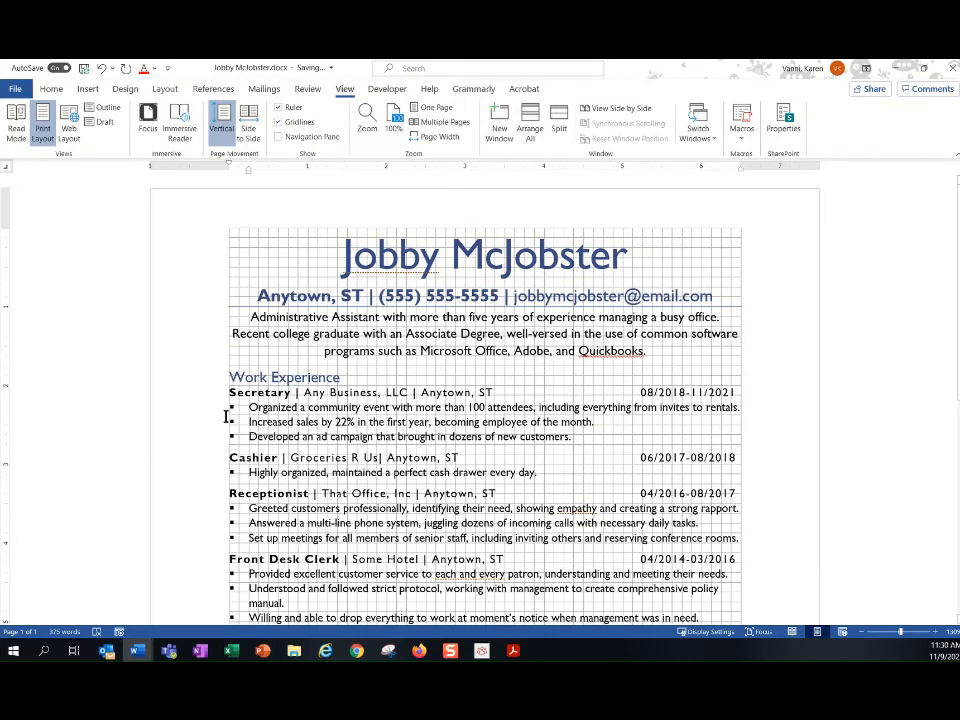
scroll(240, 490, "down", 7)
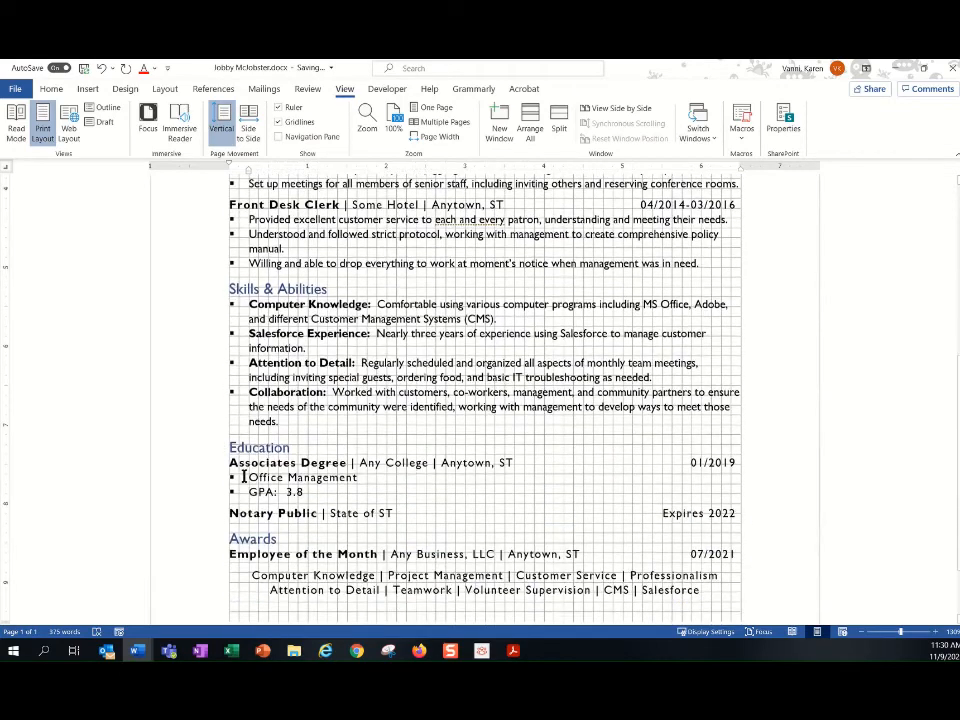
scroll(242, 477, "down", 2)
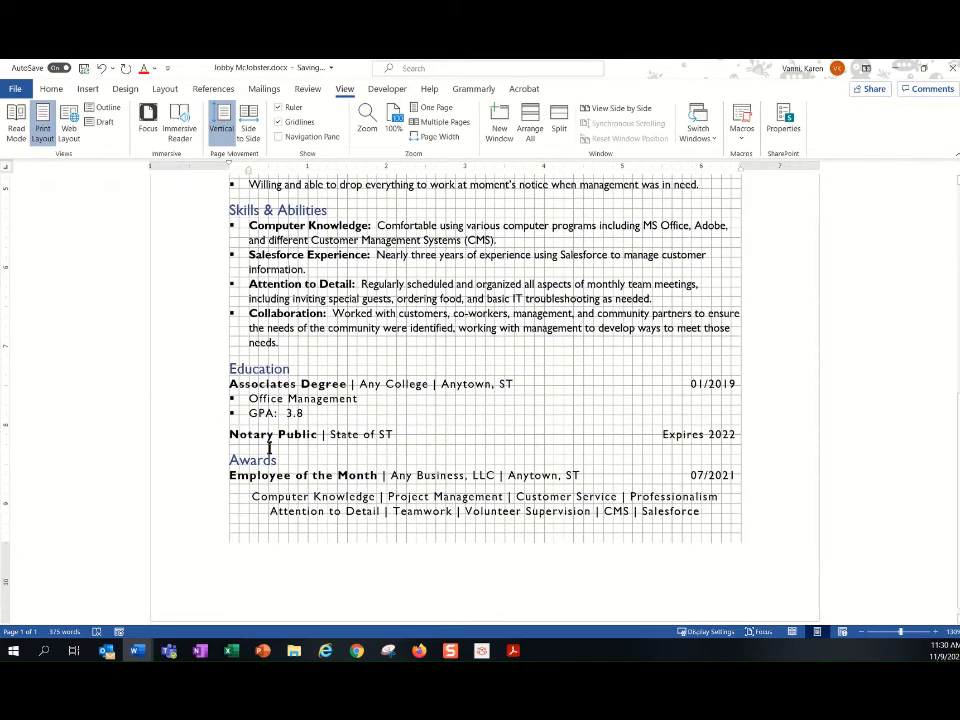
scroll(505, 410, "up", 3)
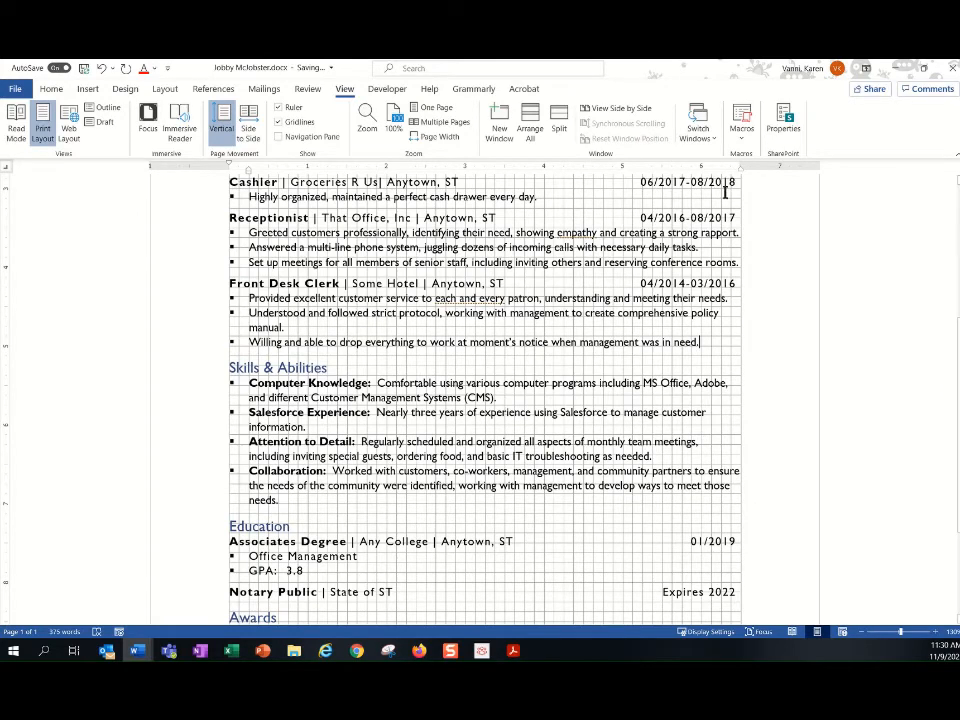
scroll(729, 575, "down", 2)
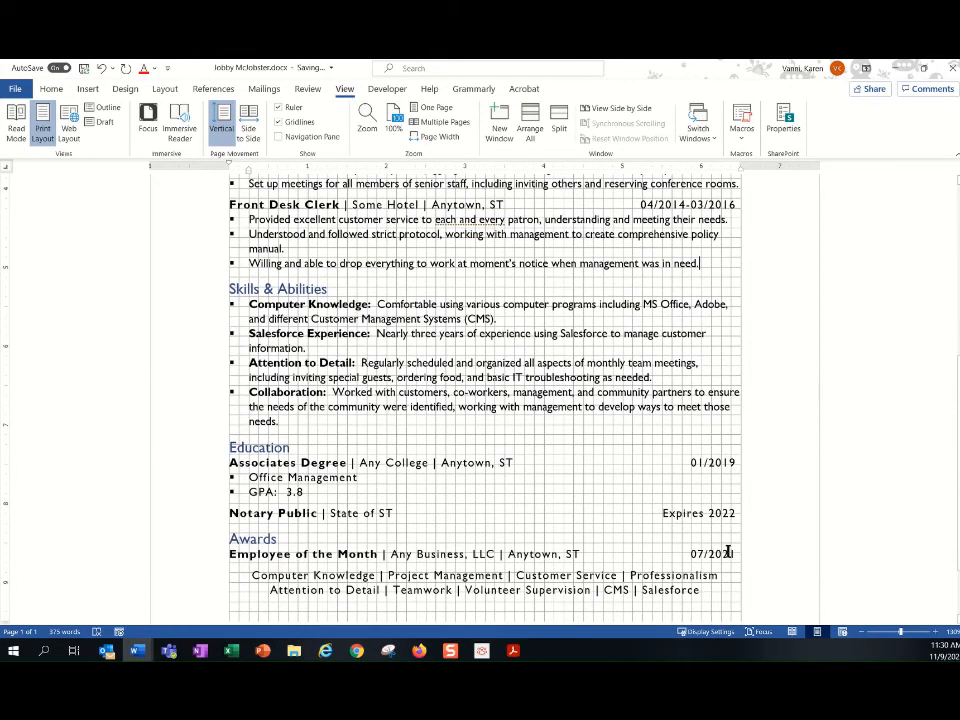
scroll(729, 553, "down", 1)
scroll(717, 310, "up", 10)
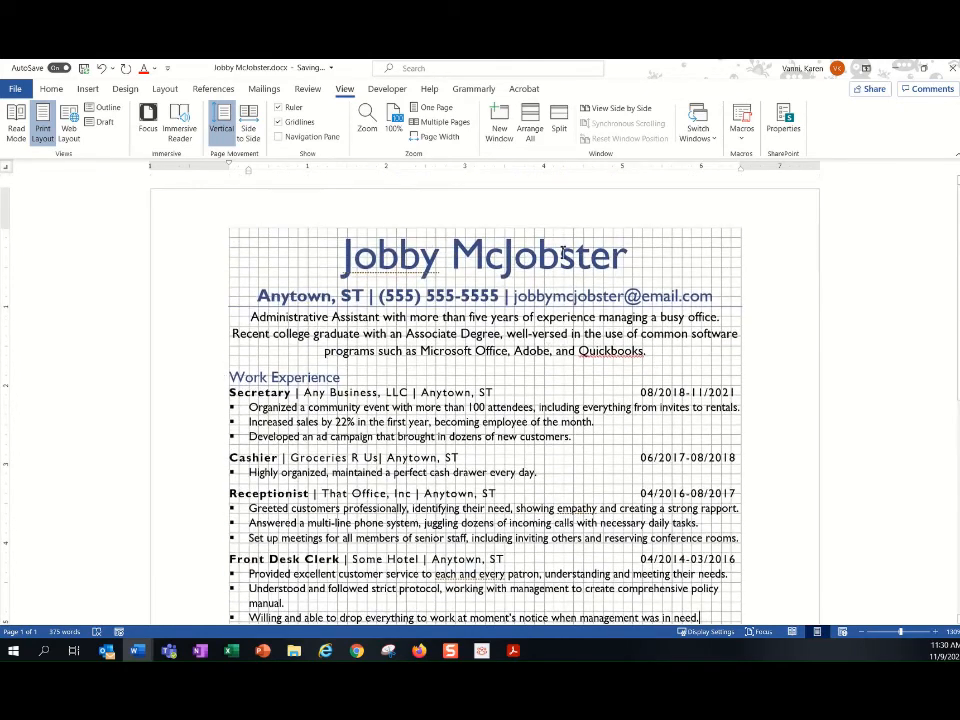
left_click(279, 122)
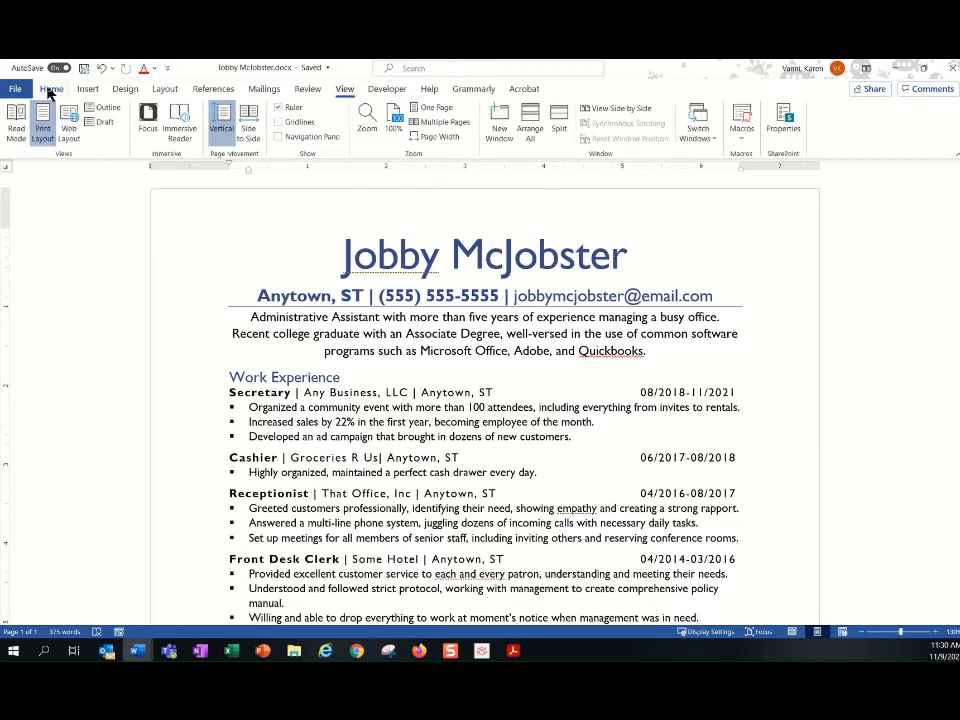
Step: Run the Review tab's spelling and grammar check and correct Quickbooks to QuickBooks
left_click(51, 89)
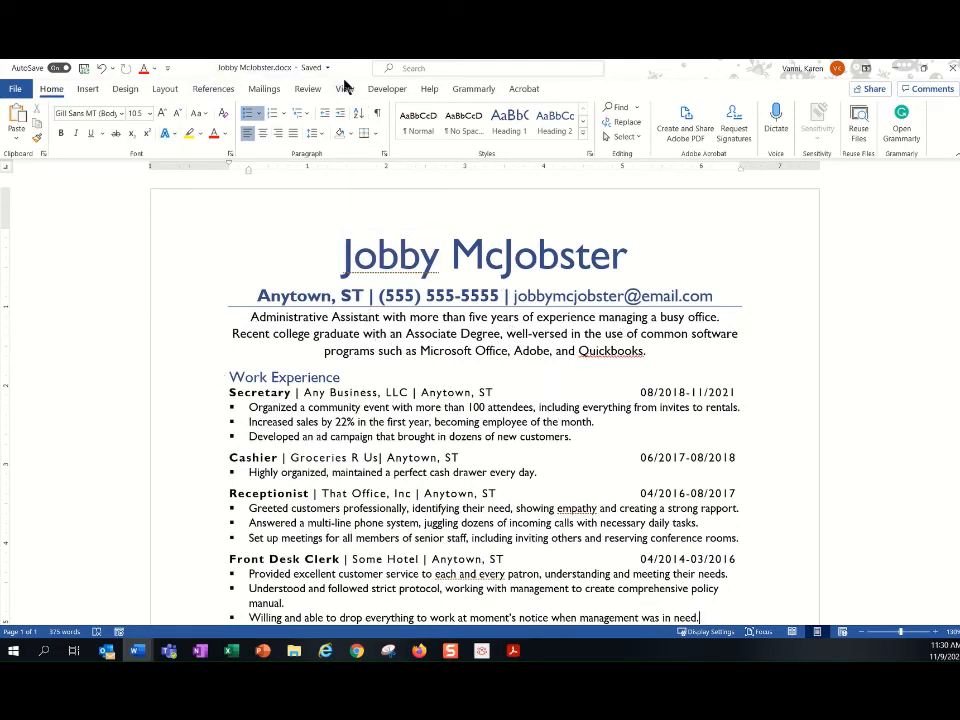
left_click(311, 89)
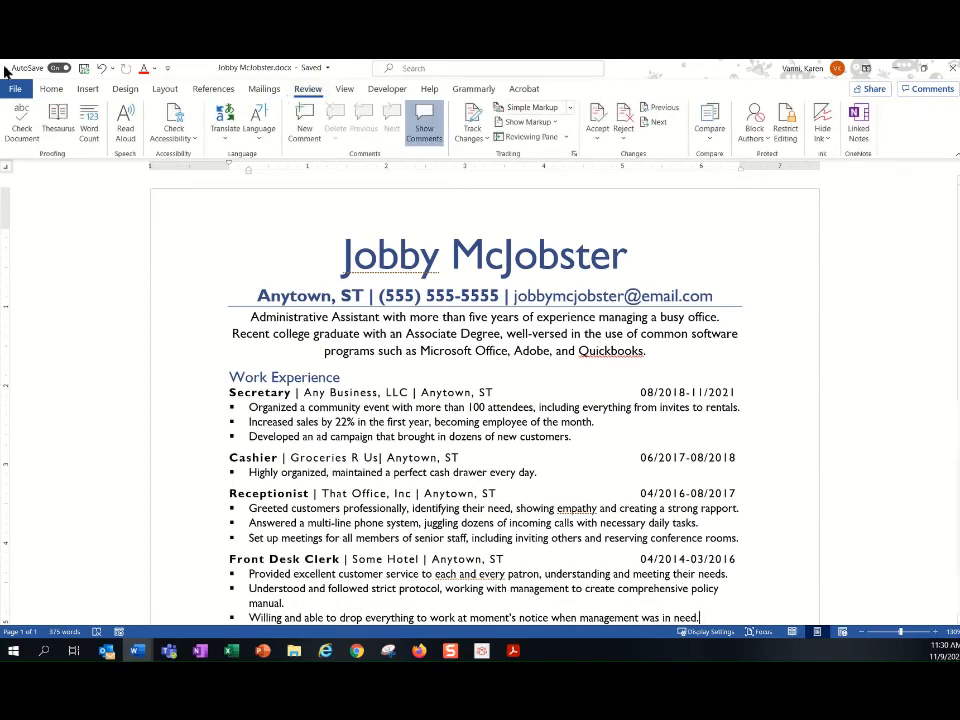
left_click(22, 129)
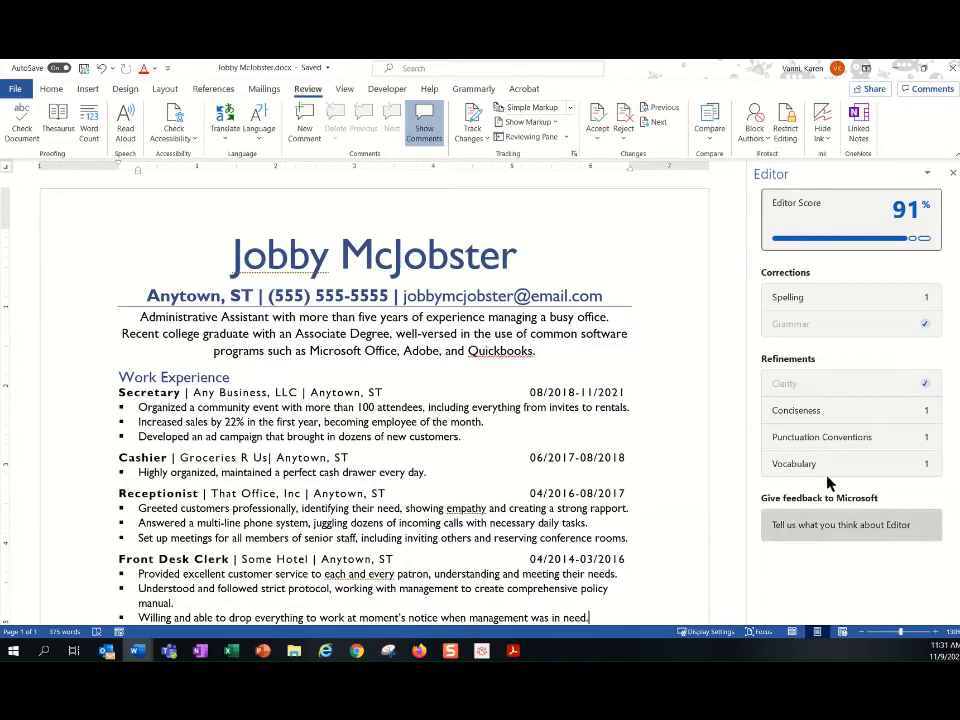
left_click(808, 304)
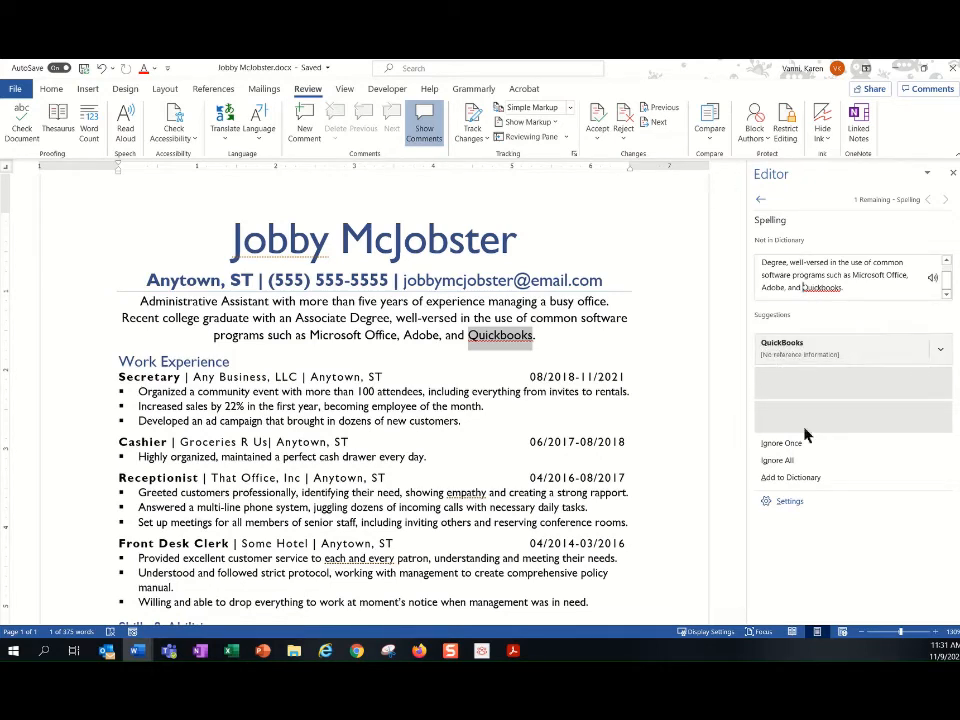
left_click(806, 345)
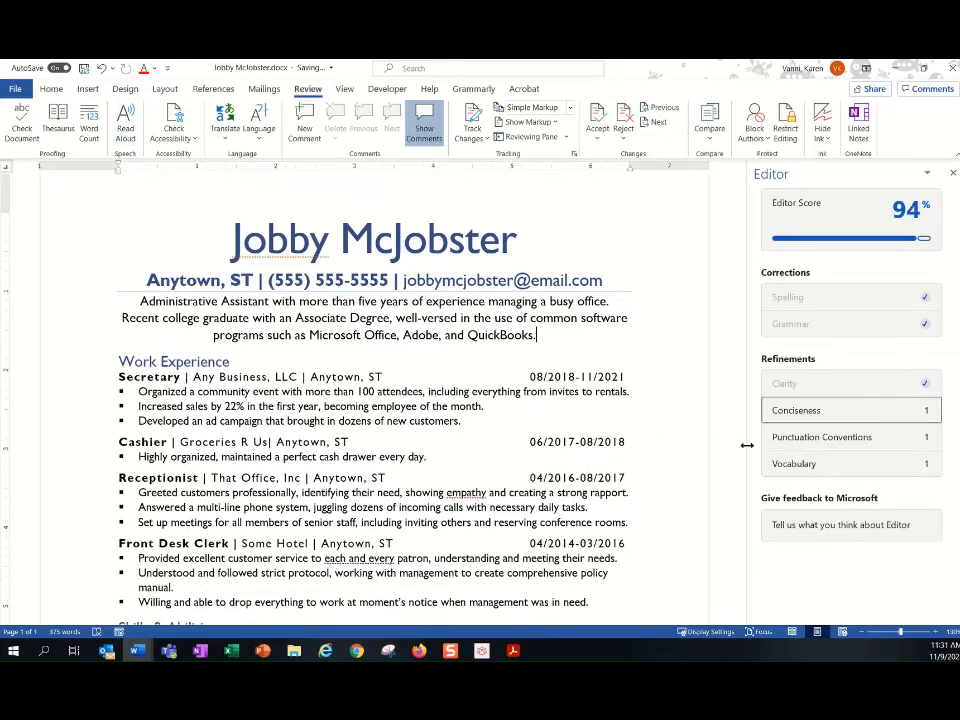
Step: Keep 'each and every' unchanged and add a comma after 'empathy'
left_click(826, 414)
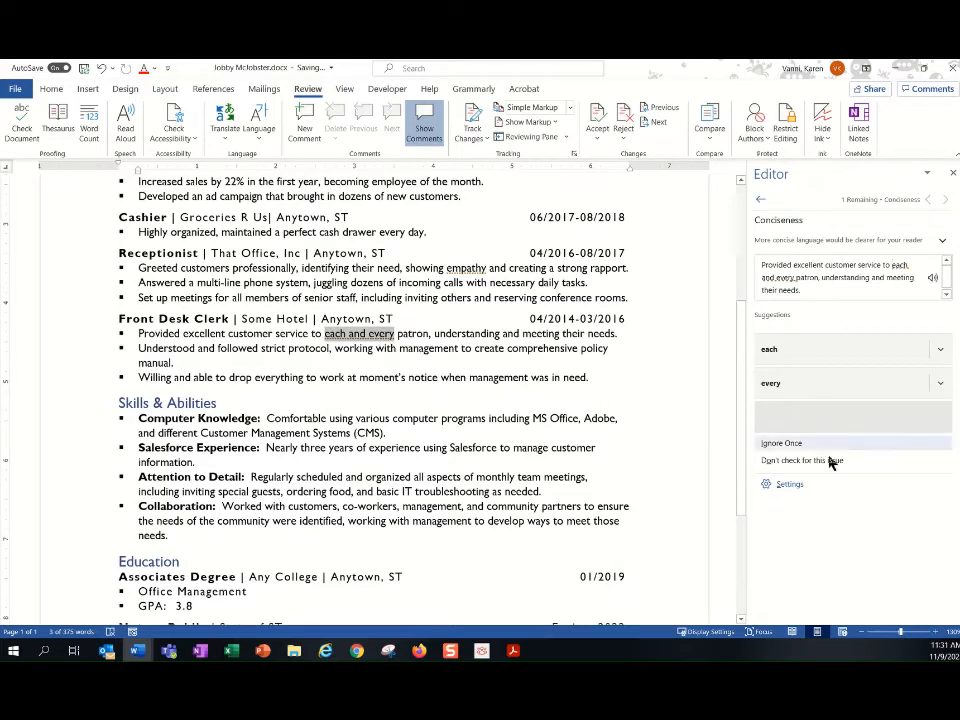
left_click(791, 444)
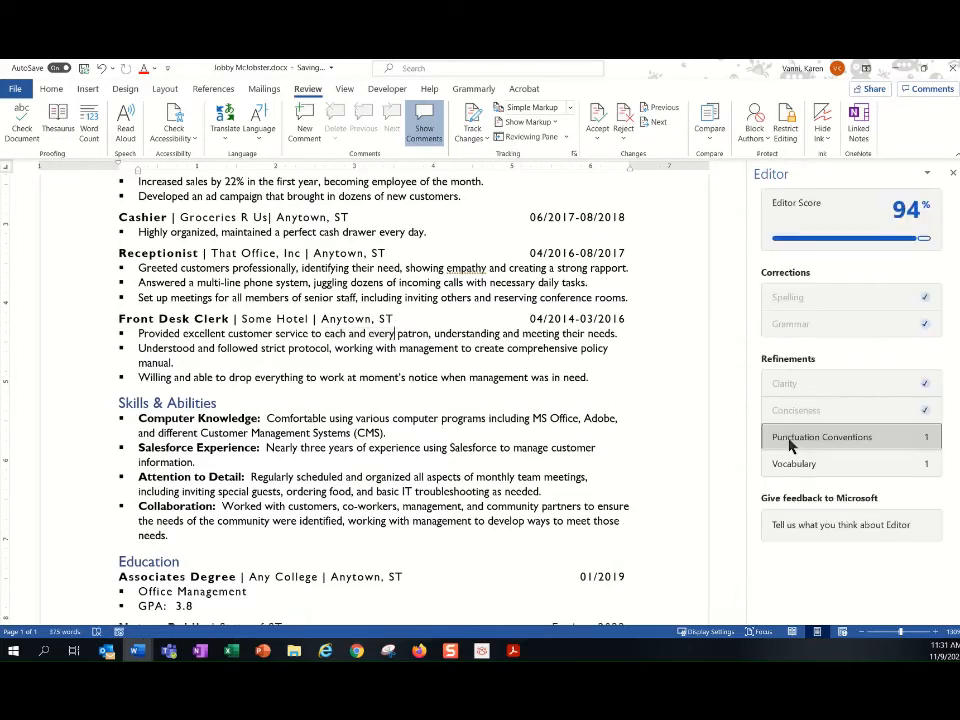
left_click(843, 444)
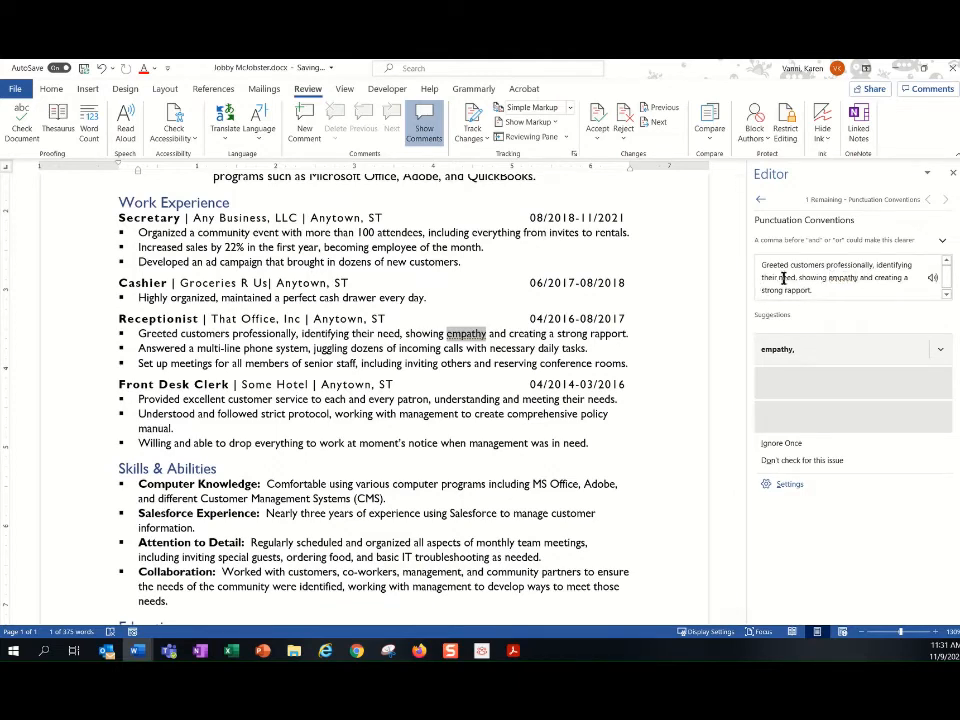
left_click(790, 350)
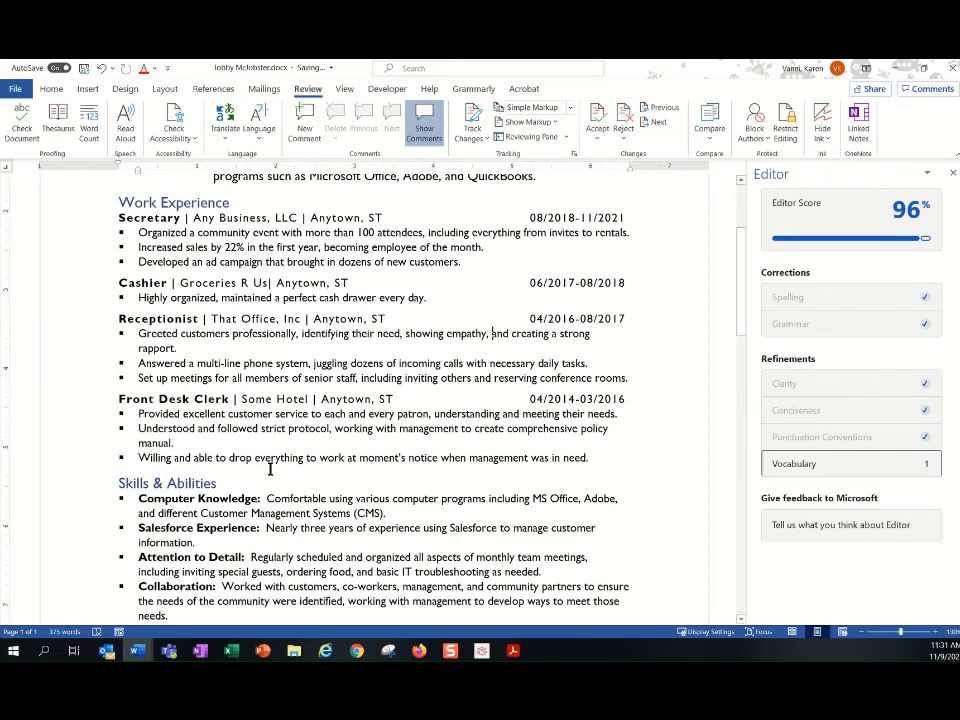
Step: Ignore the vocabulary flag on the résumé name and close the Editor
scroll(490, 430, "down", 1)
left_click(866, 465)
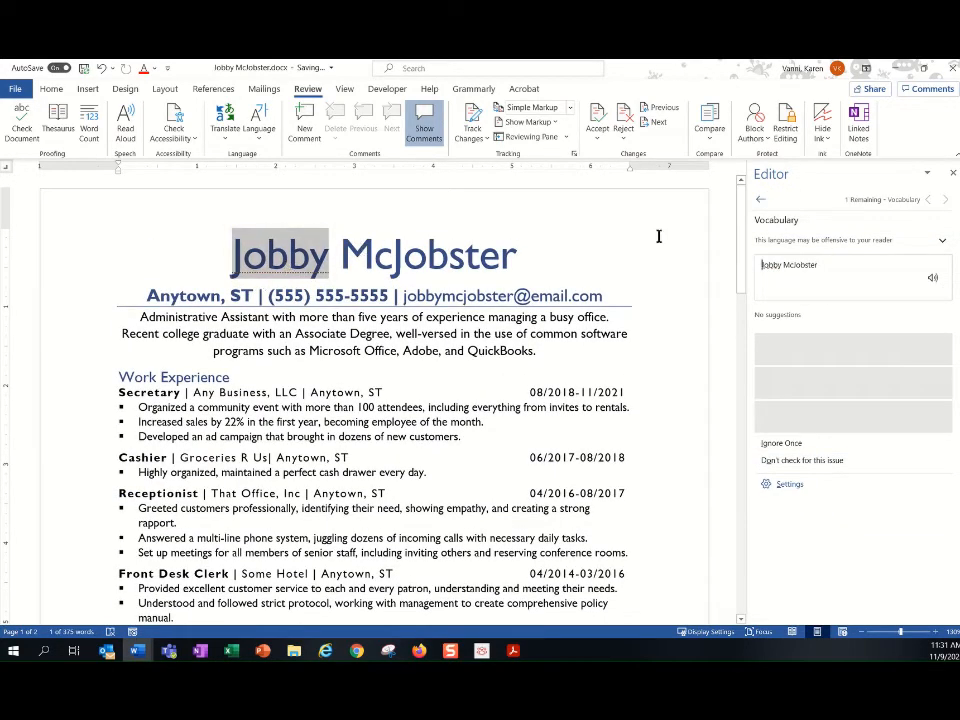
left_click(785, 443)
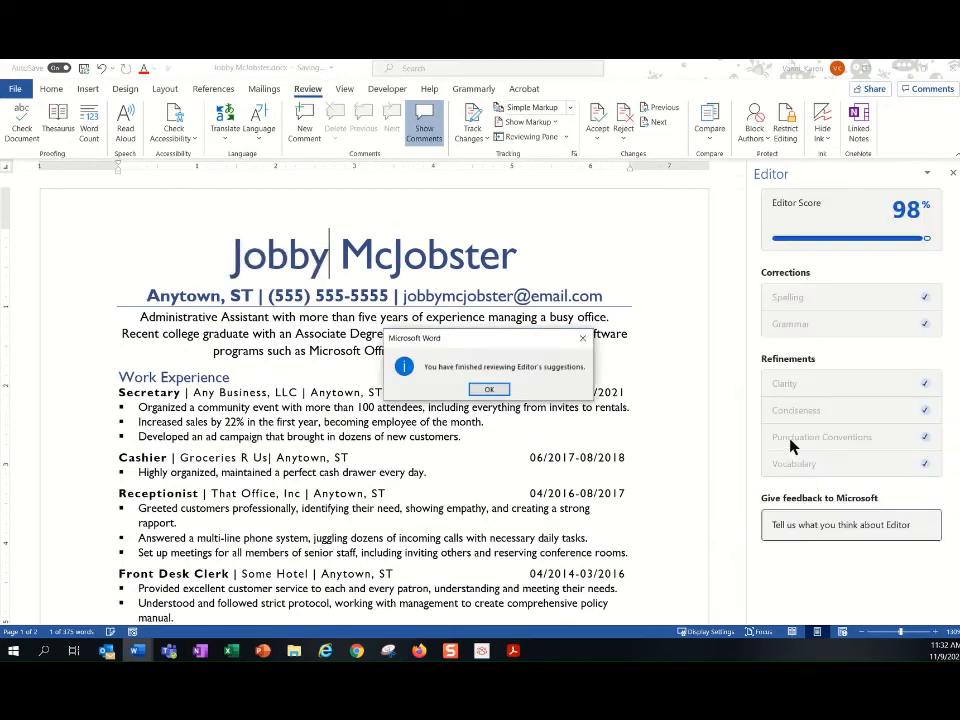
left_click(488, 390)
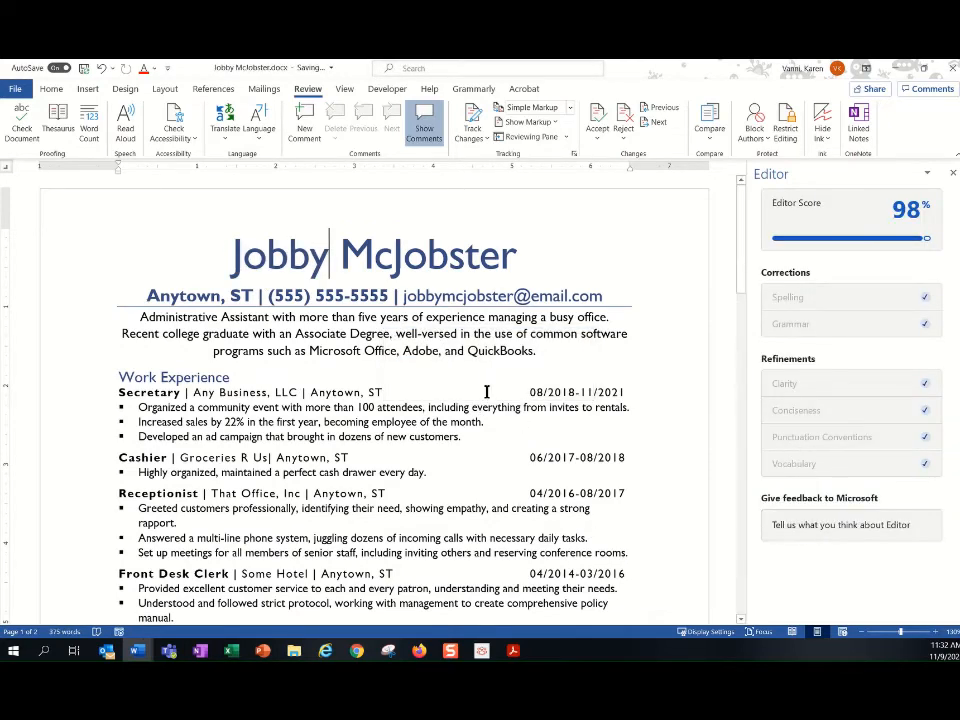
left_click(952, 174)
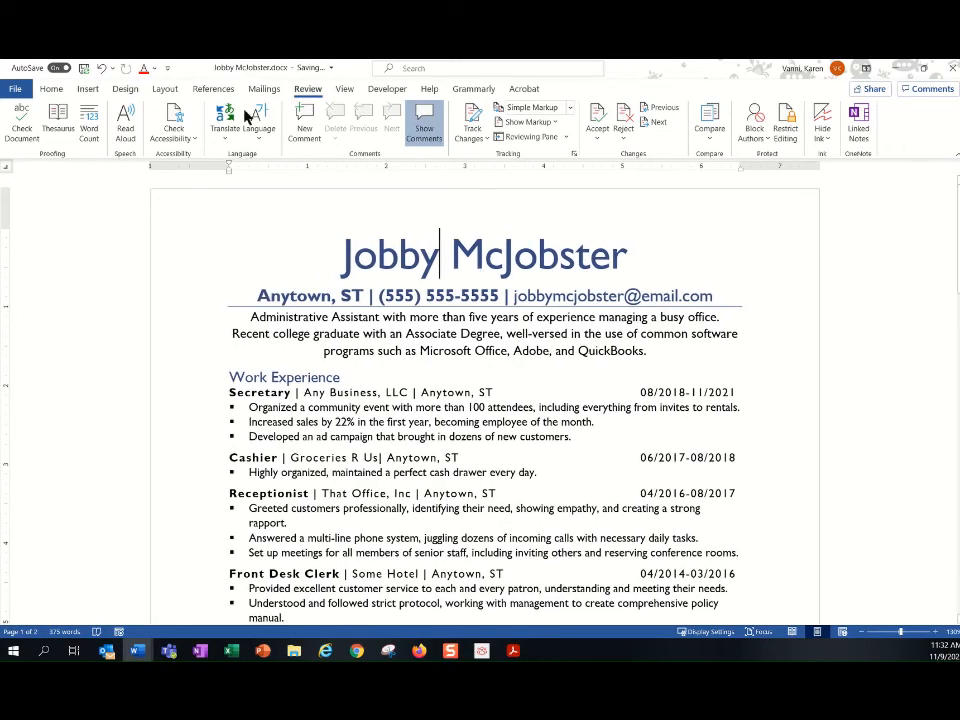
Step: Start a Grammarly check and expand its article suggestion for 'employee'
left_click(51, 88)
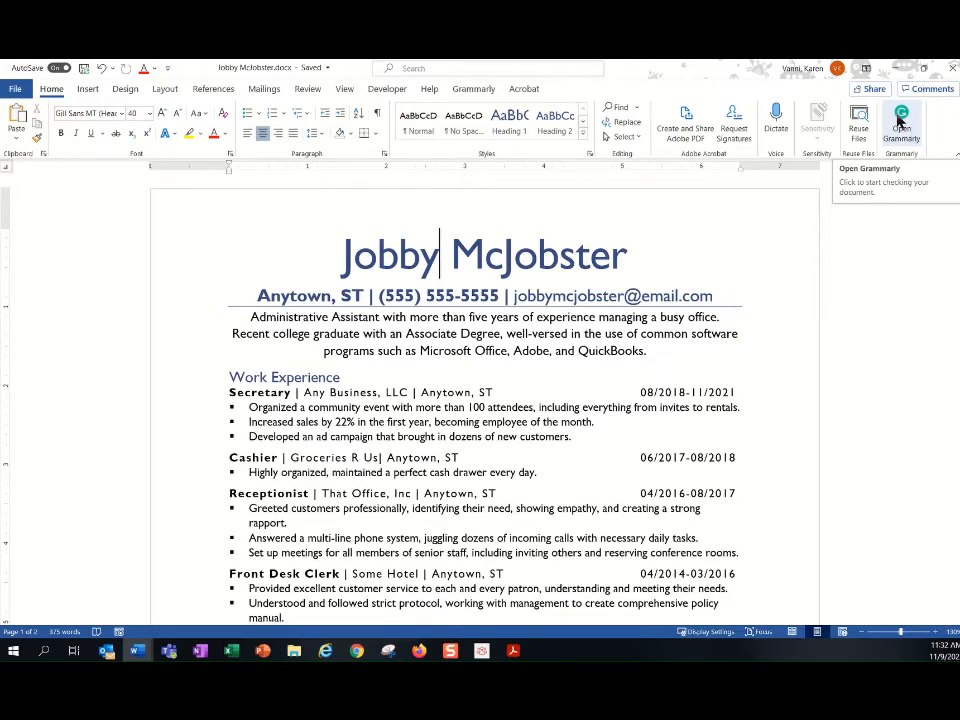
left_click(899, 119)
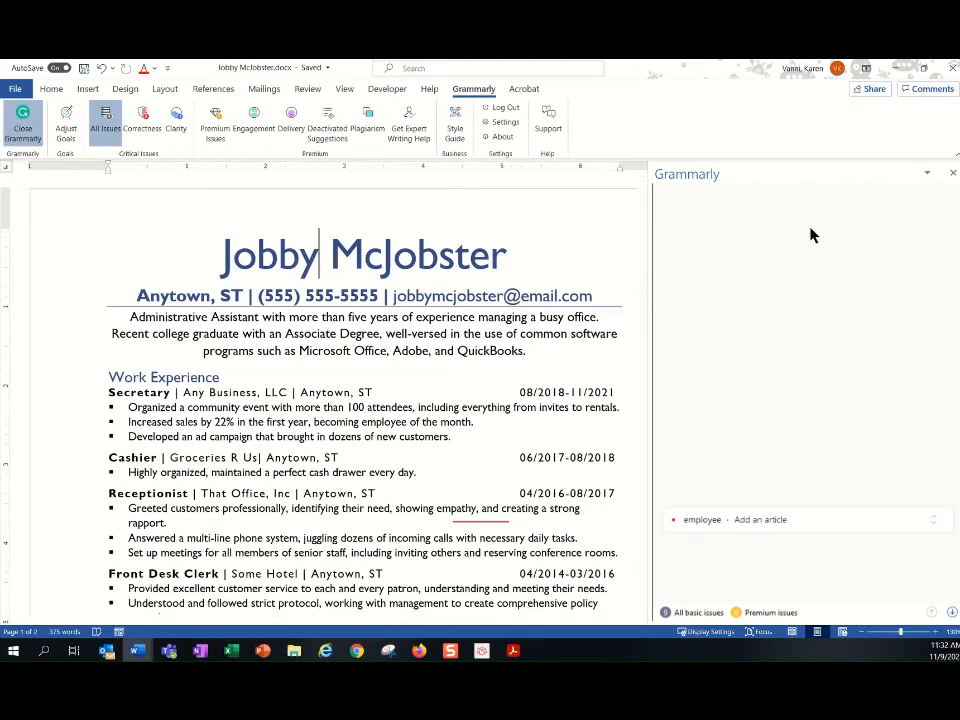
scroll(810, 235, "down", 3)
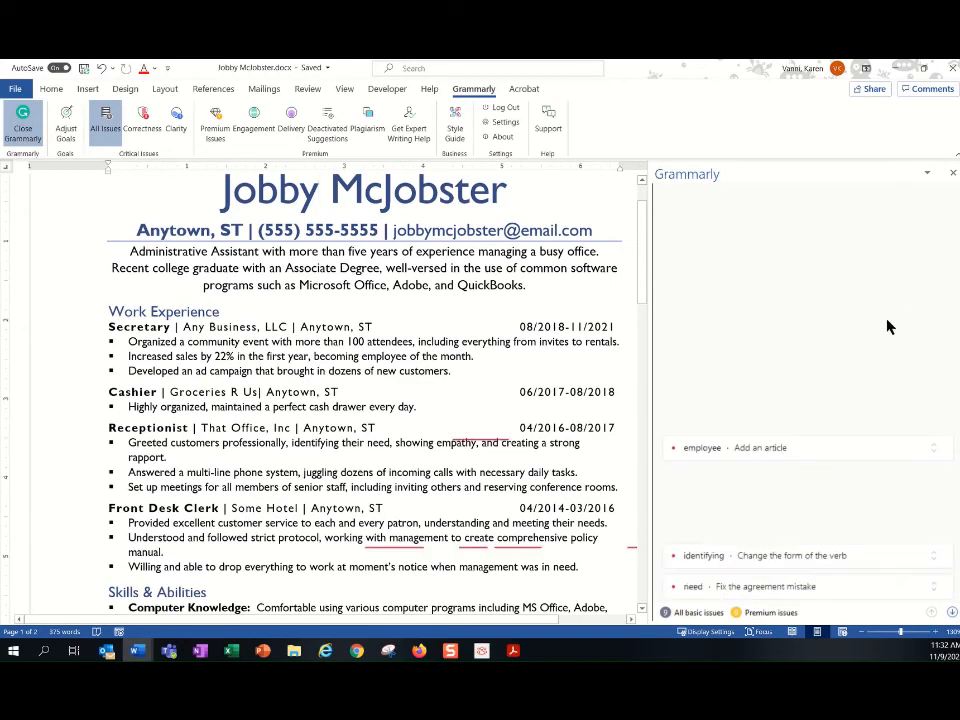
scroll(897, 325, "down", 2)
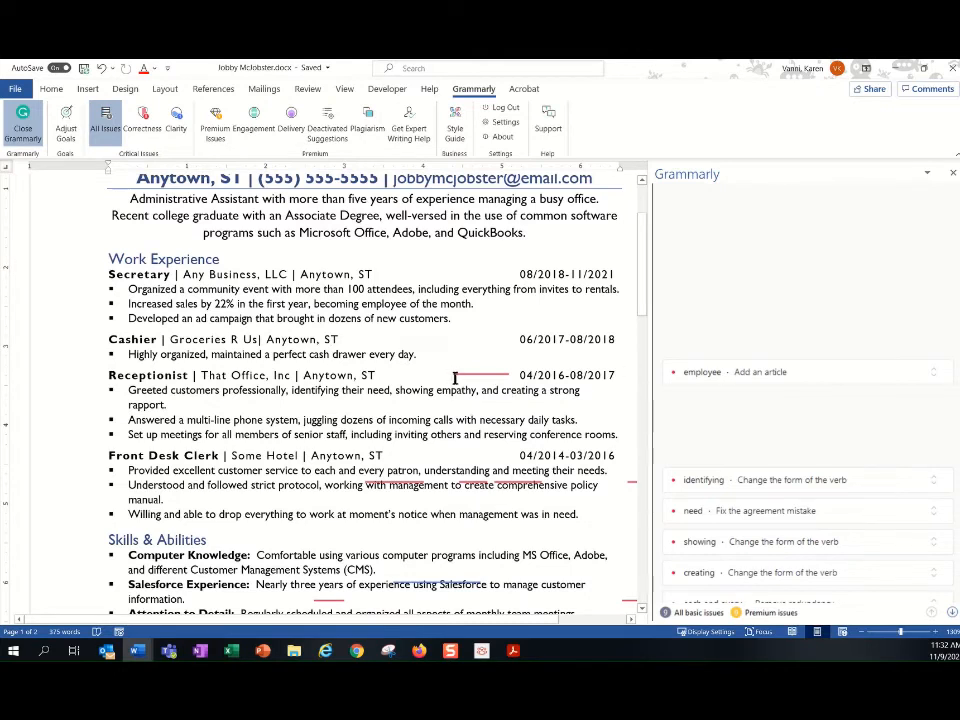
left_click(710, 377)
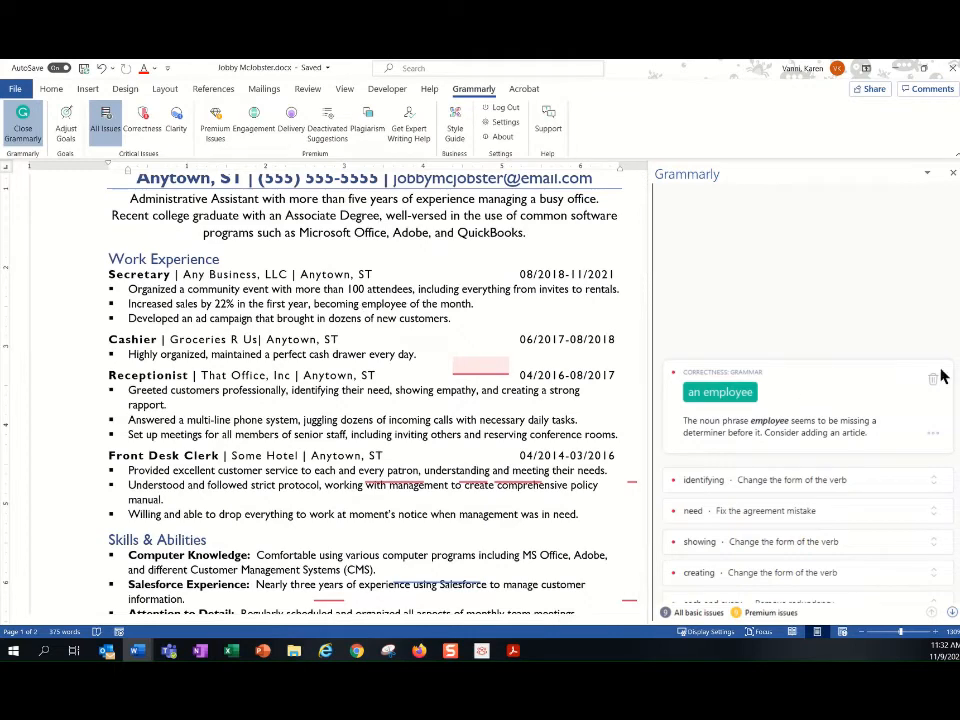
left_click(748, 392)
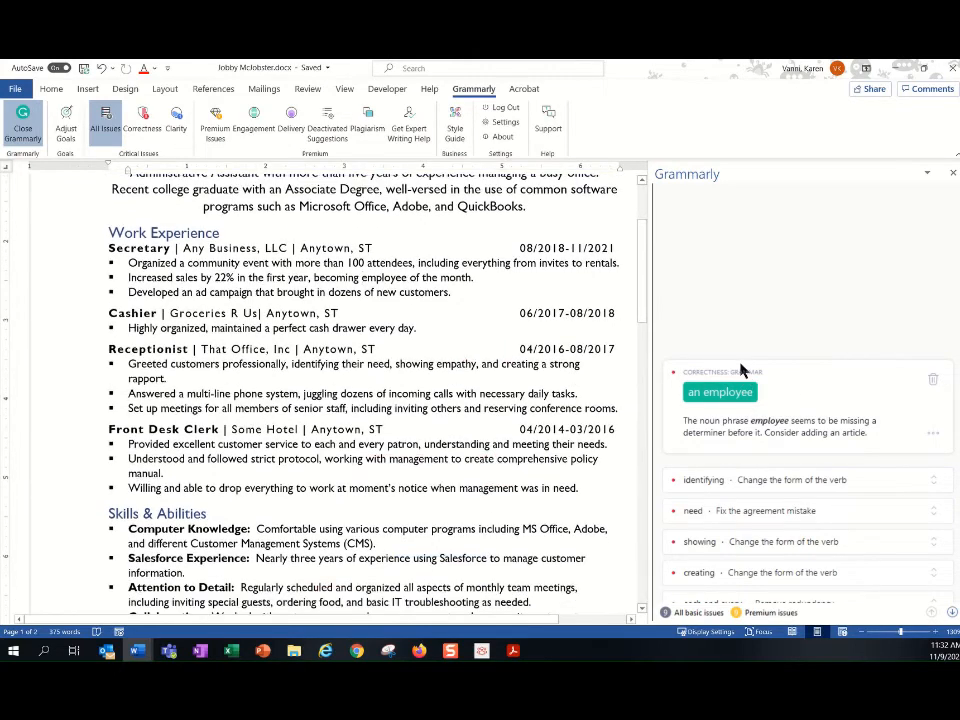
Step: Capitalize 'Employee' and 'Month' in the Secretary bullet
left_click(366, 279)
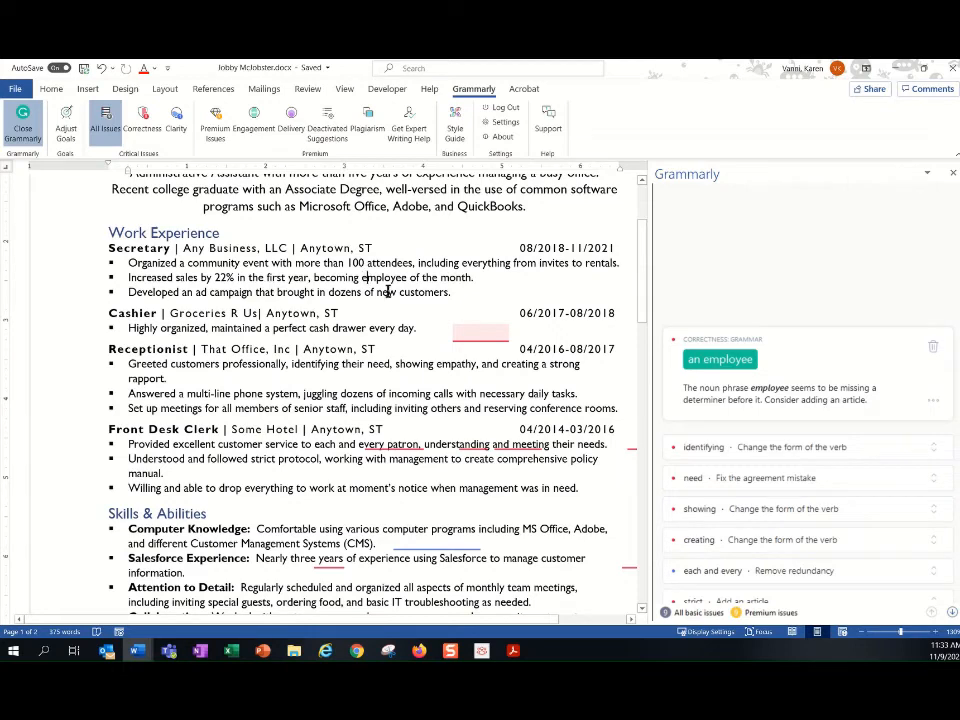
key("BackSpace")
type("E")
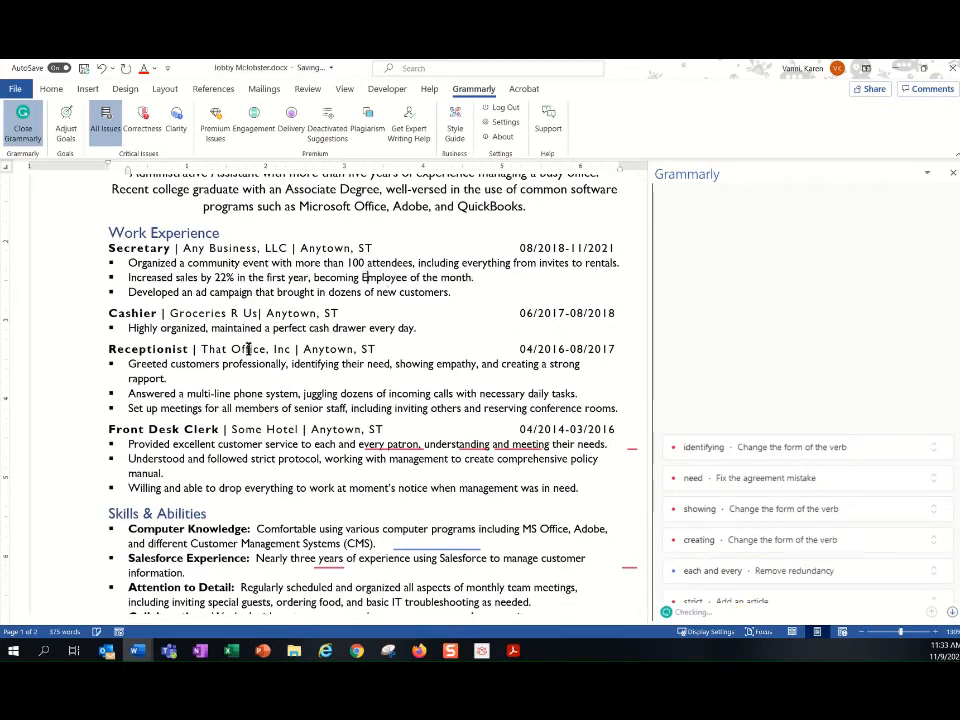
left_click(445, 277)
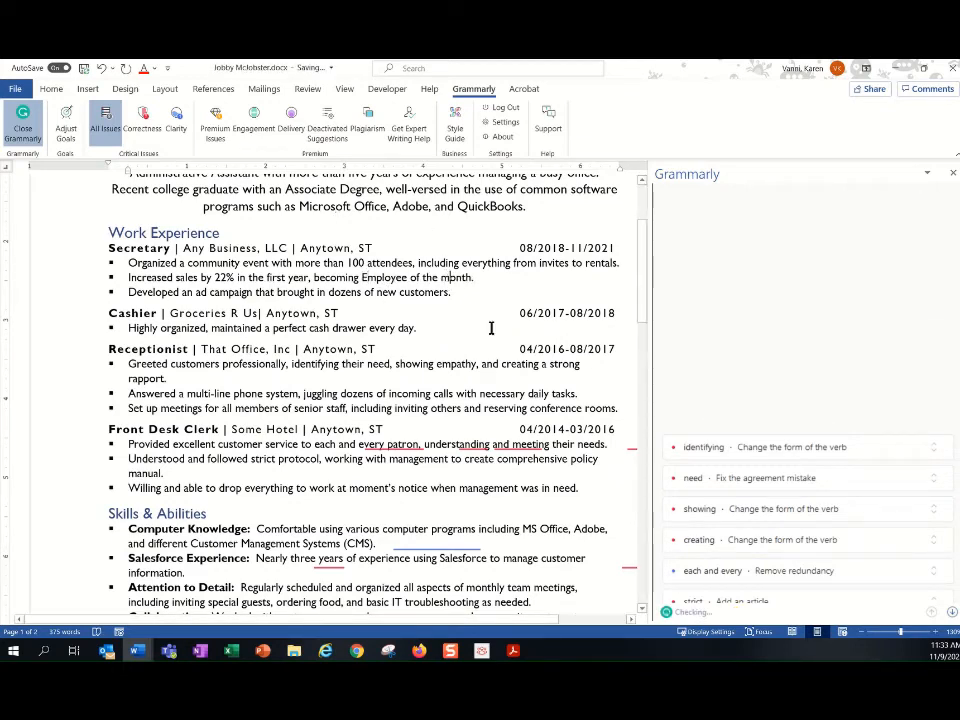
key("BackSpace")
type("M")
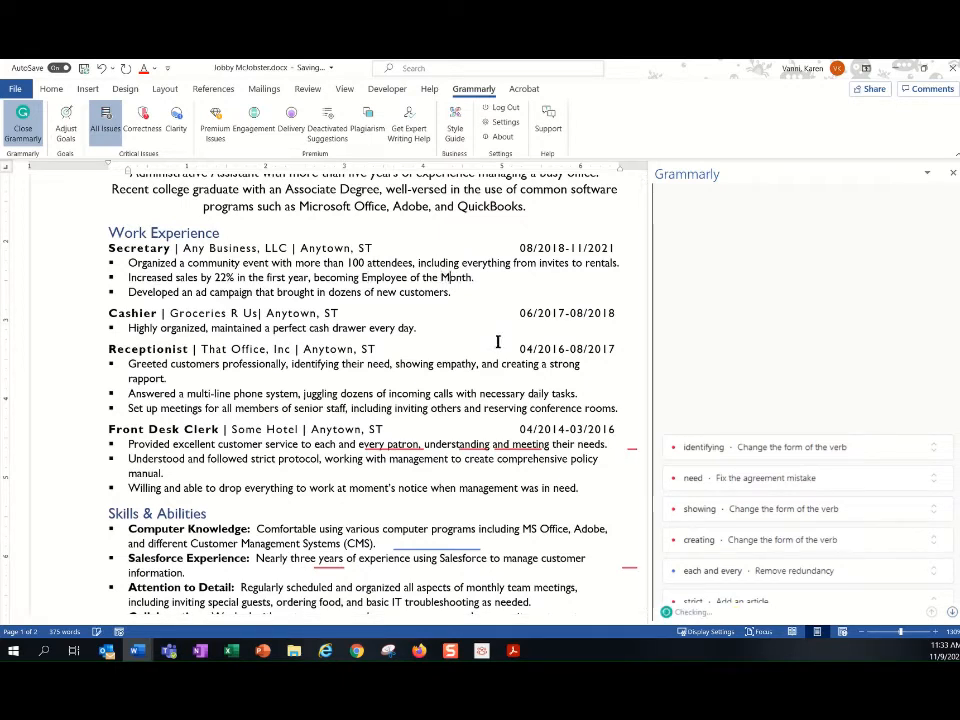
left_click(853, 453)
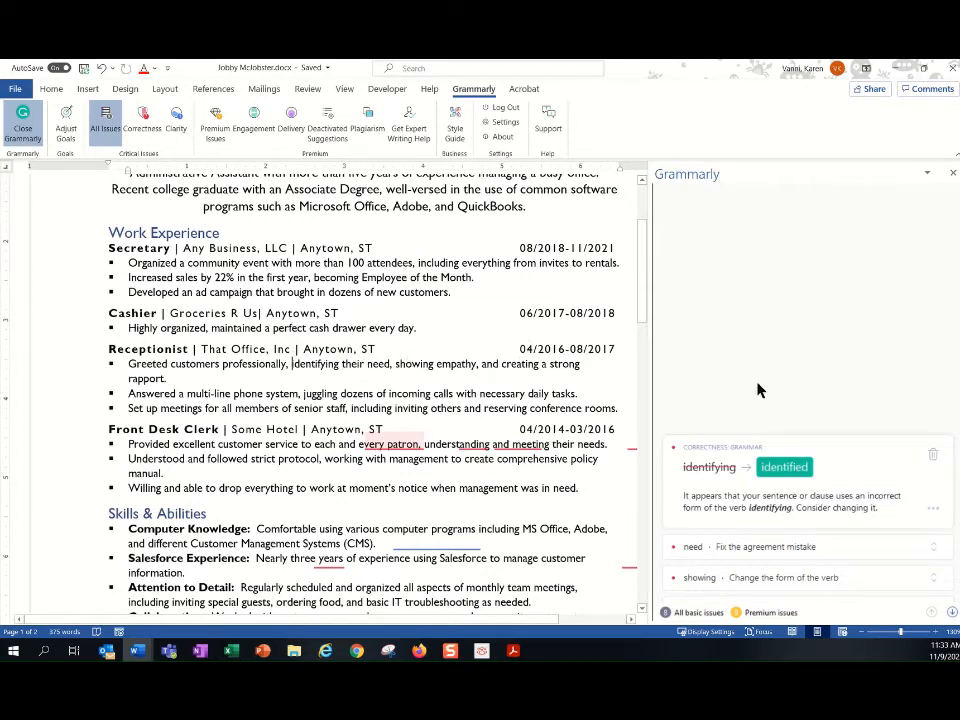
Step: Accept Grammarly's fixes: identified, showed, created and needs
left_click(800, 469)
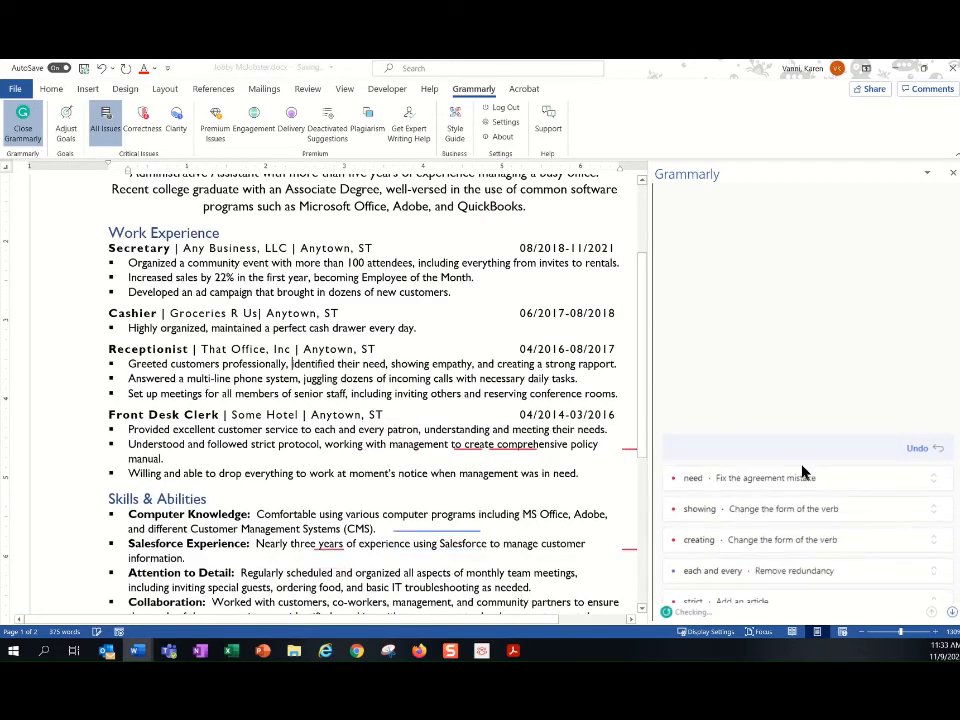
left_click(731, 512)
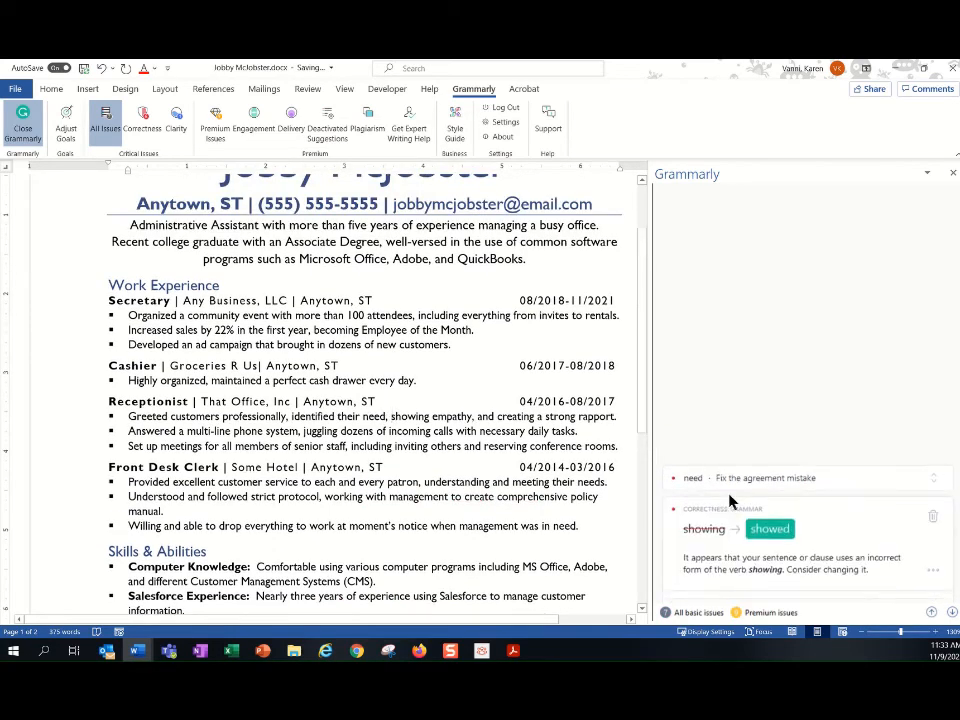
left_click(772, 530)
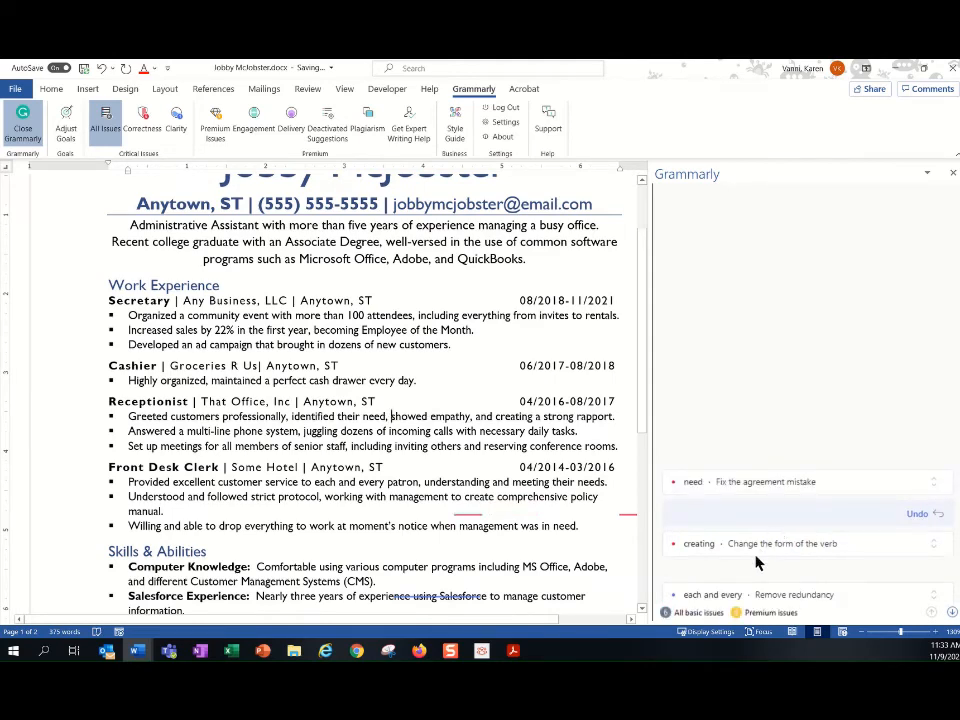
left_click(760, 546)
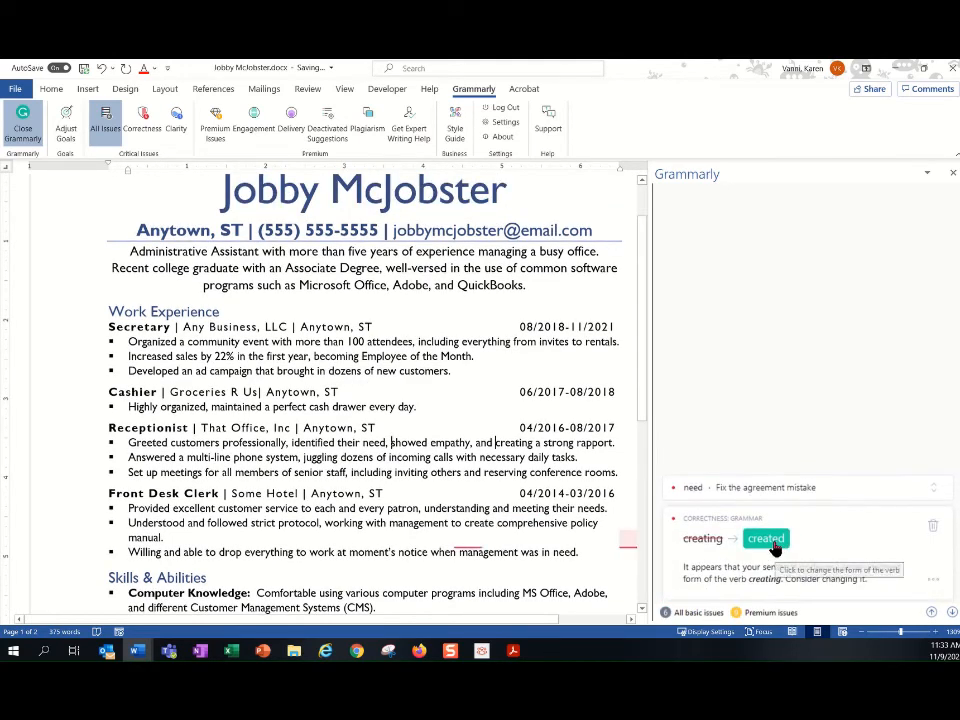
left_click(766, 540)
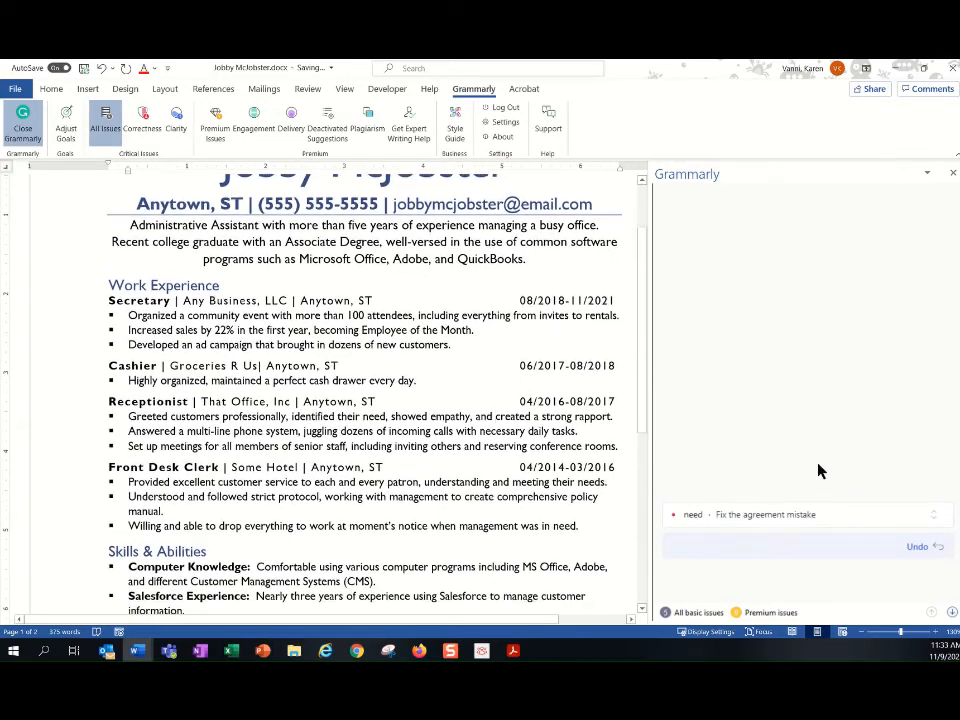
left_click(779, 484)
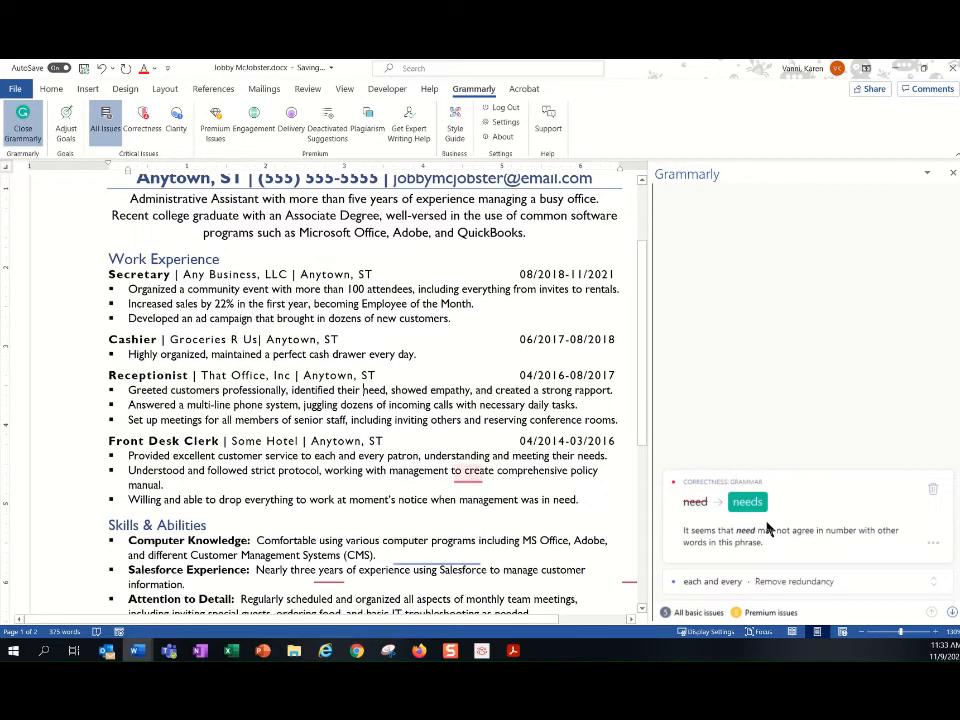
left_click(750, 502)
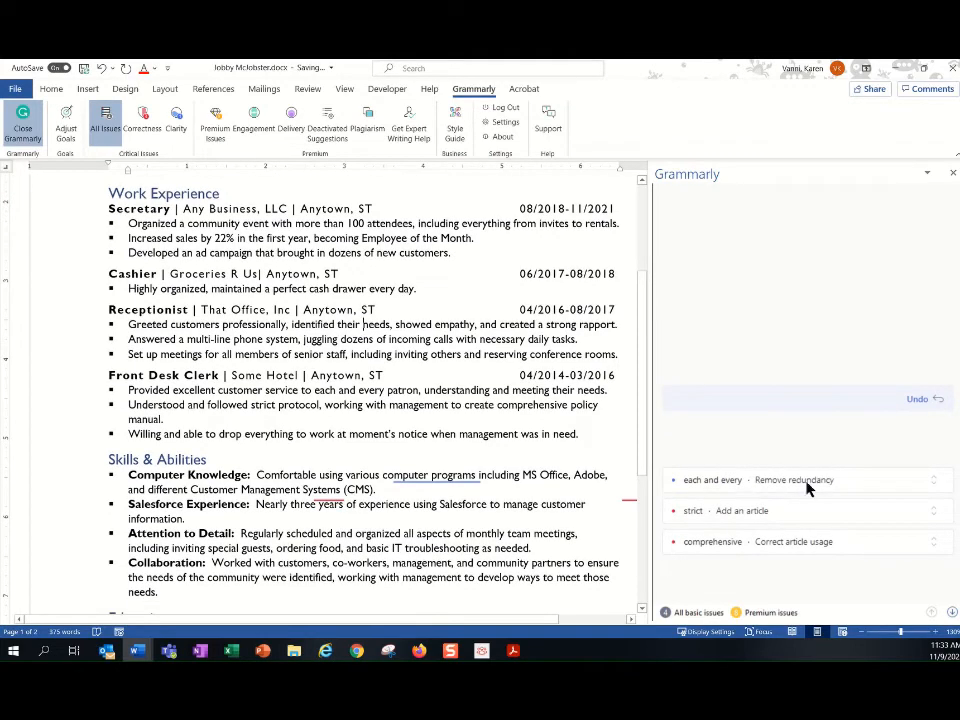
Step: Insert 'a' before 'strict protocol' and 'comprehensive policy', then close the Grammarly pane
left_click(750, 513)
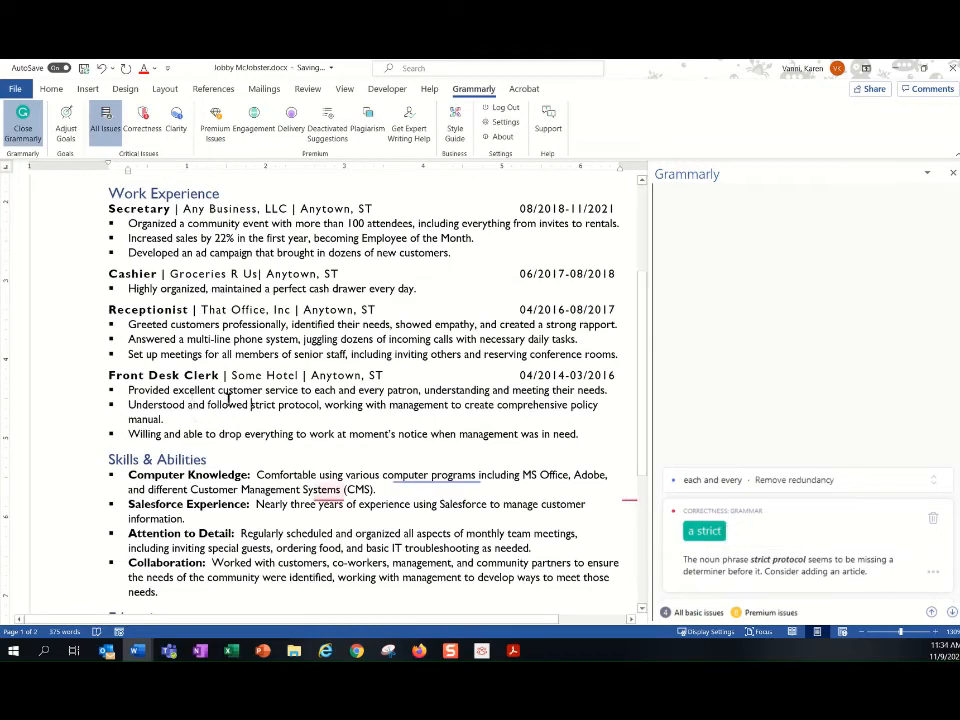
left_click(710, 530)
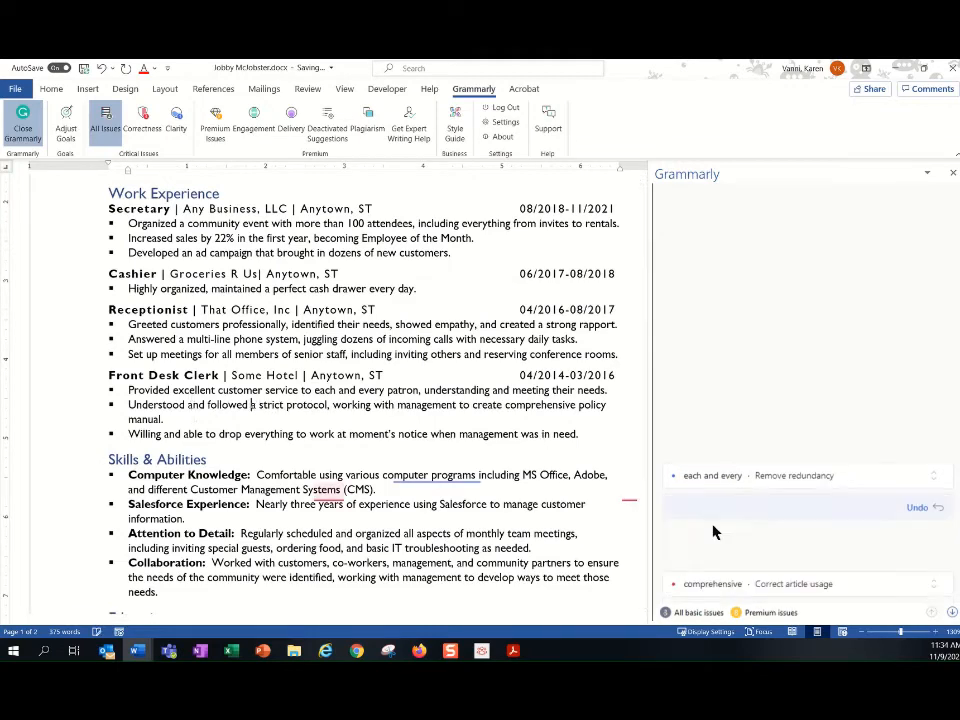
scroll(737, 512, "down", 1)
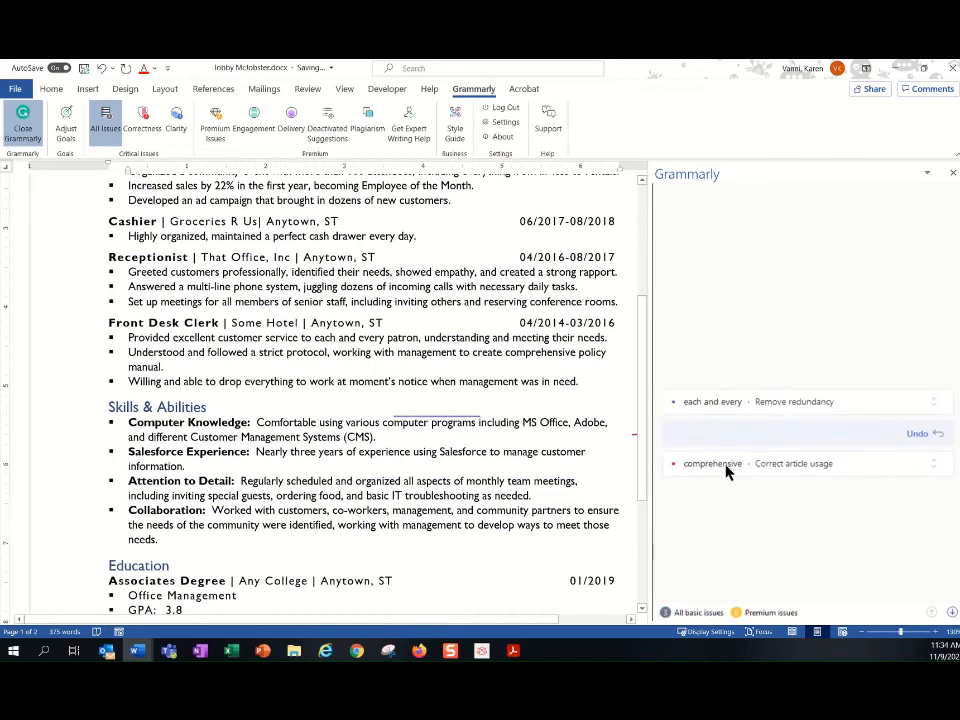
left_click(727, 466)
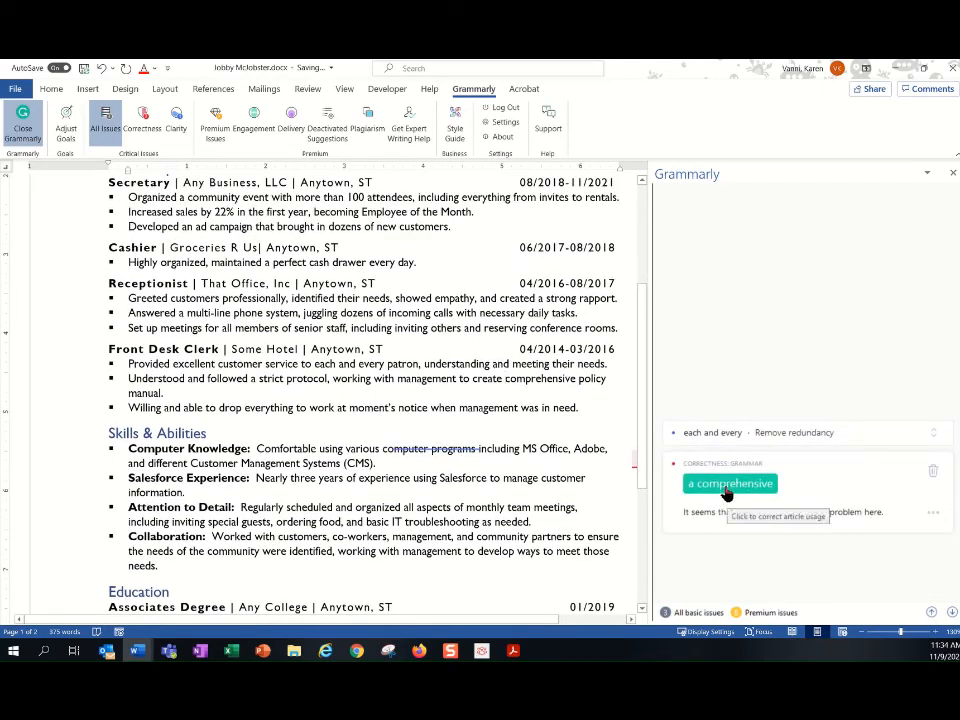
left_click(728, 486)
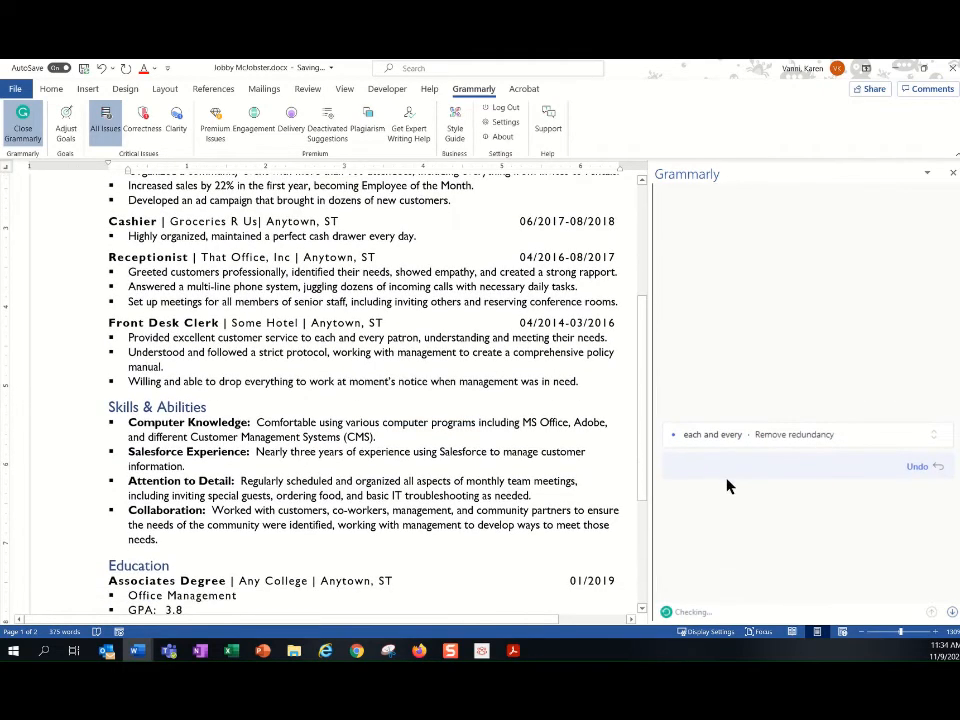
scroll(730, 478, "down", 4)
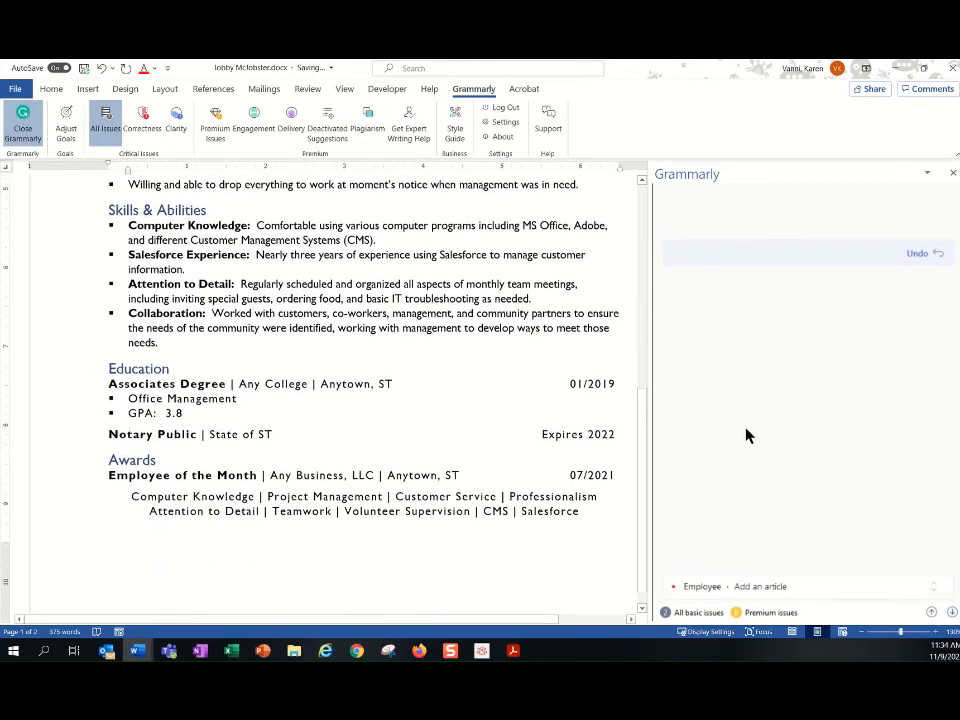
scroll(747, 430, "down", 2)
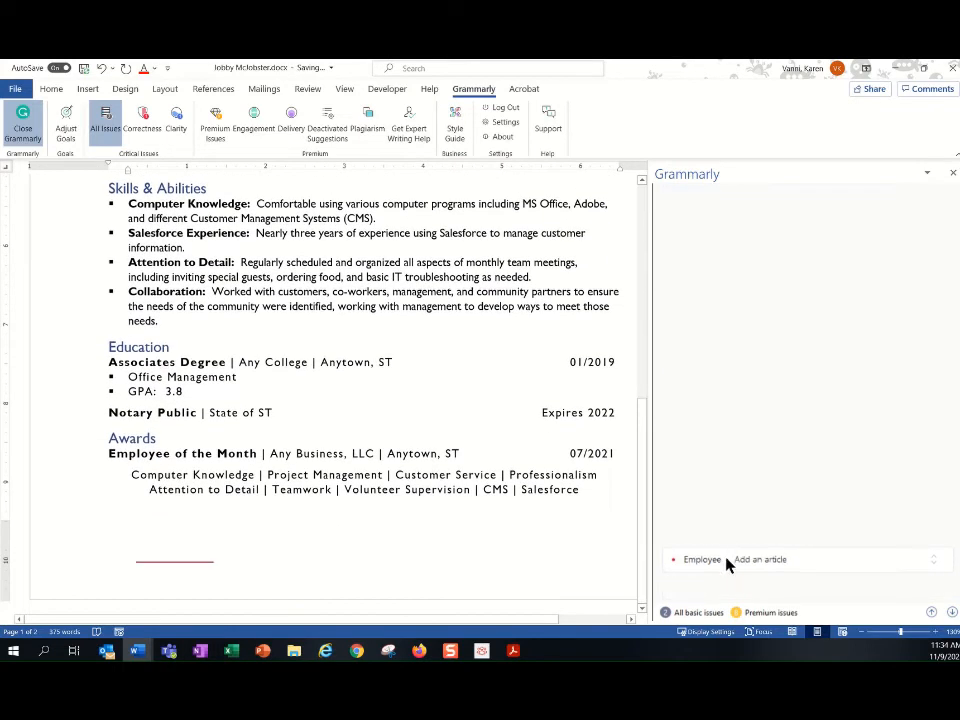
left_click(724, 561)
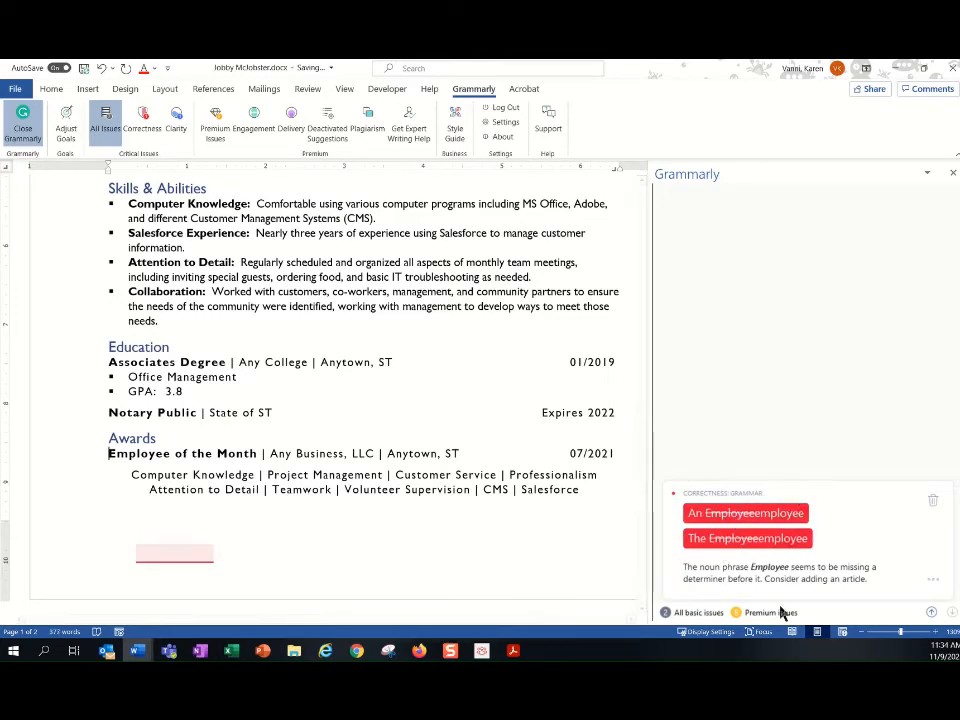
scroll(838, 450, "up", 5)
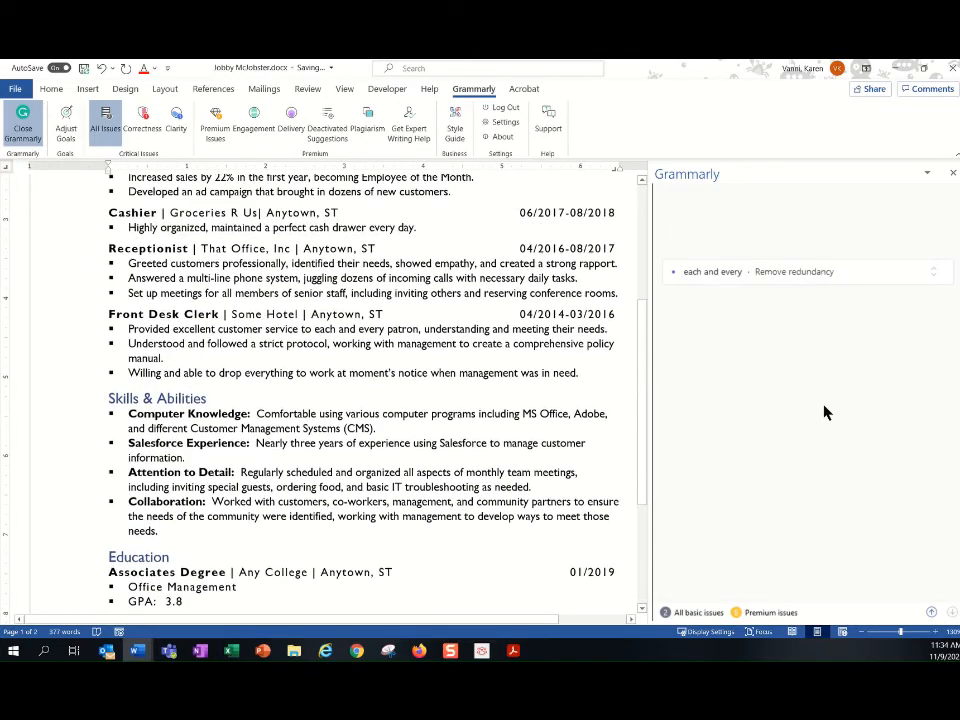
left_click(951, 172)
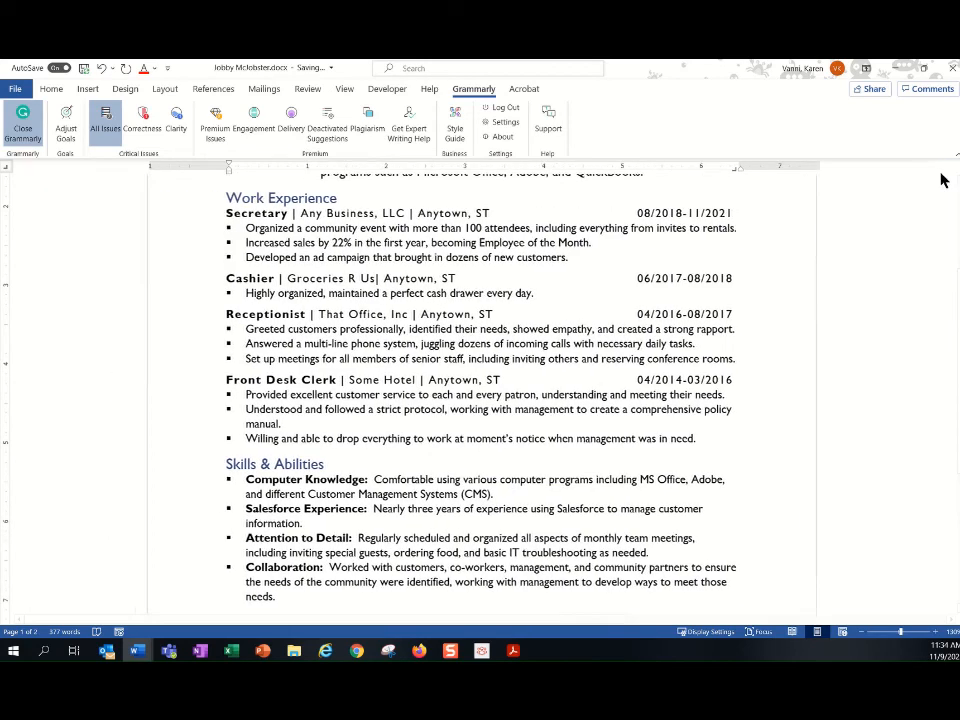
Step: Scroll through the proofread résumé, then switch to the PowerPoint slideshow
scroll(568, 433, "up", 3)
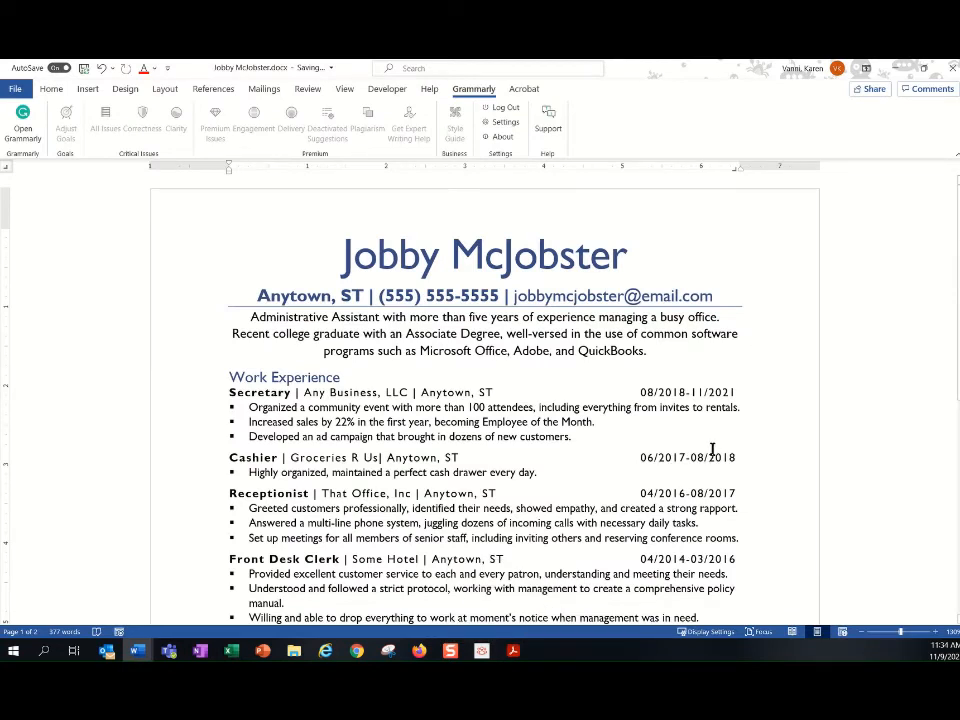
scroll(681, 443, "down", 1)
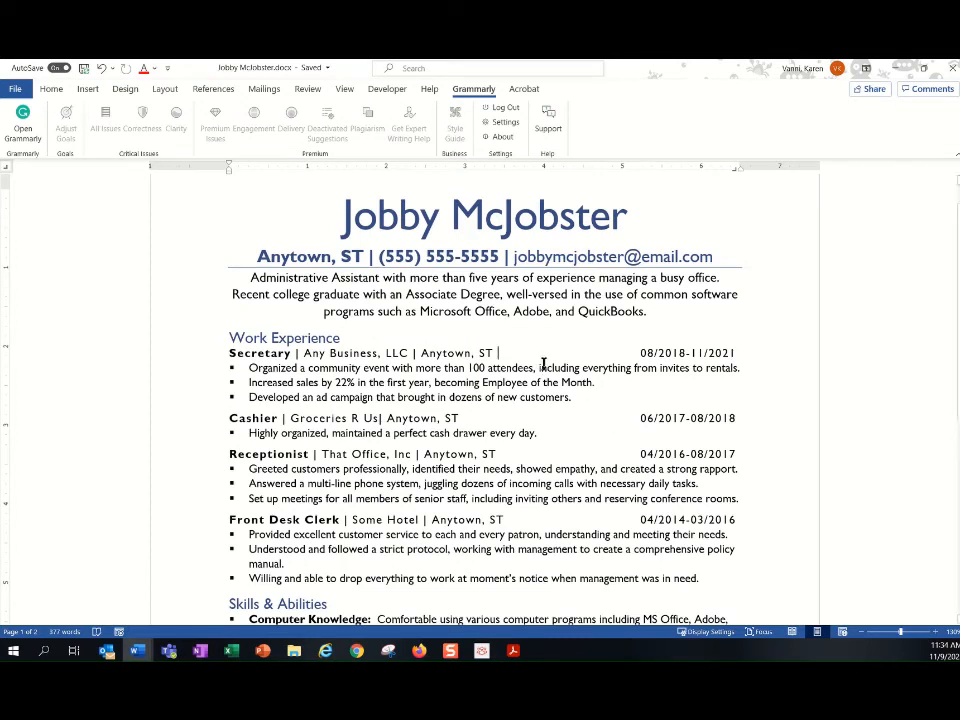
key("alt+Tab")
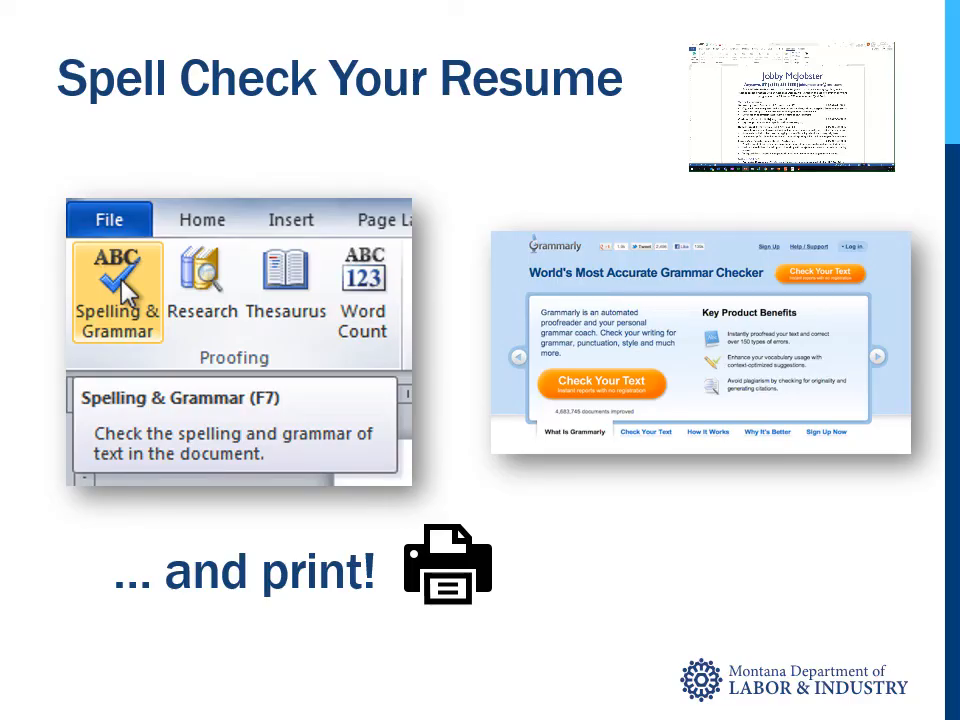
Step: Advance the slideshow to the next slide
key("Right")
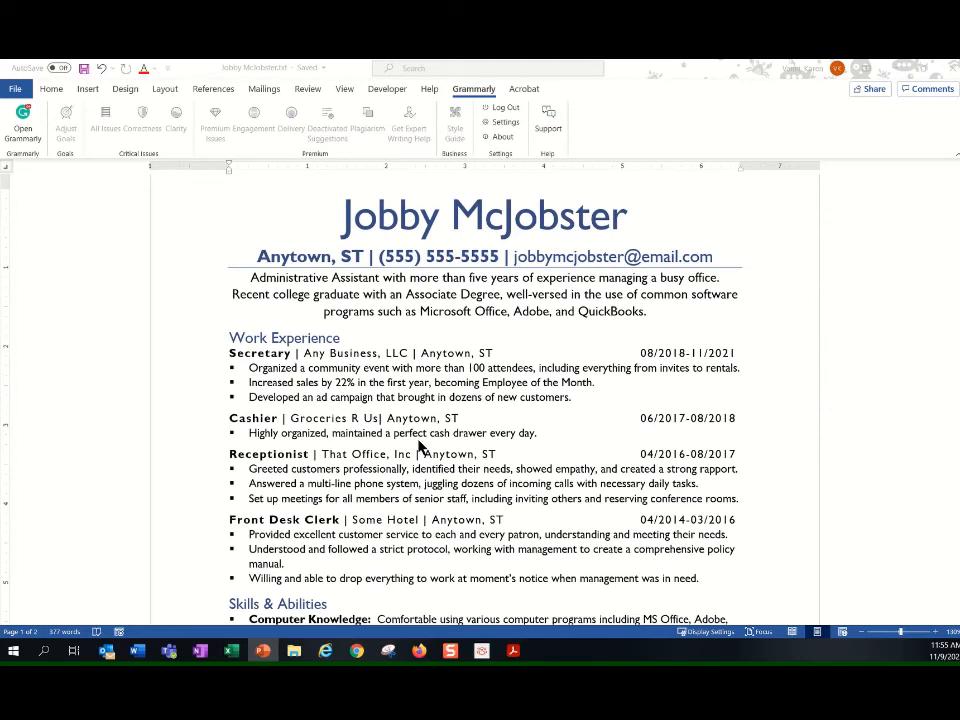
Step: Save the résumé to the Desktop as a Word Document (*.docx)
left_click(18, 71)
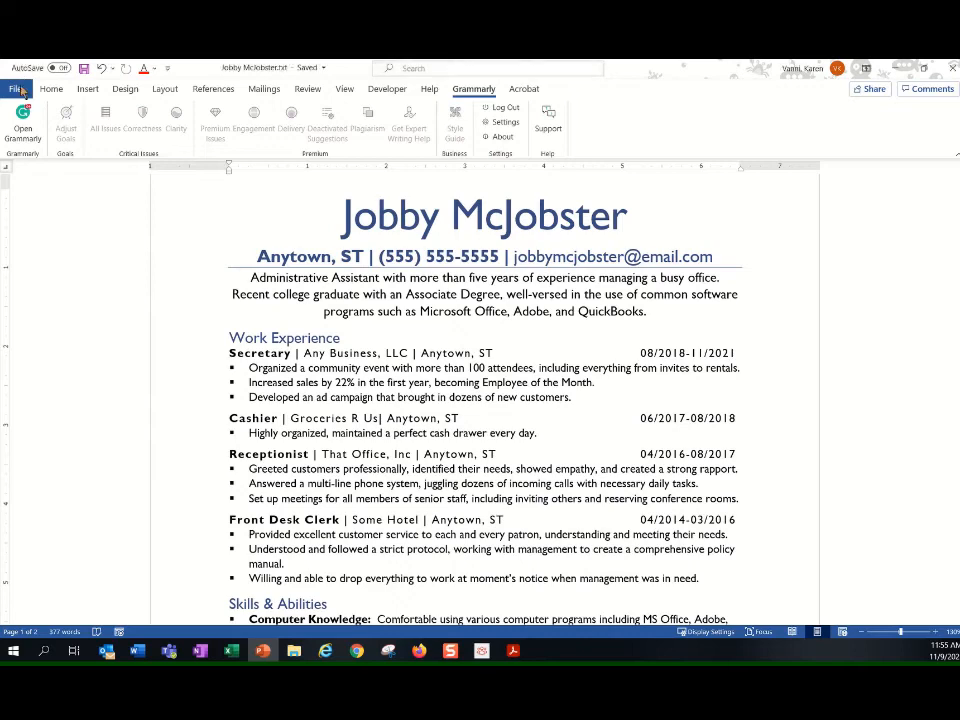
left_click(17, 89)
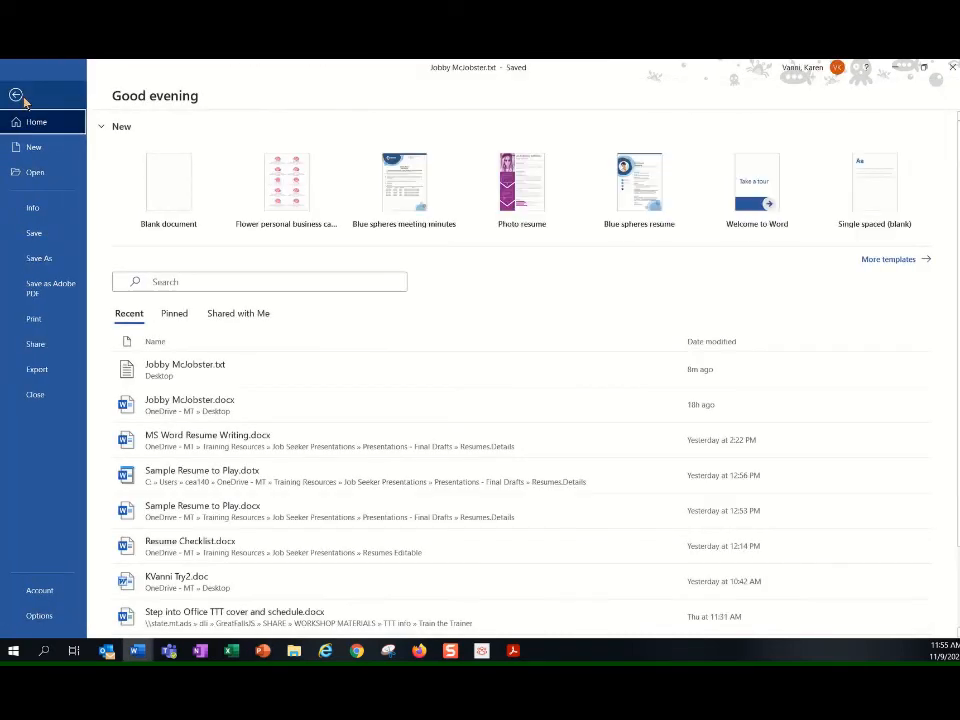
left_click(54, 259)
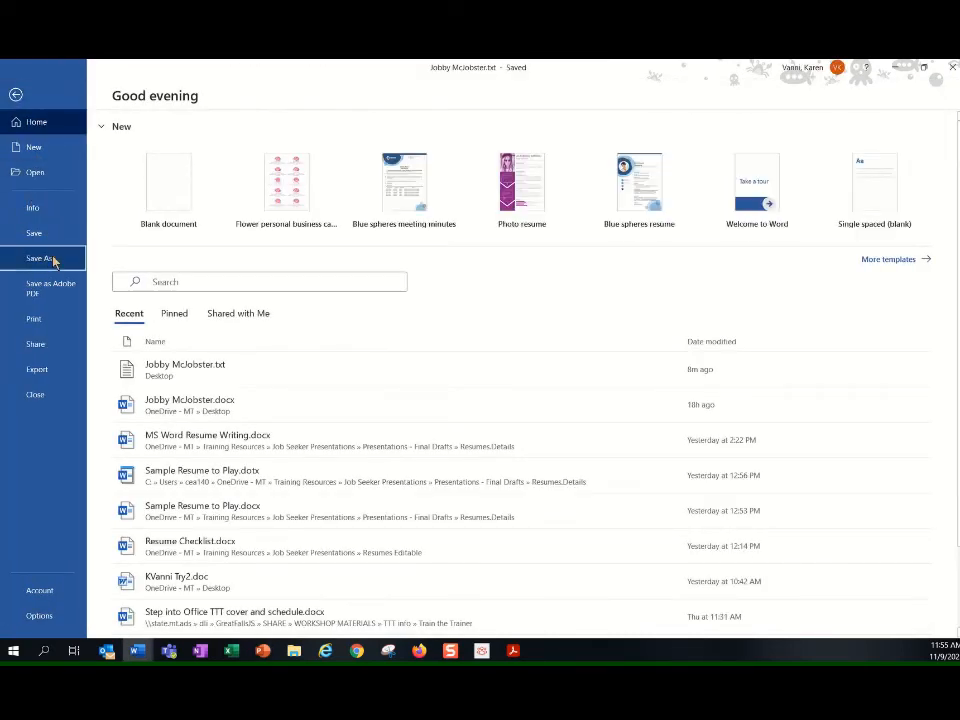
left_click(176, 388)
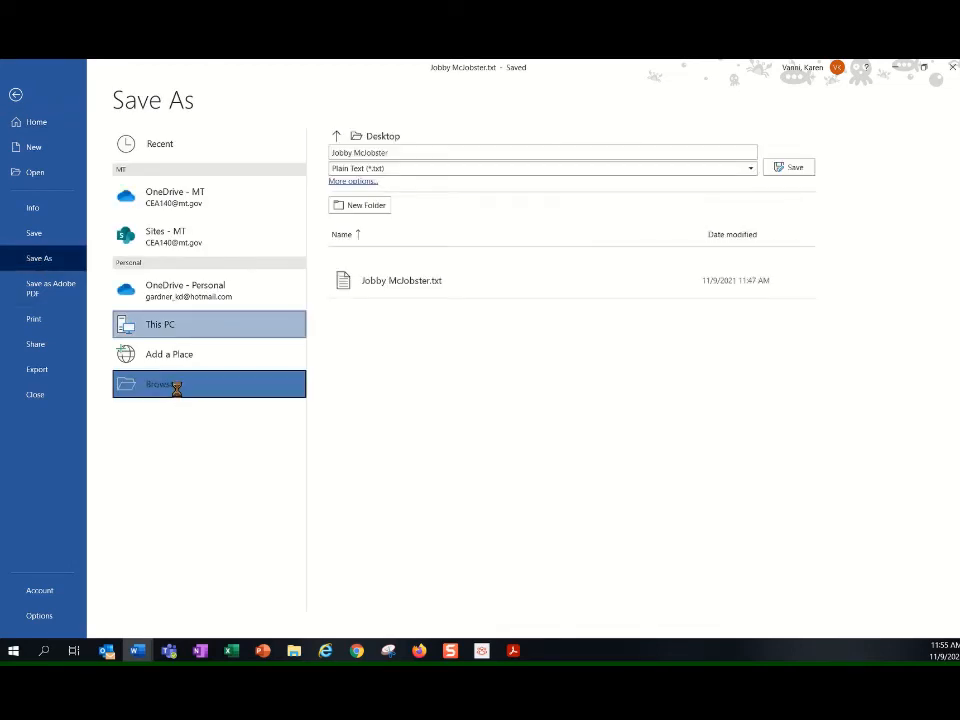
scroll(77, 144, "down", 3)
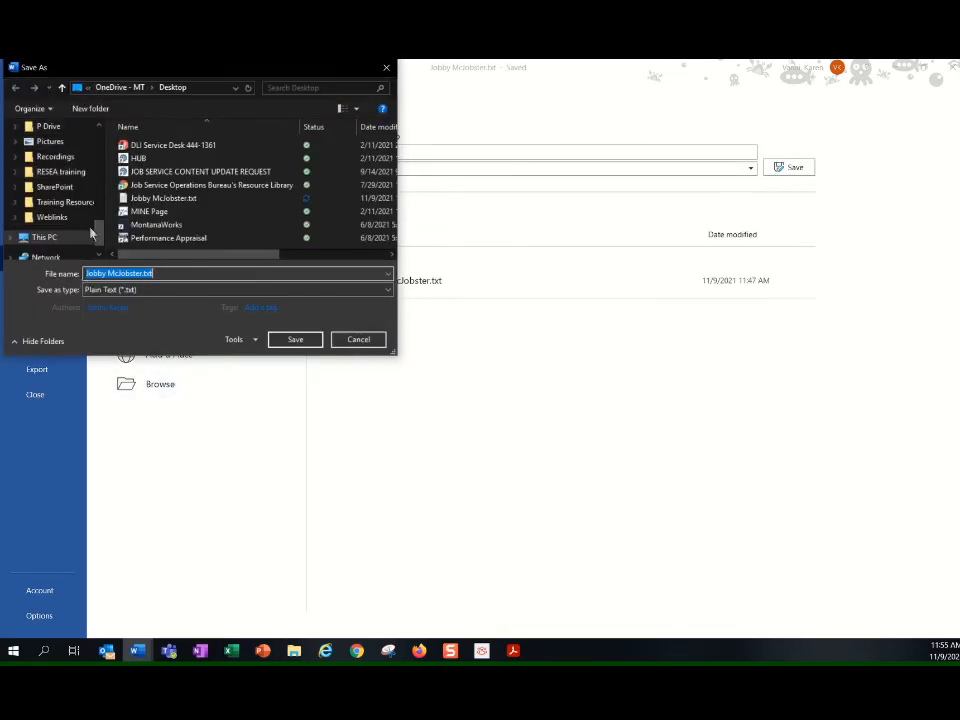
left_click_drag(104, 237, 95, 110)
left_click(48, 217)
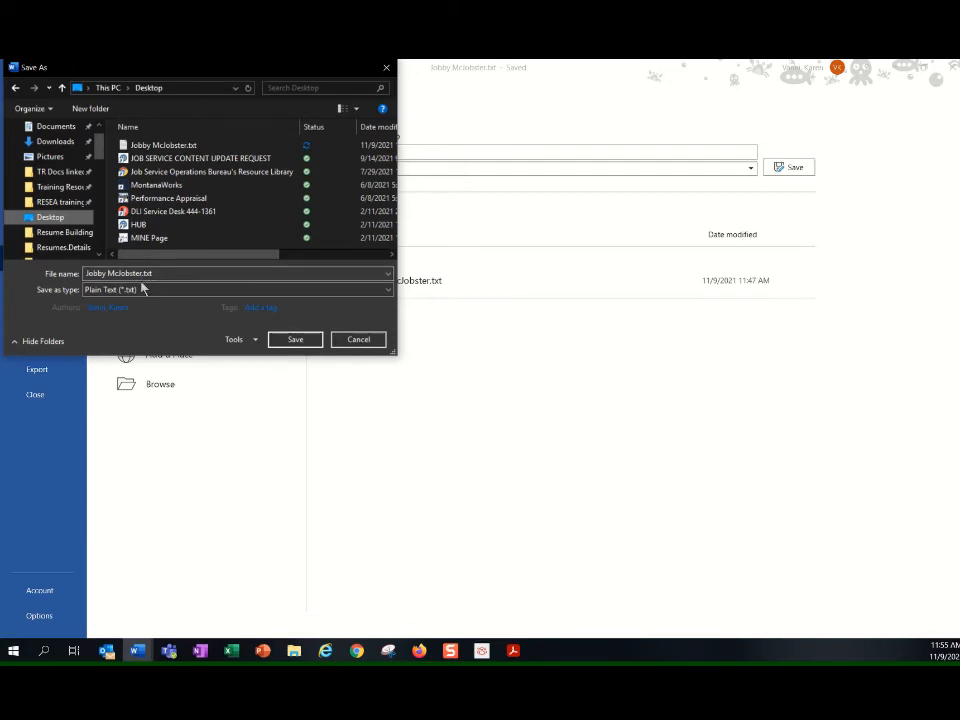
left_click(108, 289)
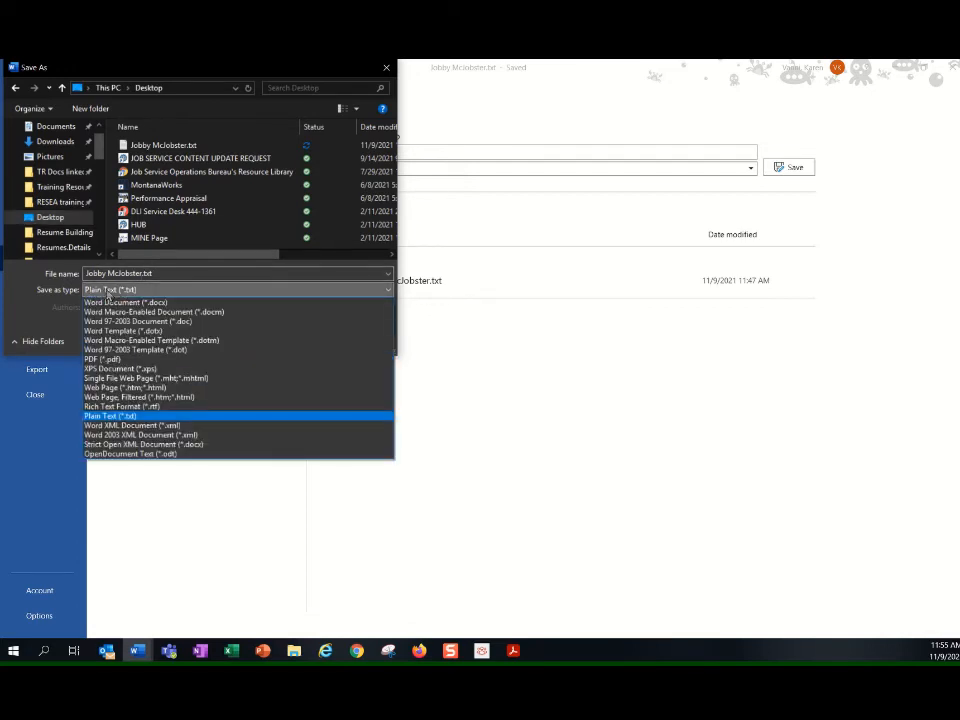
left_click(116, 302)
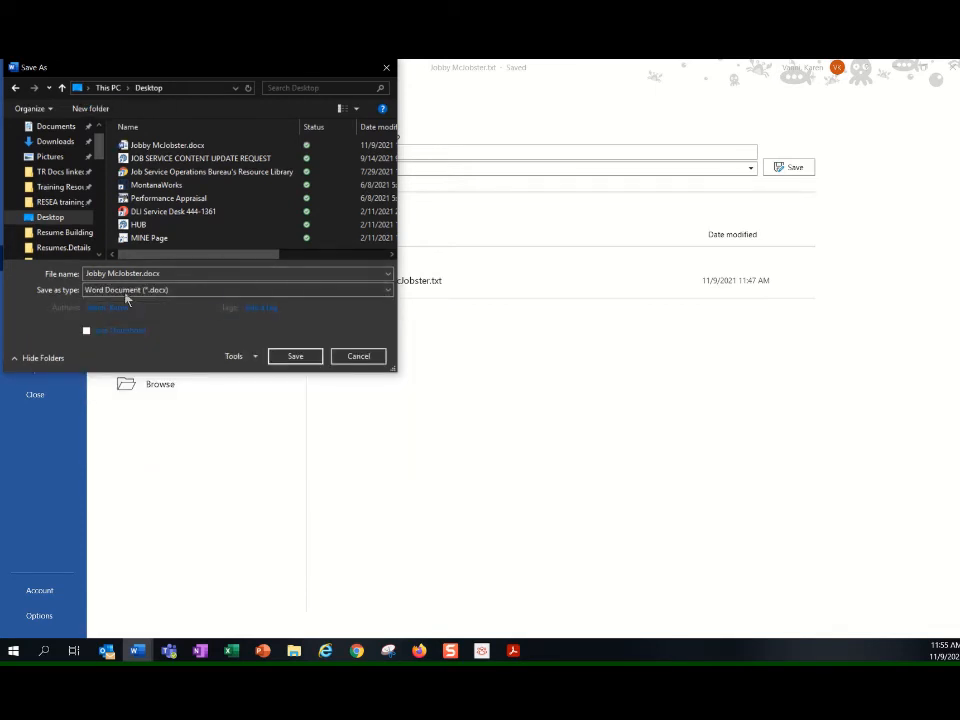
left_click(313, 362)
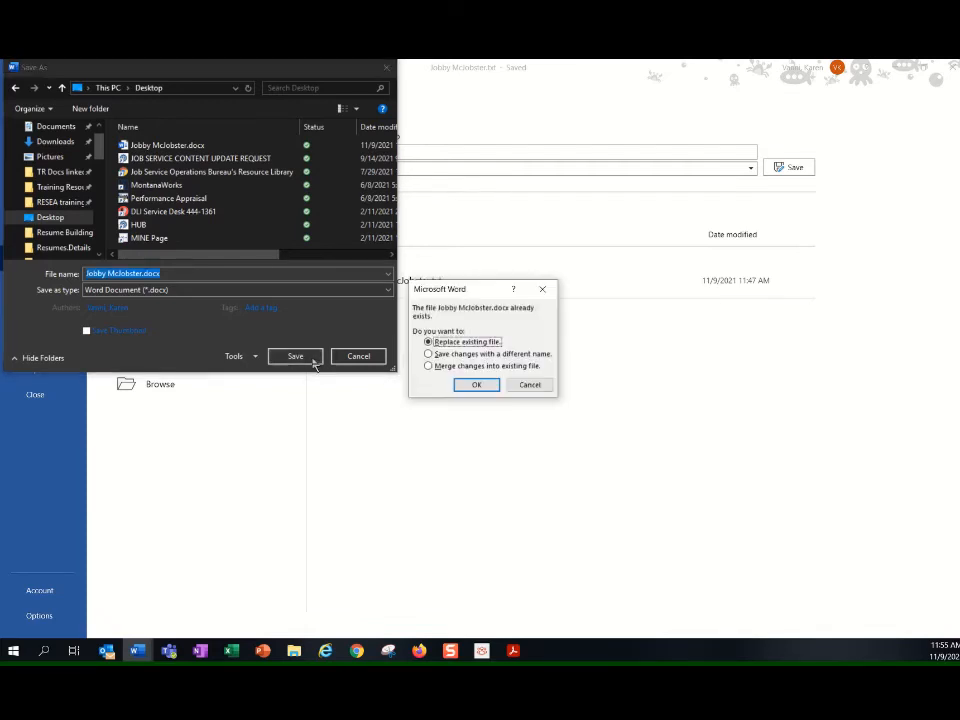
Step: Replace the existing .docx file and scroll through the saved résumé
left_click(484, 386)
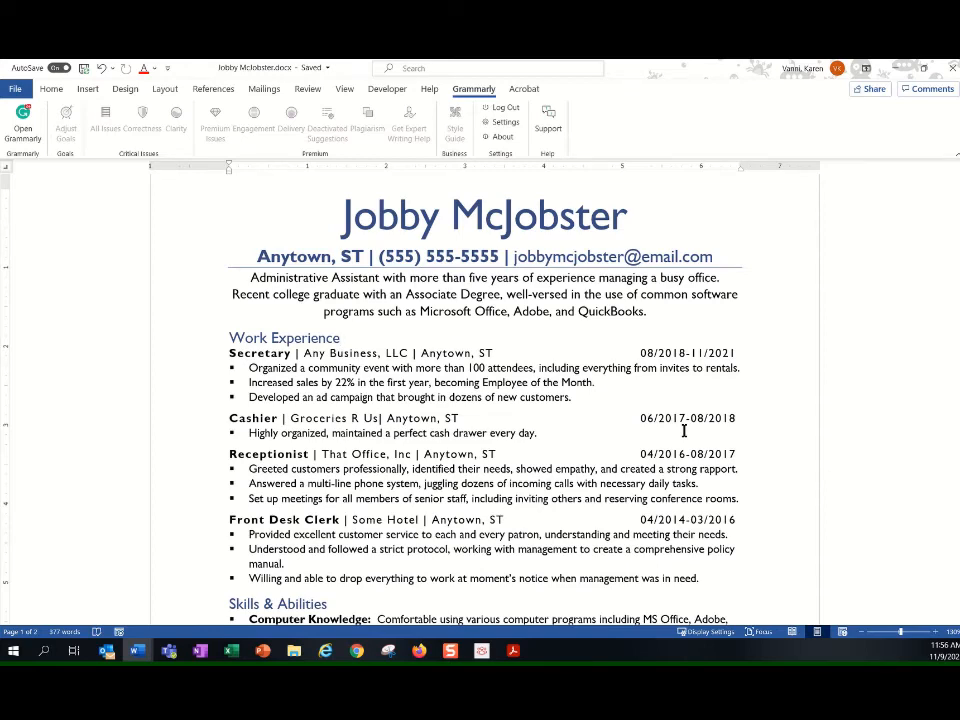
scroll(628, 424, "down", 8)
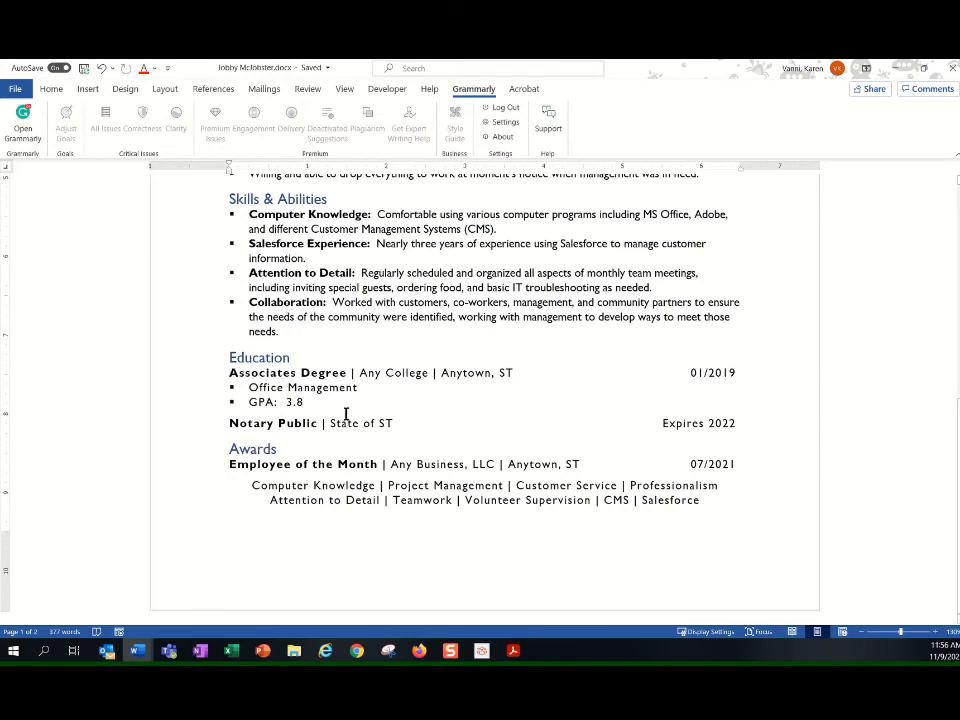
scroll(346, 413, "up", 10)
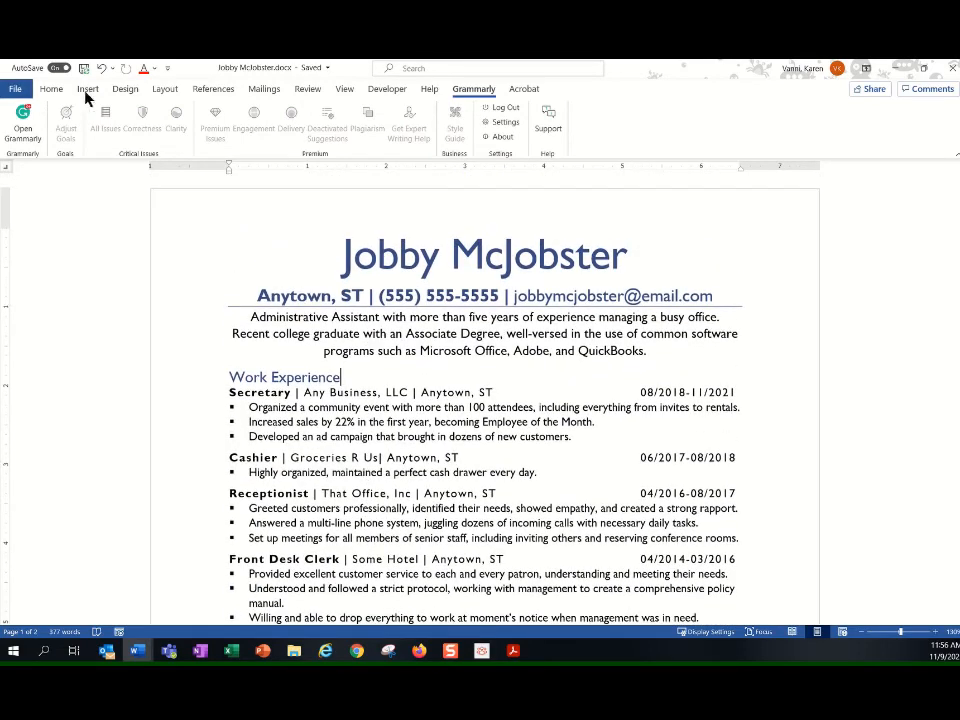
Step: Set up a Save a Copy to the Desktop with PDF (*.pdf) as the file type
left_click(15, 88)
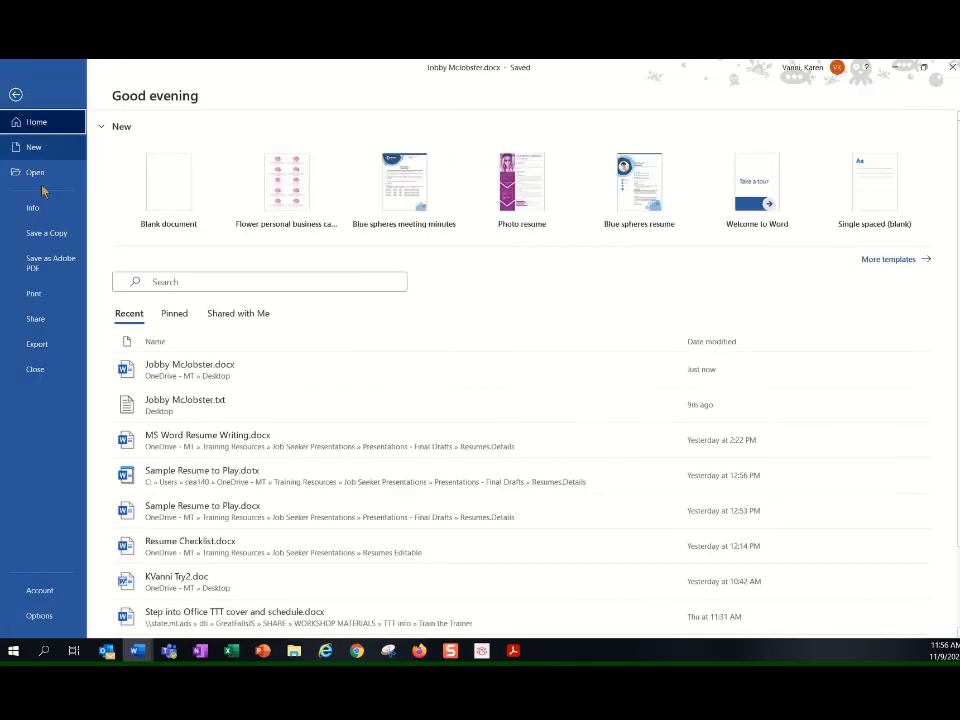
left_click(47, 237)
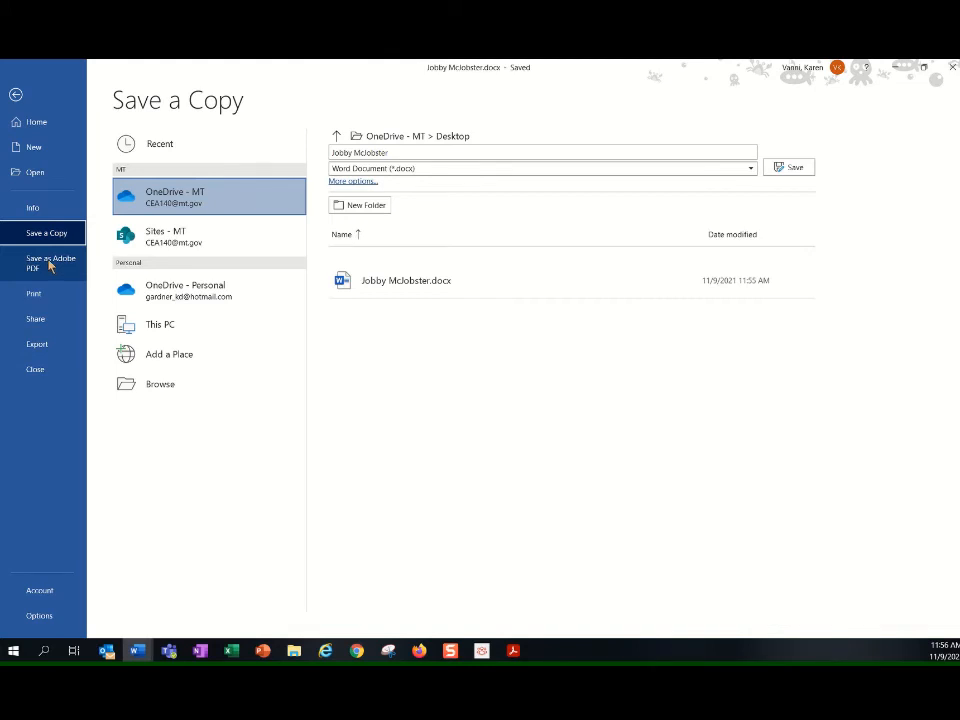
left_click(142, 388)
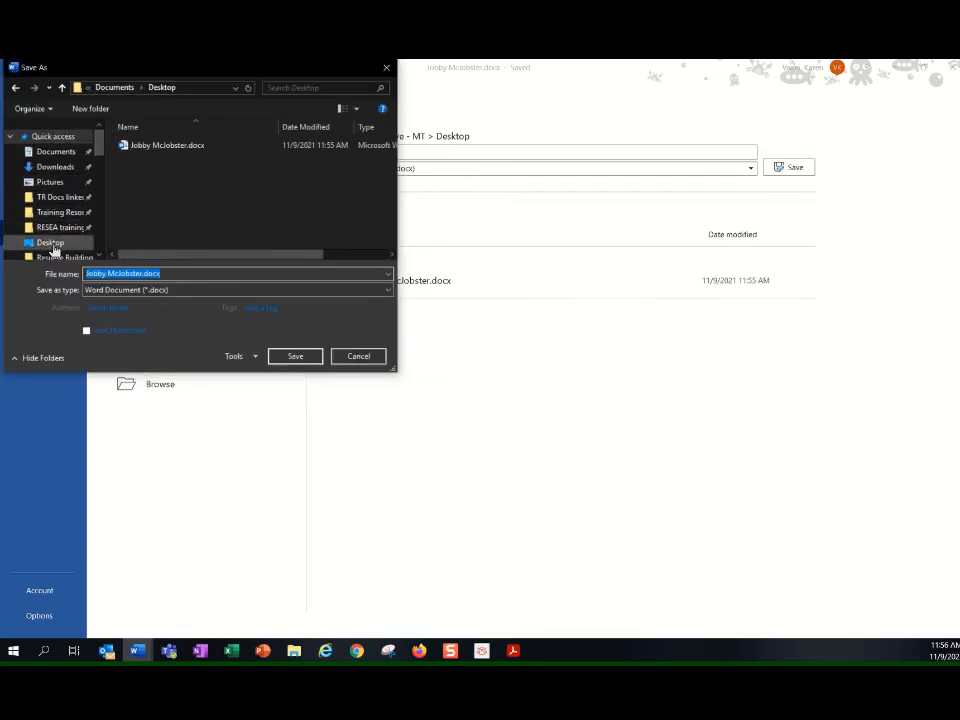
left_click(50, 243)
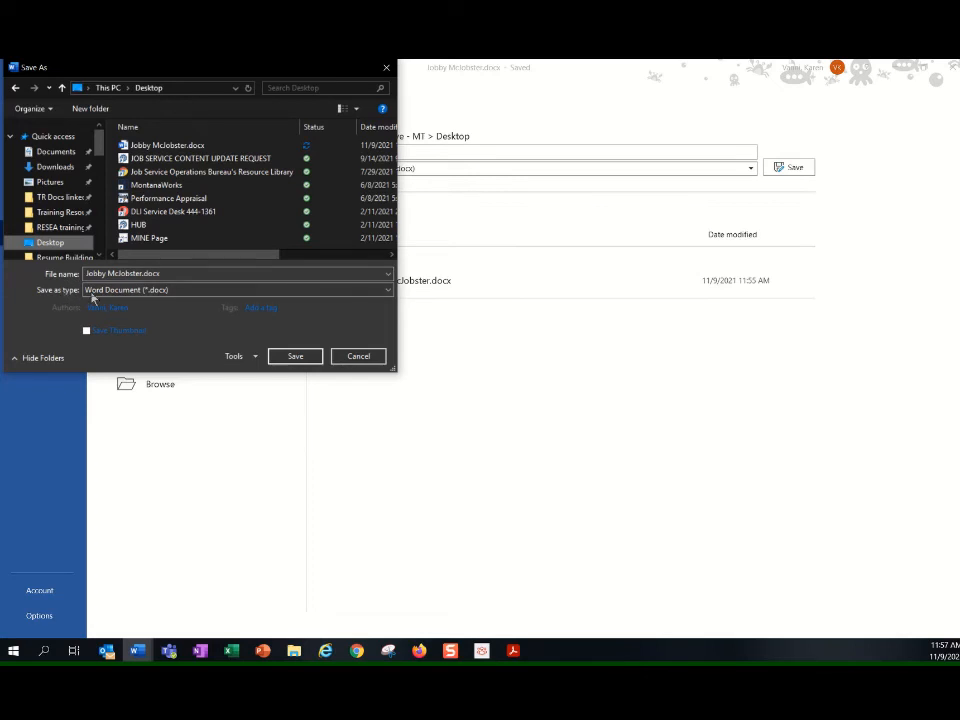
left_click(141, 290)
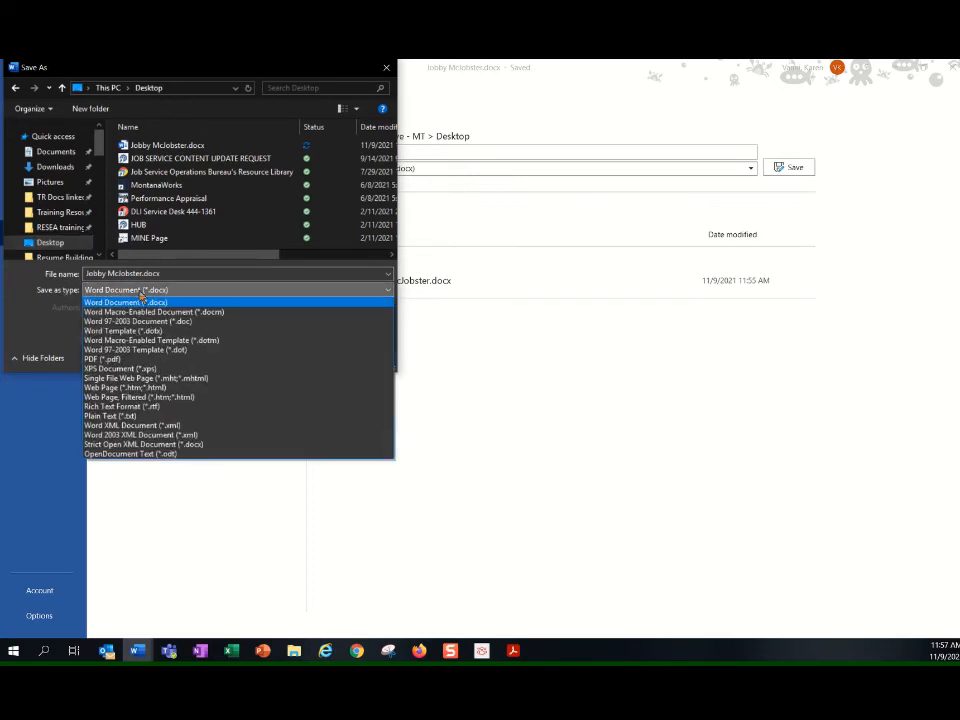
left_click(112, 359)
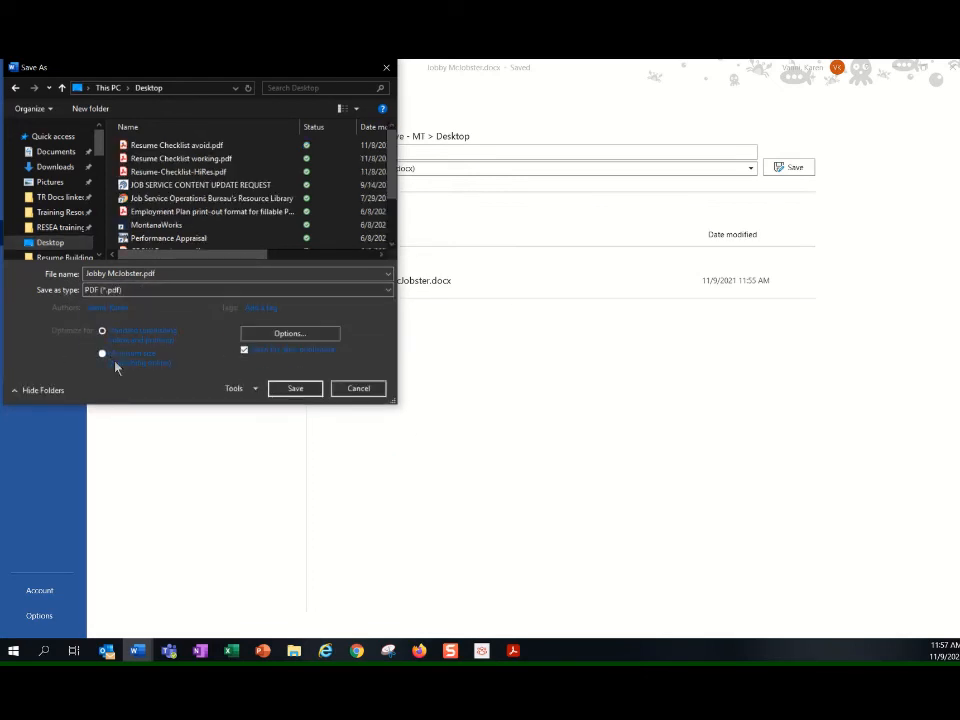
Step: Save the resume PDF, scroll through it in Acrobat, then close it and return to Word
left_click(309, 390)
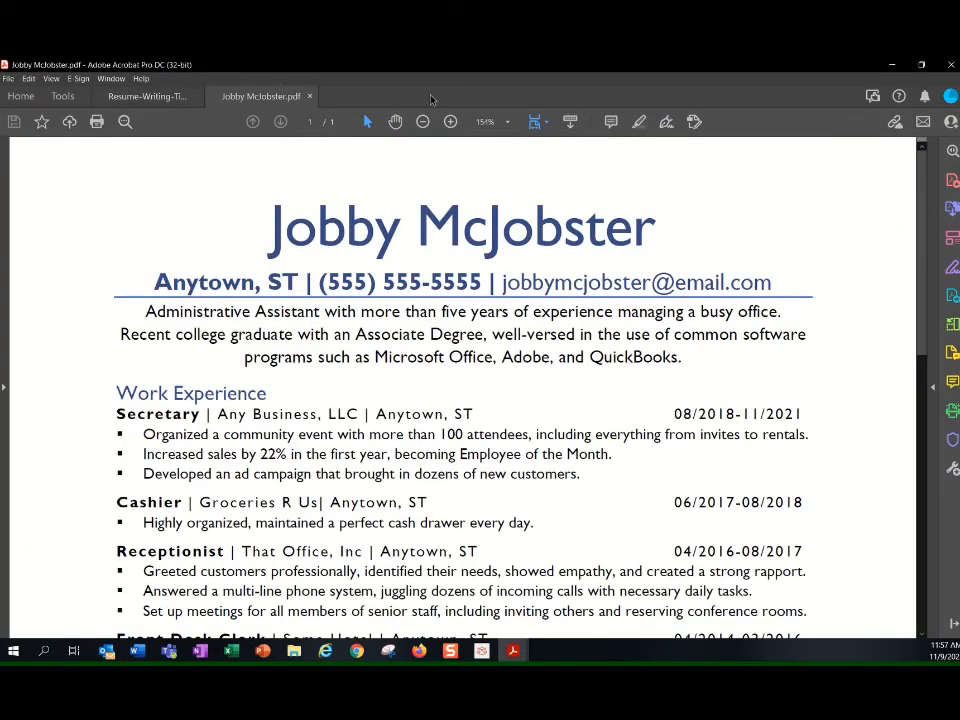
scroll(482, 428, "down", 10)
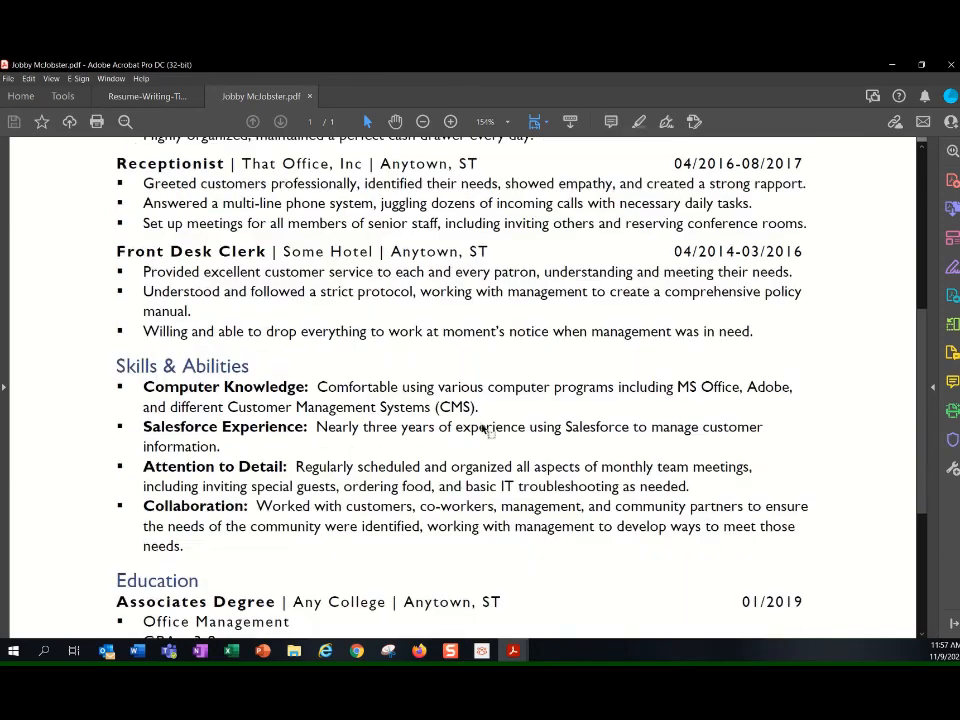
scroll(482, 430, "up", 10)
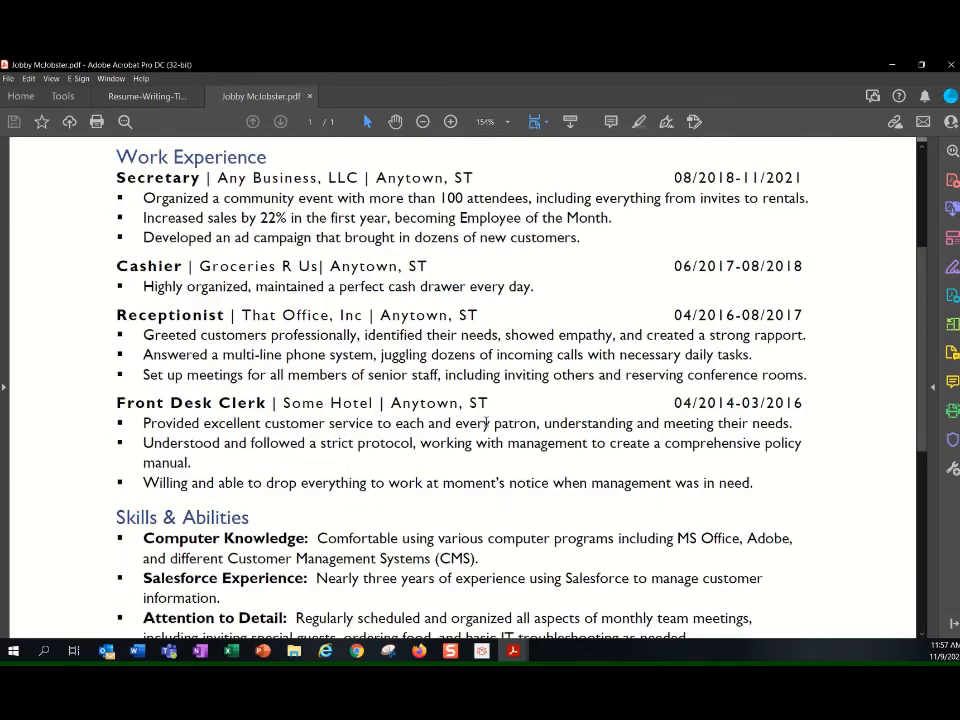
left_click(309, 97)
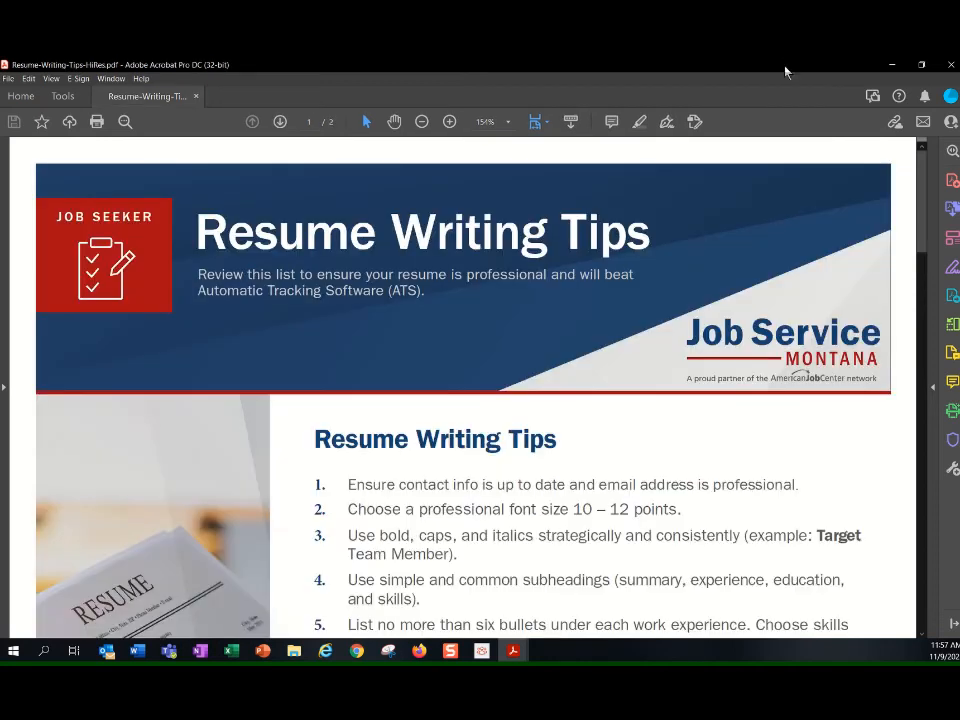
left_click(891, 64)
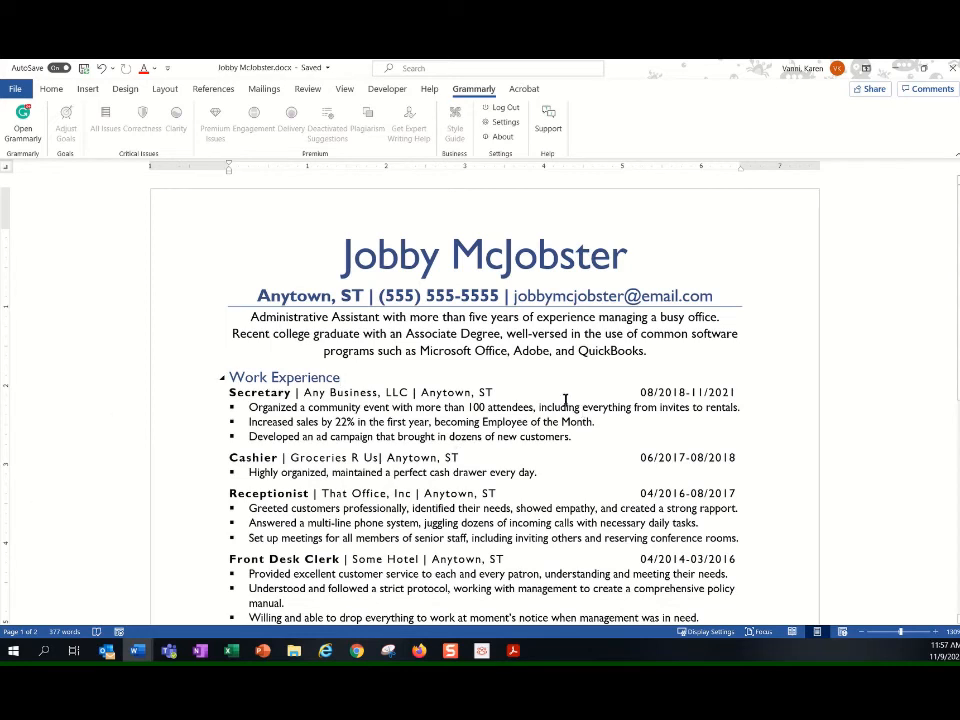
Step: Save a Plain Text (*.txt) copy of the resume to the Desktop, replacing the existing file, with Windows (Default) encoding
left_click(646, 375)
left_click(17, 89)
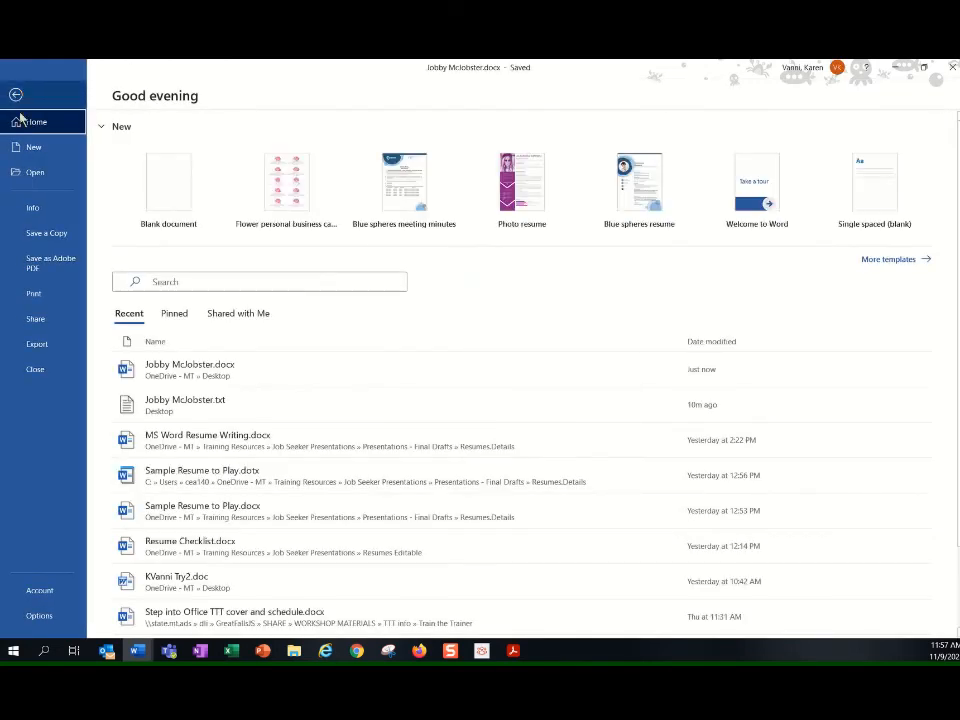
left_click(58, 235)
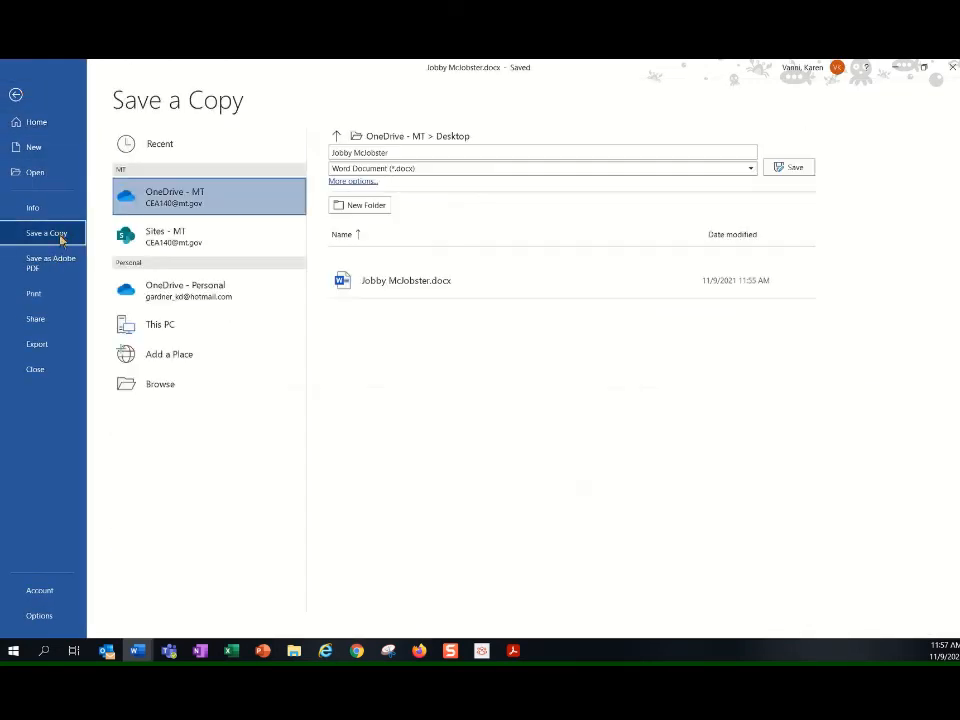
left_click(163, 386)
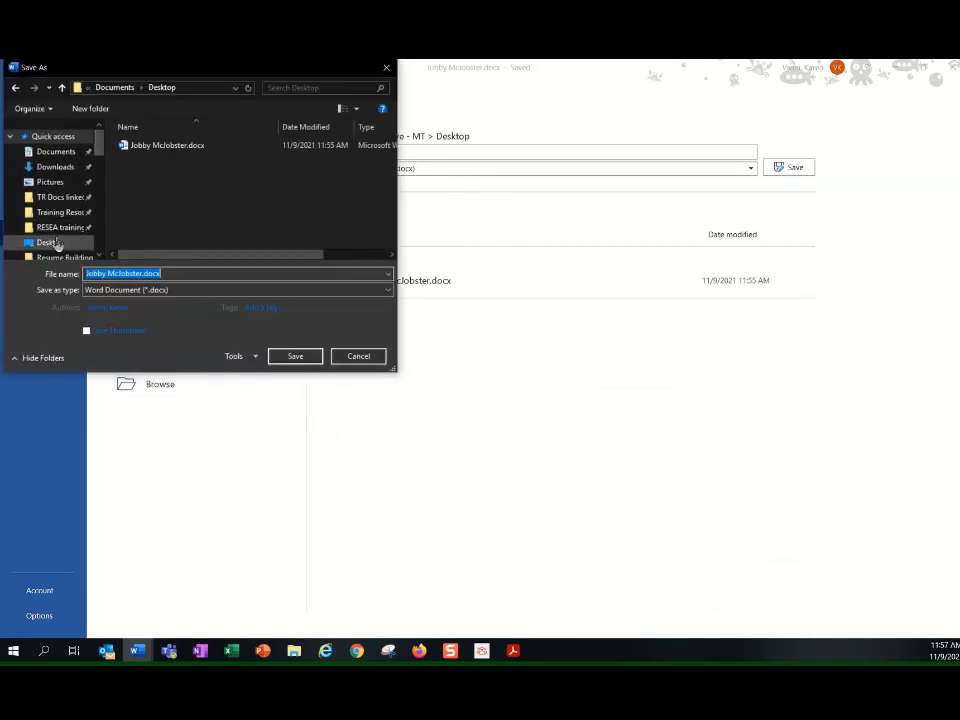
left_click(57, 244)
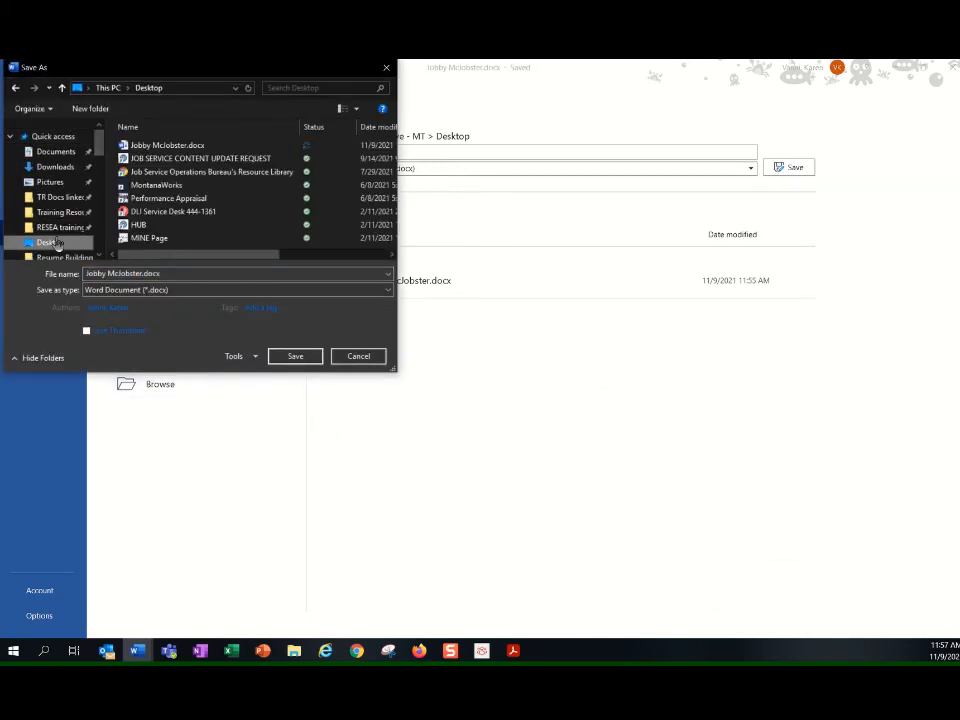
left_click(129, 291)
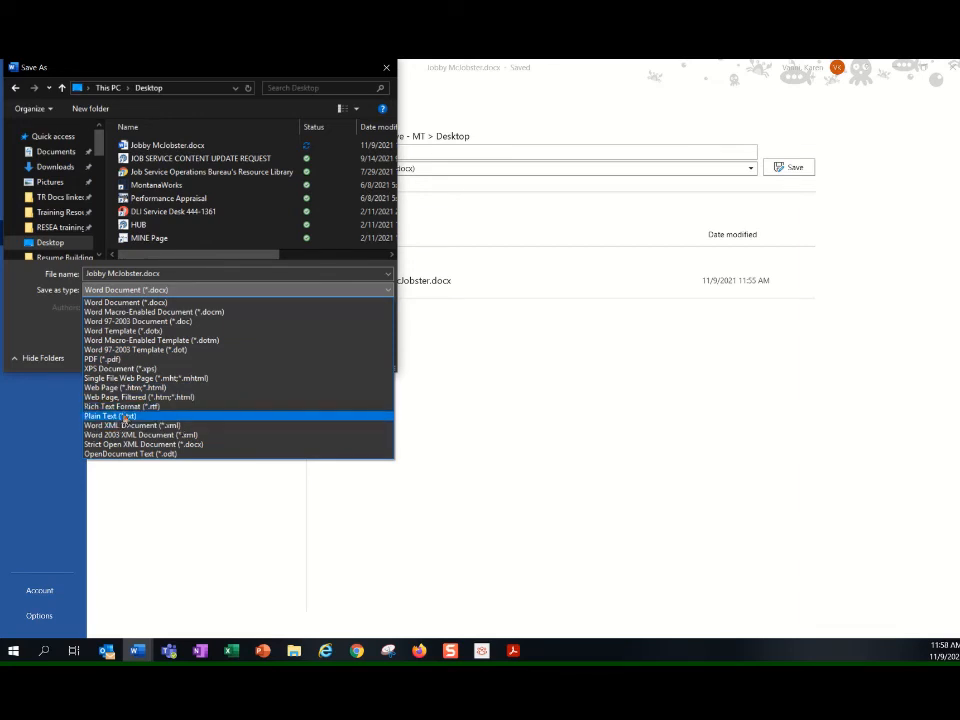
left_click(122, 418)
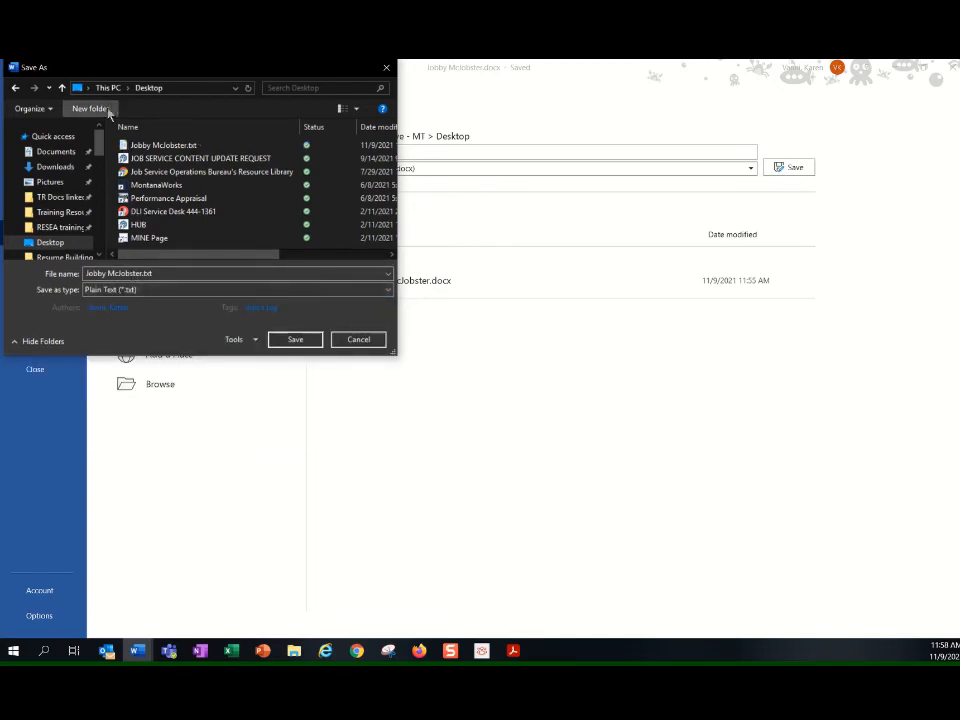
left_click(305, 340)
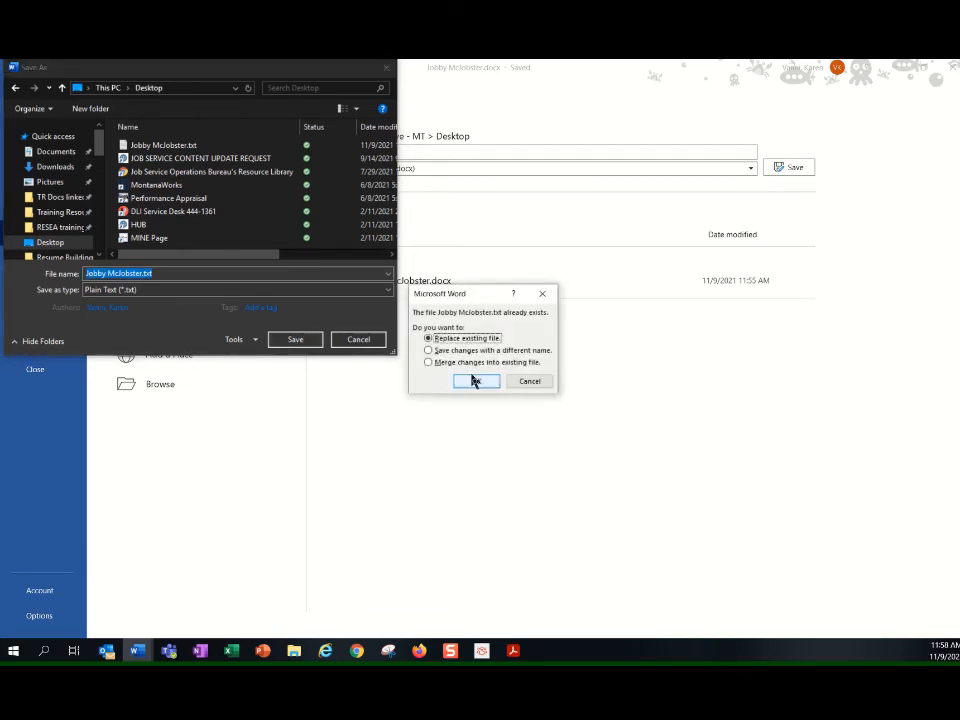
left_click(477, 384)
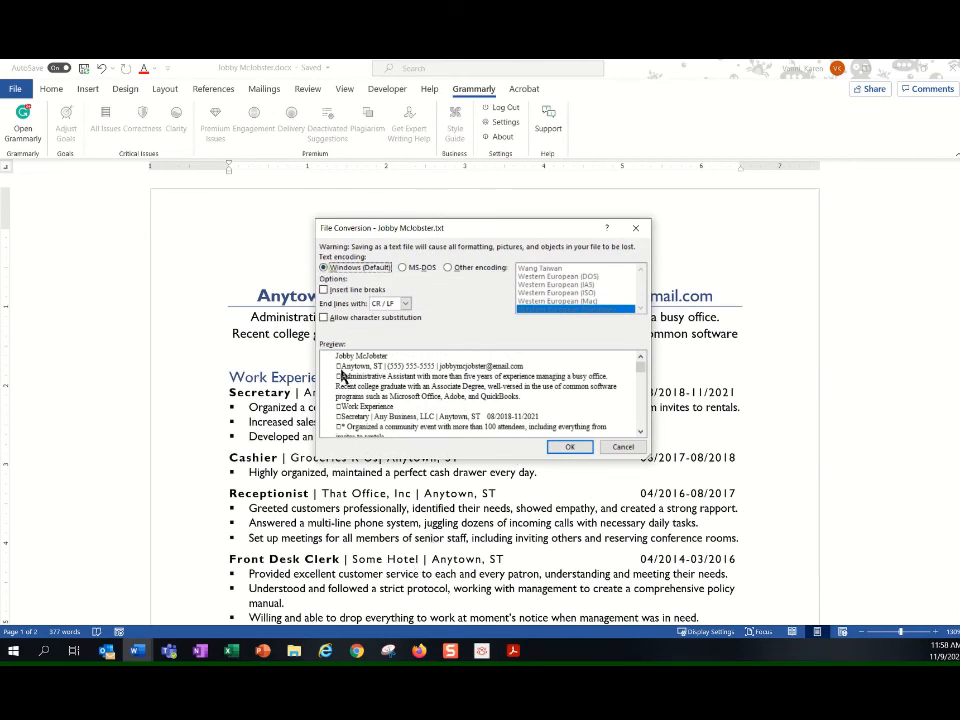
left_click(568, 447)
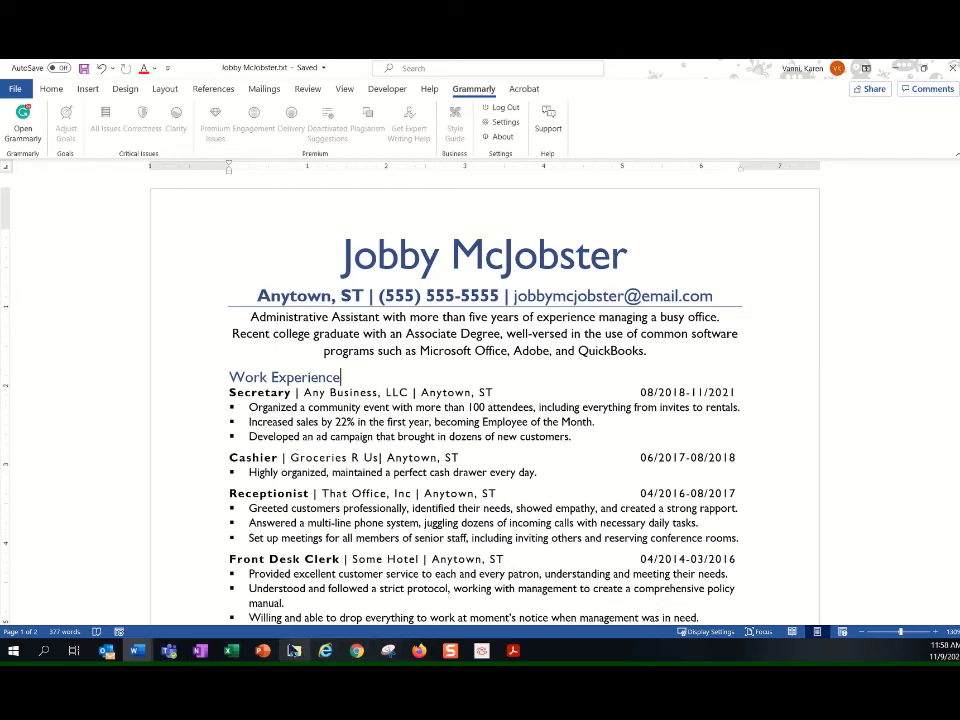
Step: Open the Desktop .txt resume from File Explorer so it displays in Notepad
left_click(294, 651)
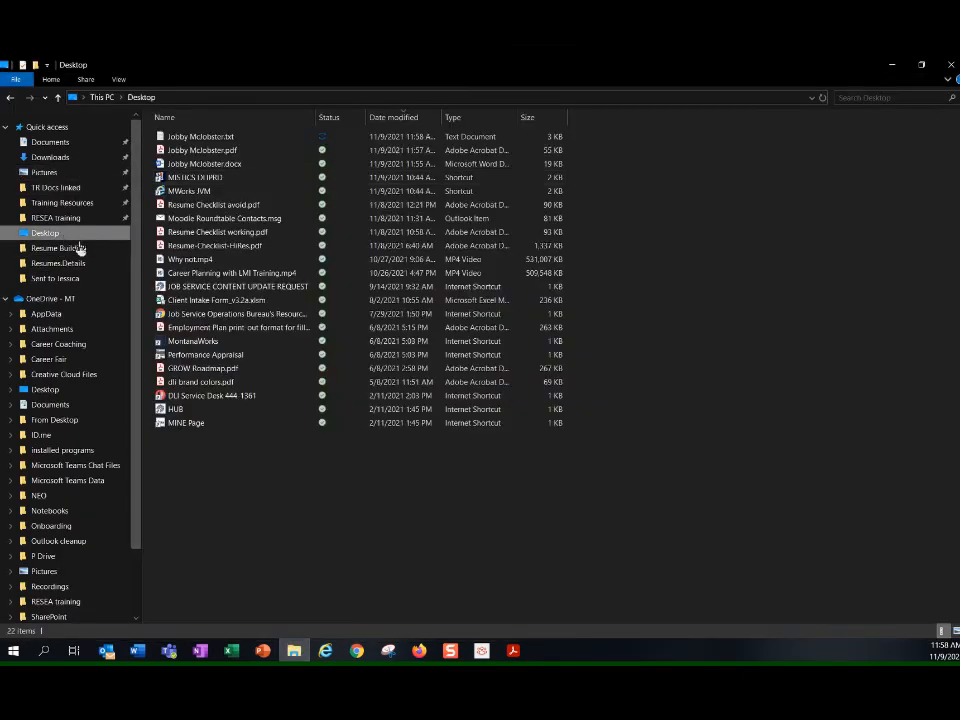
double_click(197, 144)
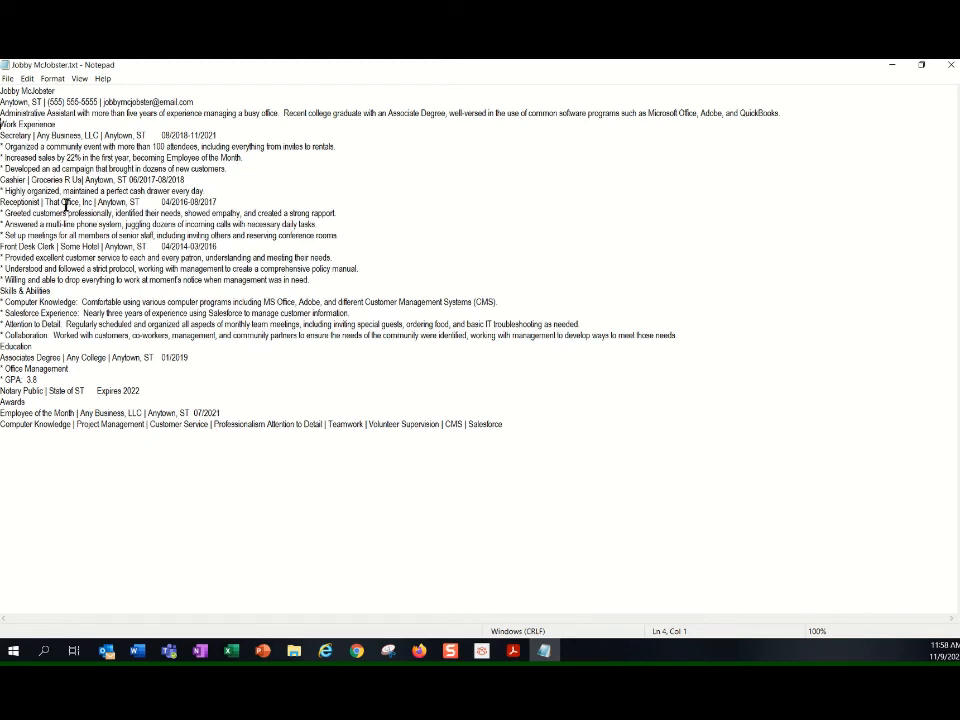
Step: Insert blank lines above Work Experience, Skills & Abilities, Education, Awards and the Computer Knowledge keyword line
key("Return")
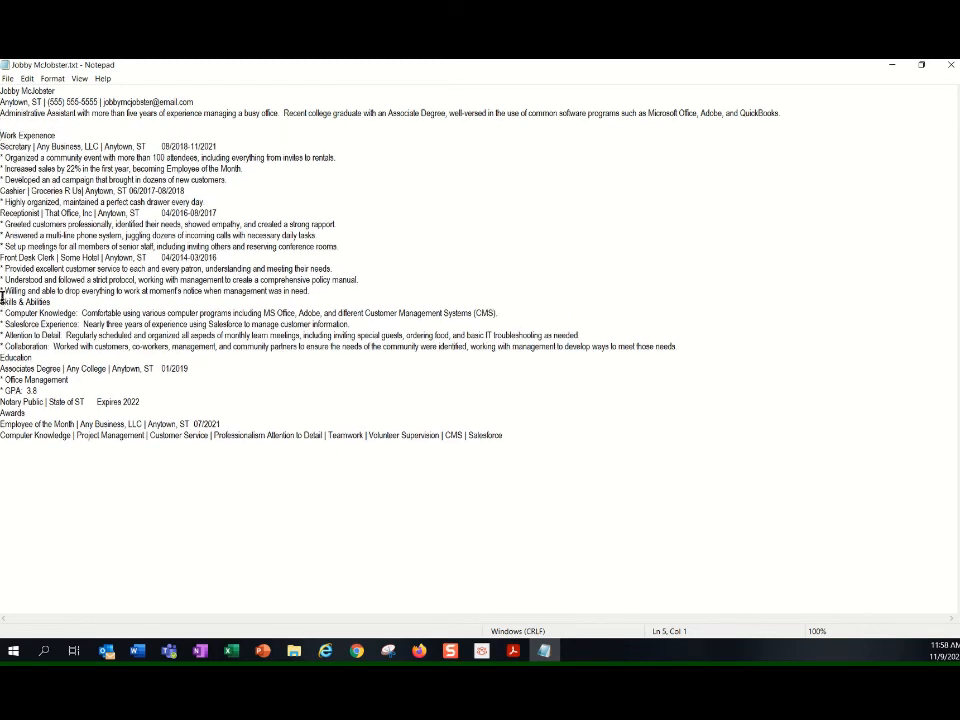
left_click(3, 299)
key("Return")
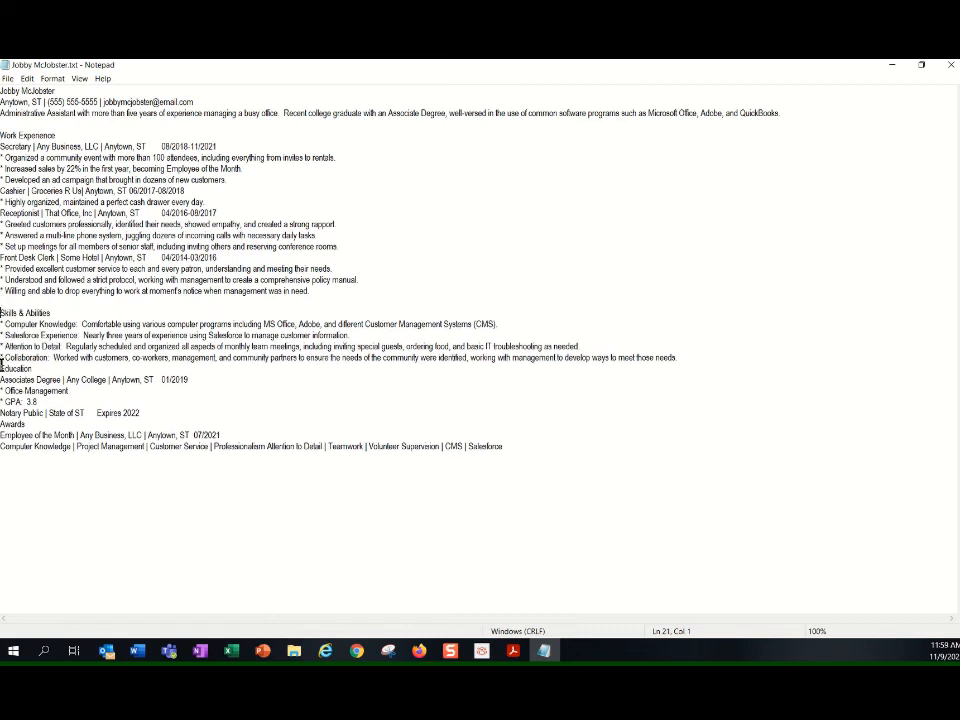
left_click(2, 366)
key("Return")
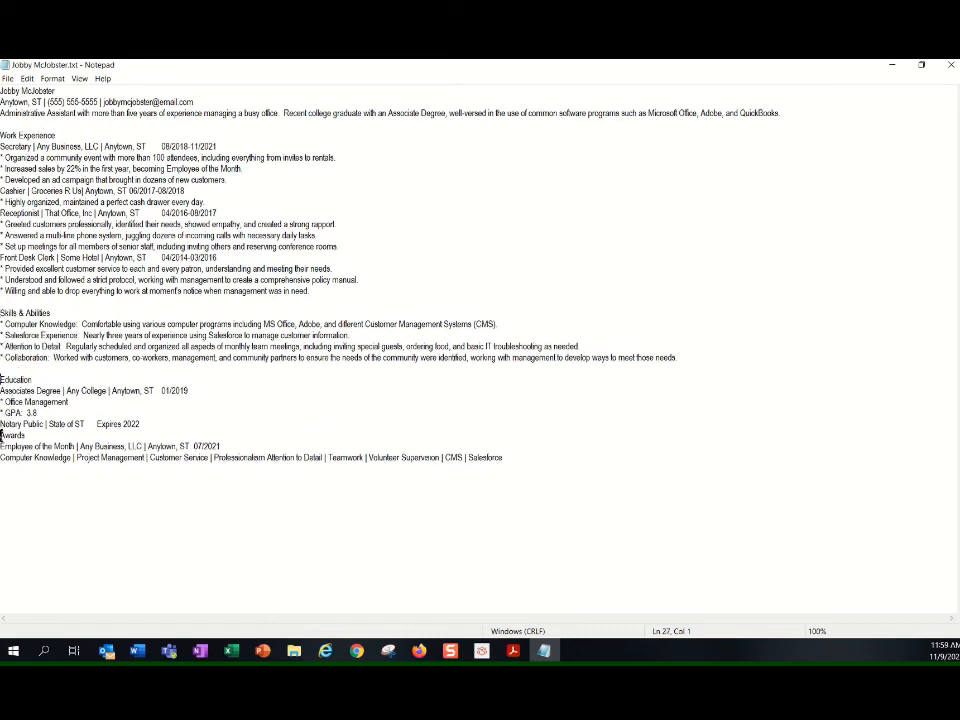
left_click(2, 435)
key("Return")
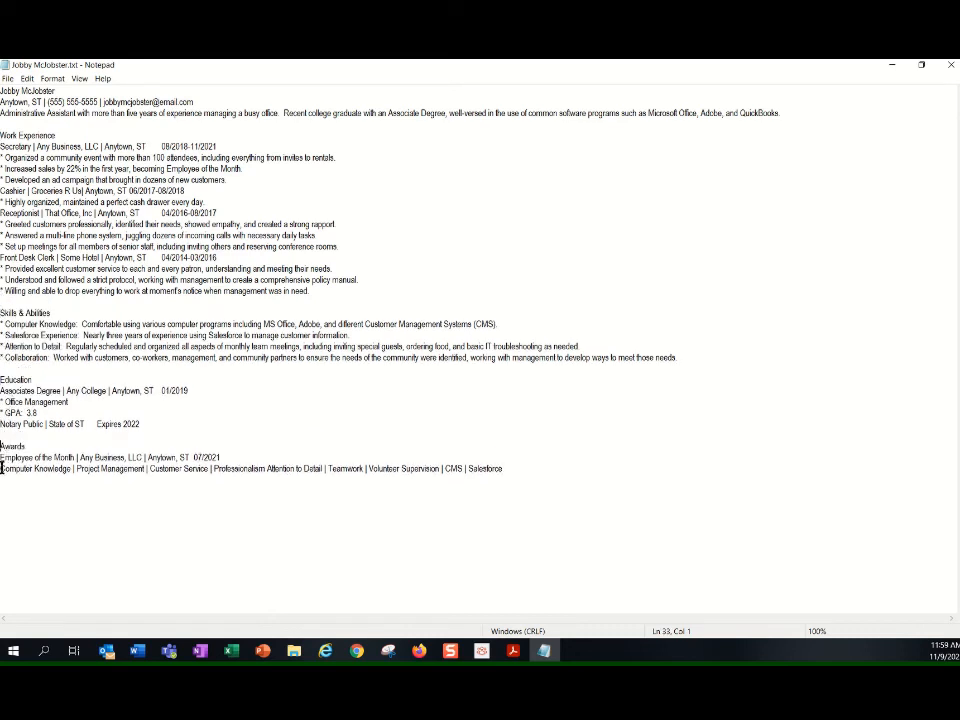
left_click(2, 468)
key("Return")
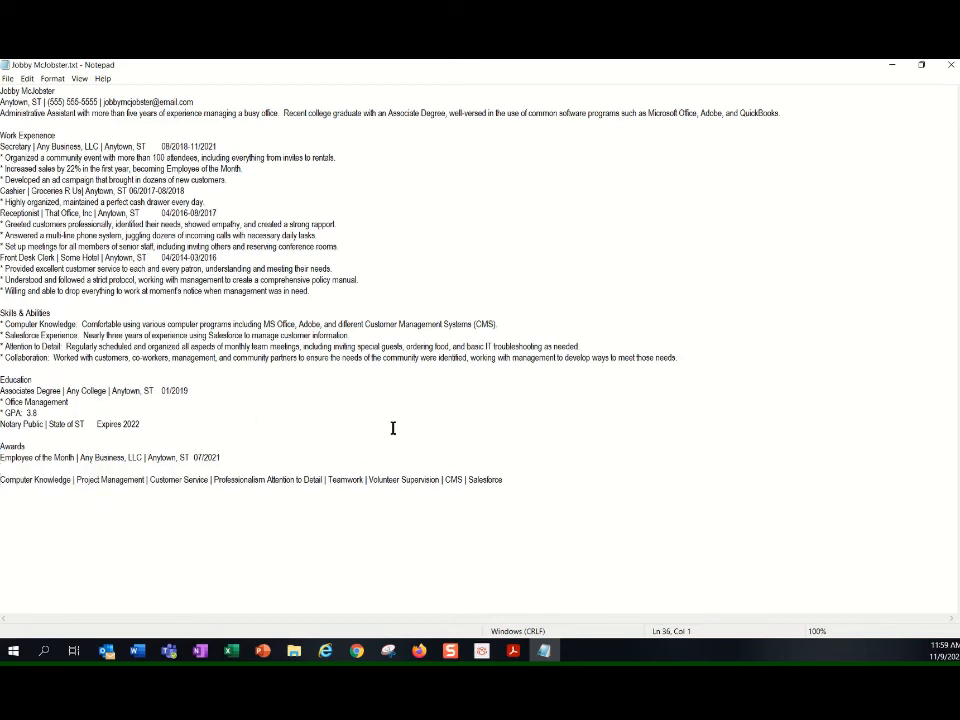
left_click(549, 453)
left_click(513, 652)
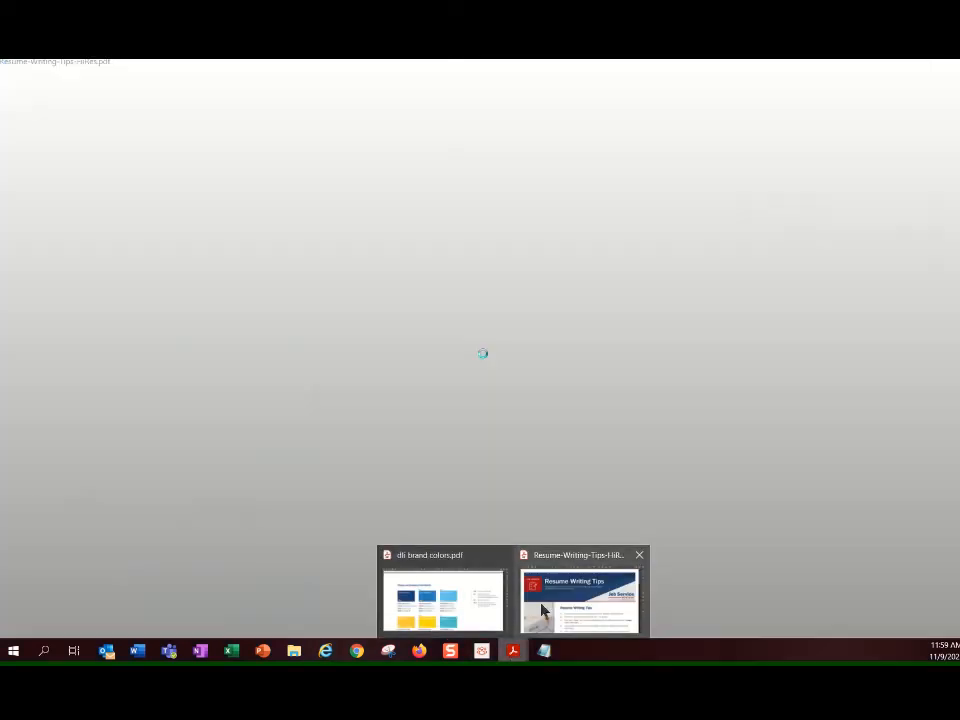
left_click(545, 605)
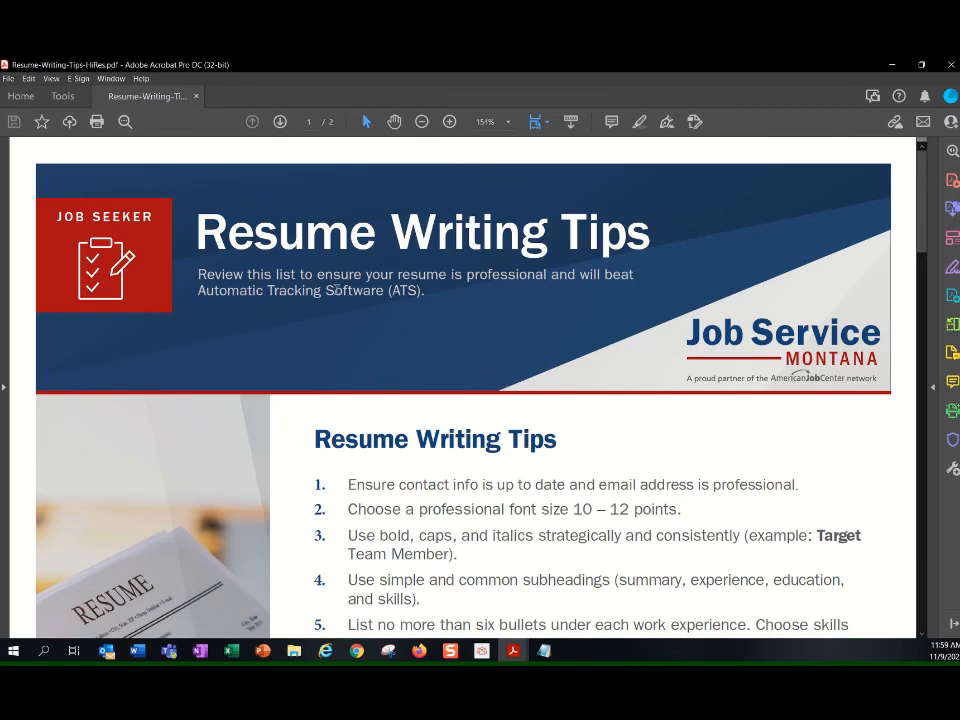
scroll(562, 366, "down", 5)
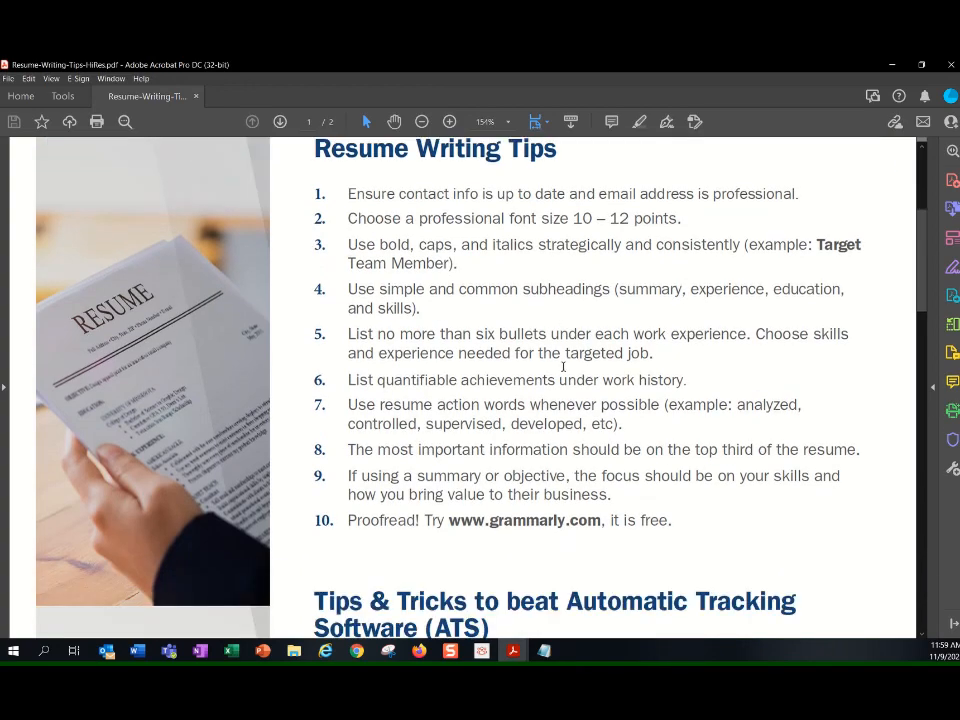
scroll(549, 374, "down", 9)
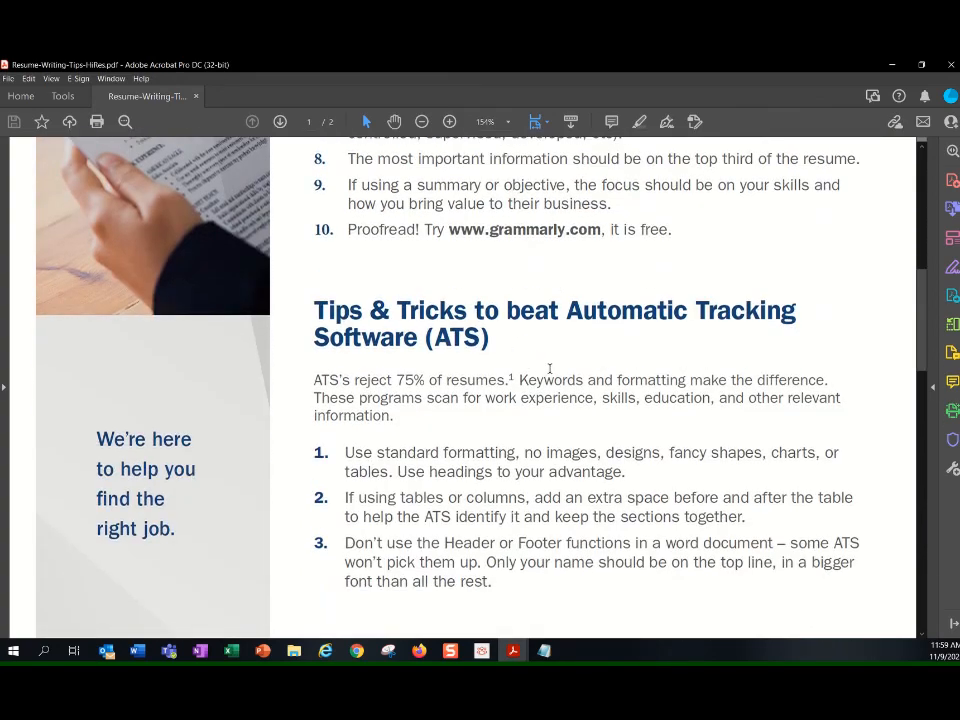
scroll(552, 370, "down", 10)
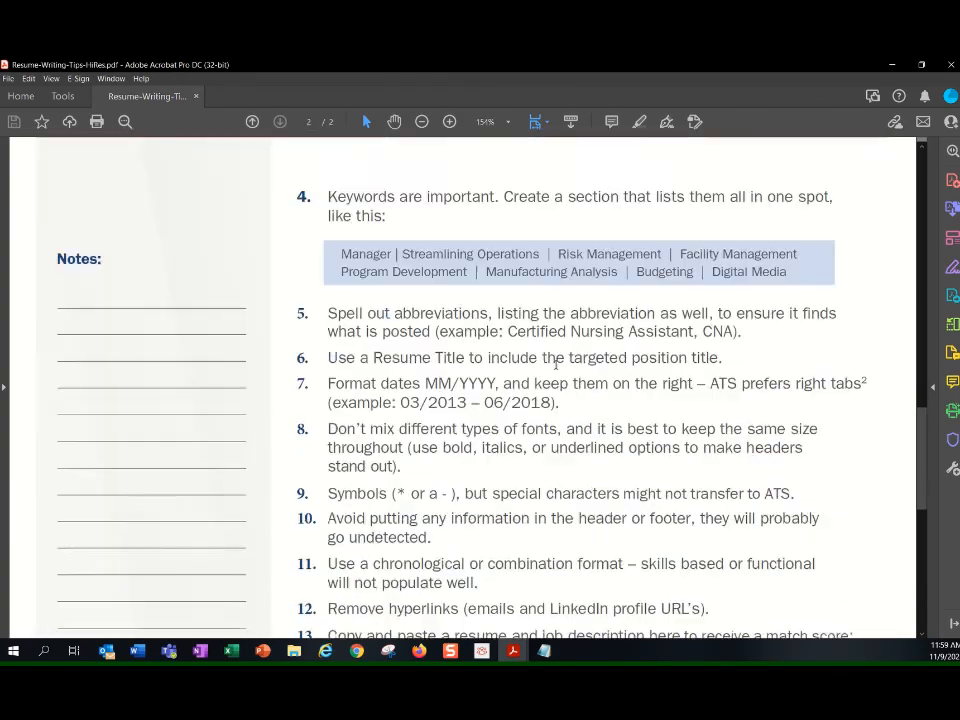
scroll(555, 366, "down", 1)
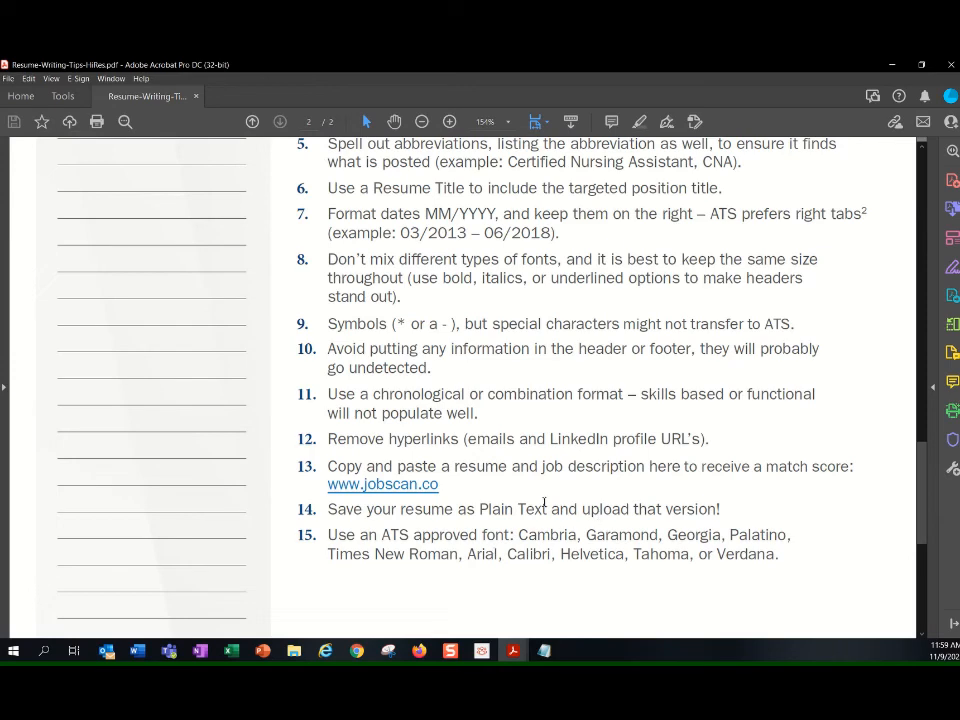
left_click(893, 65)
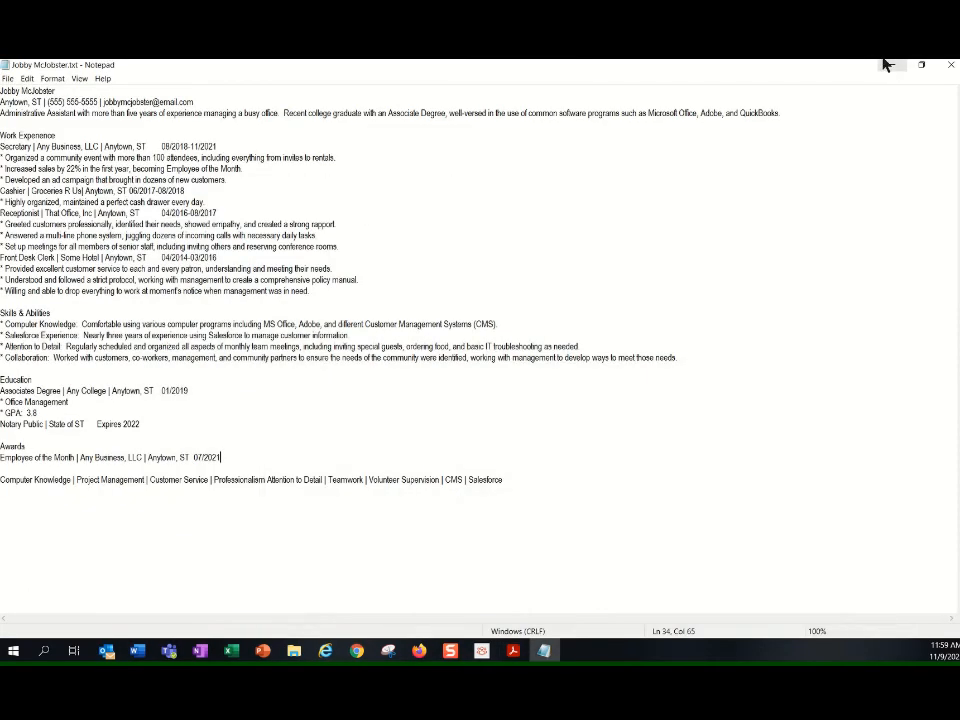
Step: Select all the resume text and set Notepad's font to Cambria, Regular, size 11
left_click_drag(523, 478, 5, 80)
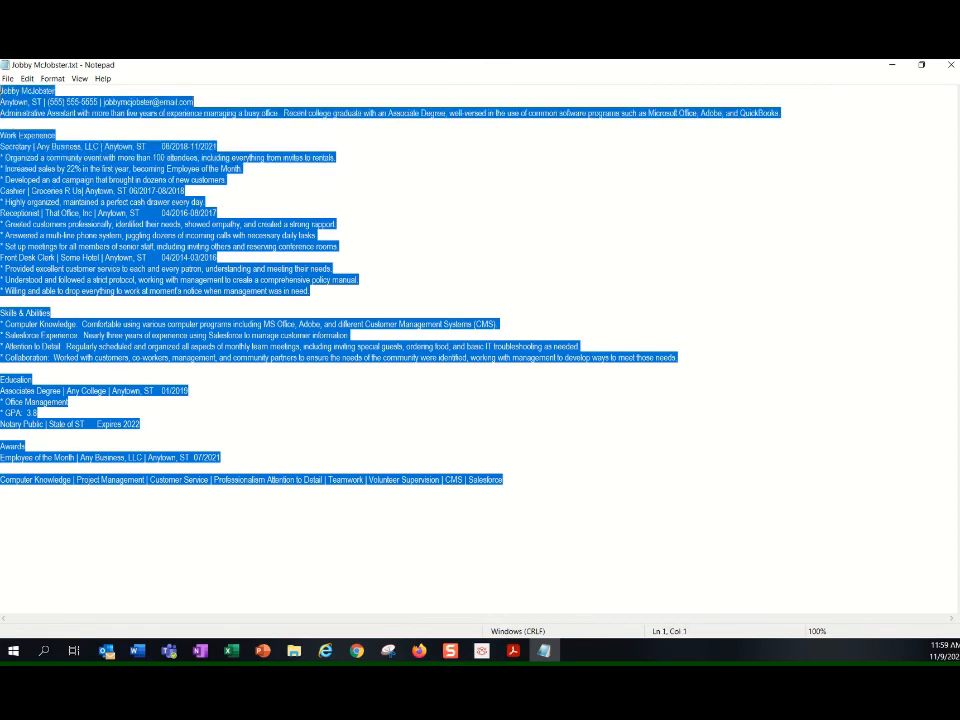
left_click(54, 80)
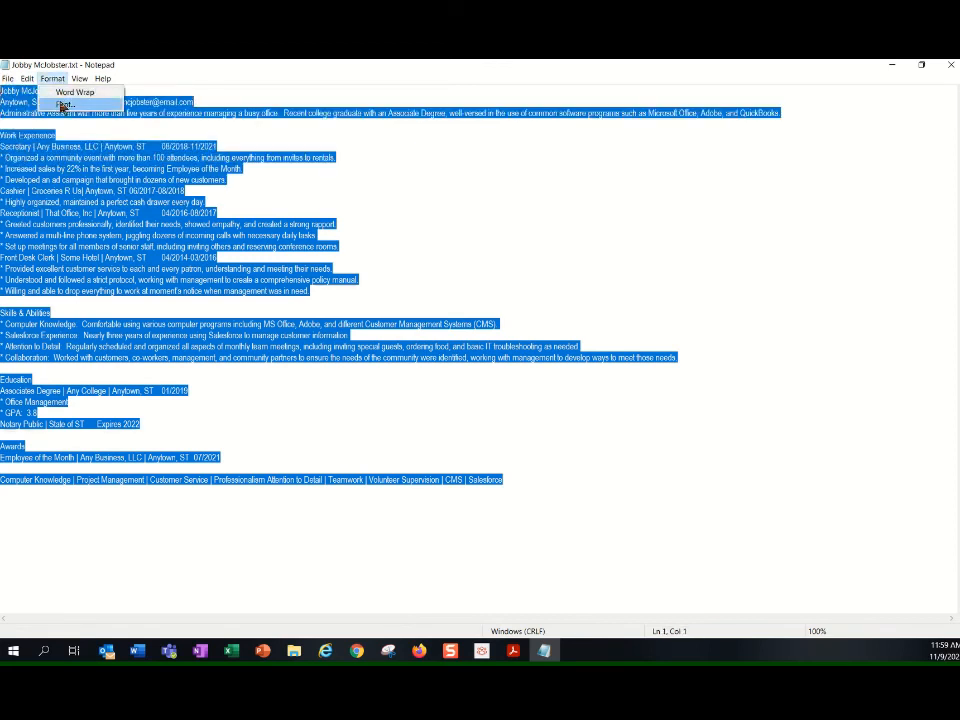
left_click(75, 92)
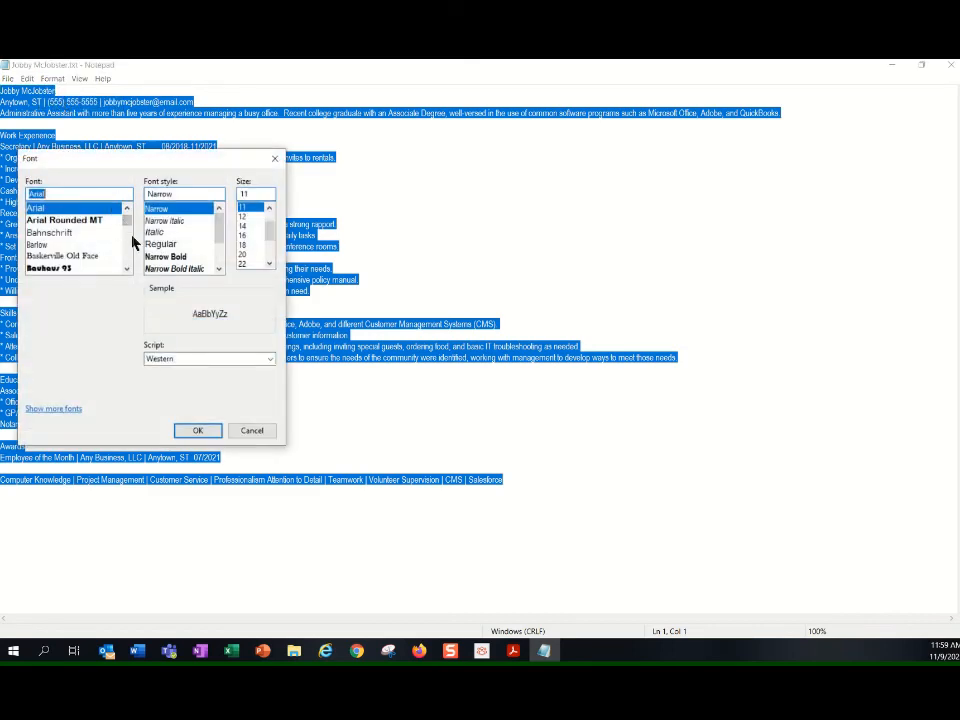
left_click_drag(131, 237, 131, 230)
scroll(60, 252, "down", 3)
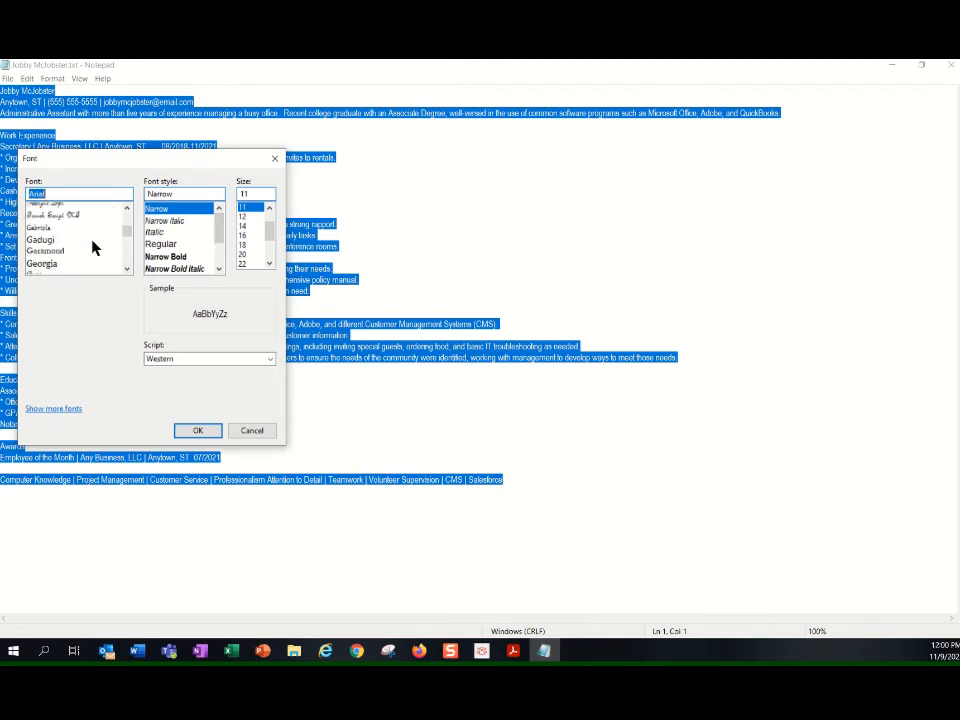
scroll(90, 252, "up", 10)
scroll(90, 252, "up", 1)
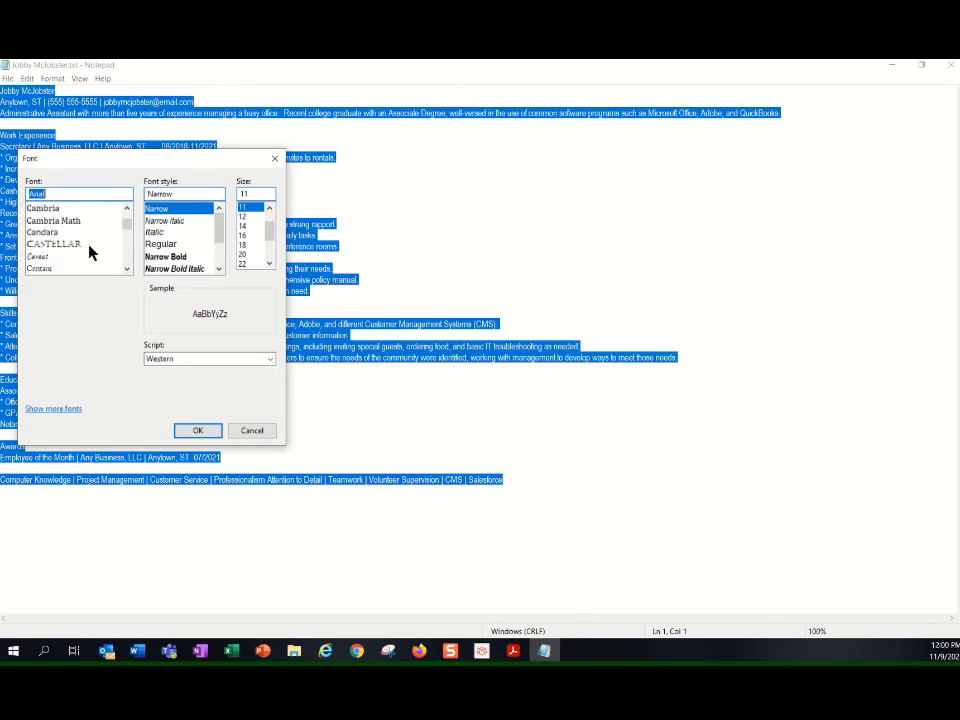
left_click(60, 209)
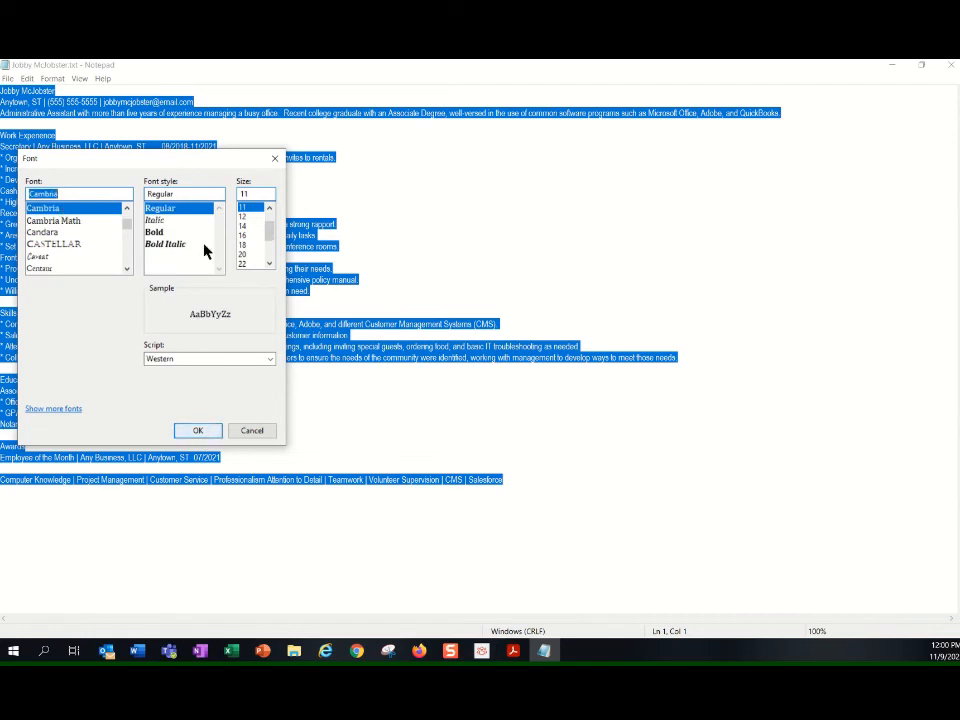
left_click(199, 431)
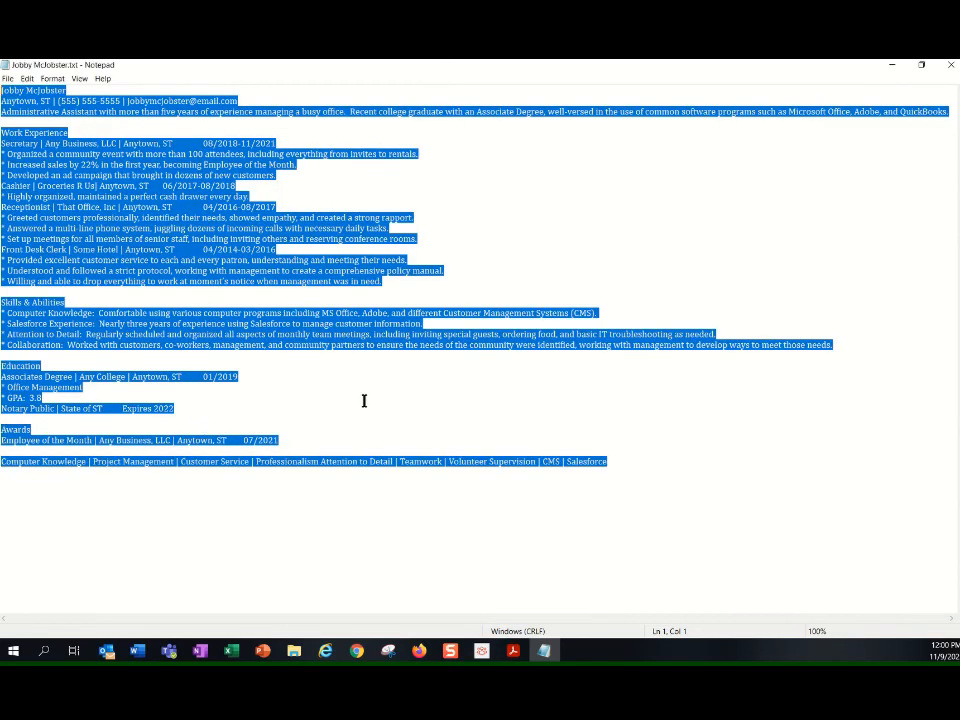
left_click(439, 421)
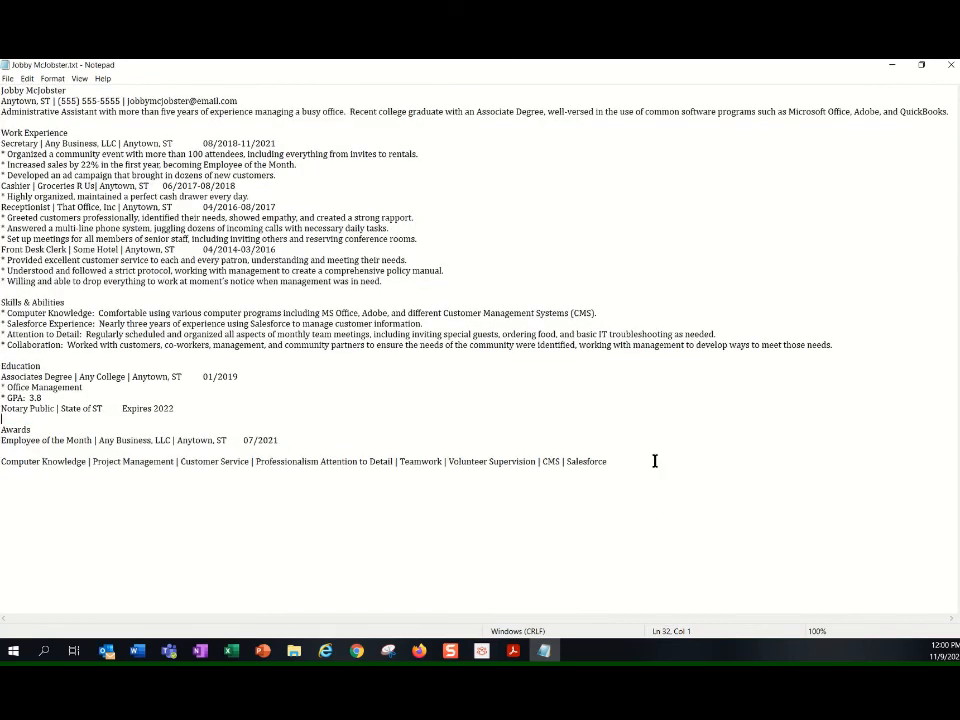
Step: Save As a new Desktop .txt file, inserting 'As' into the name so it reads 'Admin Asst'
left_click(10, 78)
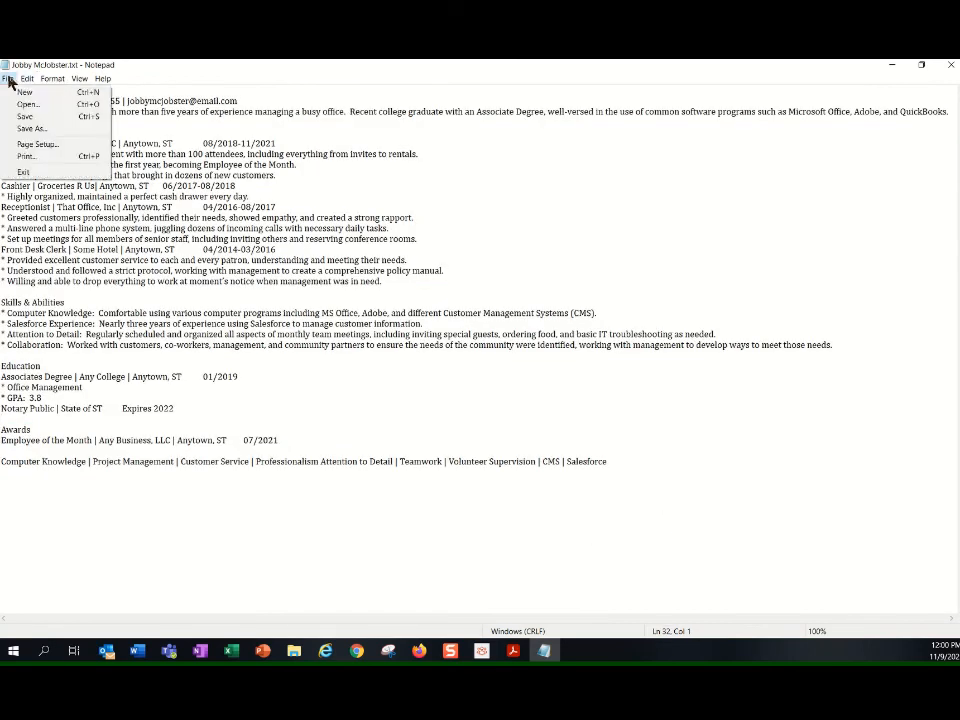
mouse_move(27, 78)
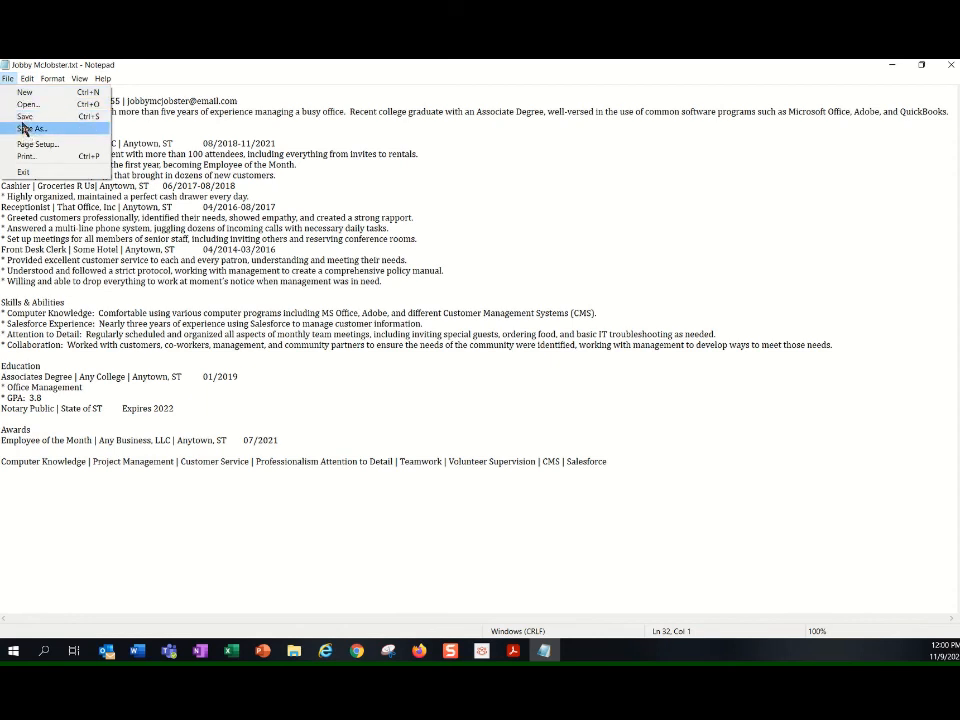
left_click(28, 117)
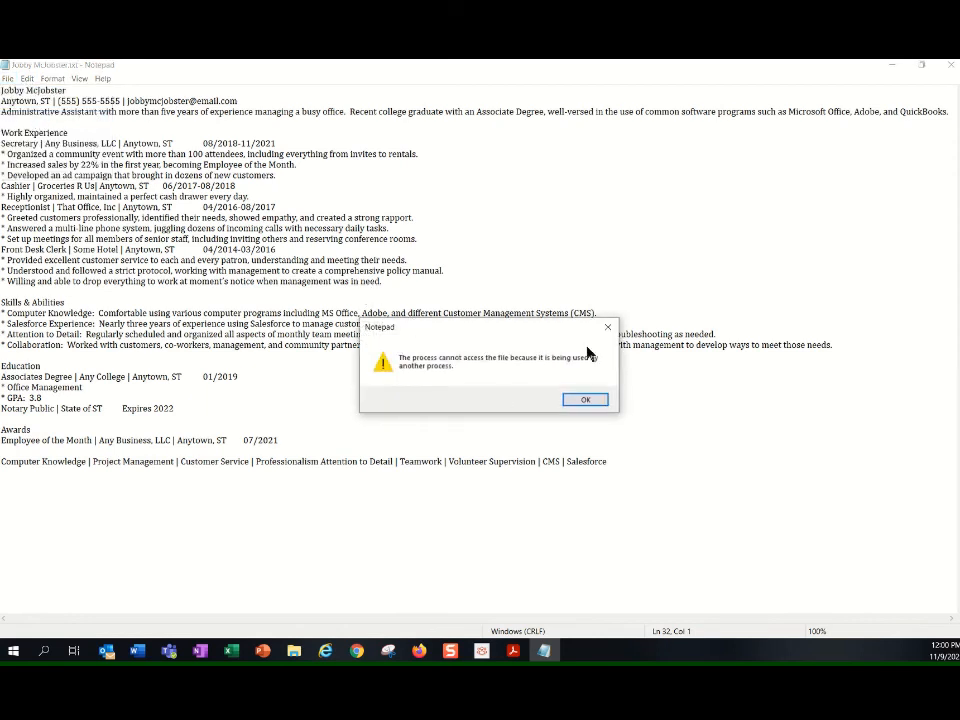
left_click(584, 400)
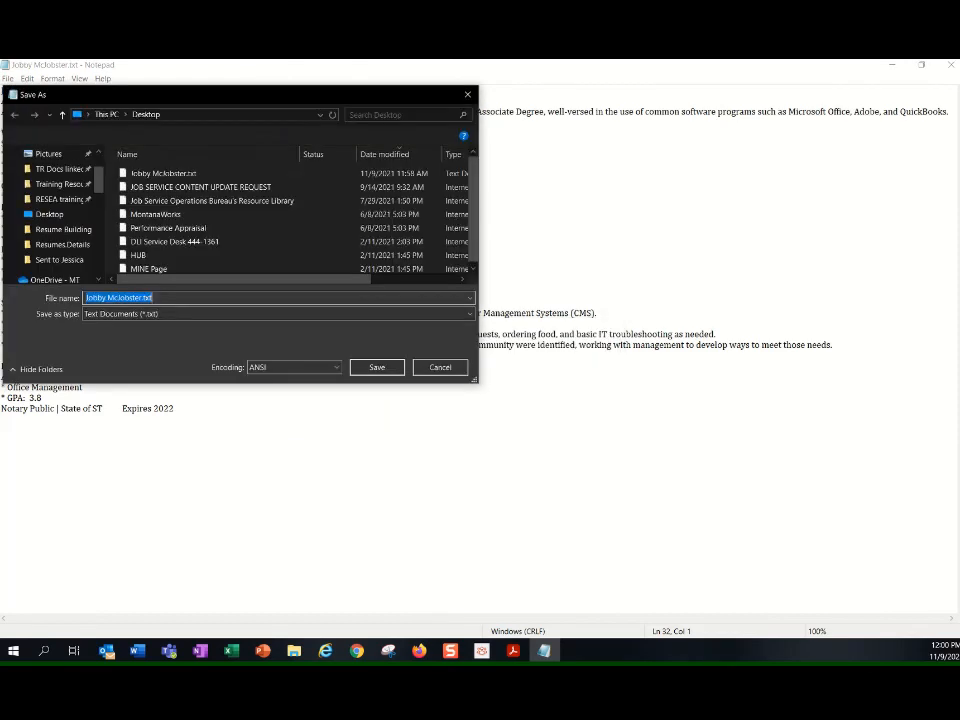
left_click(146, 298)
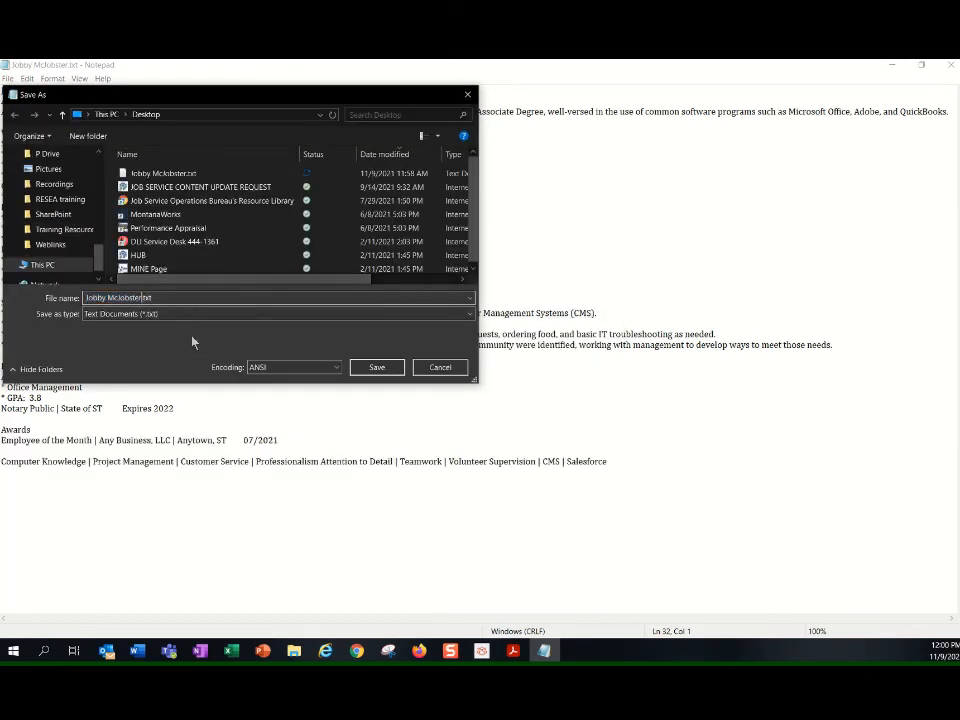
type("Asst")
left_click(377, 368)
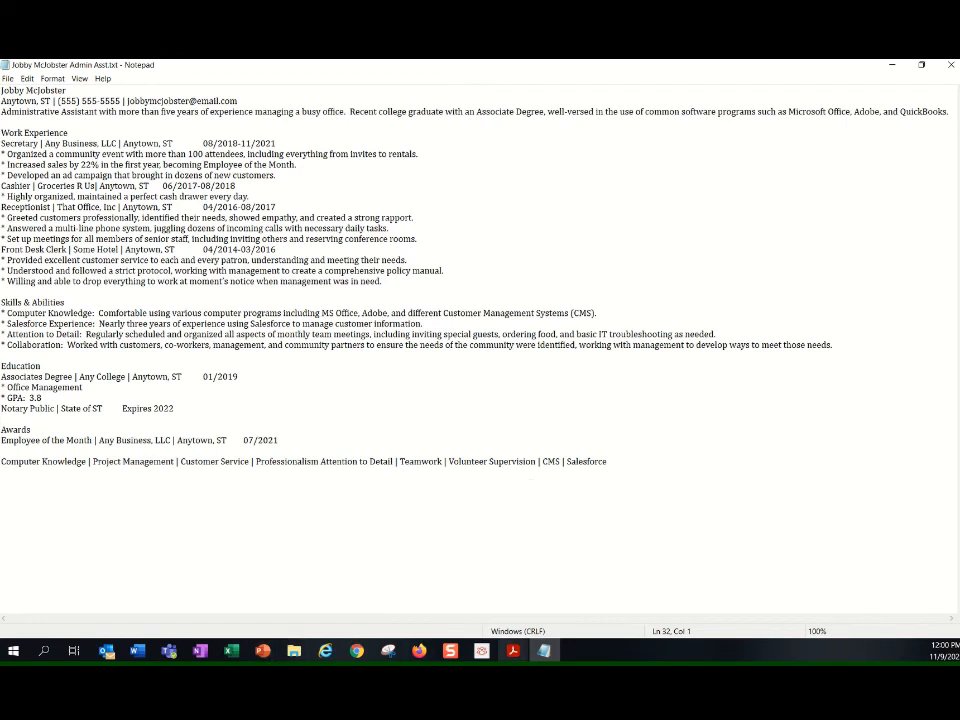
mouse_move(513, 651)
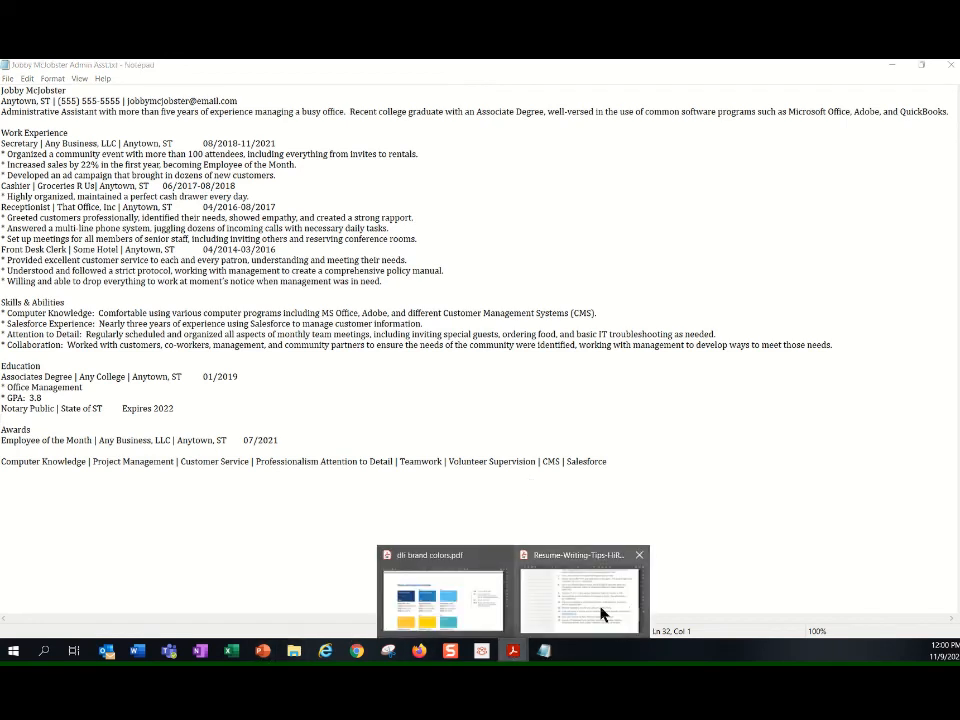
left_click(600, 607)
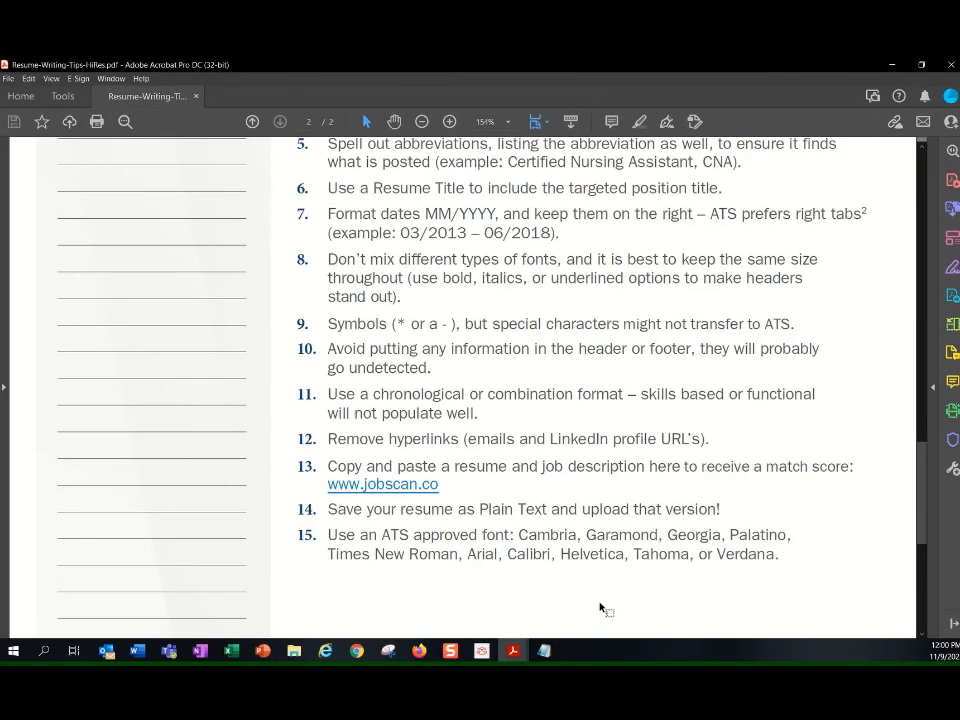
left_click(897, 67)
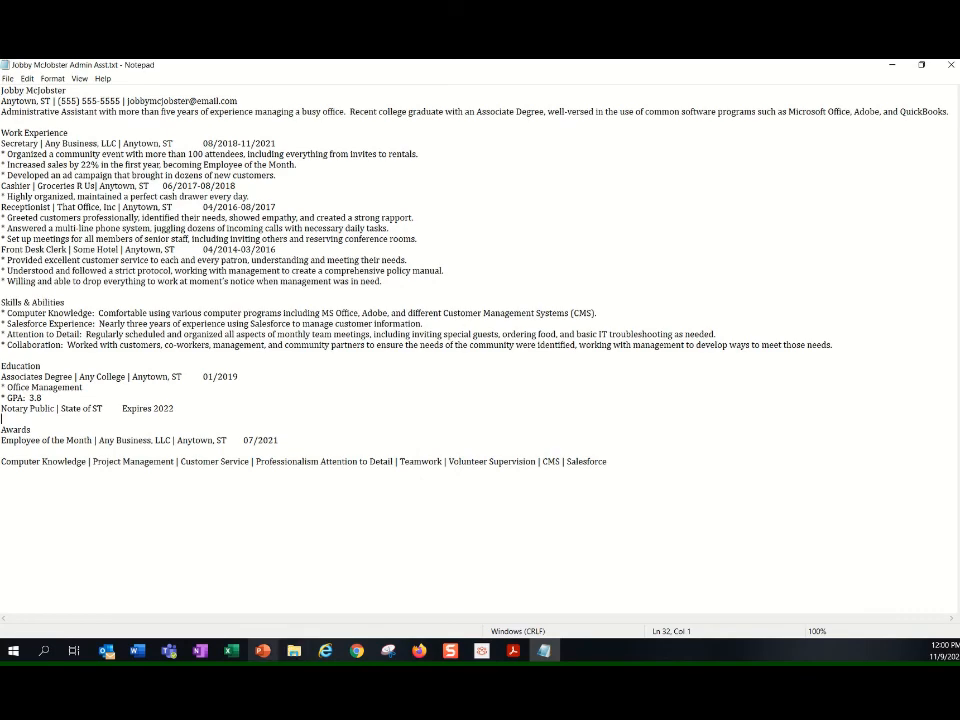
left_click(356, 651)
Step: In Chrome, load jobscan.co in a new tab and run the free sample scan showing 60% match
left_click(418, 598)
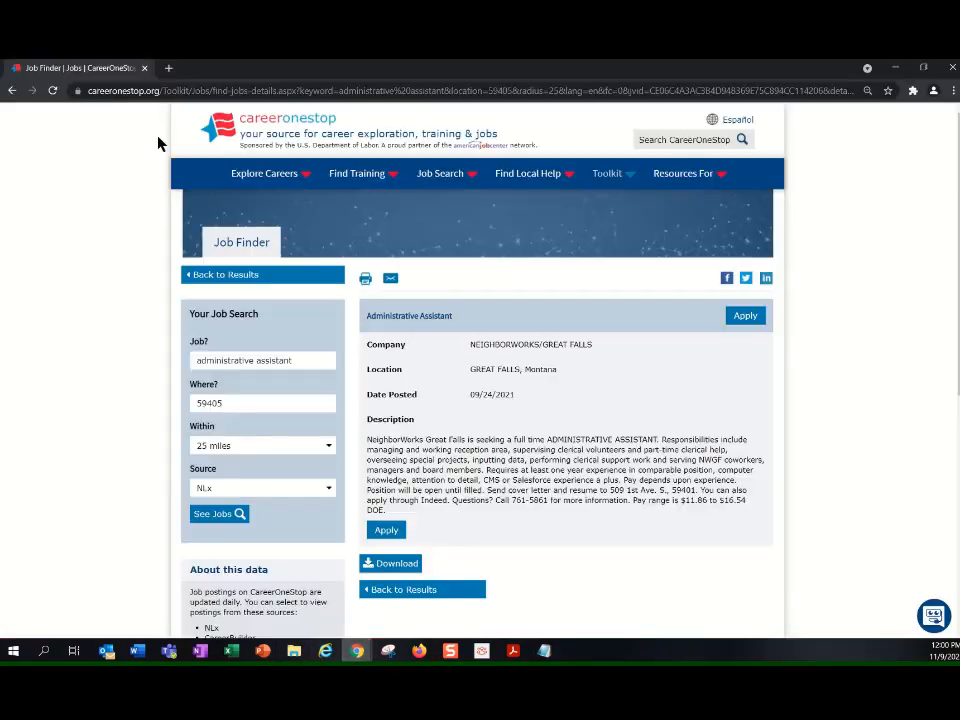
left_click(168, 68)
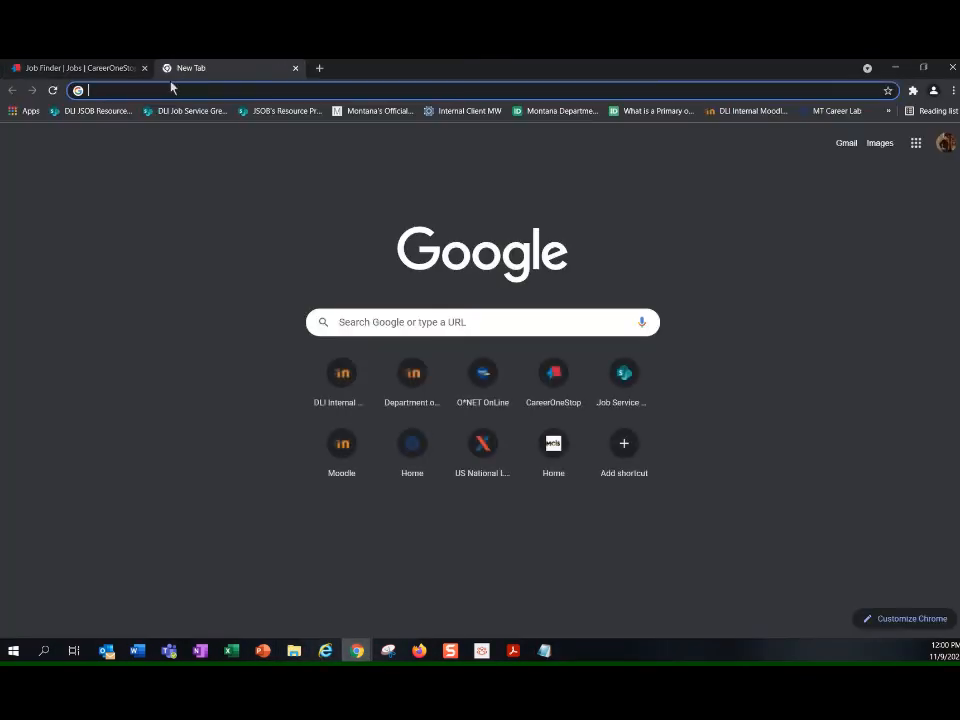
type("jobs")
key("Return")
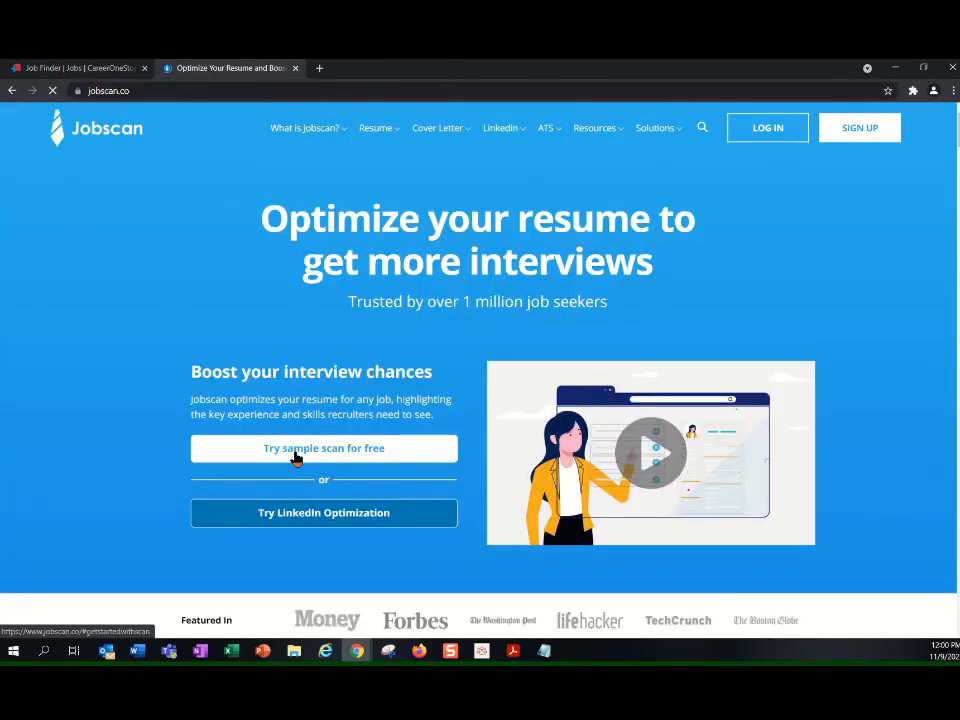
left_click(296, 457)
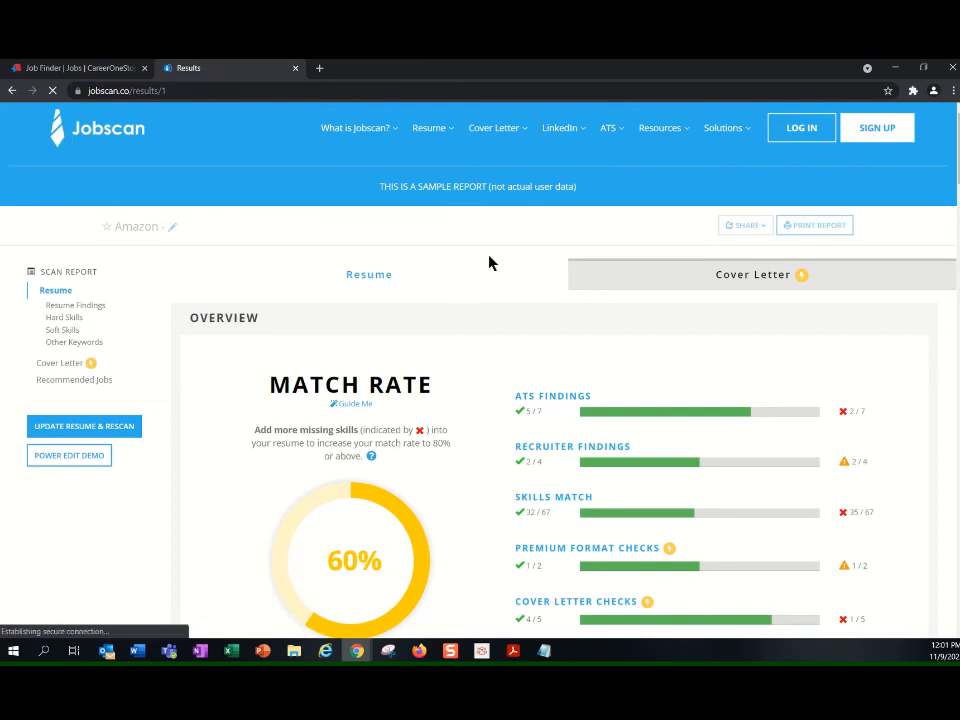
Step: Replace the sample resume in the rescan form with the plain-text resume copied from Notepad
left_click(88, 432)
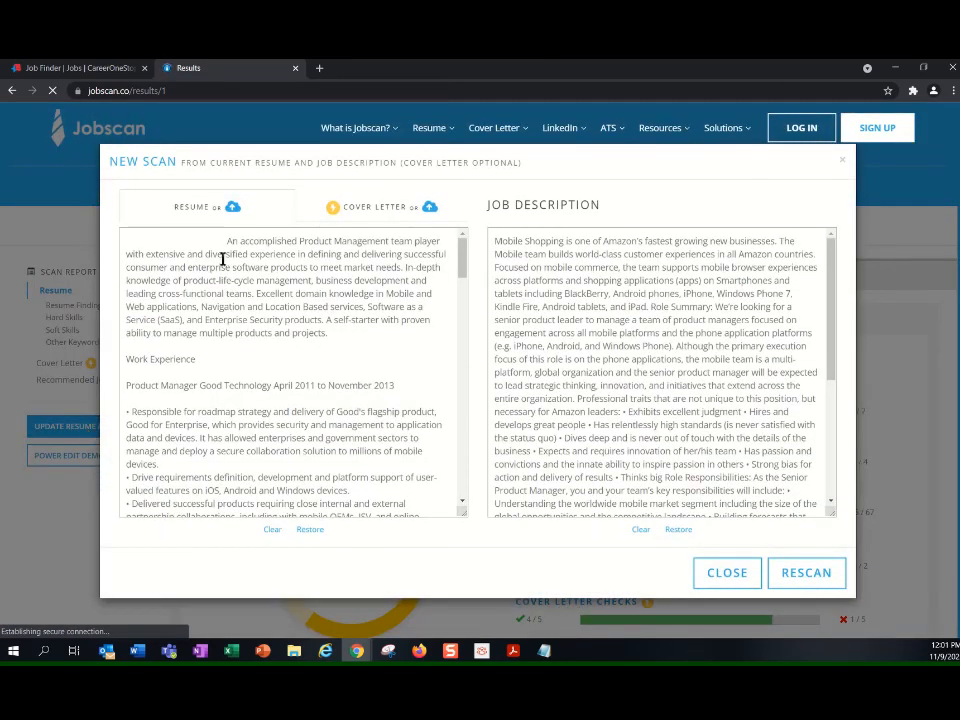
left_click_drag(463, 266, 77, 155)
key("Delete")
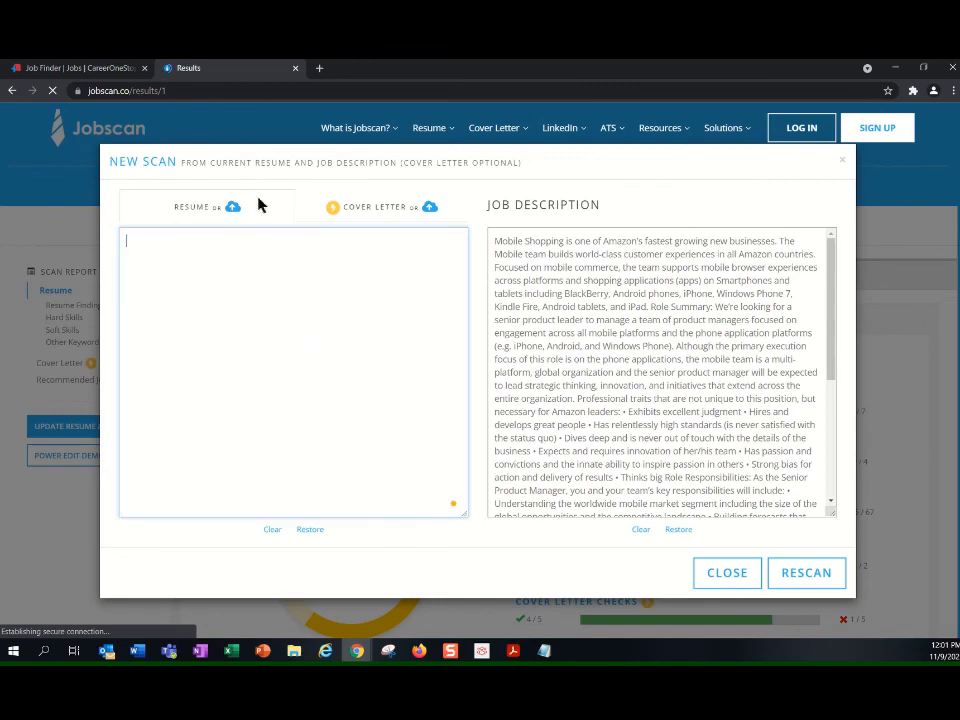
left_click(139, 651)
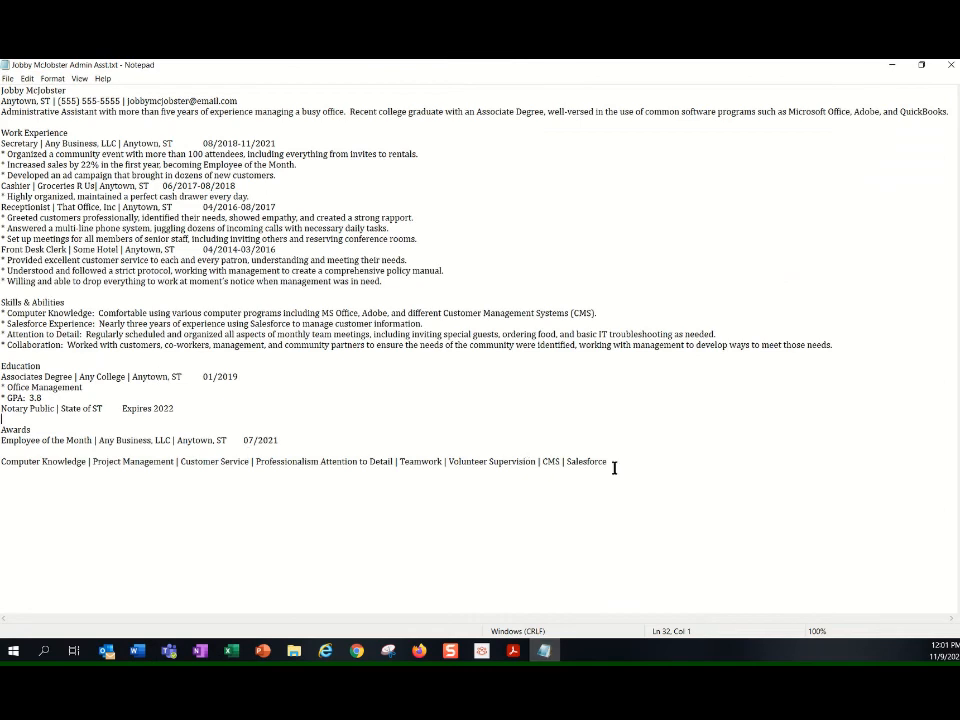
left_click_drag(614, 465, 2, 90)
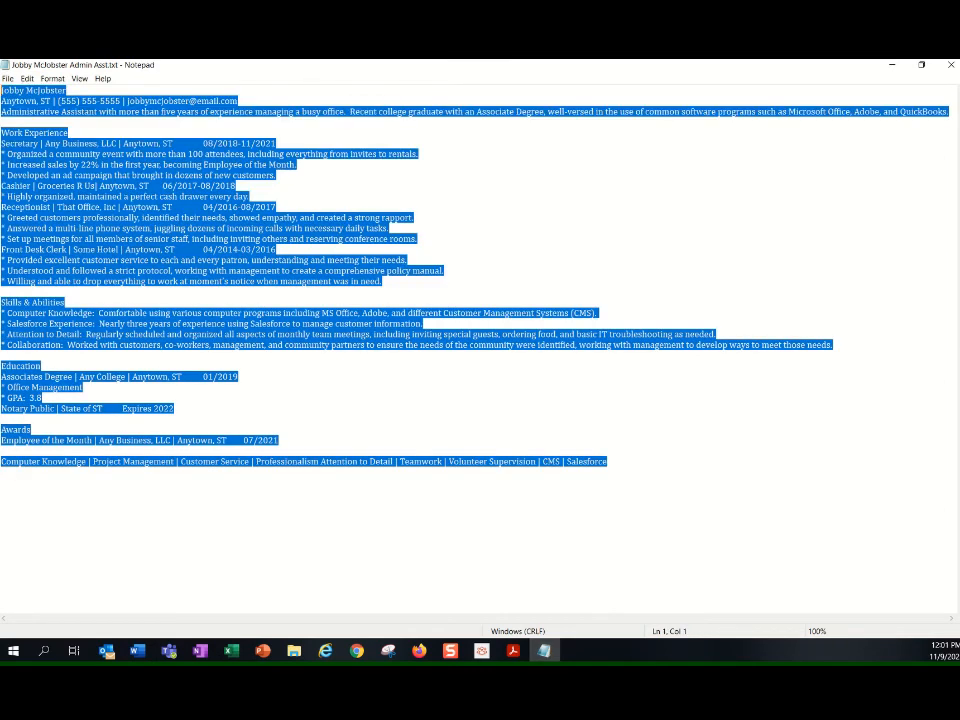
left_click(890, 65)
left_click(191, 377)
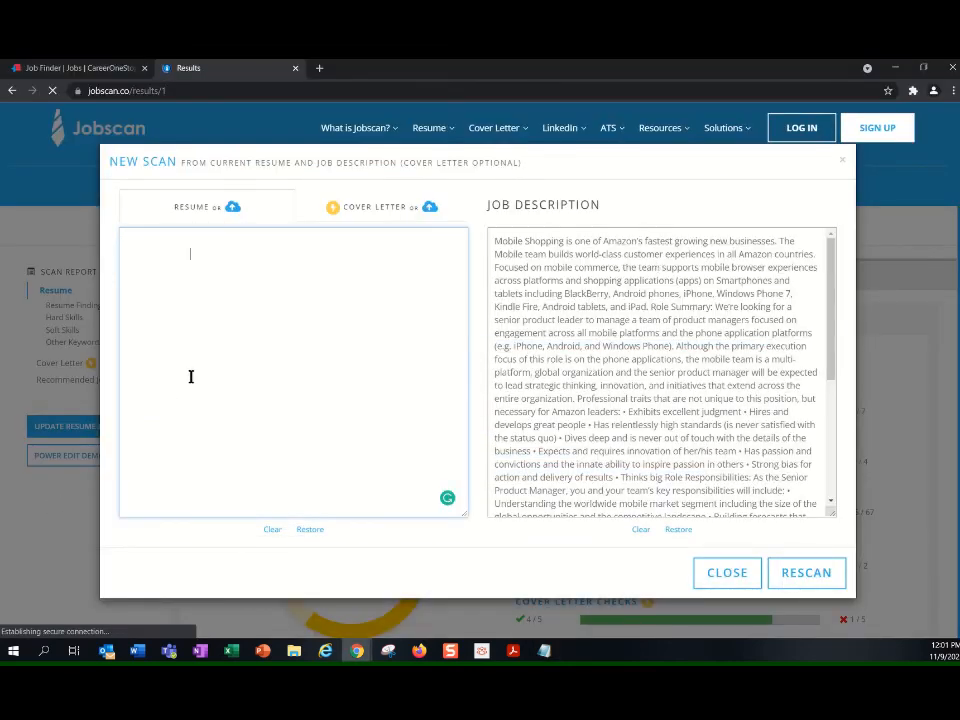
key("ctrl+v")
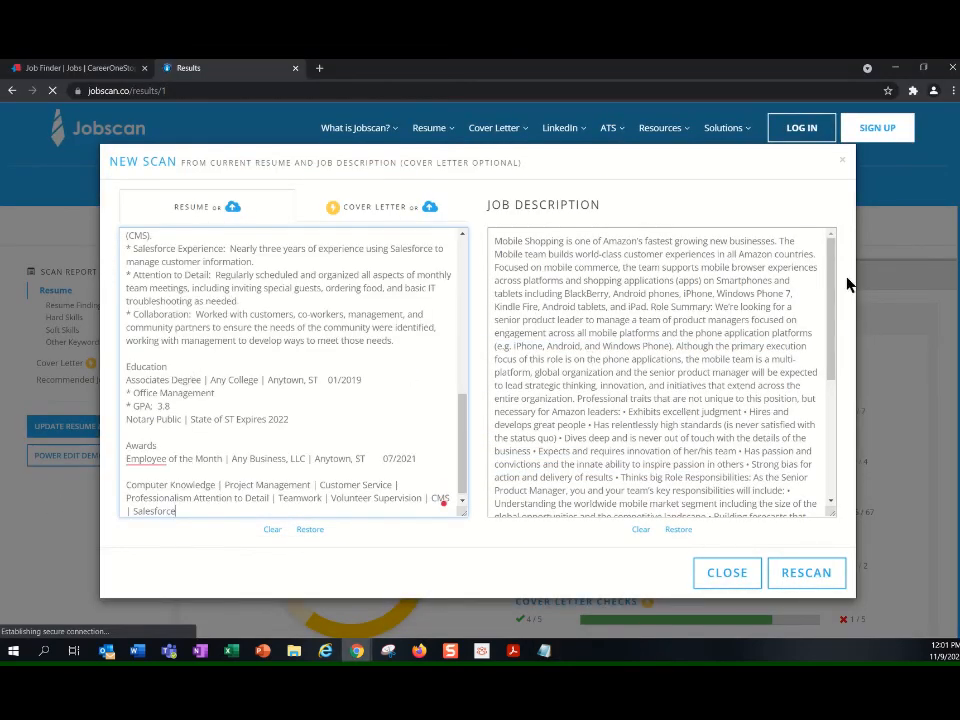
Step: Replace the job description with the copied Administrative Assistant posting and rescan, yielding a 52% match
left_click_drag(830, 285, 823, 504)
left_click_drag(654, 508, 440, 160)
key("BackSpace")
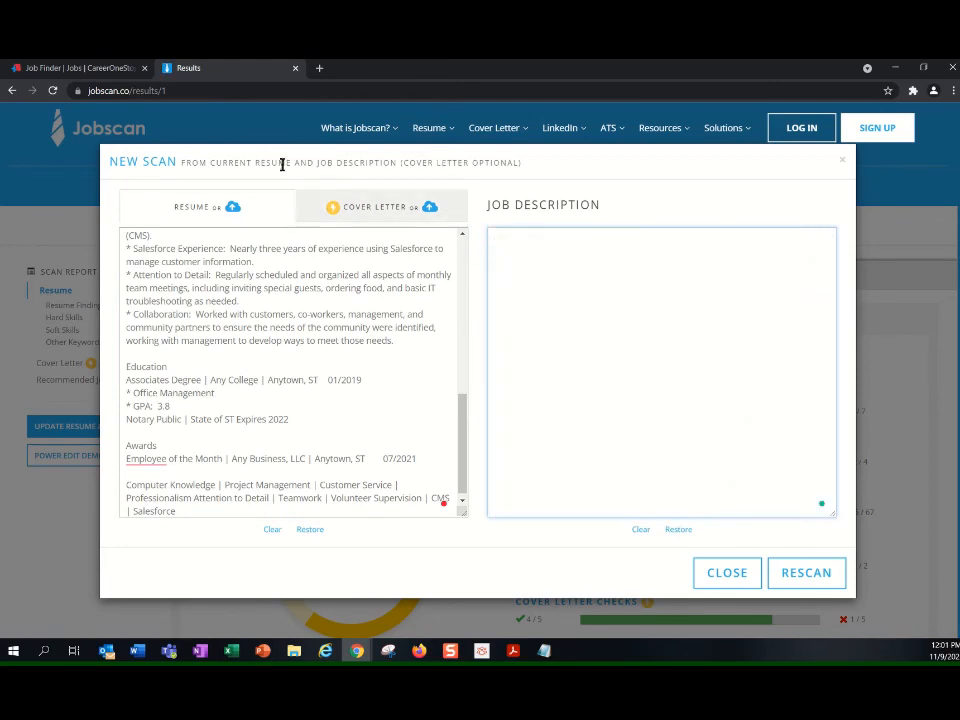
left_click(67, 70)
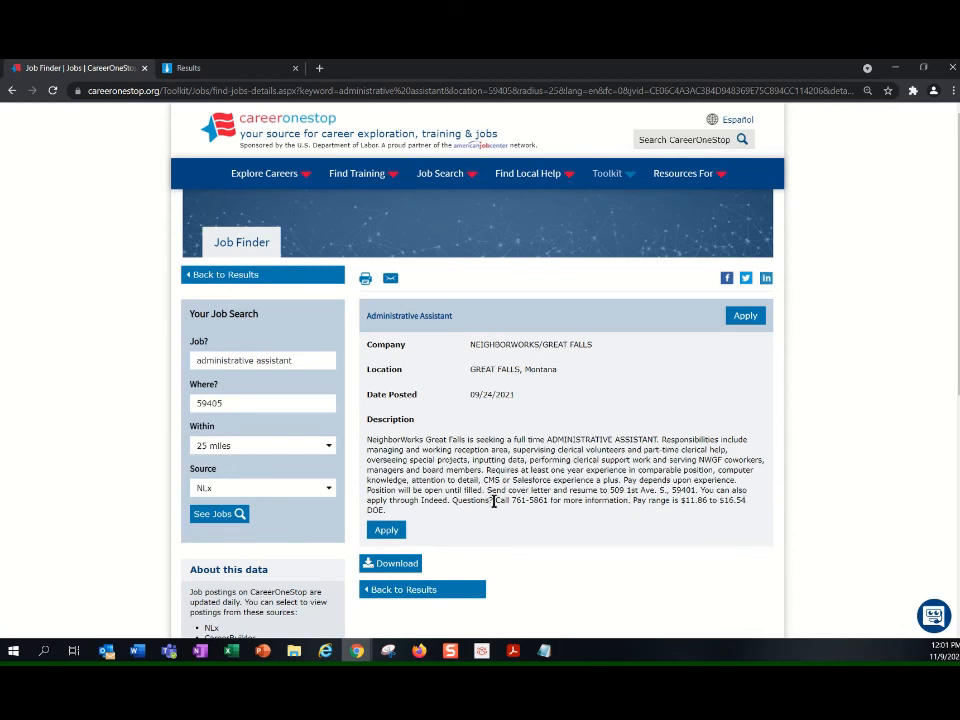
left_click_drag(453, 500, 368, 447)
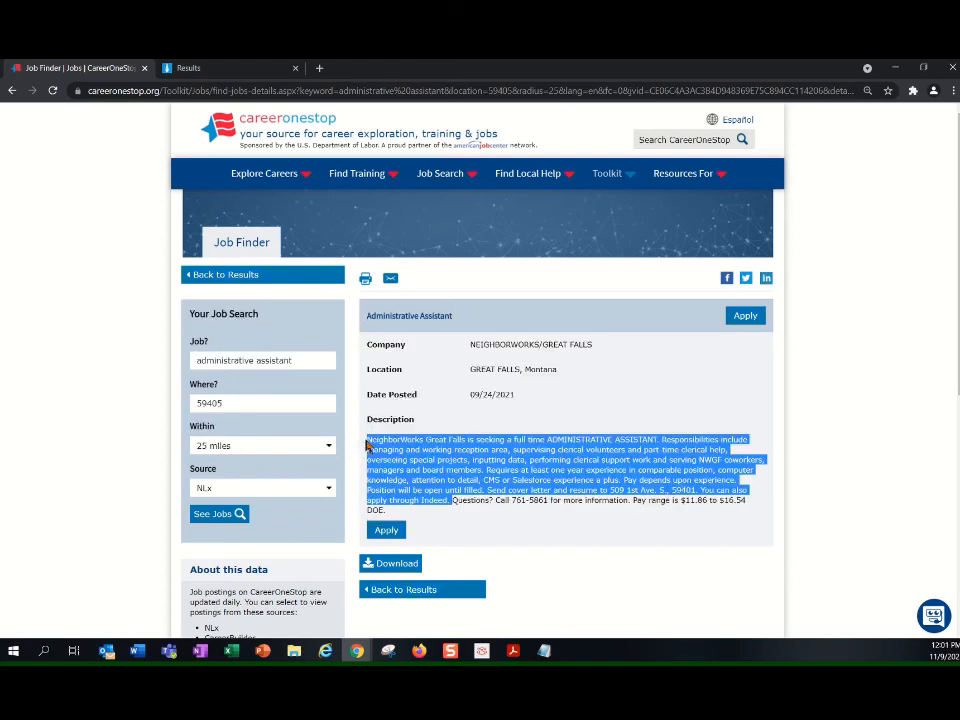
left_click(225, 70)
type("NeighborWorks Great Falls is seeking a full time ADMINISTRATIVE ASSISTANT. Responsibilities include managing and working reception area, supervising clerical volunteers and part-time clerical help, overseeing special projects, inputting data, performing clerical support work and serving NWGF coworkers, managers and board members. Requires at least one year experience in comparable position, computer knowledge, attention to detail, CMS or Salesforce experience a plus. Pay depends upon experience. Position will be open until filled. Send cover letter and resume to 509 1st Ave. S., 59401. You can also apply through indeed.")
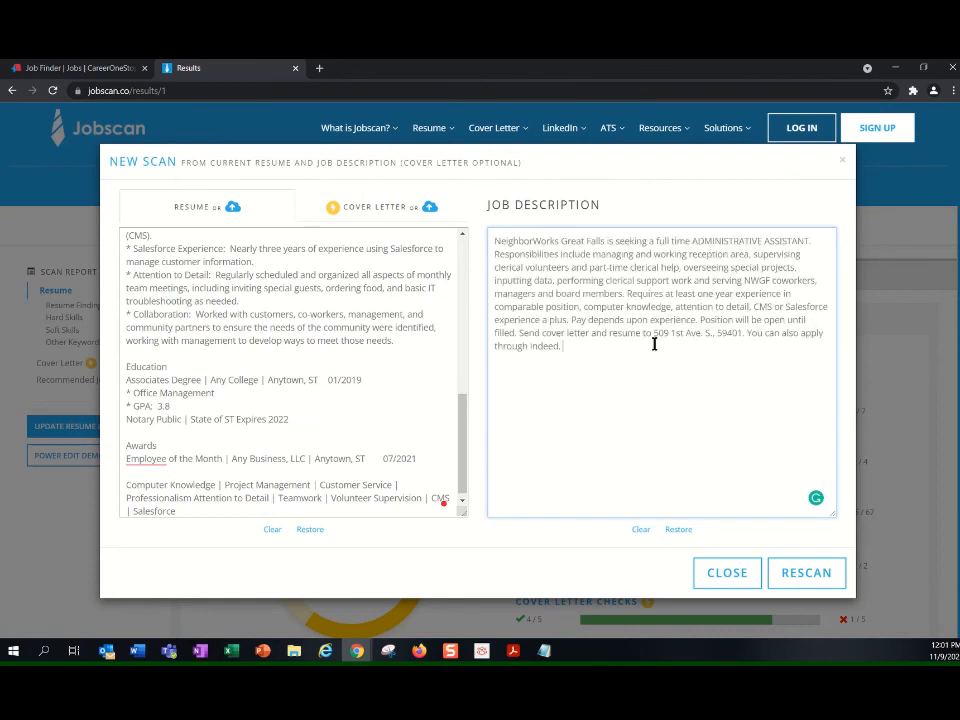
left_click(798, 585)
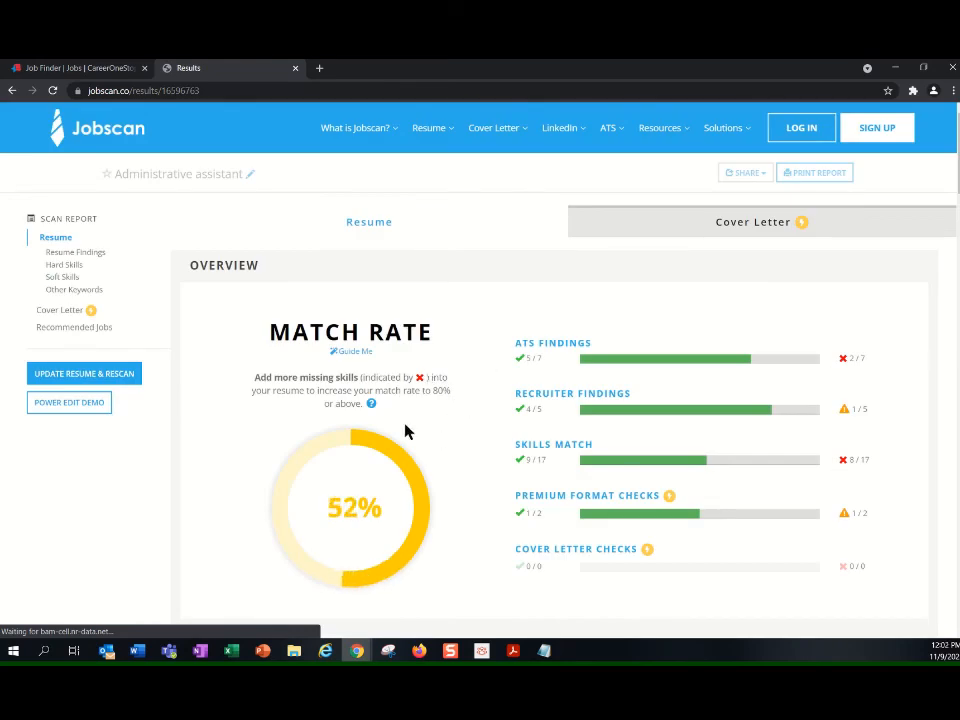
scroll(447, 410, "down", 5)
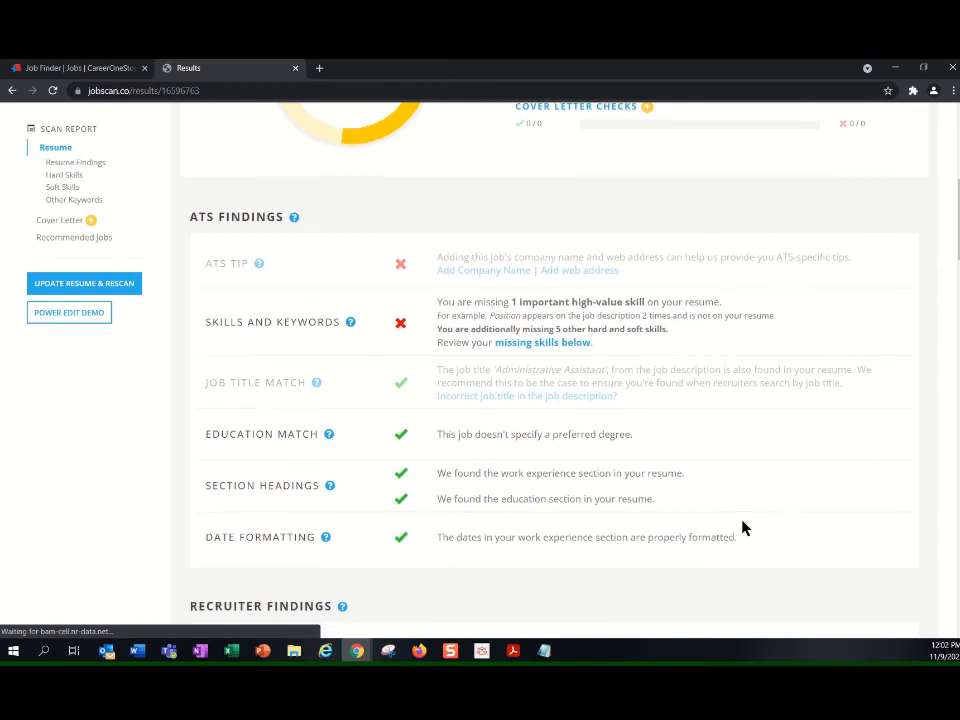
scroll(741, 529, "down", 7)
scroll(709, 498, "up", 7)
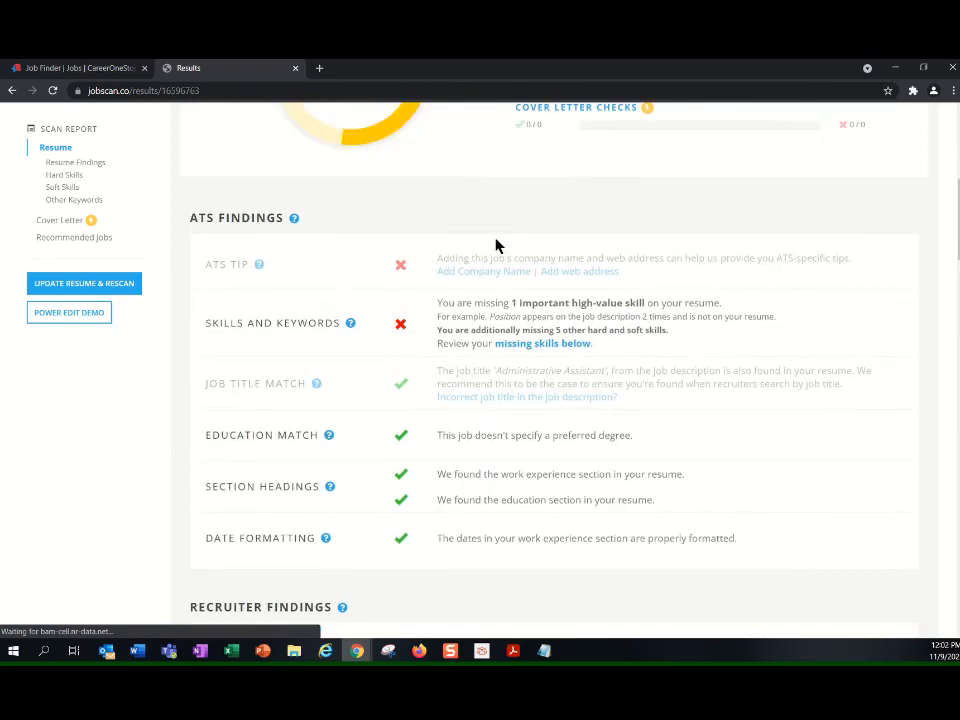
left_click(563, 344)
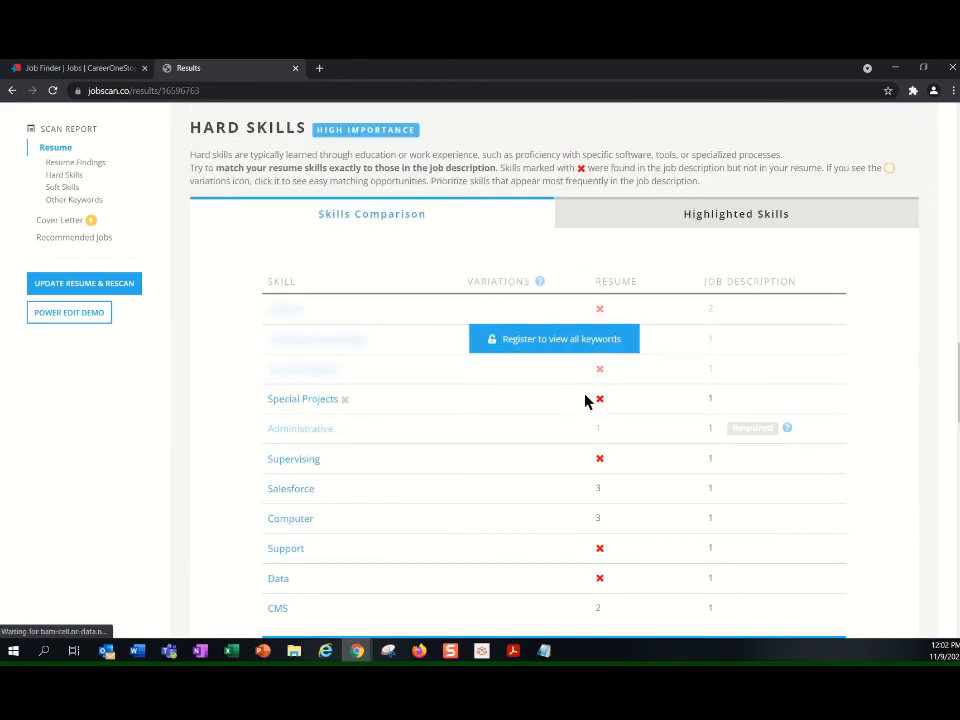
scroll(594, 480, "down", 1)
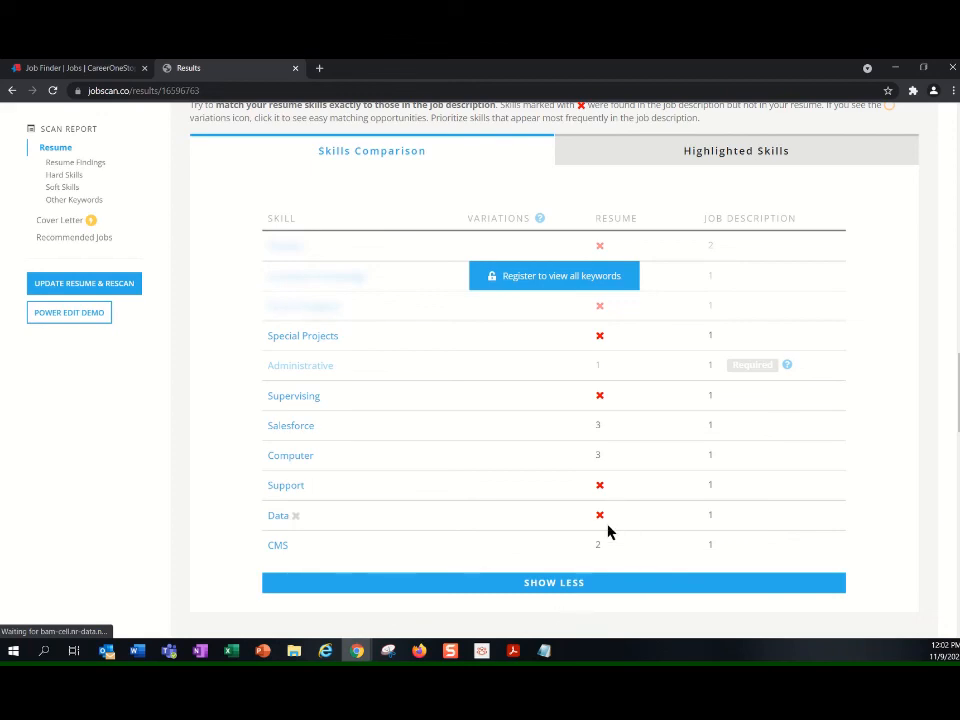
scroll(601, 461, "up", 4)
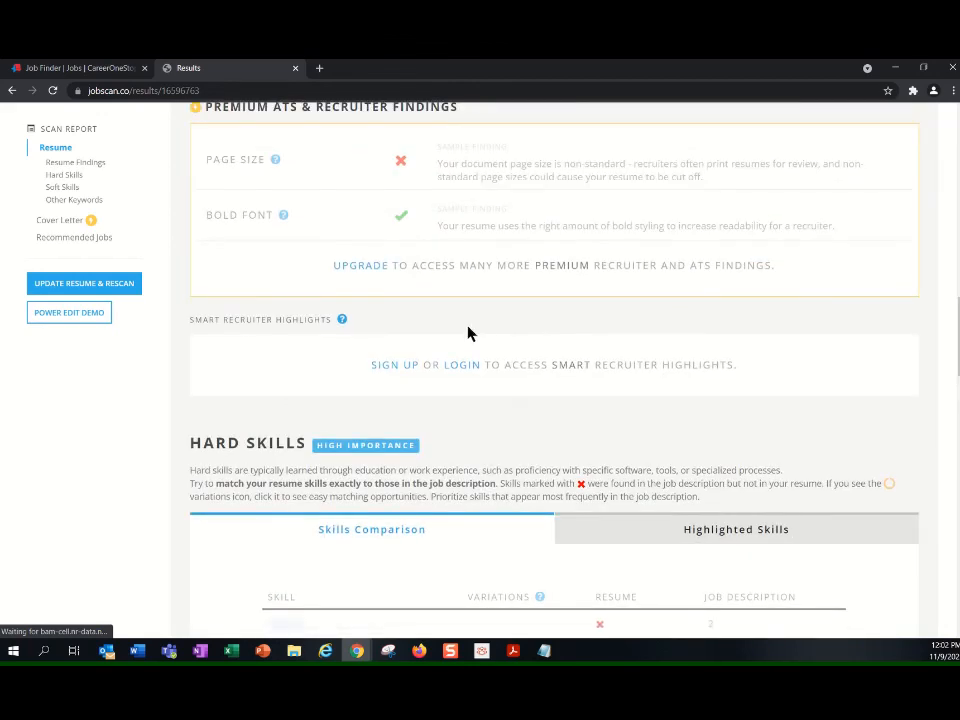
scroll(469, 340, "up", 10)
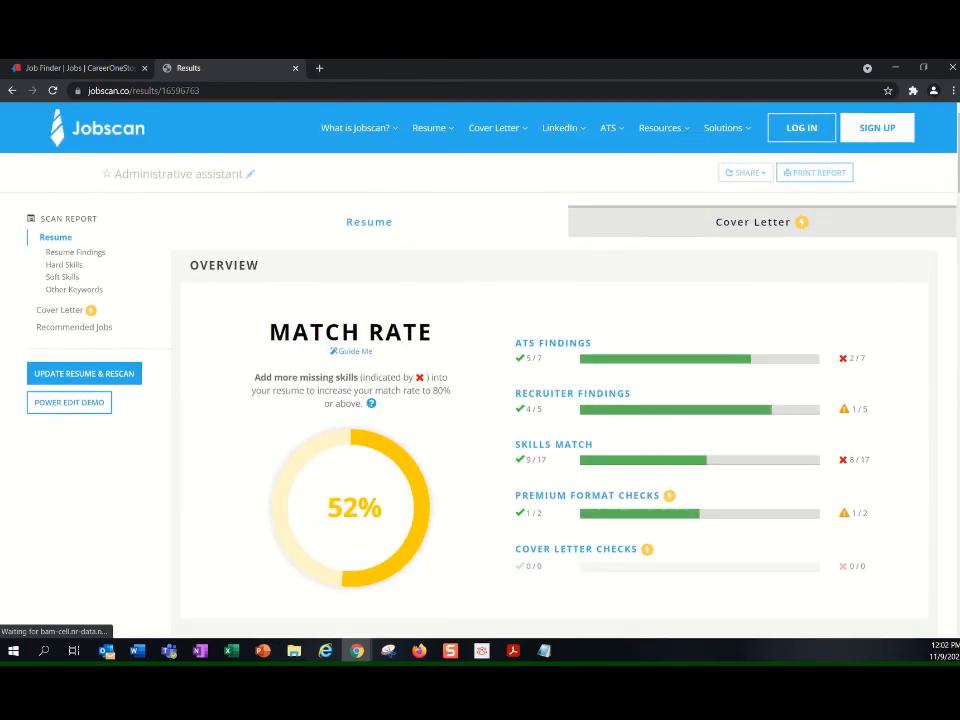
key("alt+Tab")
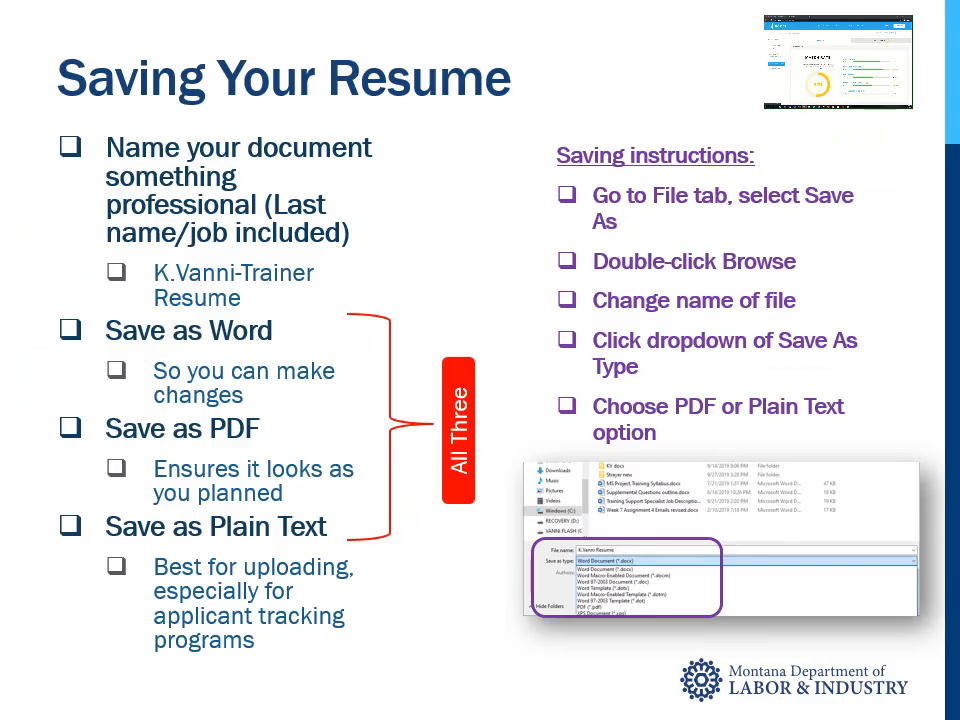
Step: Advance the slideshow to the Quick Recap slide and reveal its first point on theme and style
key("Right")
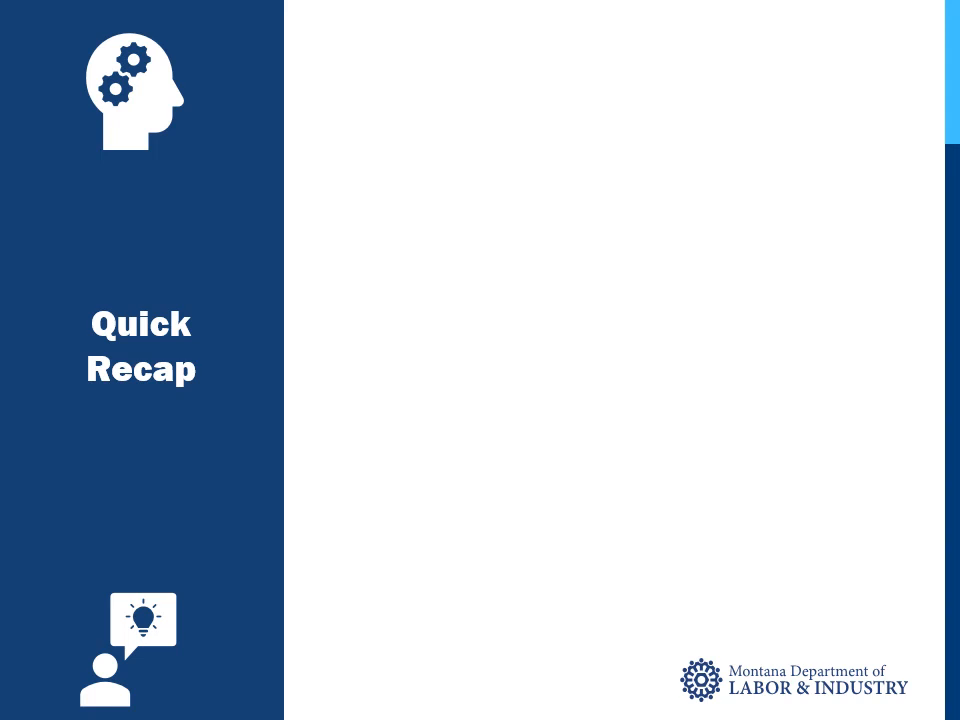
key("Right")
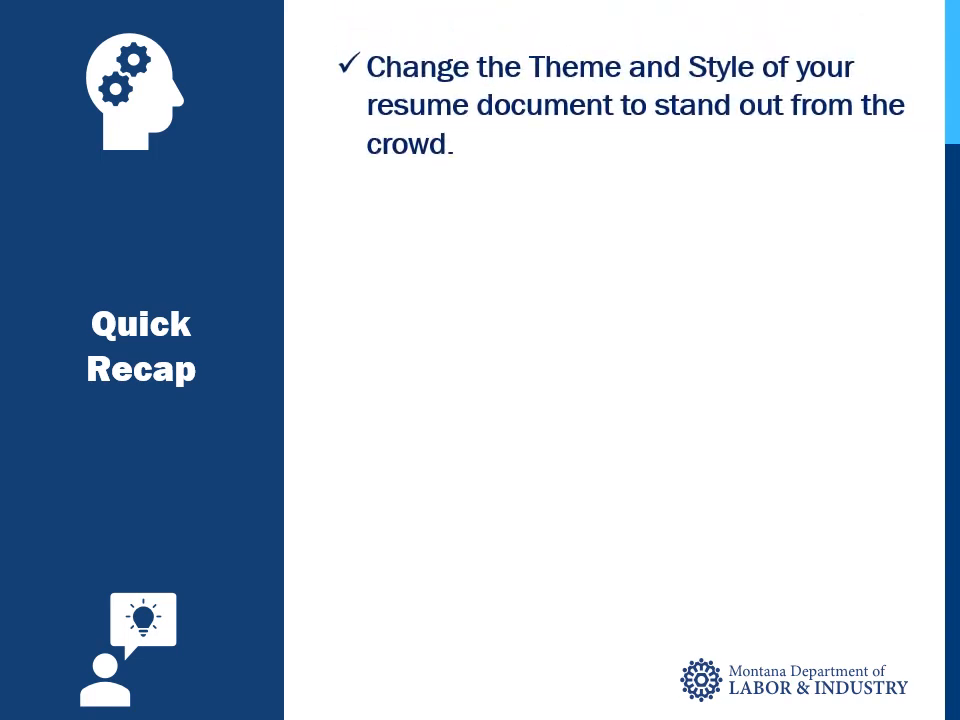